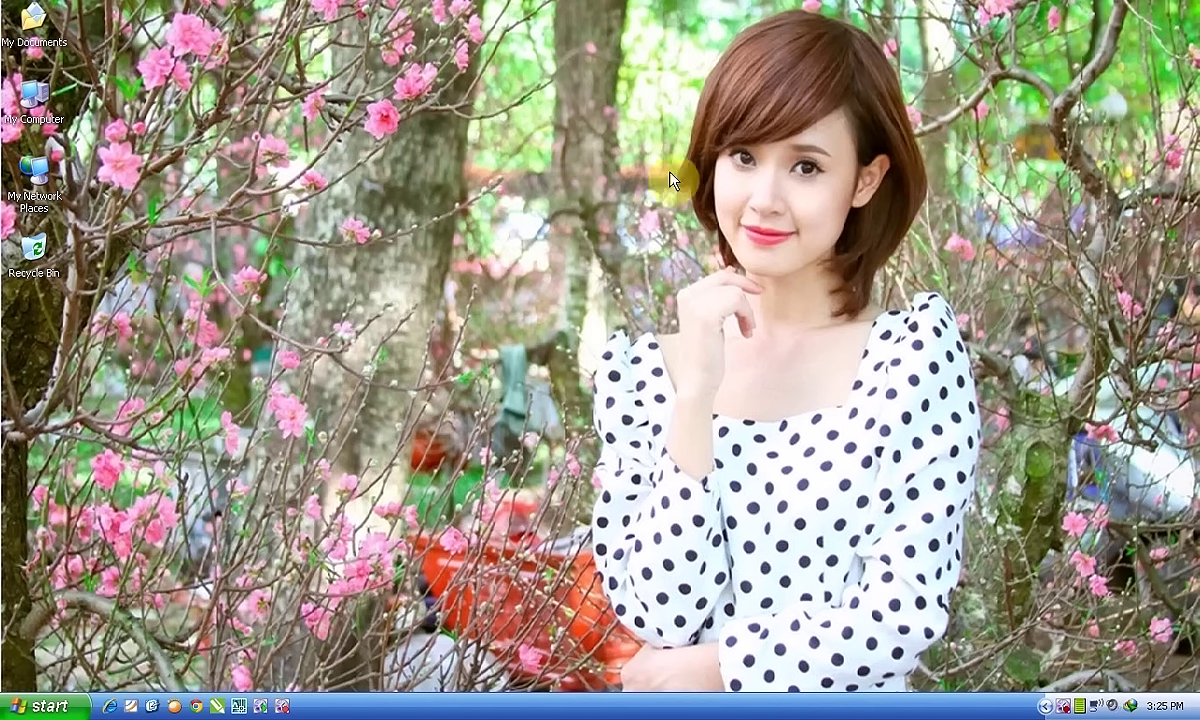
Refresh the Windows desktop twice from its right-click menu.
right_click(566, 115)
click(590, 135)
right_click(510, 215)
click(545, 243)
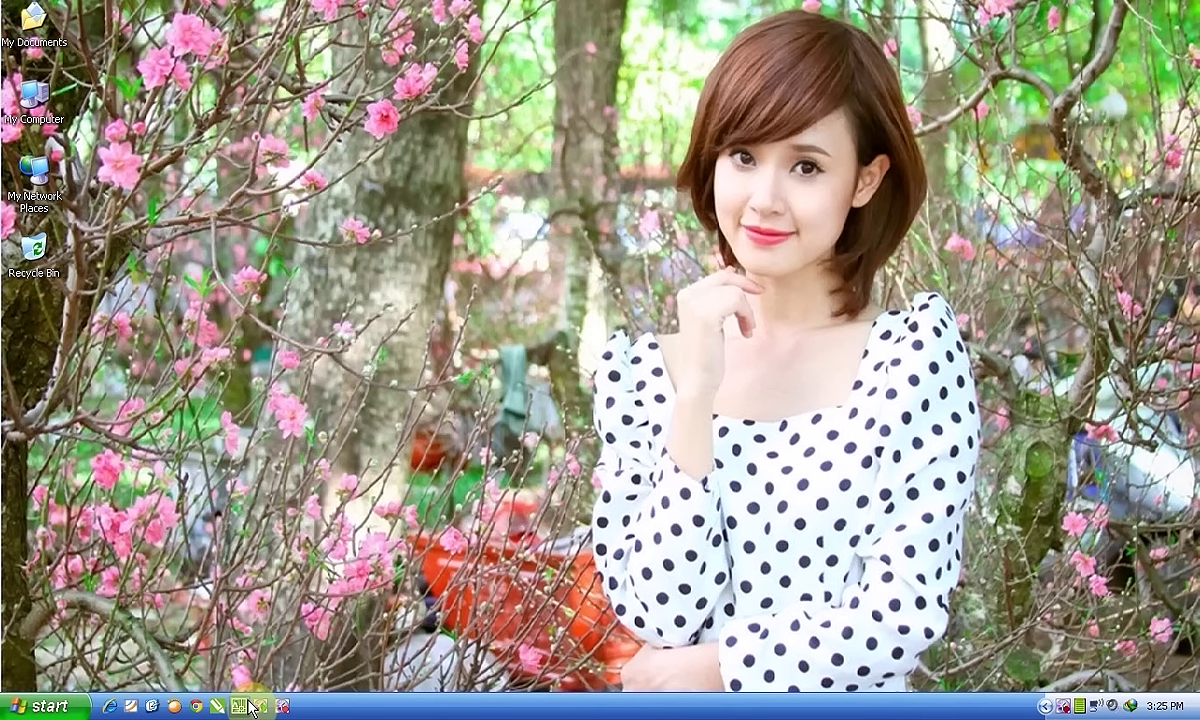
Launch AutoCAD 2007 and choose the 3D Modeling workspace.
click(249, 708)
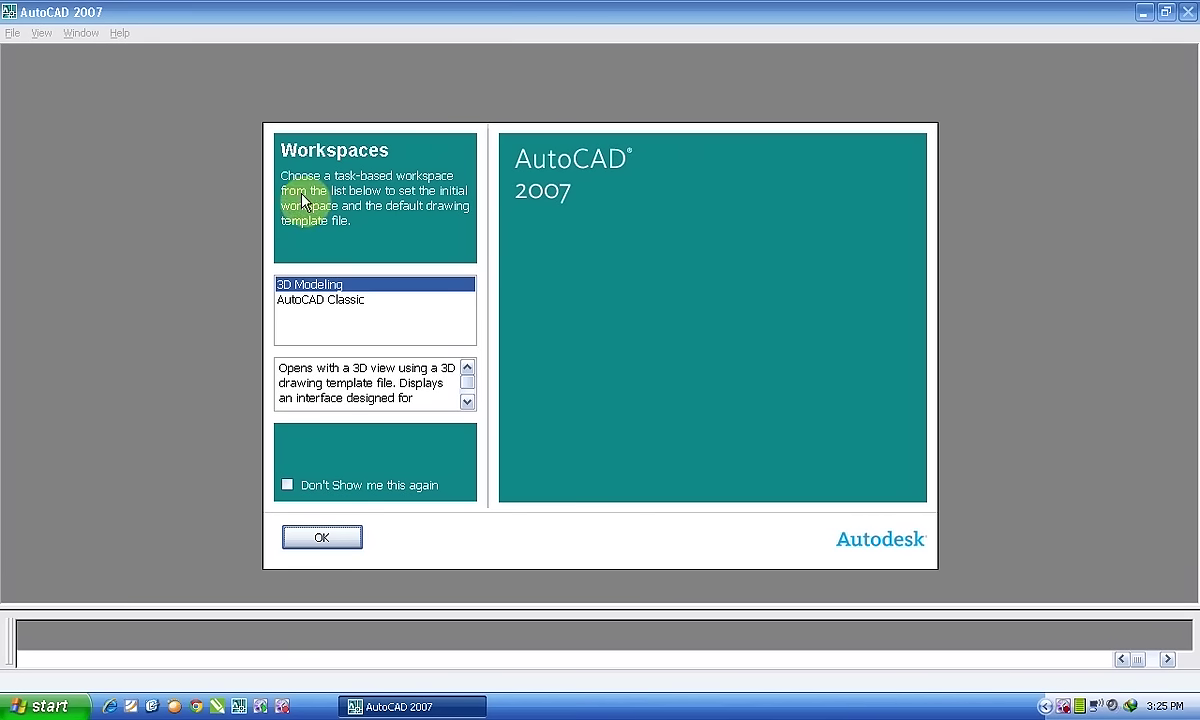
click(352, 299)
click(348, 288)
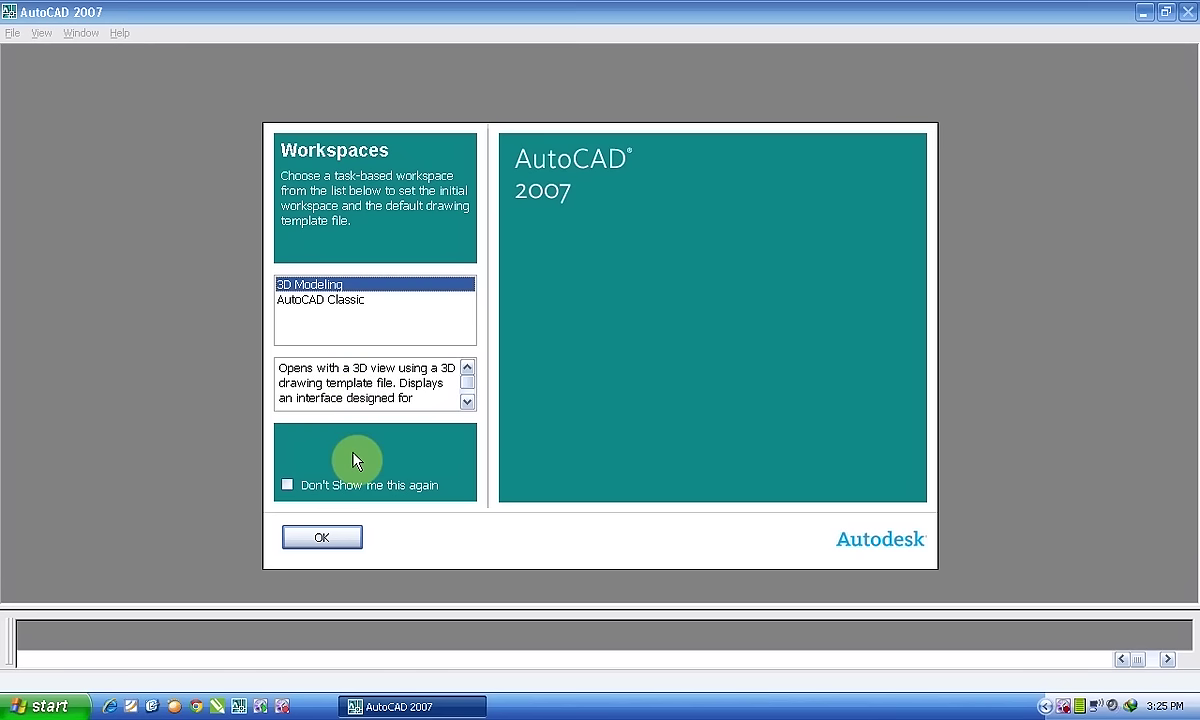
click(324, 537)
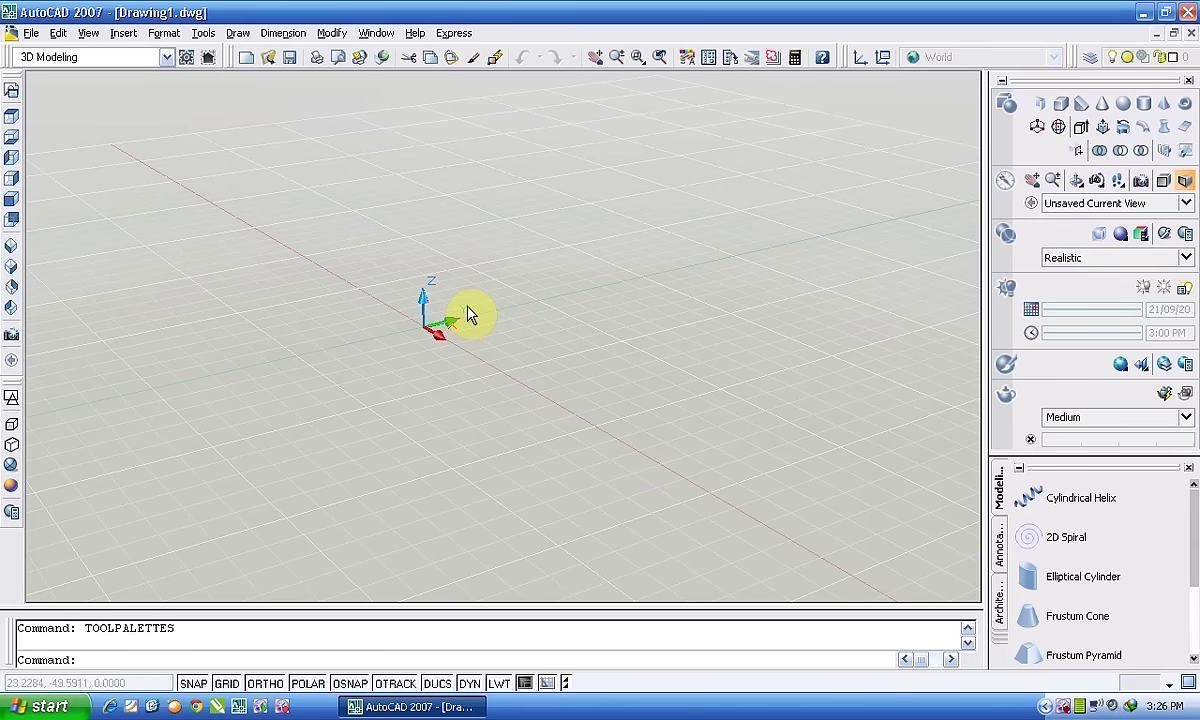
Switch to the 2D Wireframe visual style, turn the grid off with F7, and browse the Draw menu.
click(11, 398)
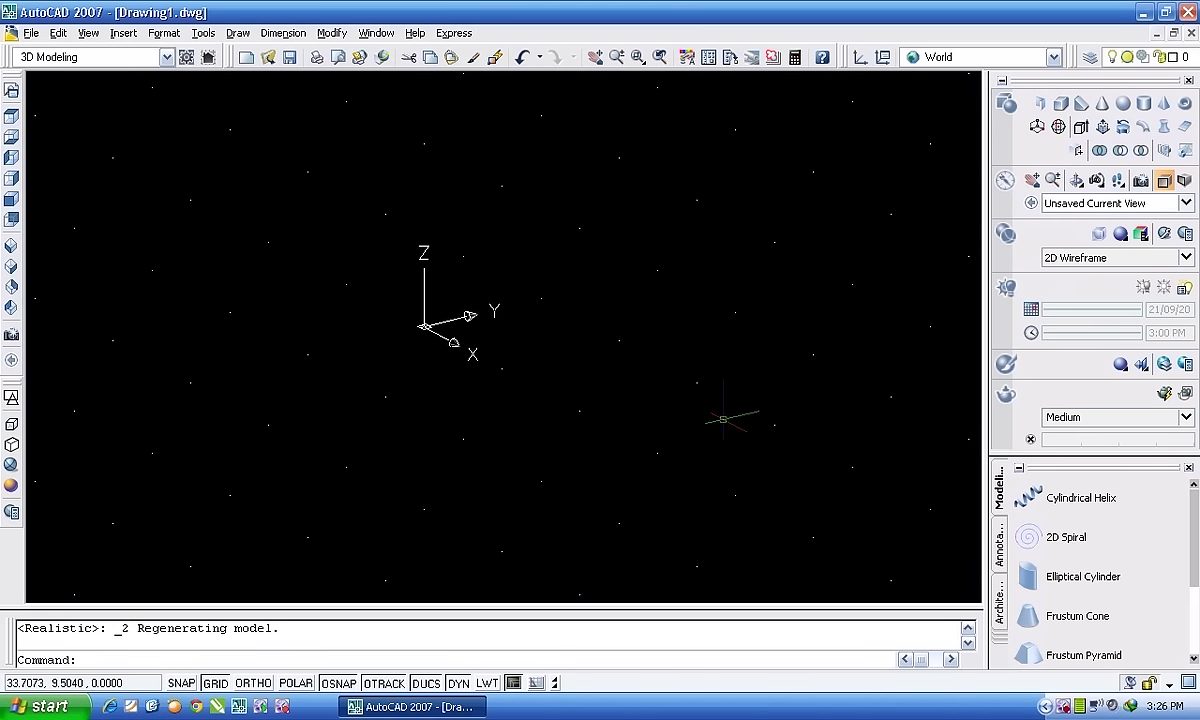
key(F7)
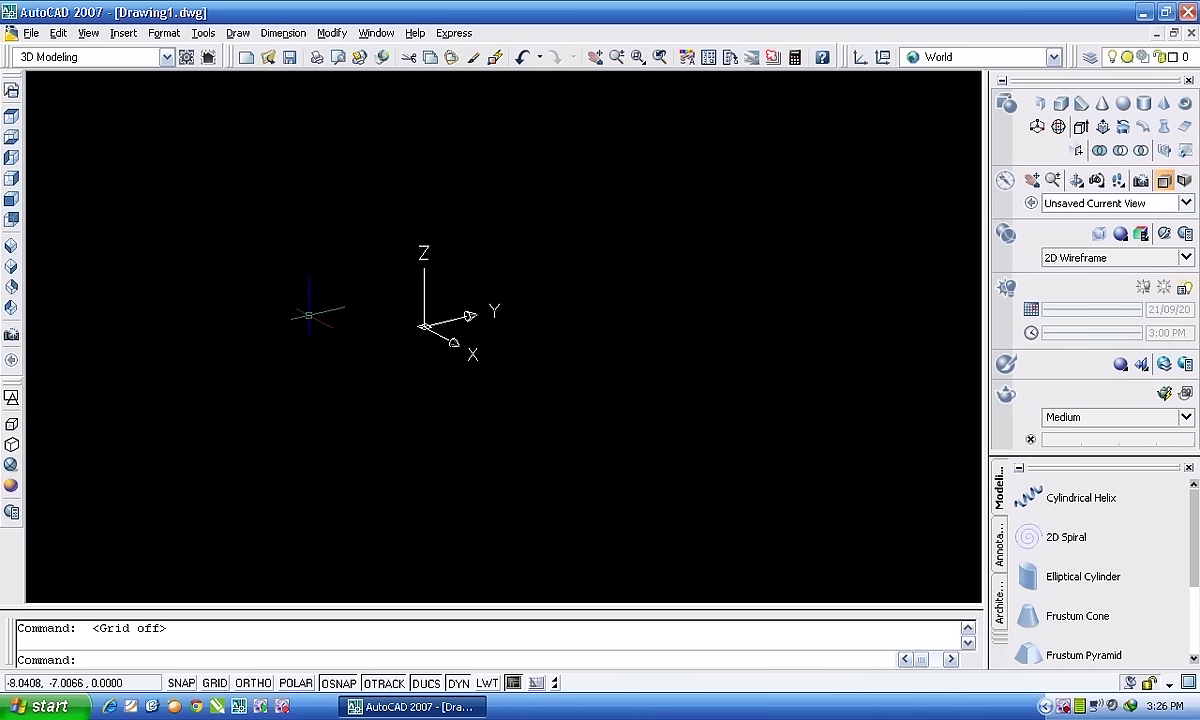
click(238, 34)
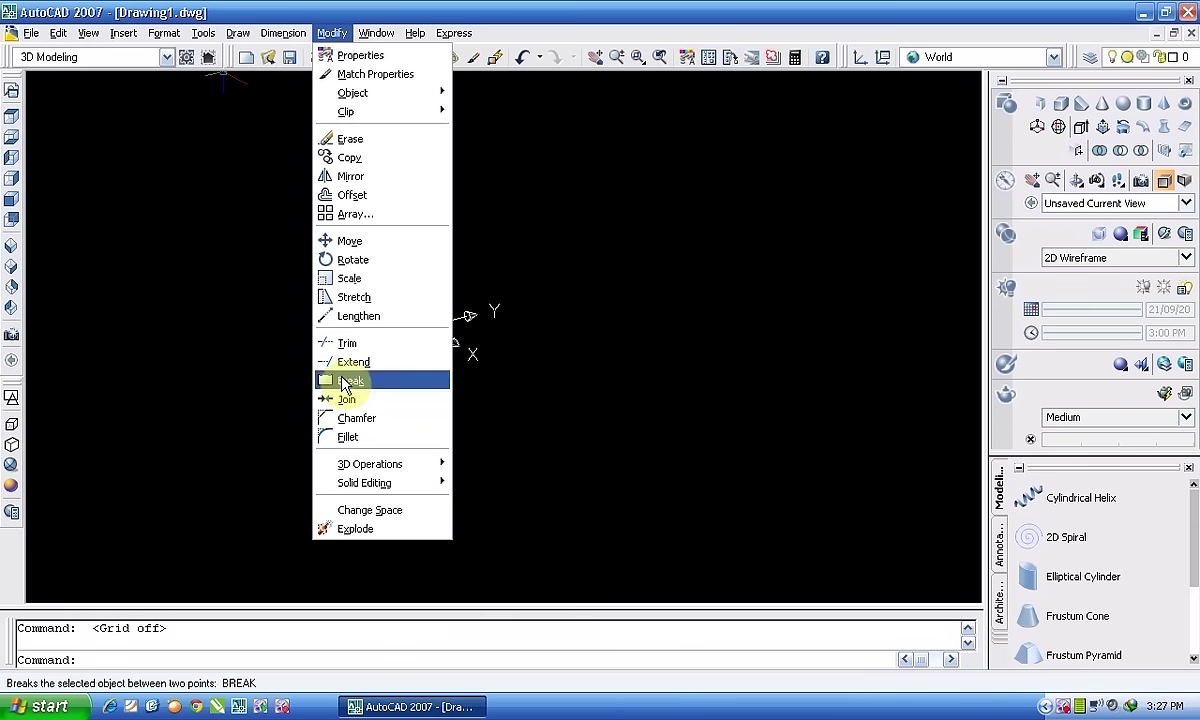
click(237, 33)
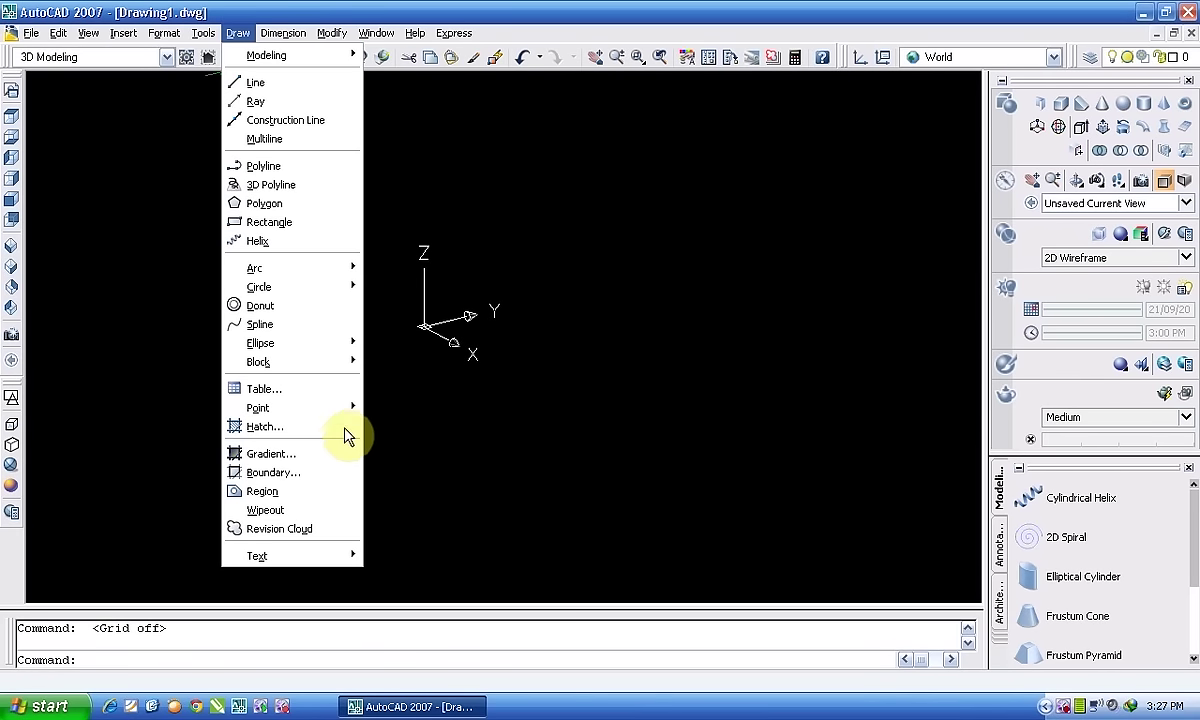
mouse_move(258, 408)
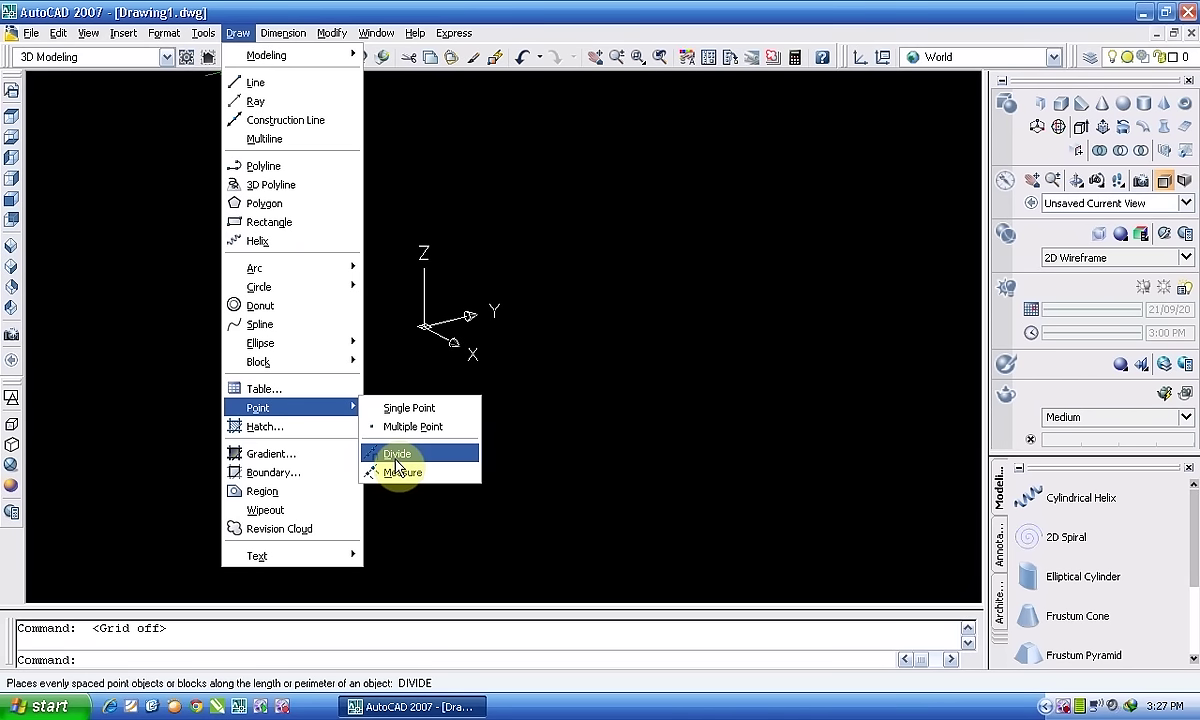
key(alt+o)
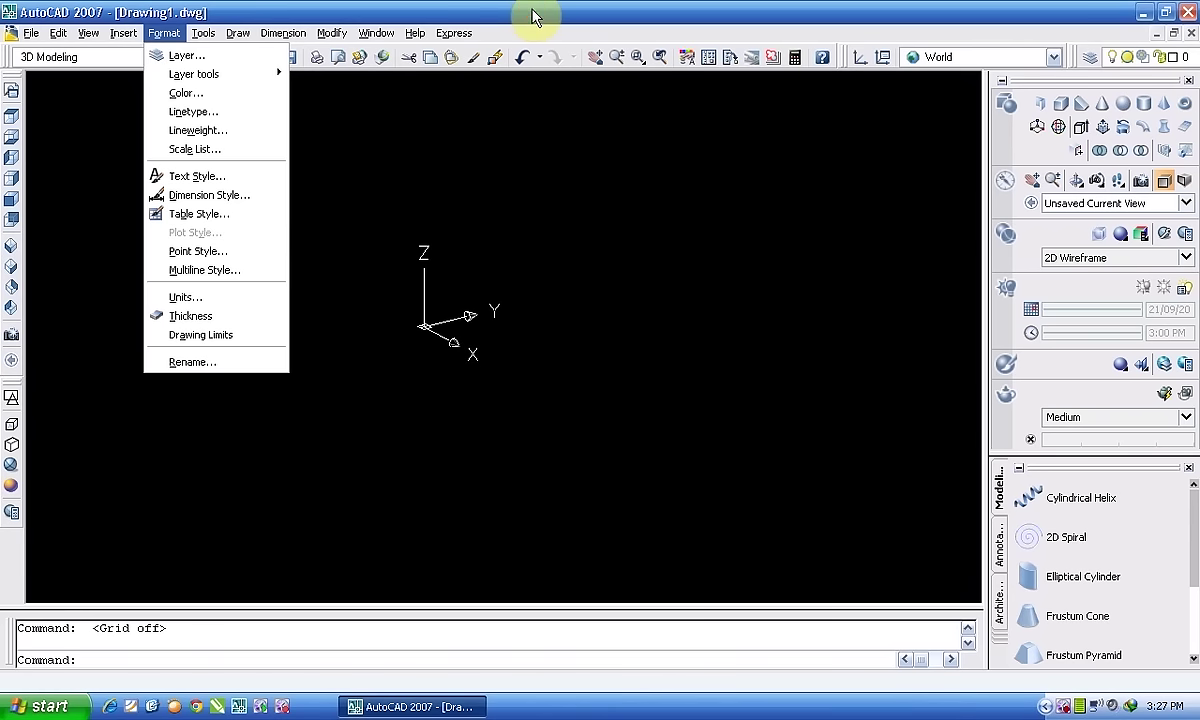
click(502, 16)
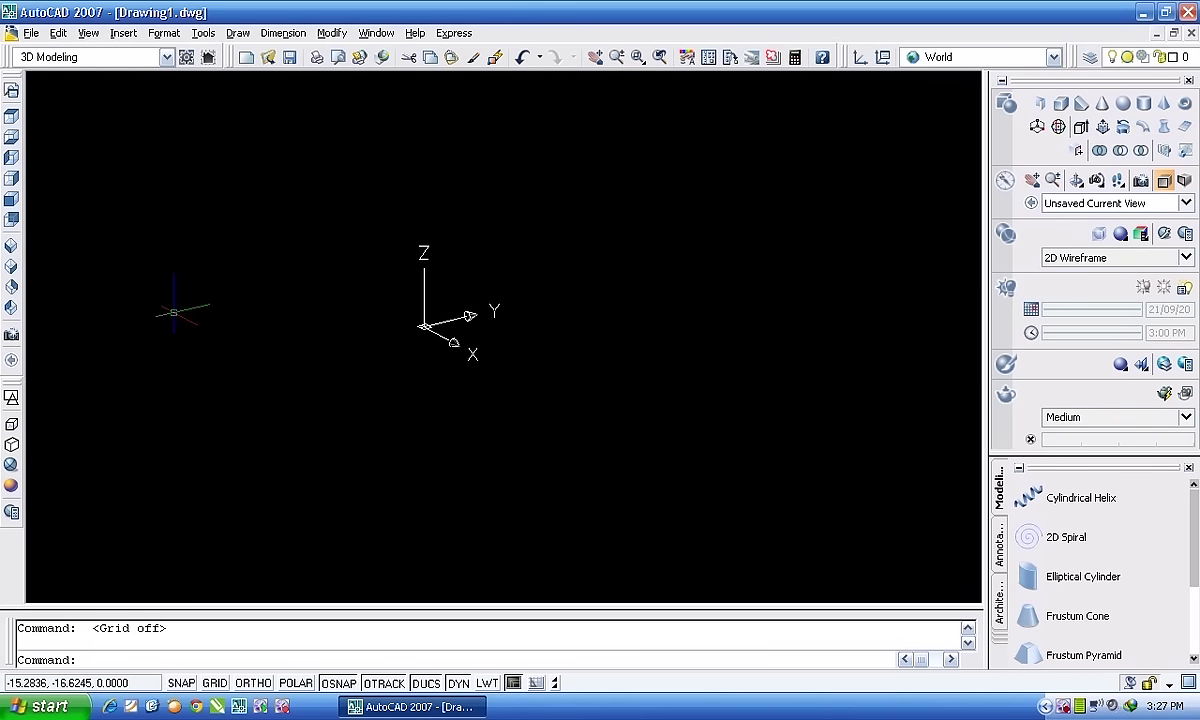
Draw a circle of radius 5 just left of the origin.
text(c)
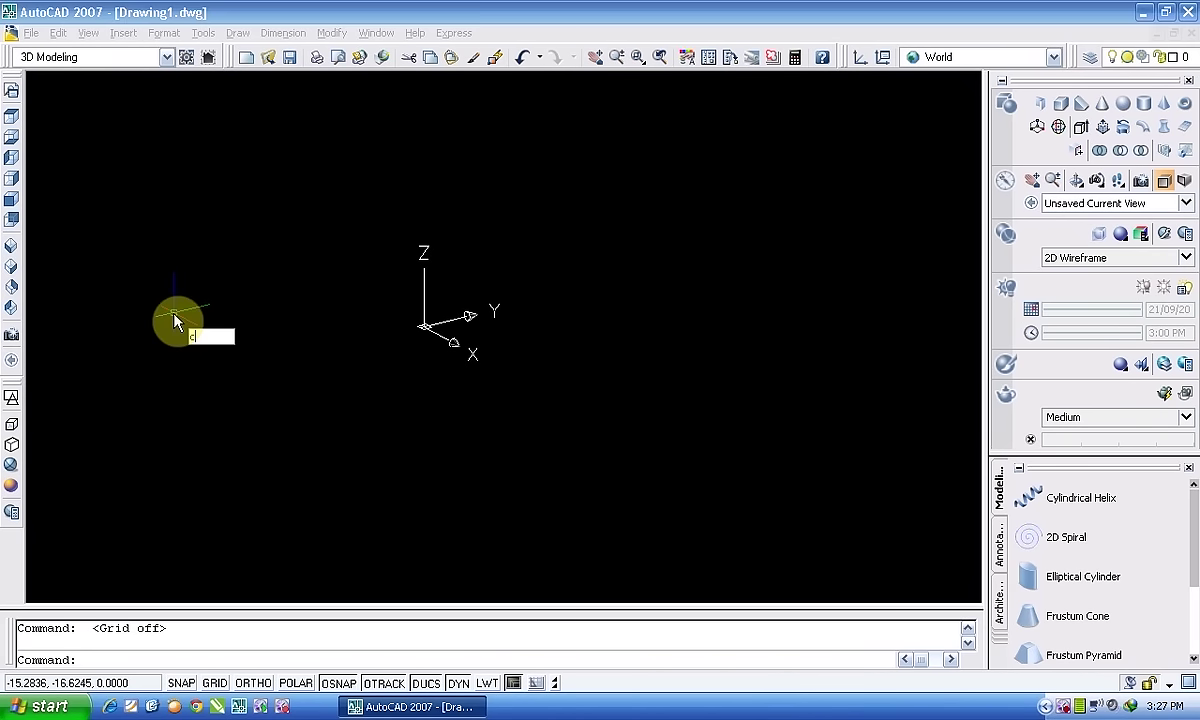
key(Return)
click(196, 302)
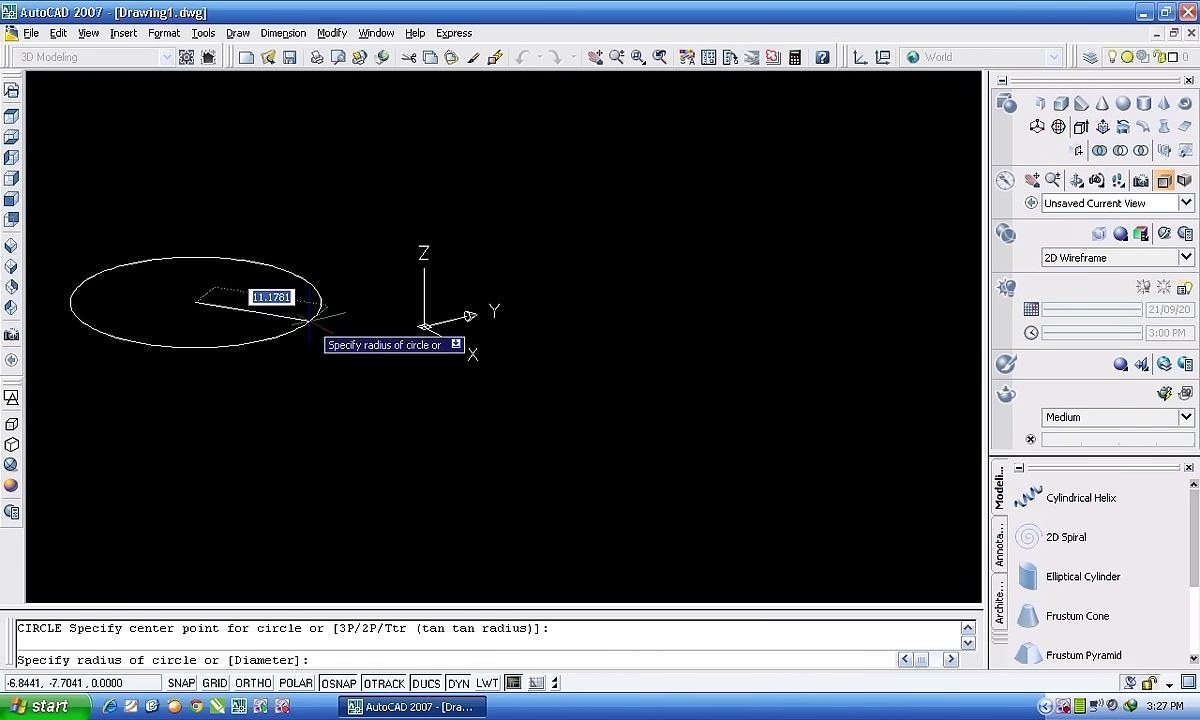
text(5)
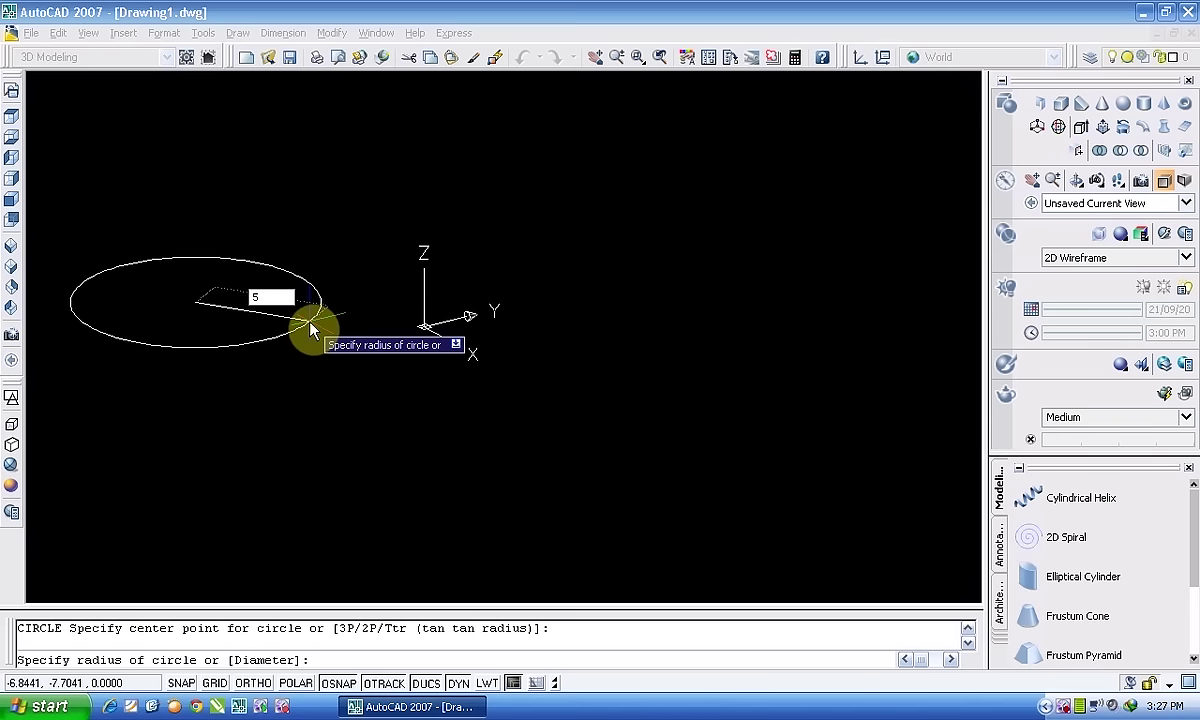
key(Return)
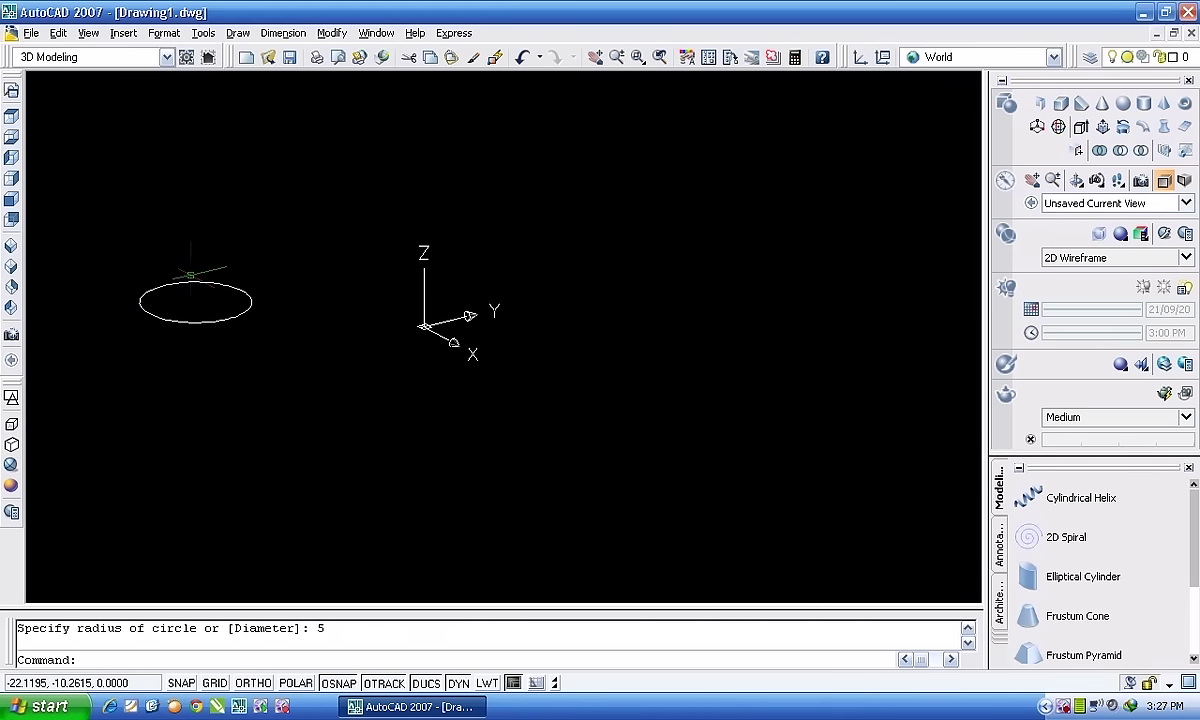
scroll(143, 270, up, 3)
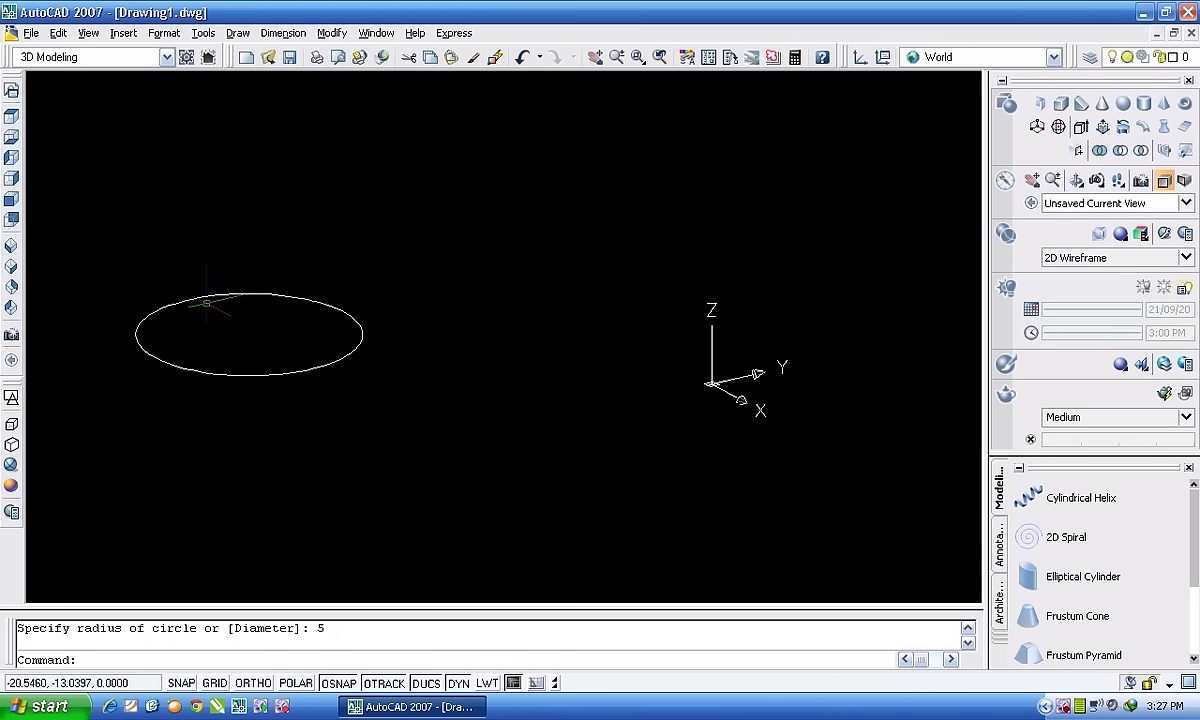
Draw a concentric circle of radius 30 around the small circle.
key(Return)
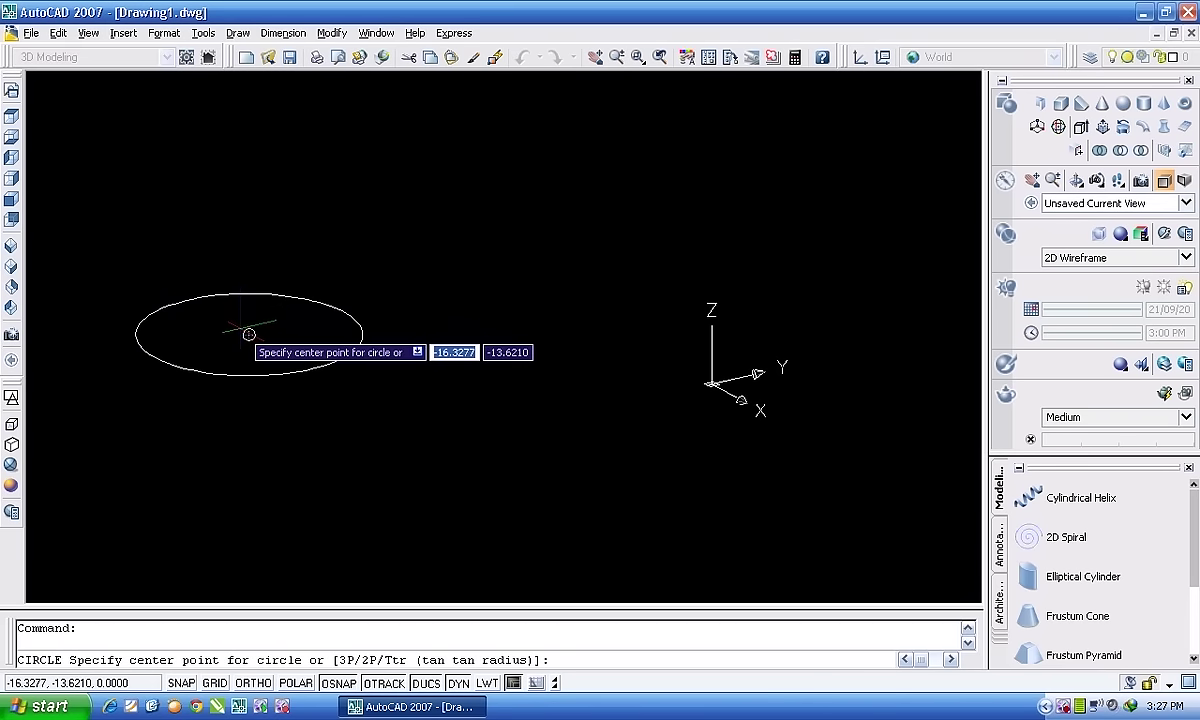
click(248, 334)
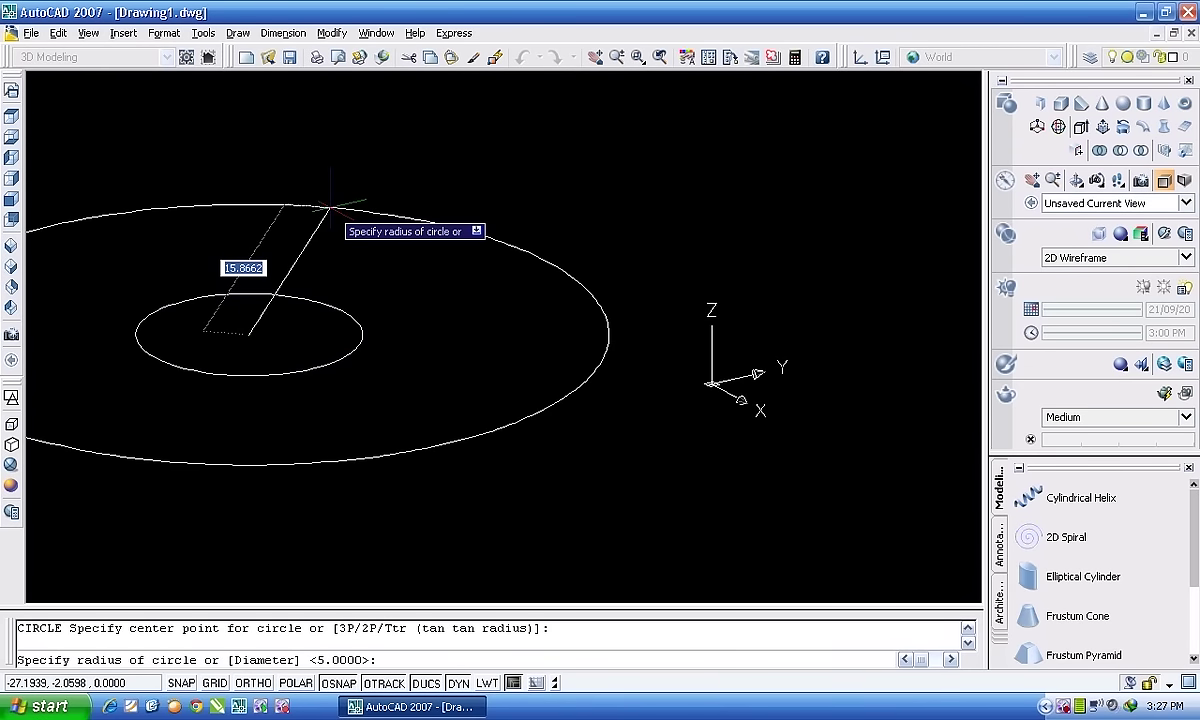
text(30)
key(Return)
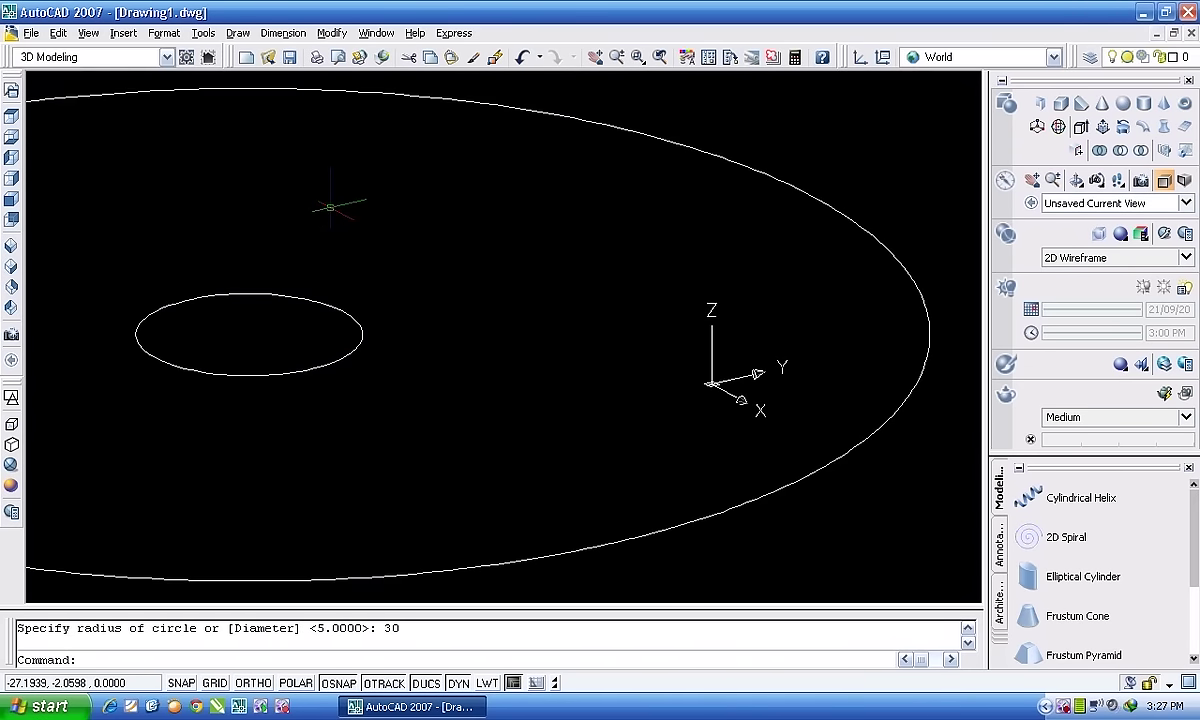
scroll(402, 281, down, 4)
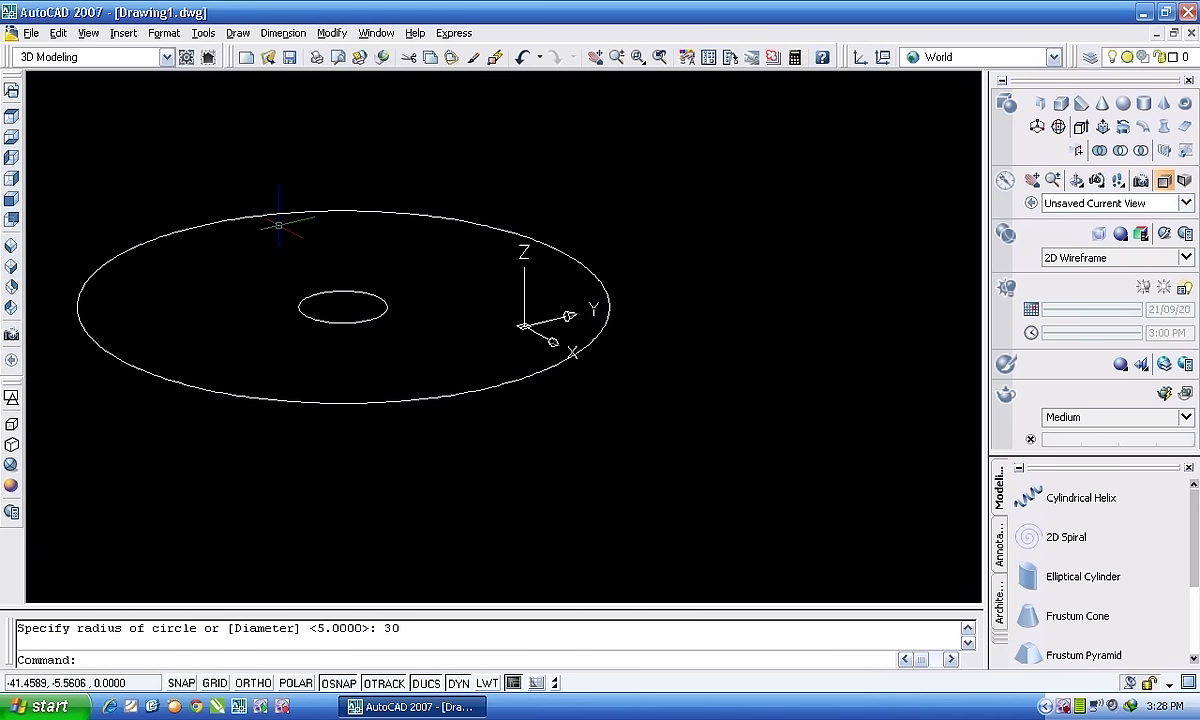
Using Draw > Arc > 3 Points, draw two arcs from the small circle's centre to the outer circle.
click(237, 33)
mouse_move(259, 287)
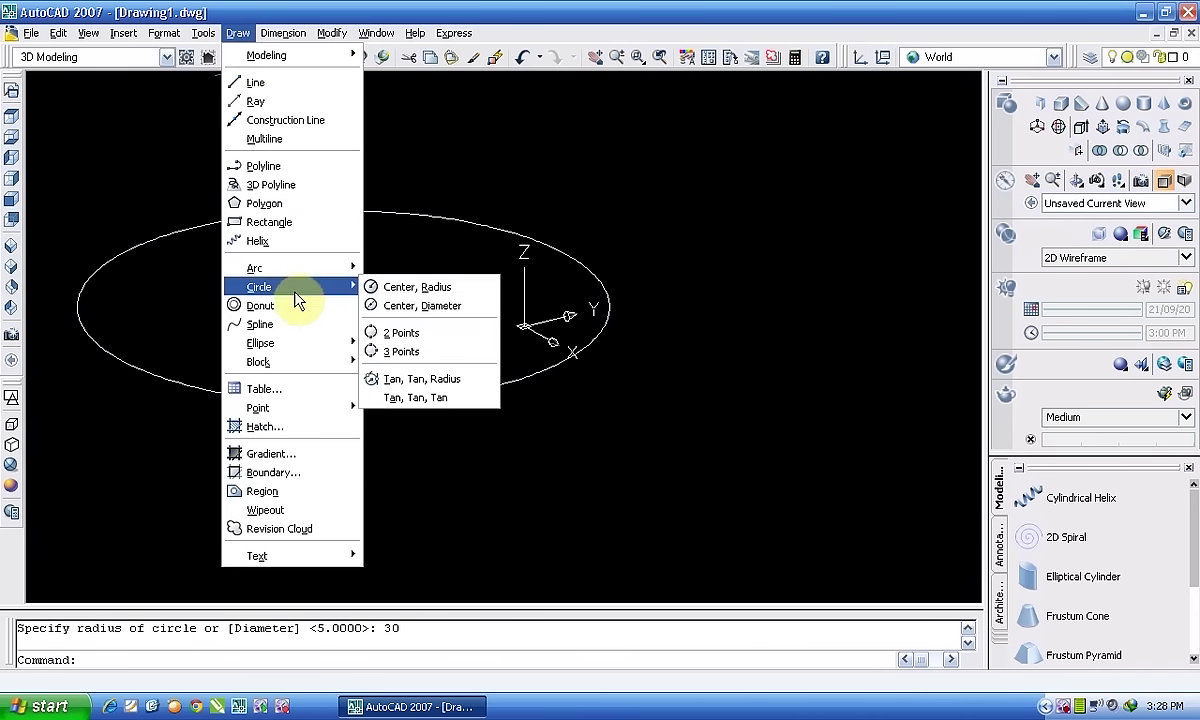
click(396, 261)
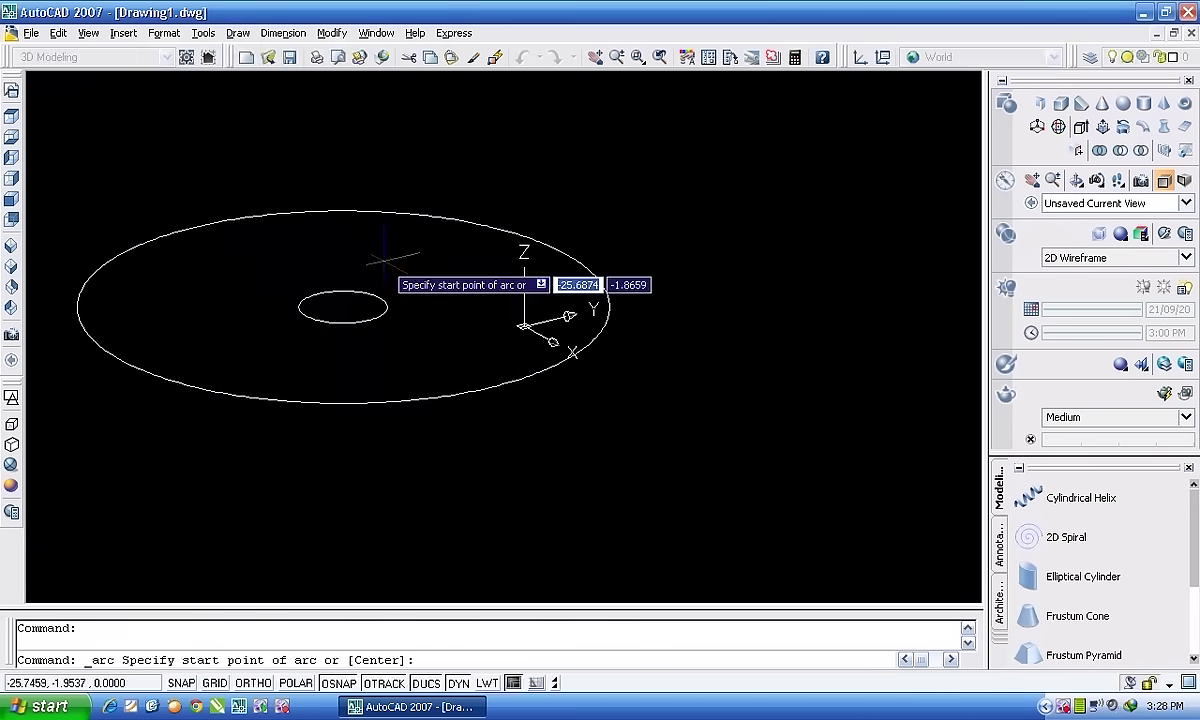
click(343, 307)
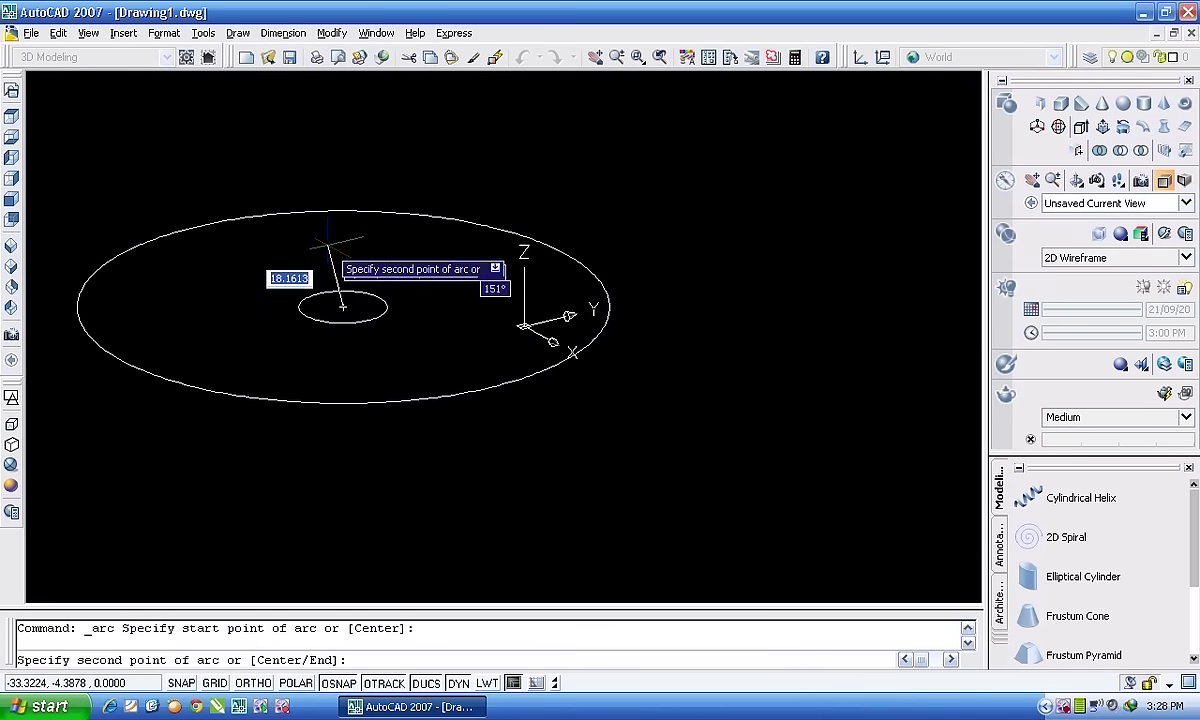
click(330, 241)
click(265, 212)
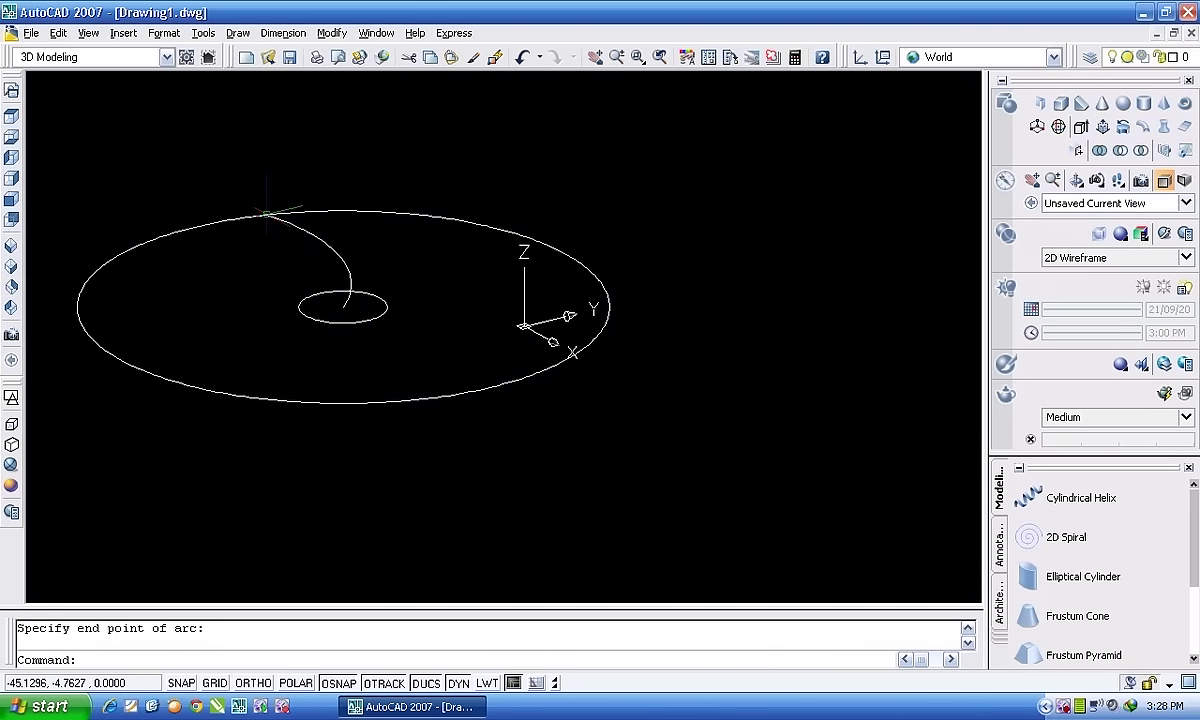
key(Return)
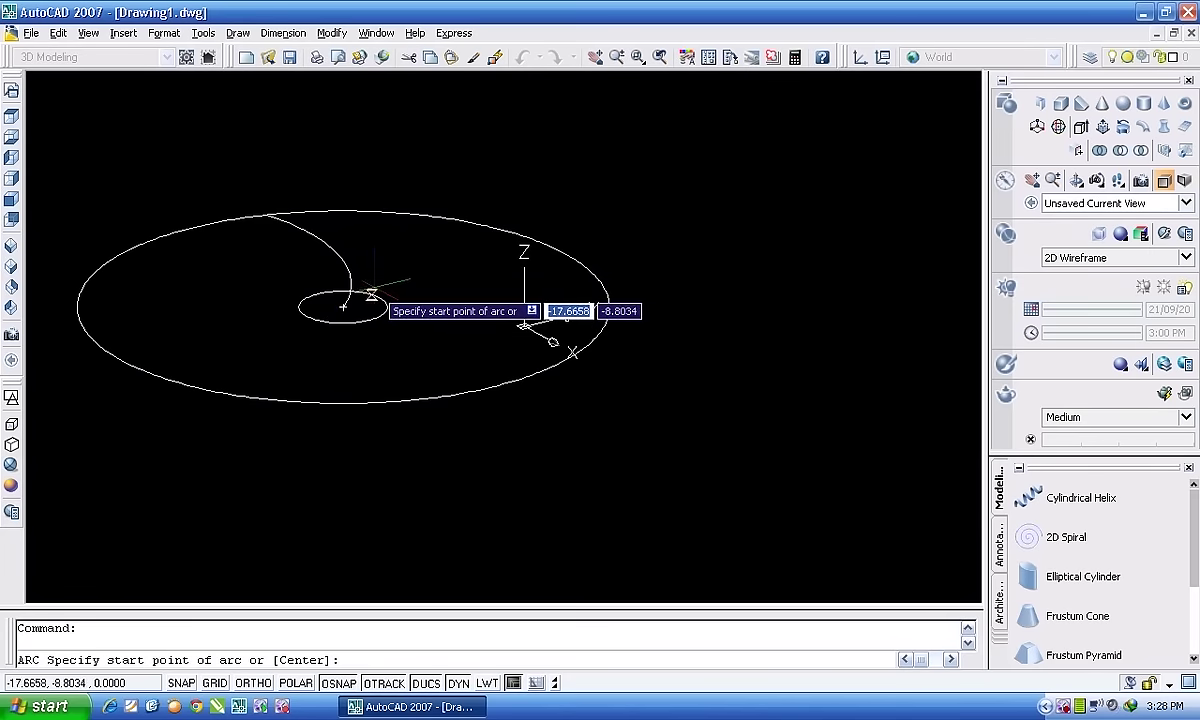
click(343, 307)
click(430, 270)
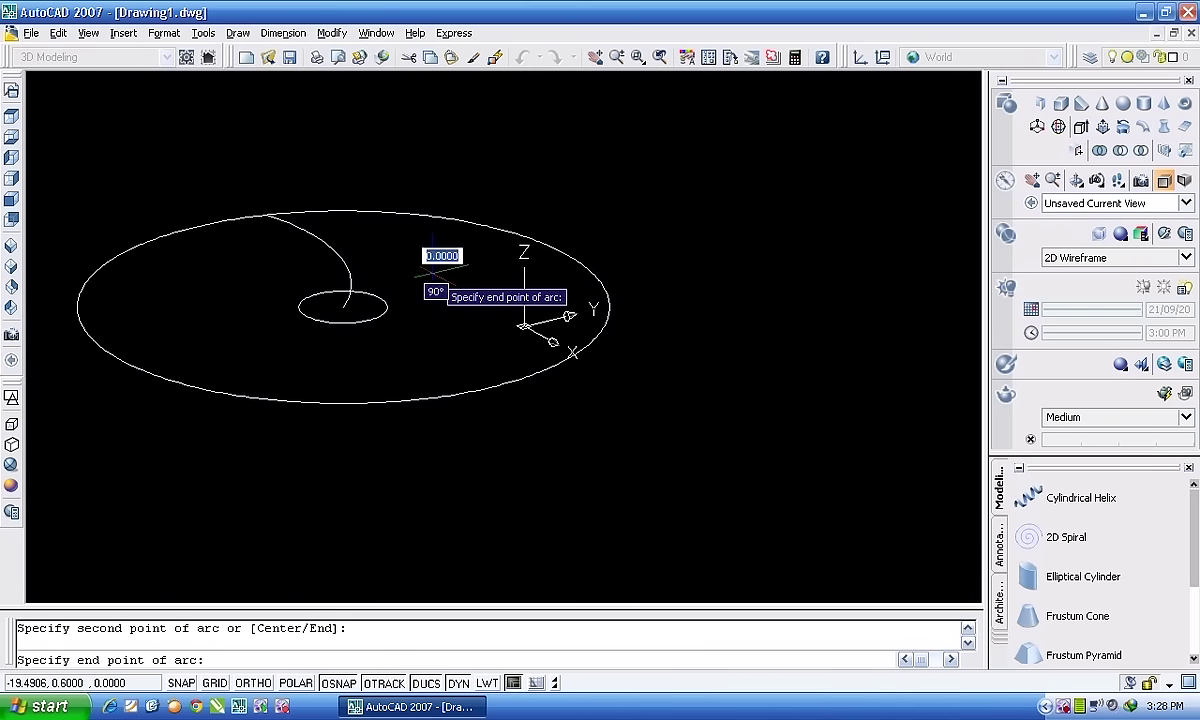
click(428, 216)
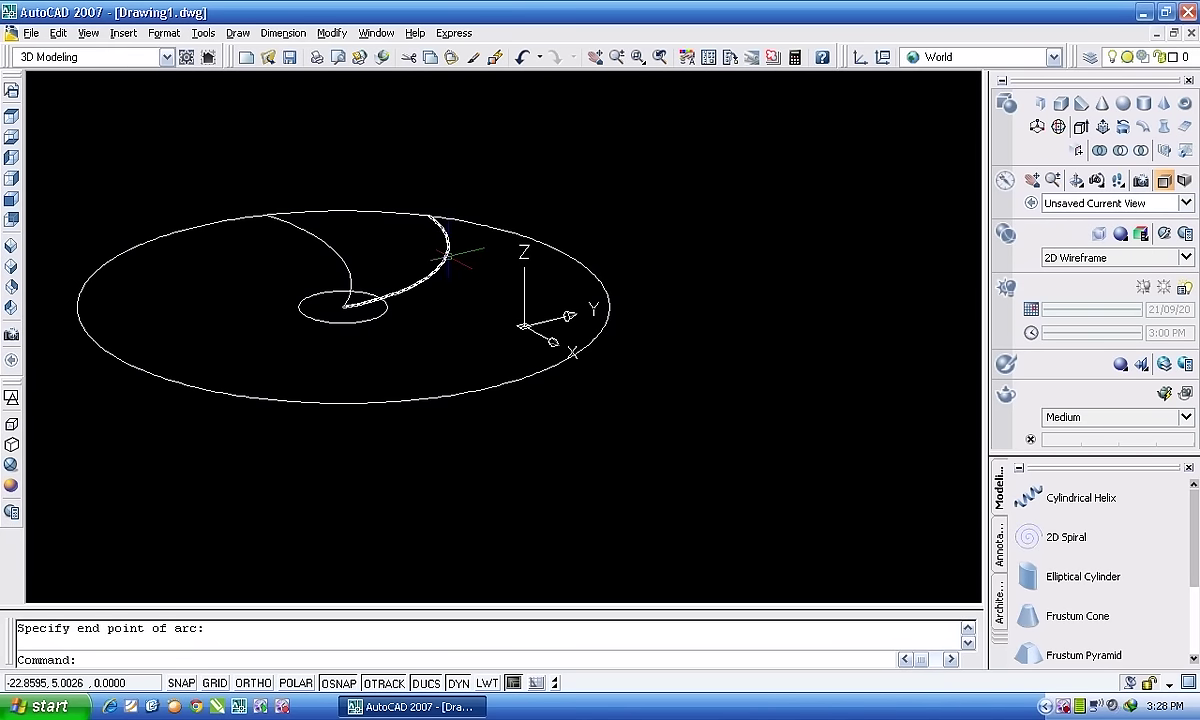
key(Escape)
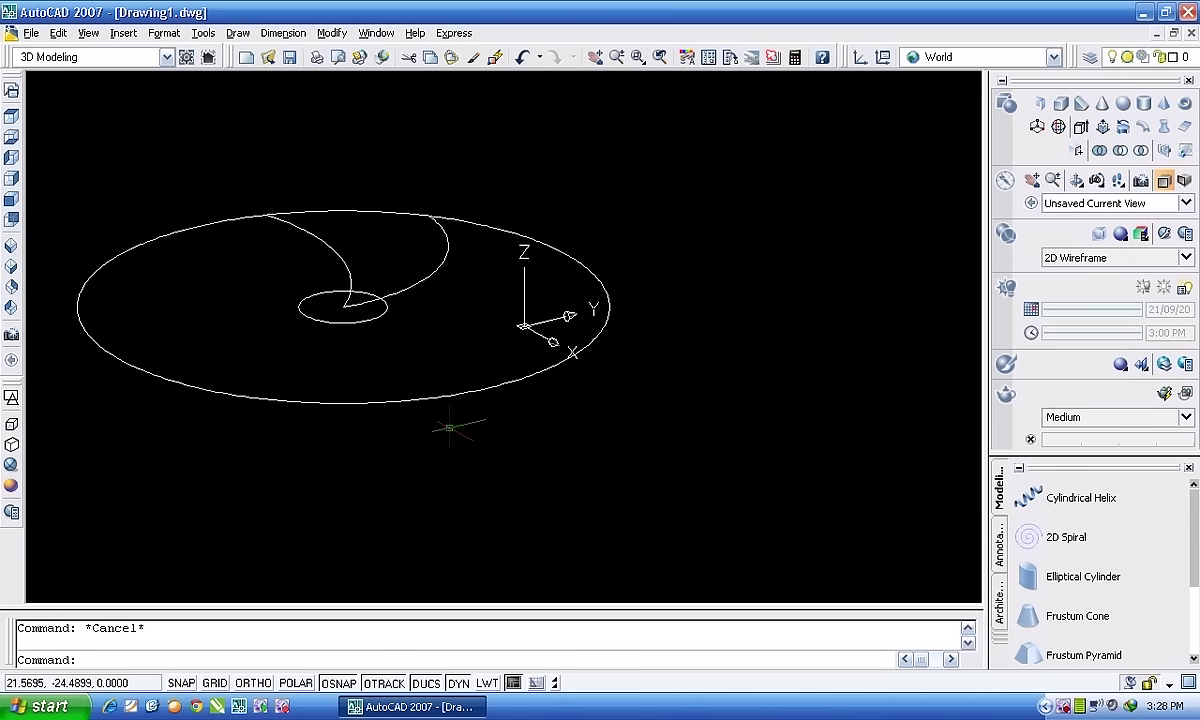
Start TRIM and select both circles and the left arc as cutting edges.
text(tr)
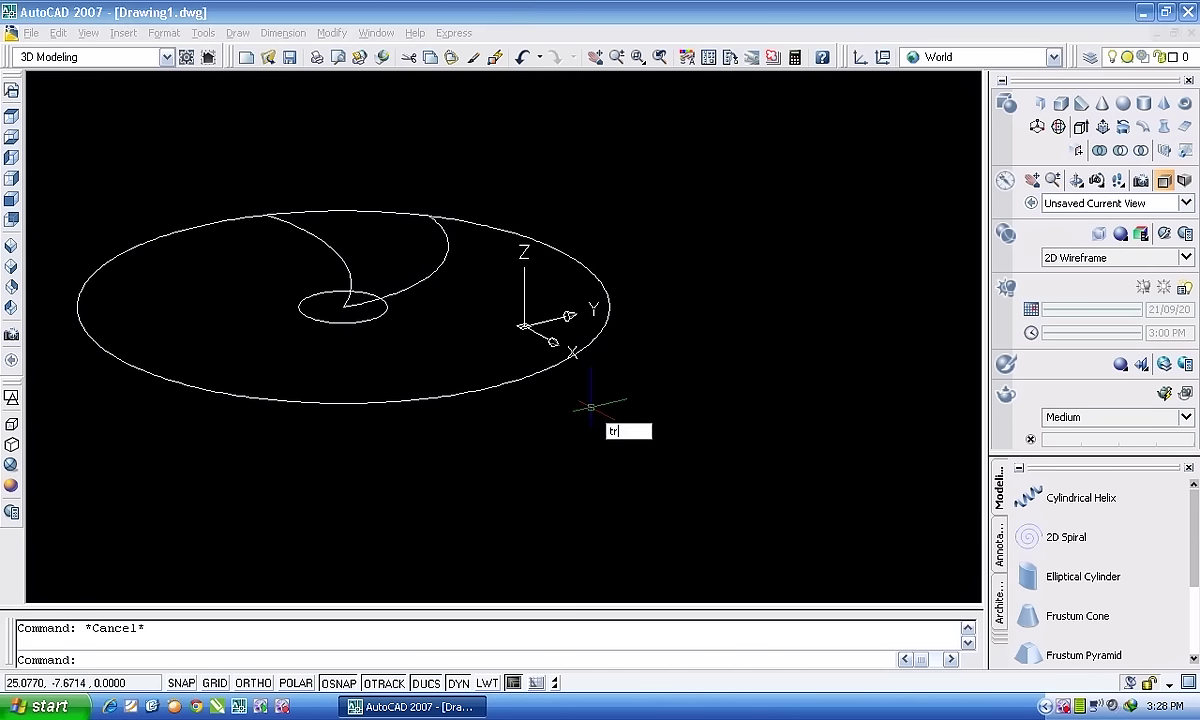
key(Return)
click(441, 411)
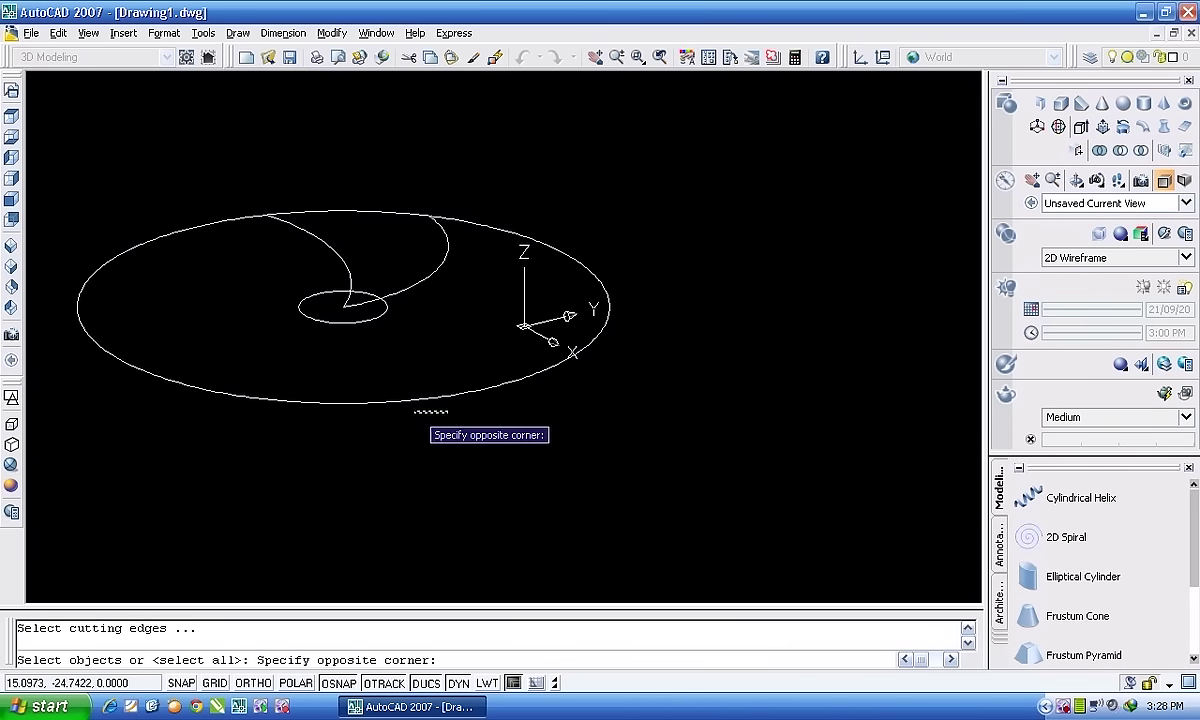
click(388, 396)
click(367, 317)
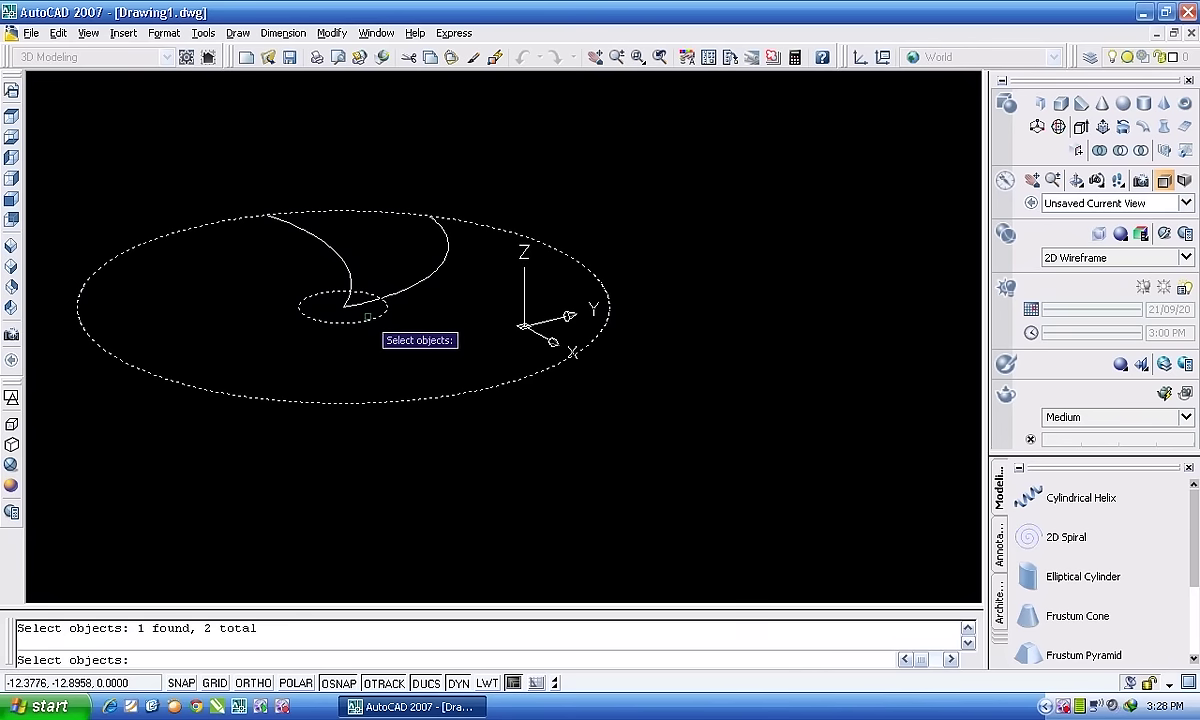
click(346, 272)
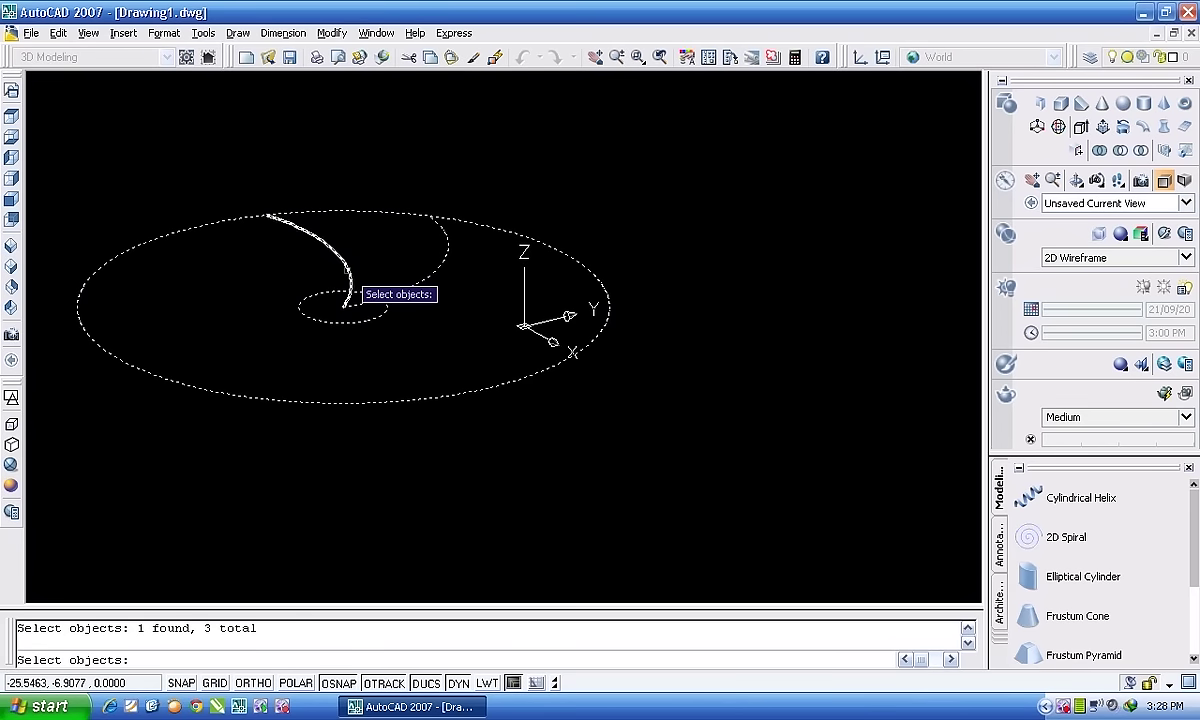
key(Return)
Trim away the inner circle and the unwanted outer circle pieces, then check the two arcs.
click(362, 335)
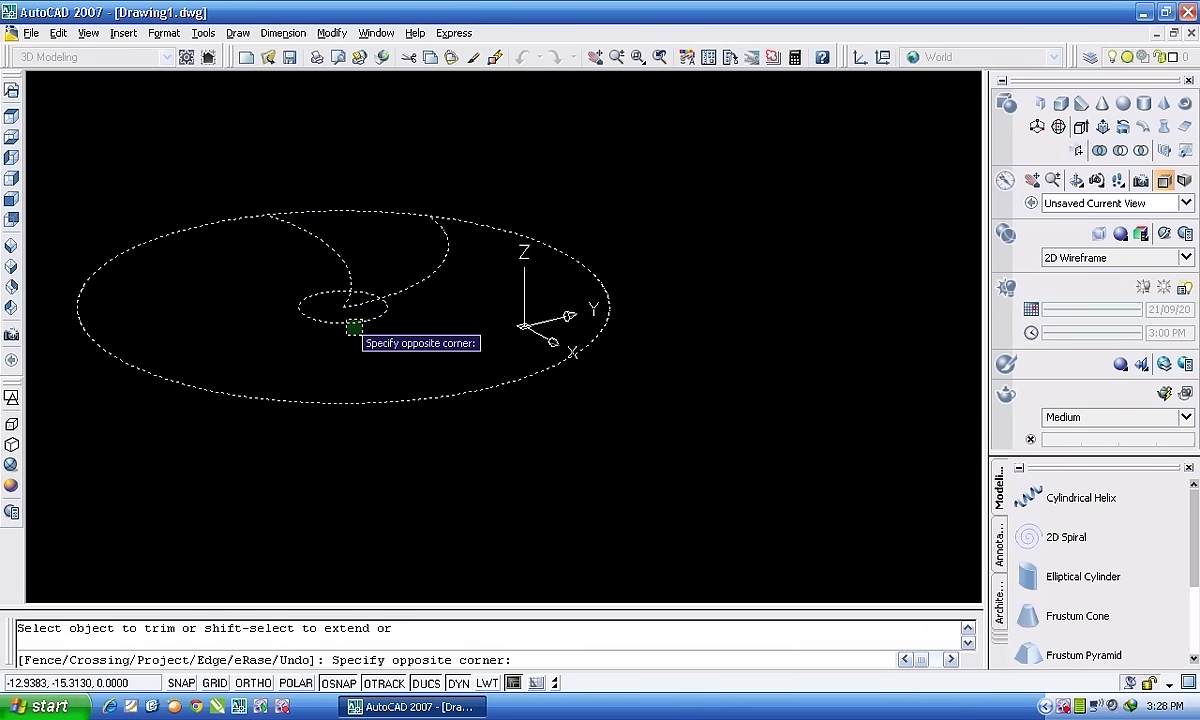
click(334, 306)
click(201, 252)
click(136, 208)
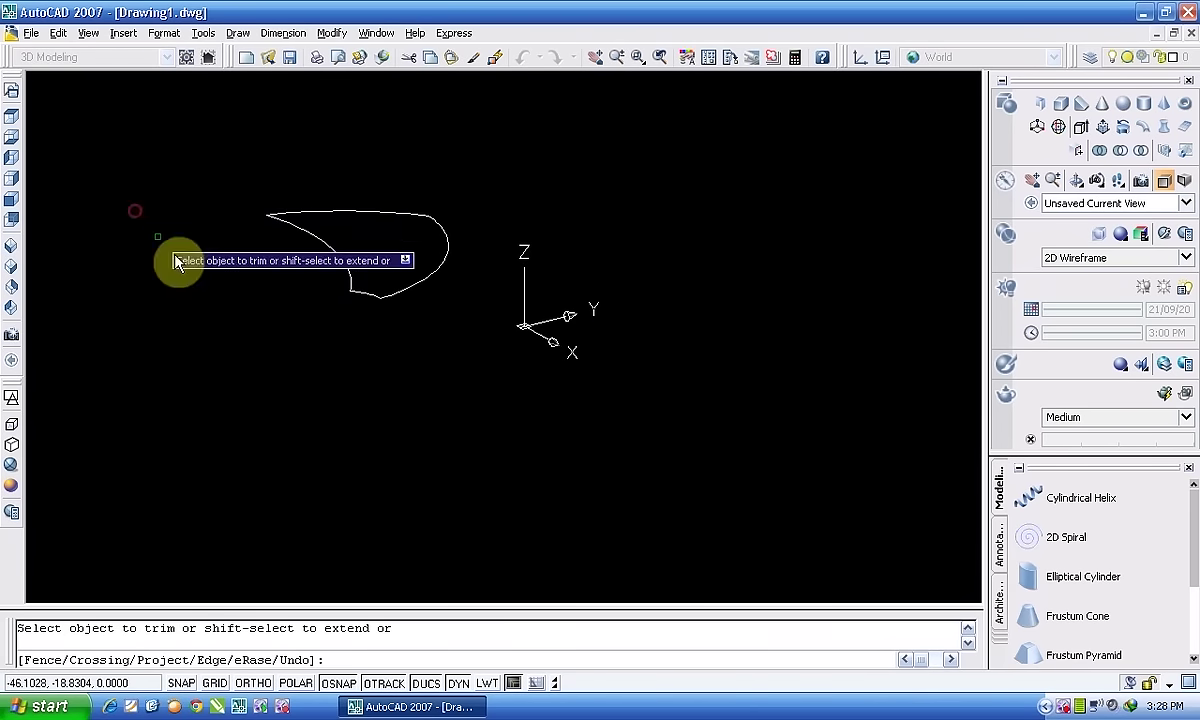
scroll(358, 202, up, 5)
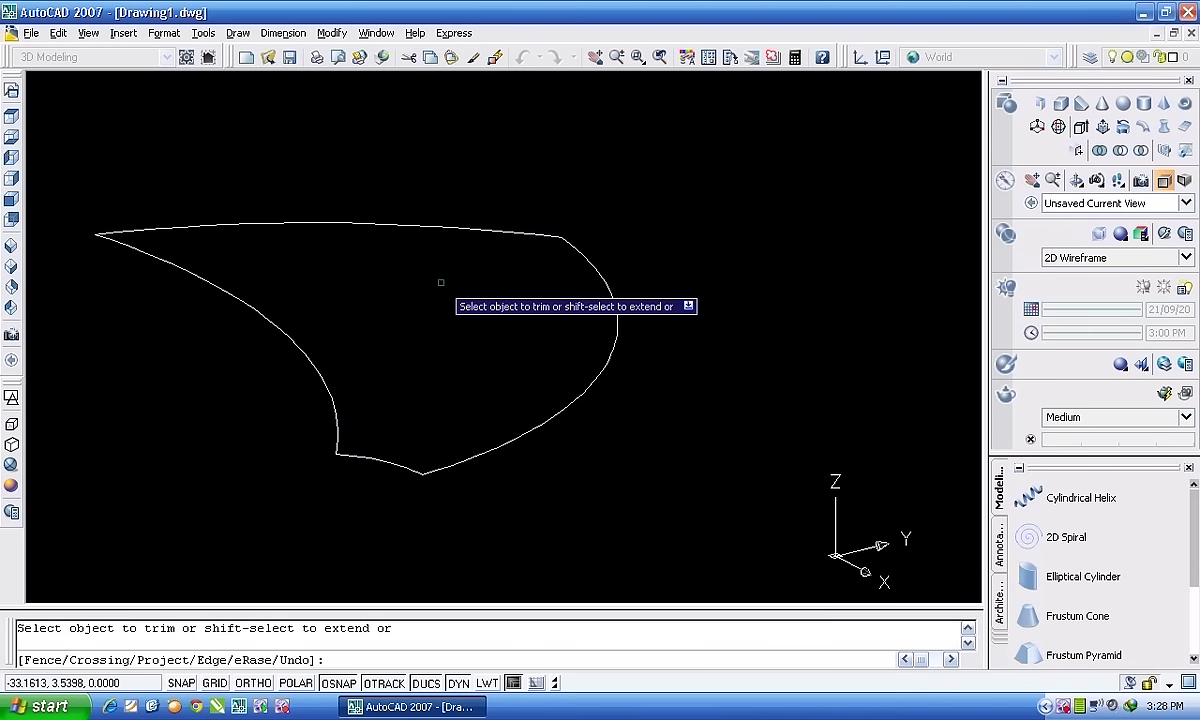
scroll(441, 283, down, 2)
key(Escape)
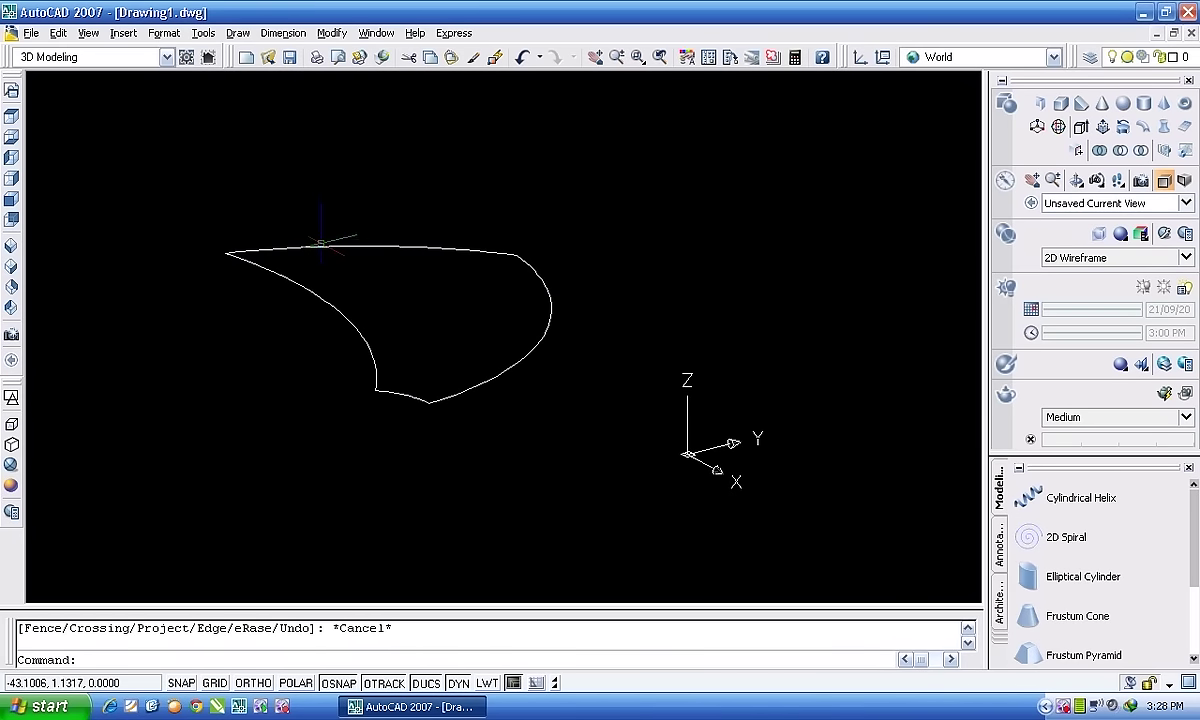
click(307, 244)
click(299, 286)
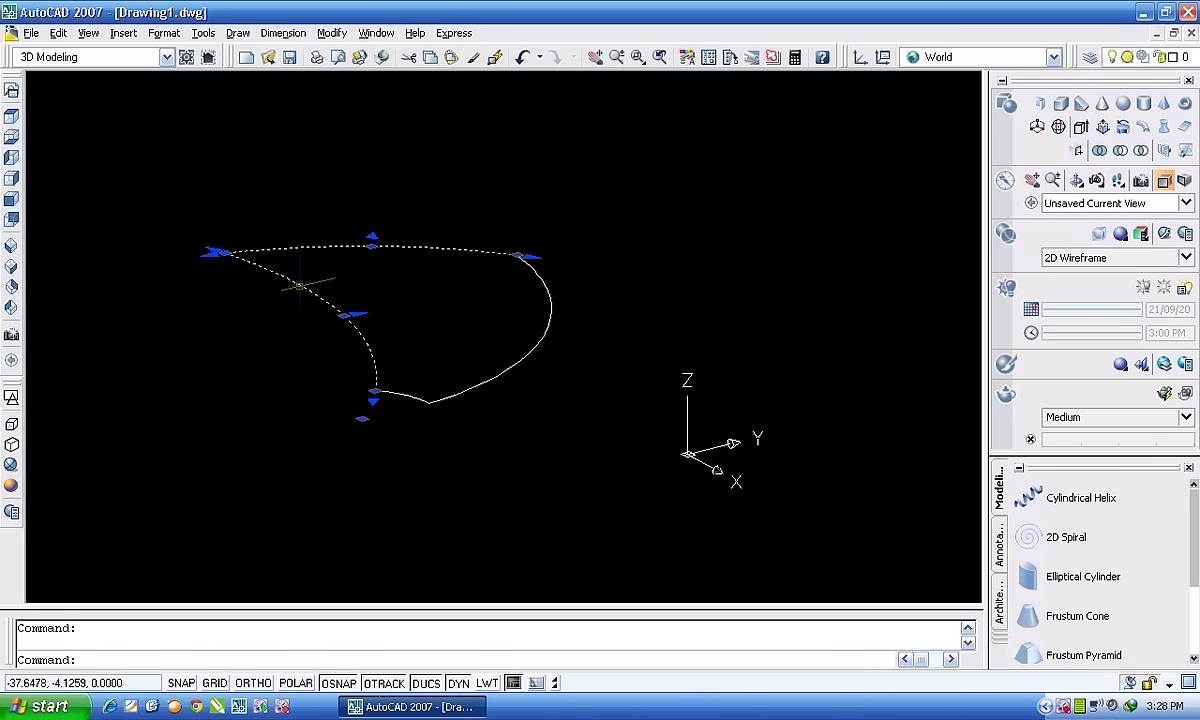
key(Escape)
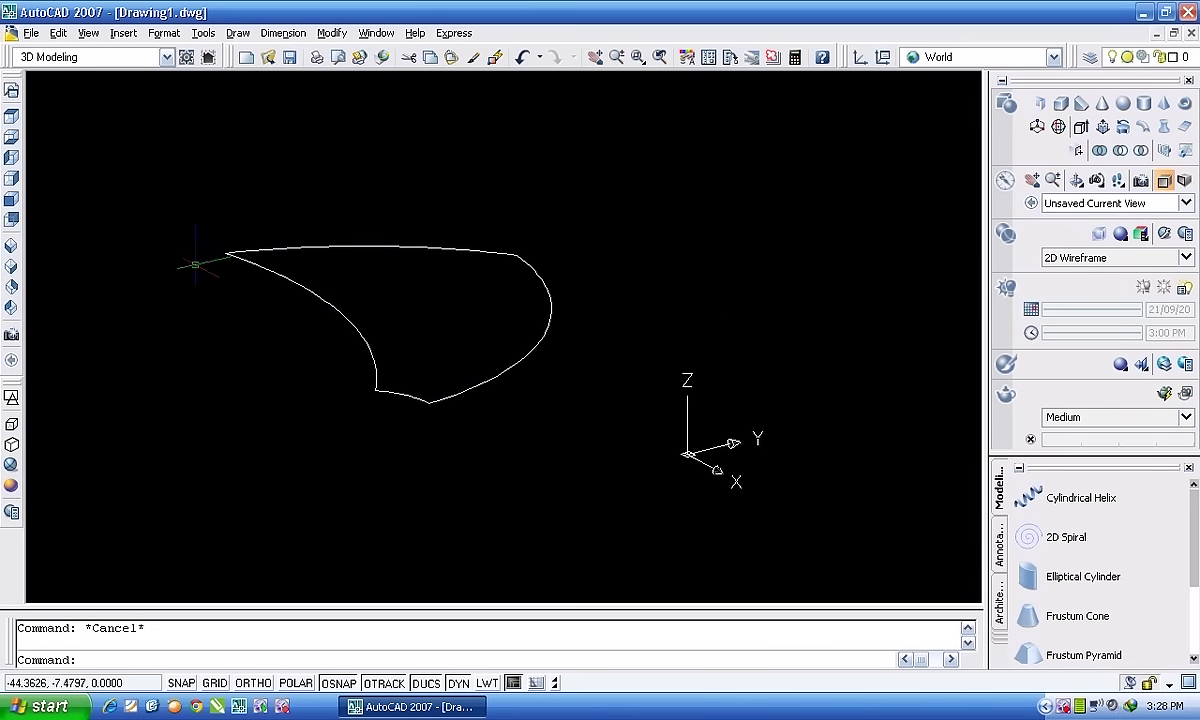
Start FILLET and set its radius by picking two points (0.3444).
scroll(229, 245, up, 3)
scroll(200, 270, up, 1)
scroll(187, 290, down, 1)
scroll(192, 298, down, 1)
scroll(195, 300, down, 4)
scroll(195, 298, up, 2)
scroll(200, 298, up, 3)
scroll(210, 300, up, 1)
text(f)
key(Return)
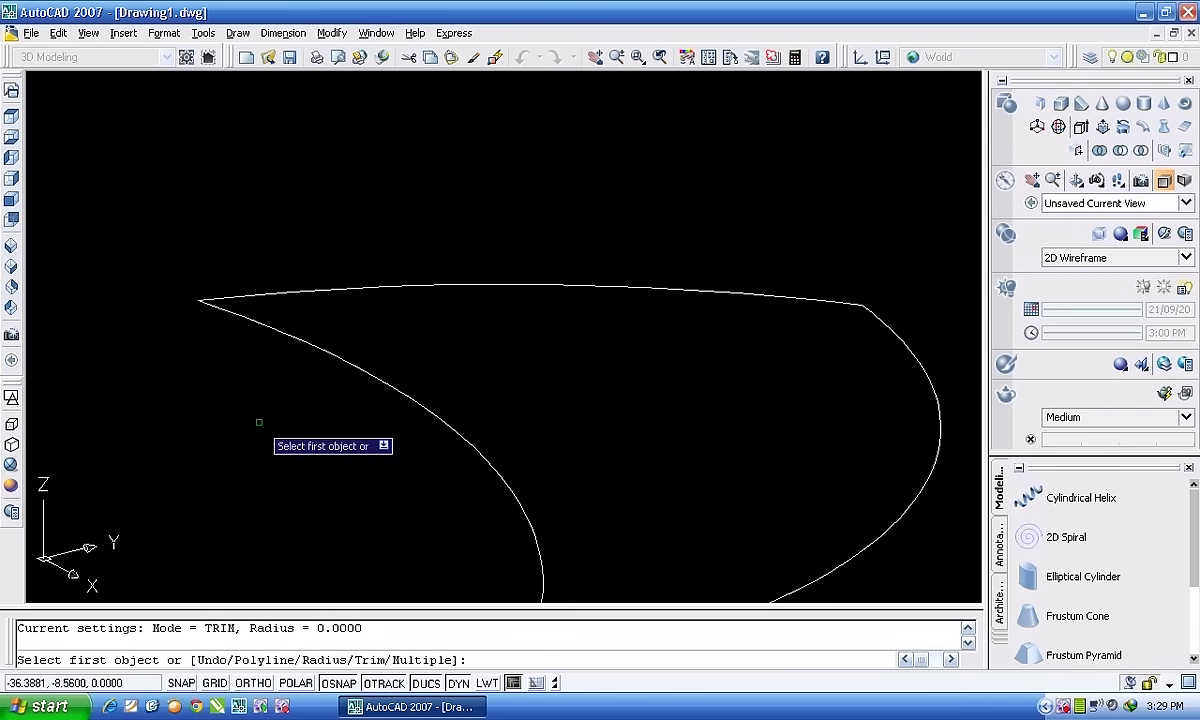
text(r)
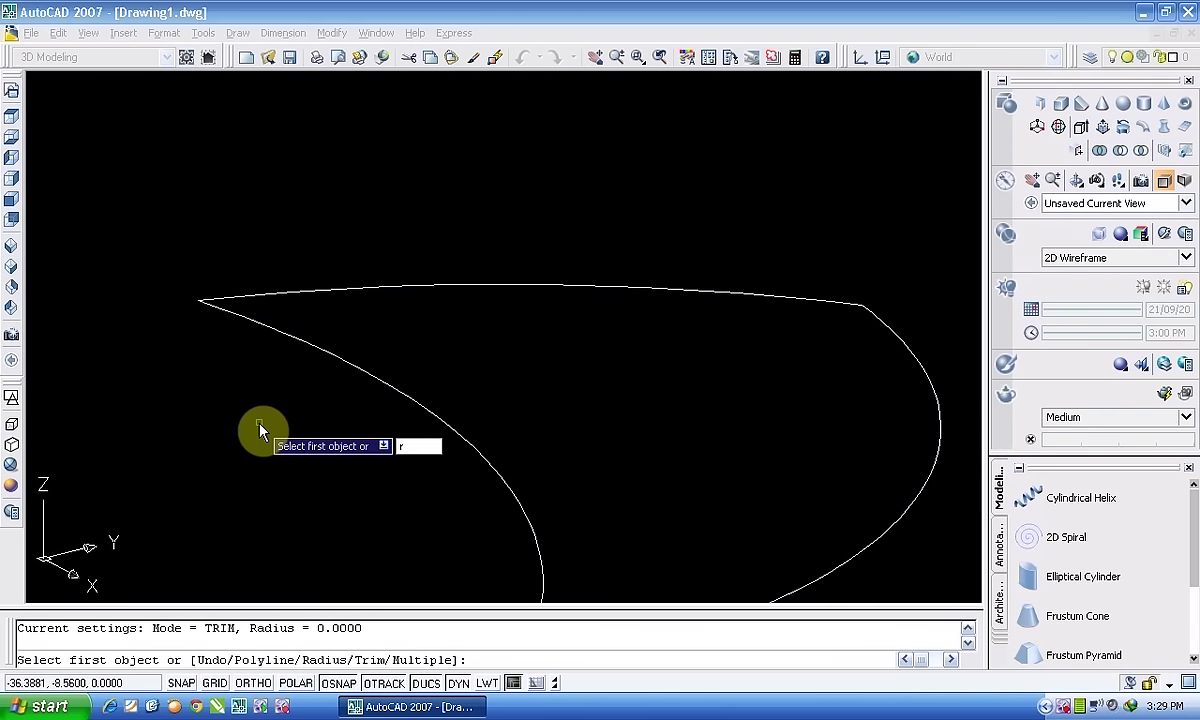
key(Return)
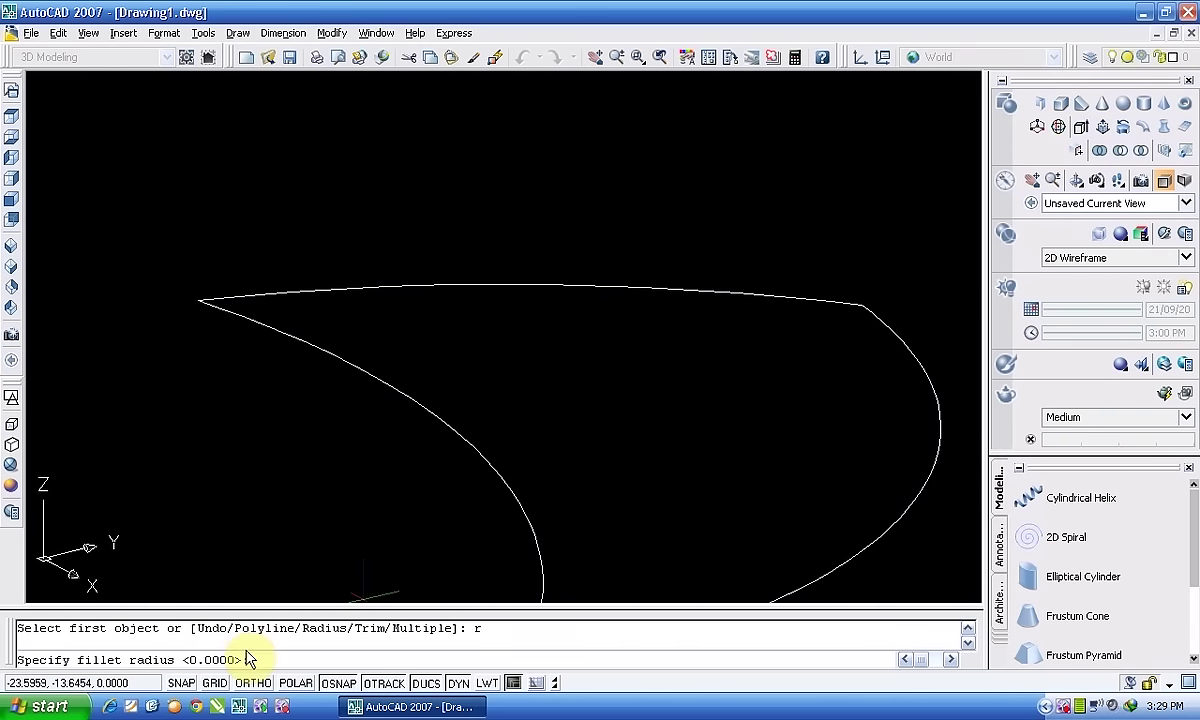
scroll(190, 305, up, 2)
scroll(285, 325, up, 2)
scroll(205, 305, up, 2)
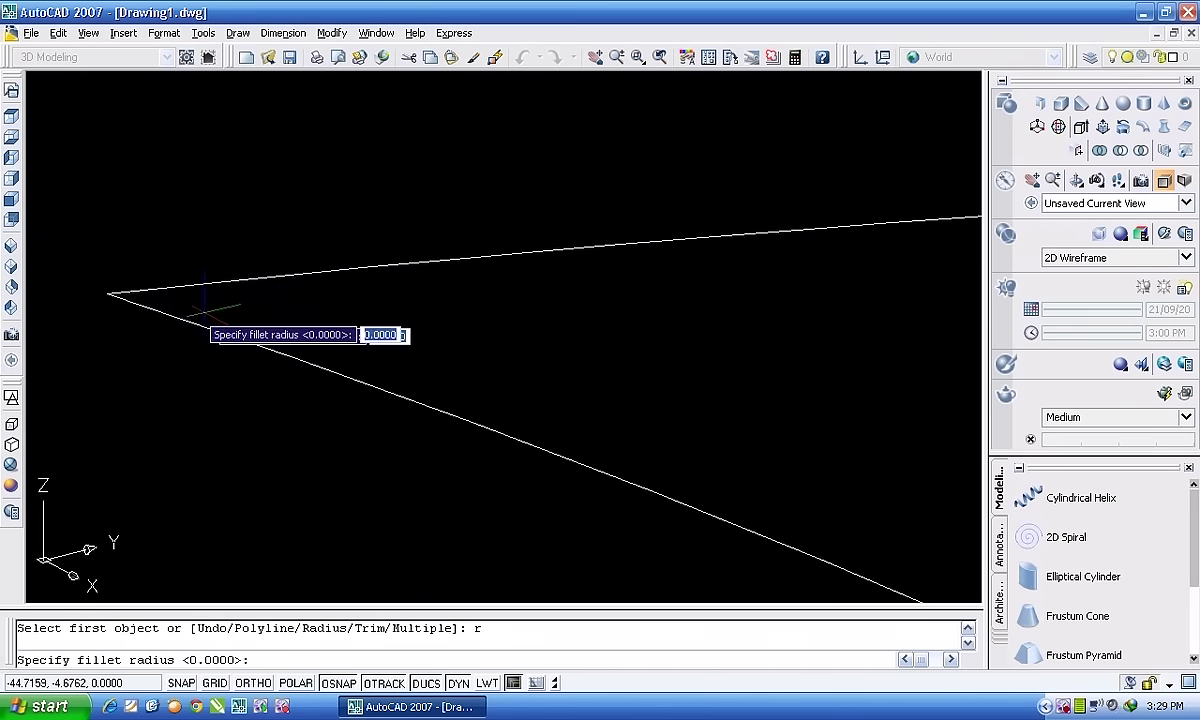
click(106, 293)
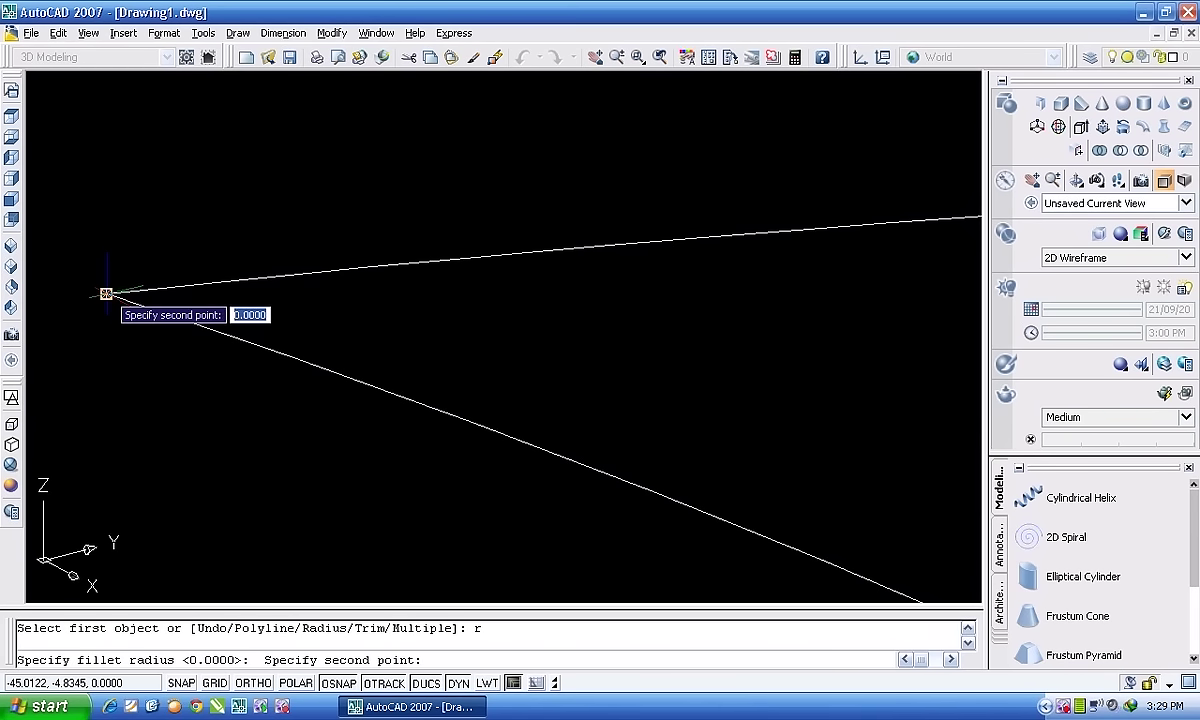
click(205, 281)
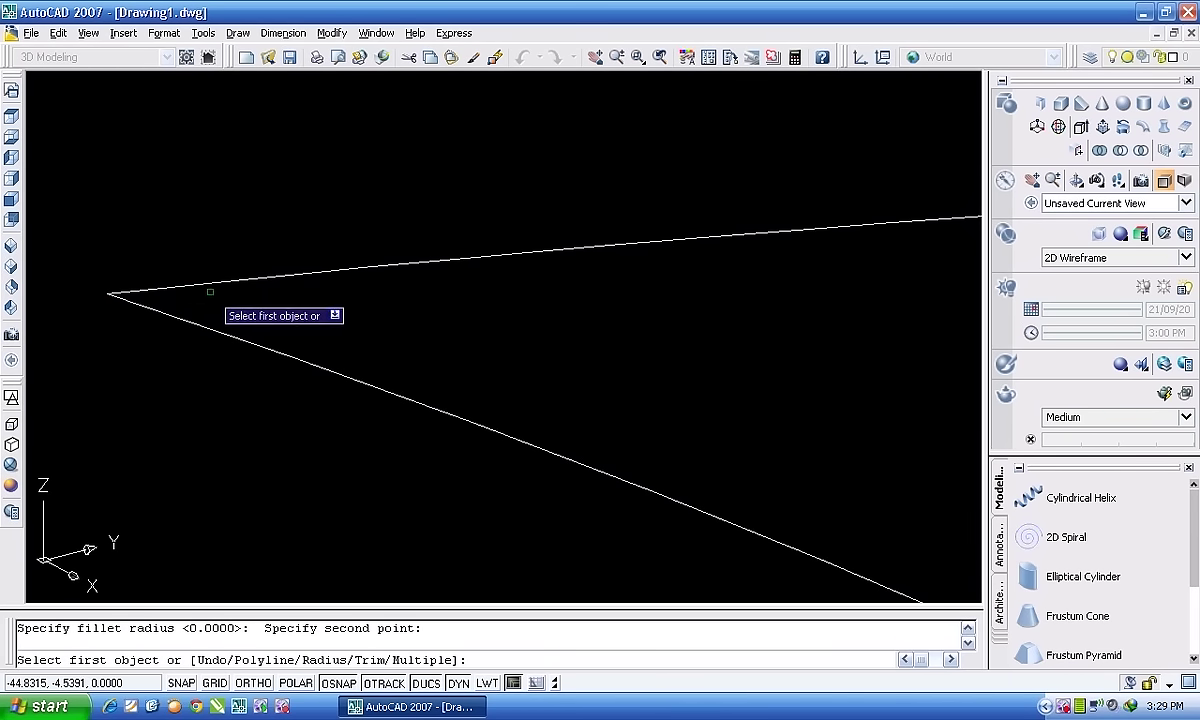
Fillet the sharp left tip of the blade outline.
click(177, 289)
click(177, 289)
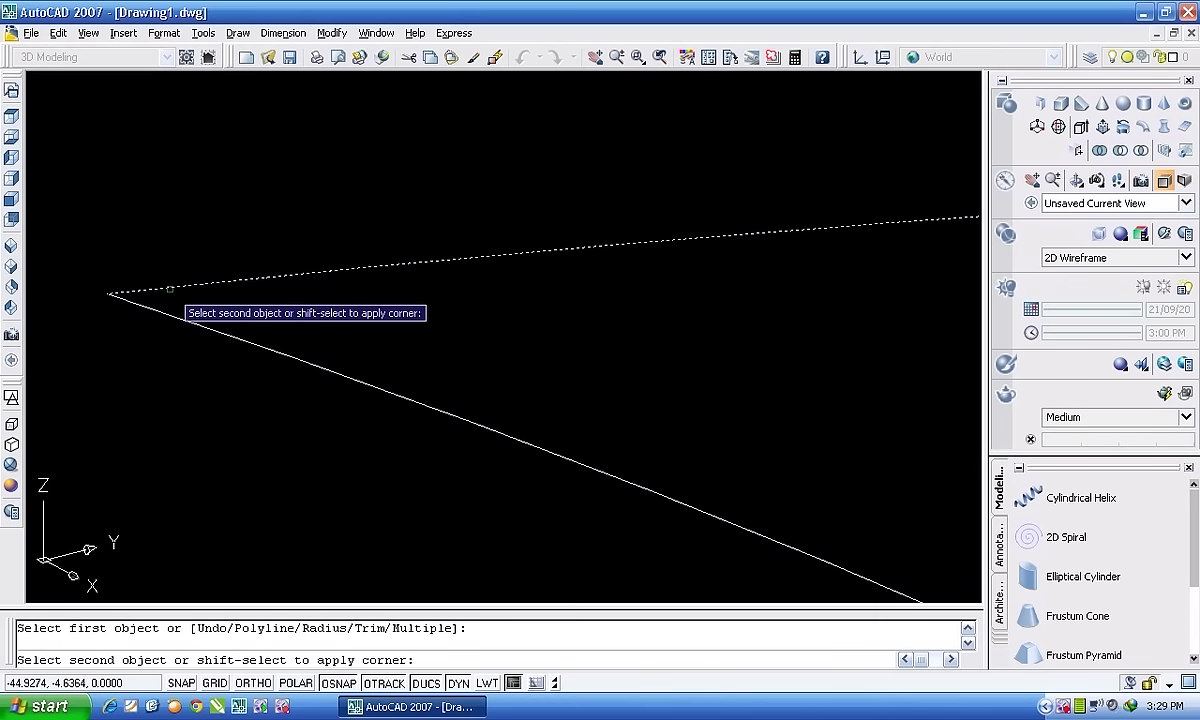
click(170, 317)
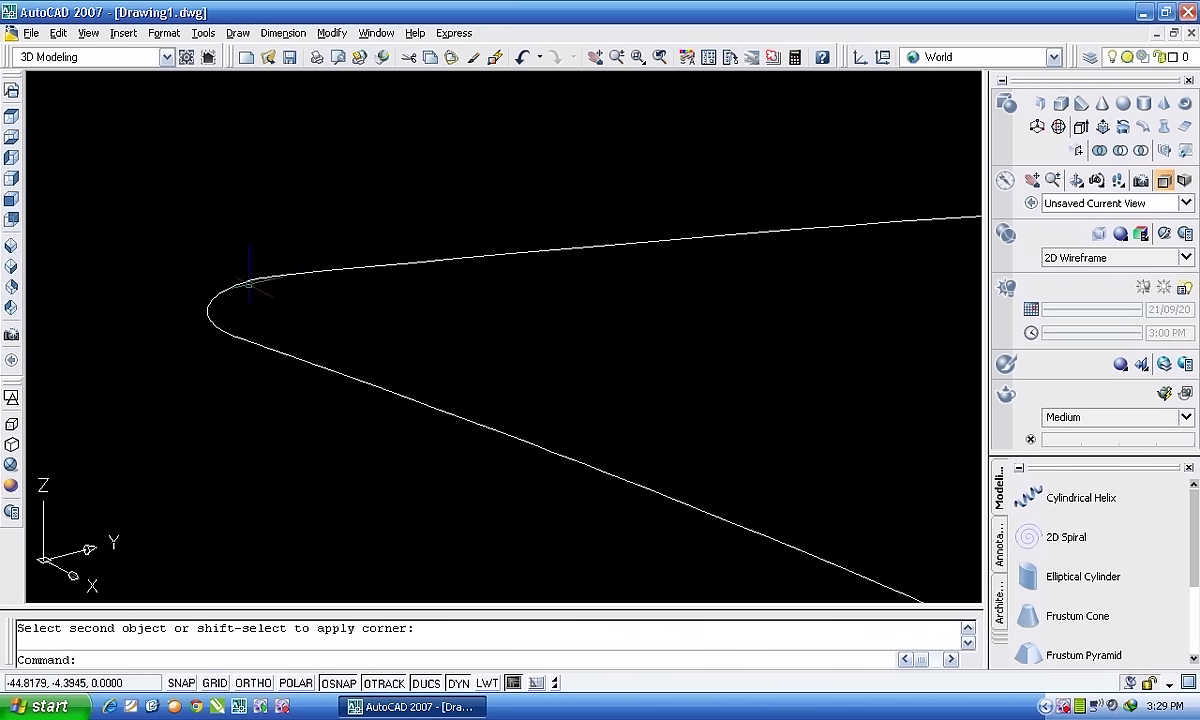
scroll(281, 270, down, 1)
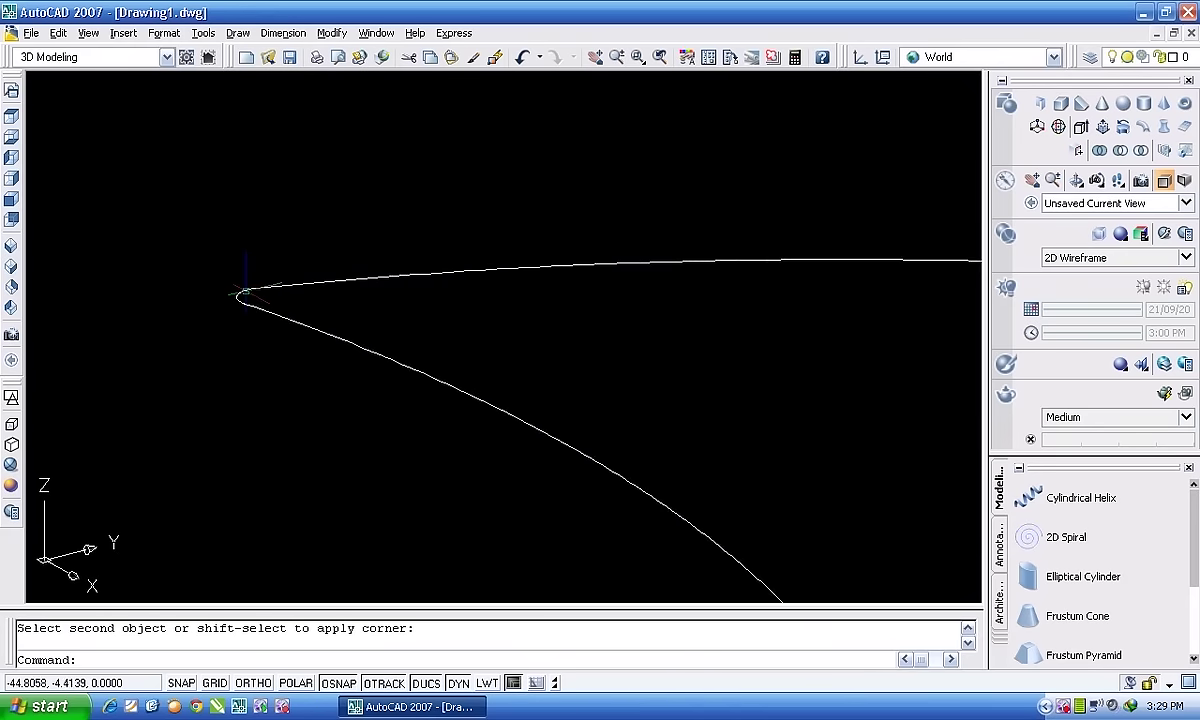
scroll(260, 280, down, 4)
scroll(469, 300, up, 5)
scroll(363, 265, up, 4)
scroll(375, 262, up, 4)
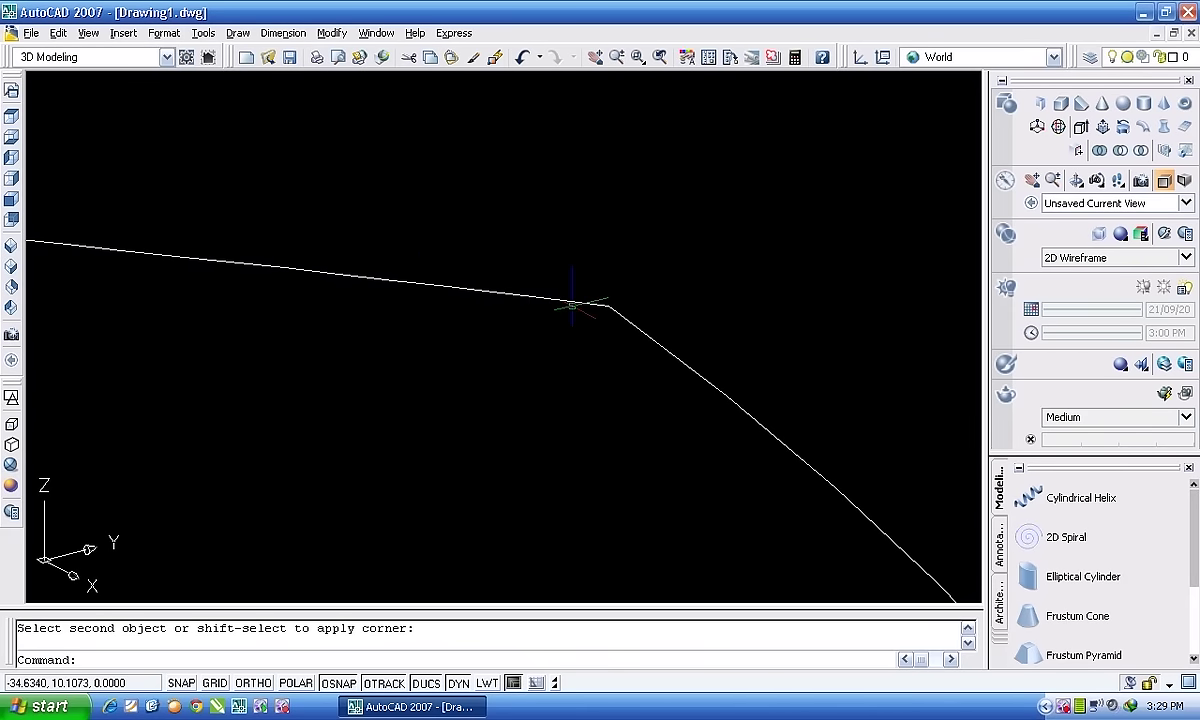
Fillet the blade outline's upper-right corner with the same radius.
key(Return)
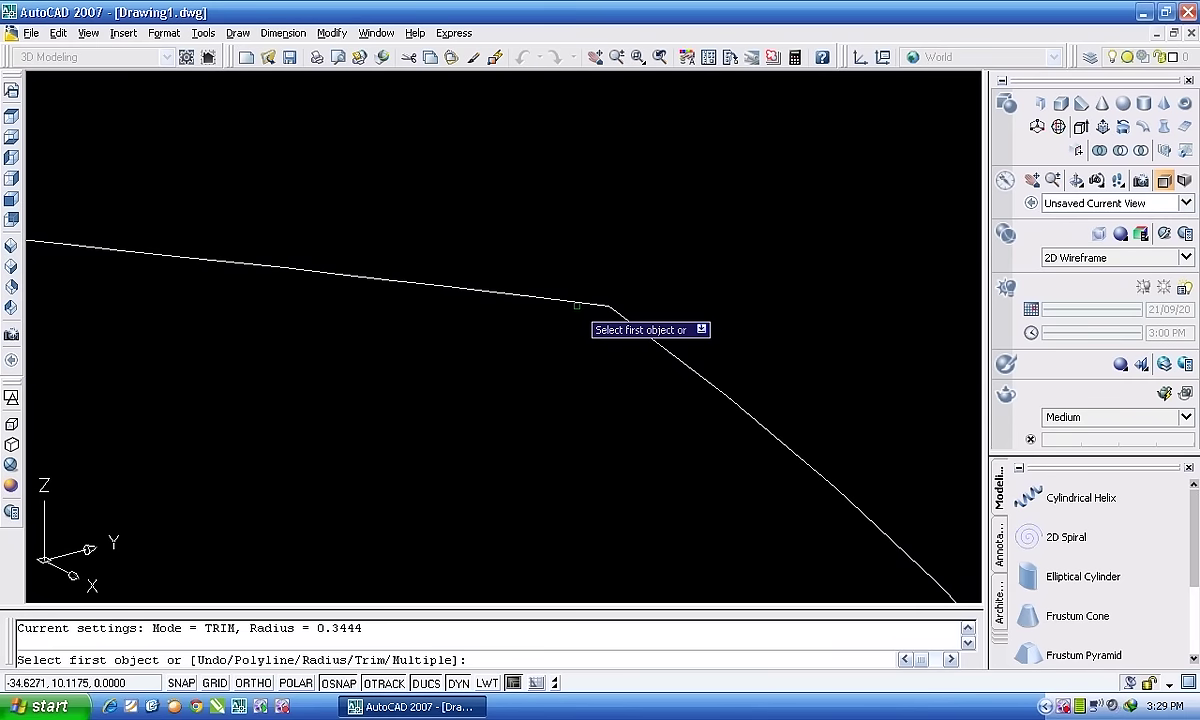
click(575, 298)
click(610, 311)
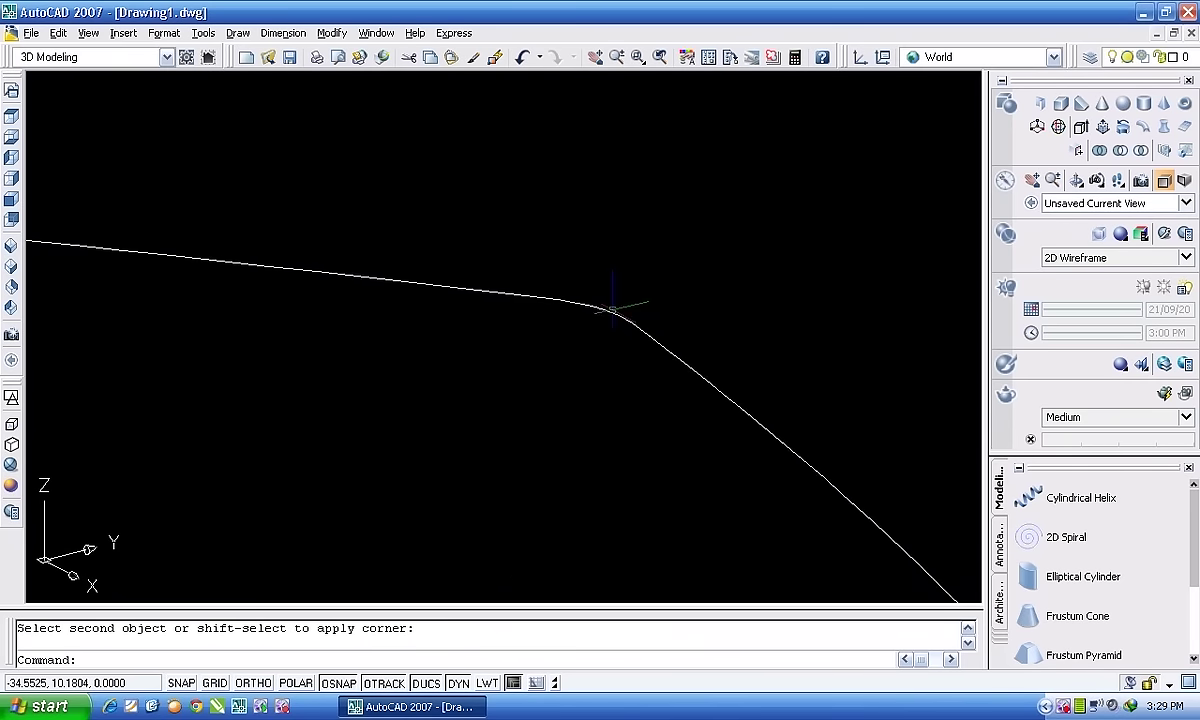
scroll(630, 315, up, 2)
scroll(606, 299, down, 4)
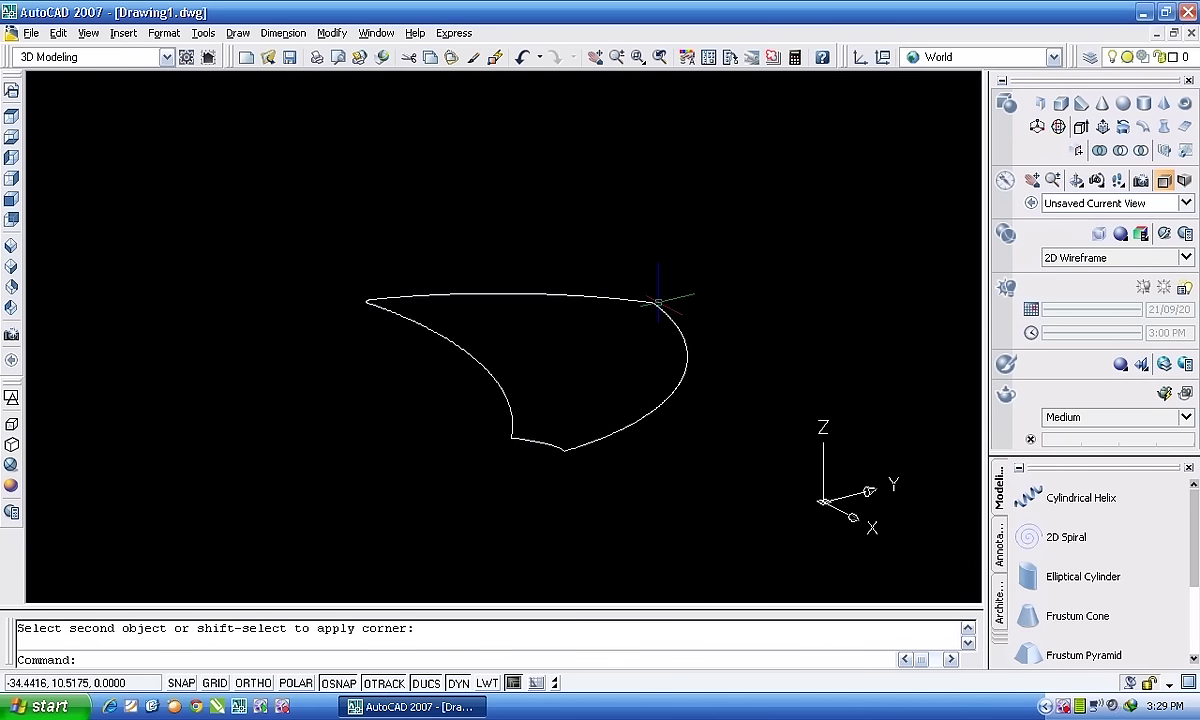
key(Escape)
click(575, 296)
key(Escape)
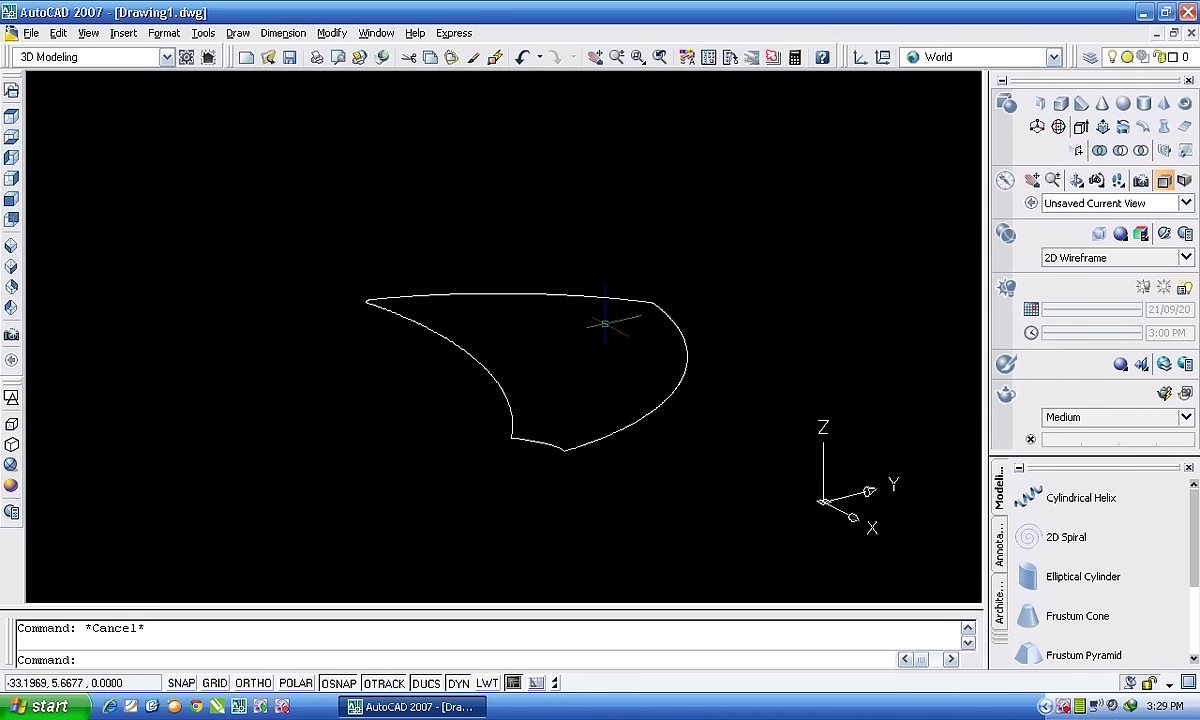
Run PEDIT on the top arc, converting it to a polyline, and choose Join.
text(pedit)
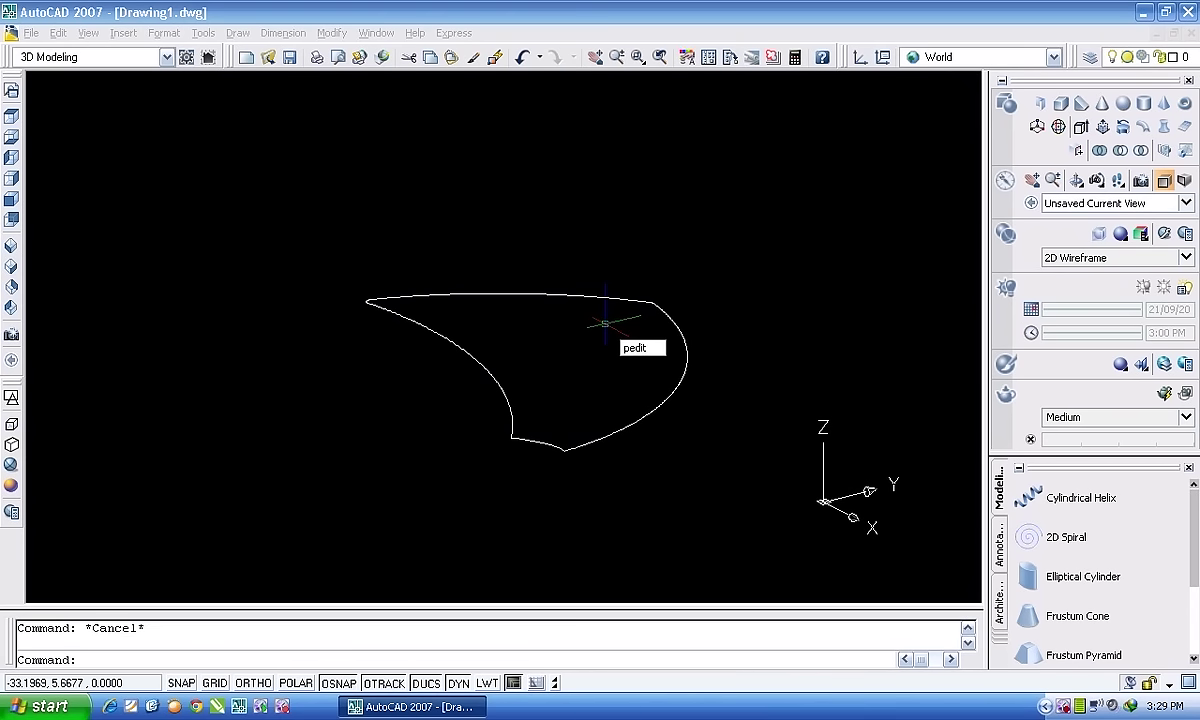
key(Return)
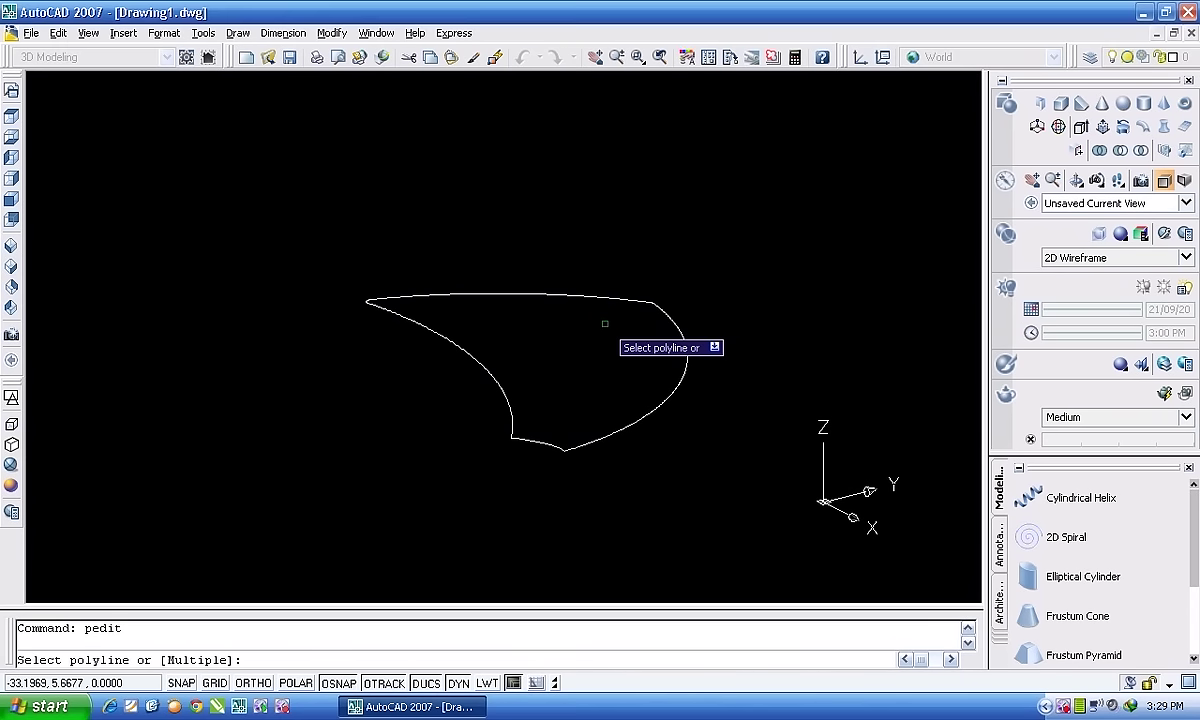
click(567, 295)
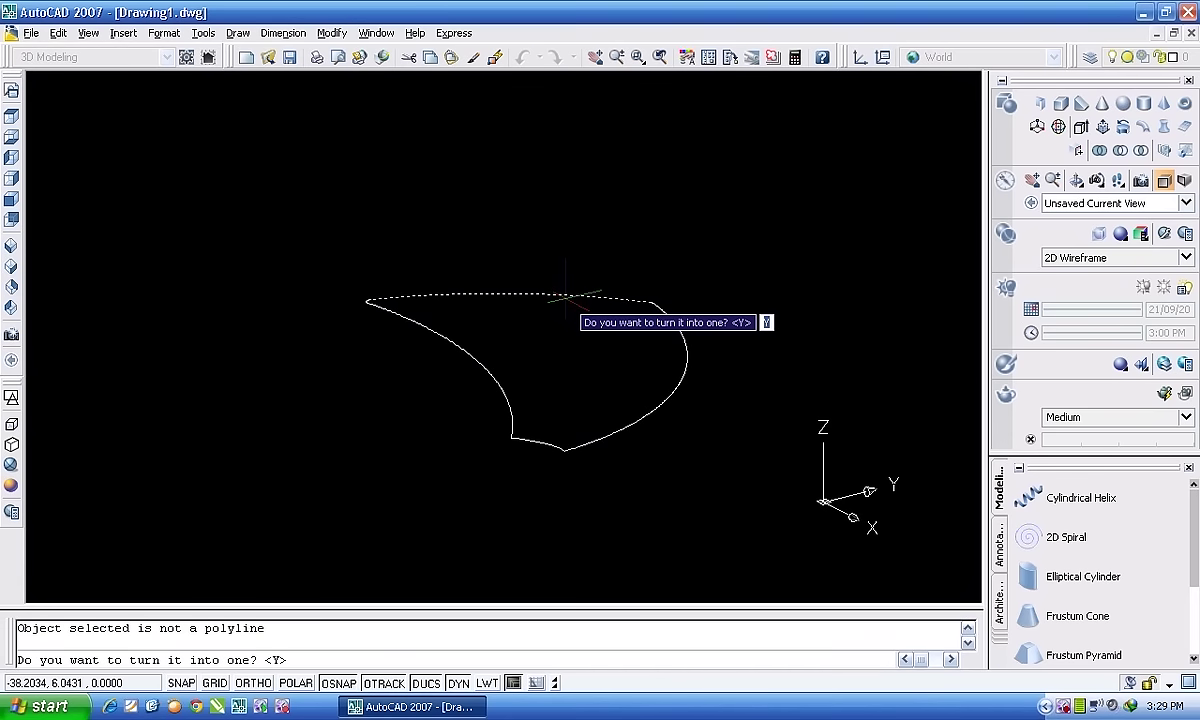
key(Return)
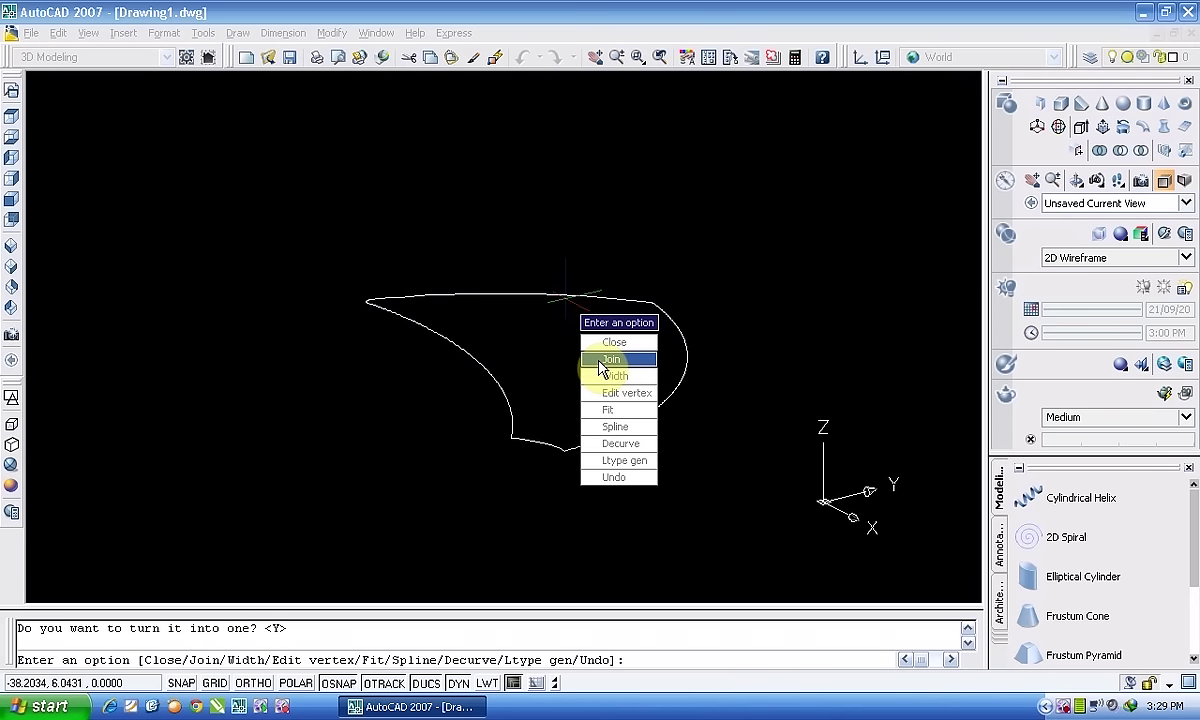
text(j)
key(Return)
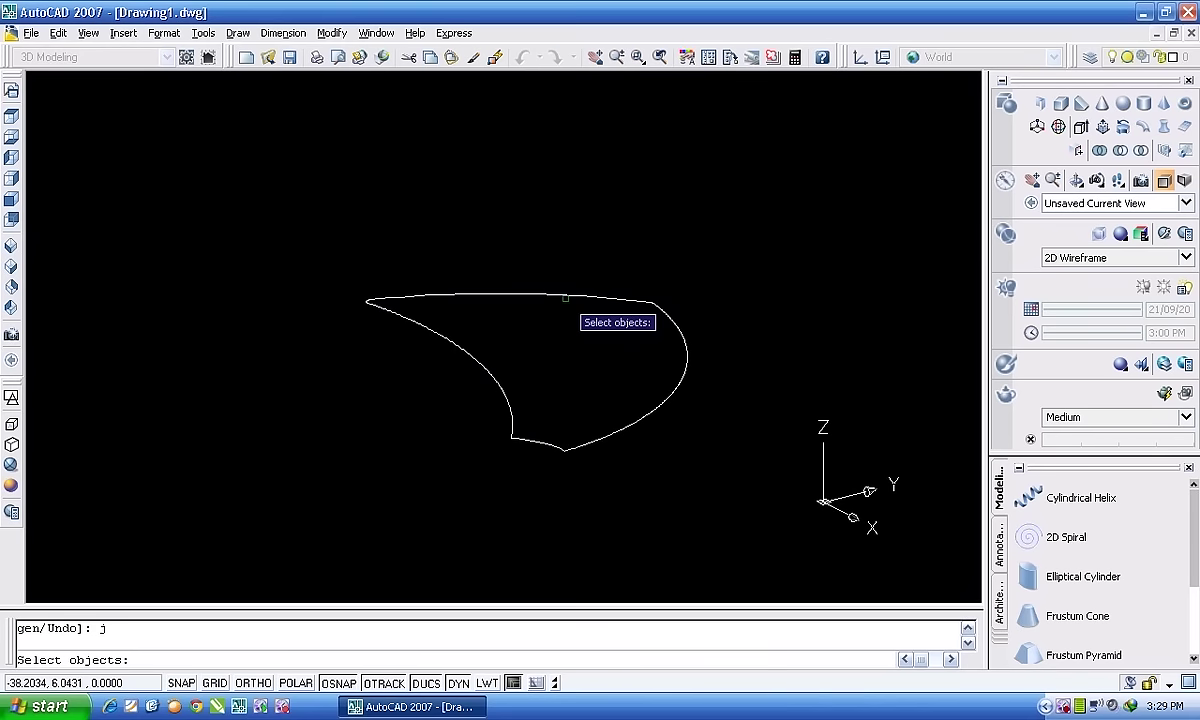
Window-select the whole outline to join it into one closed polyline, then verify it.
click(322, 265)
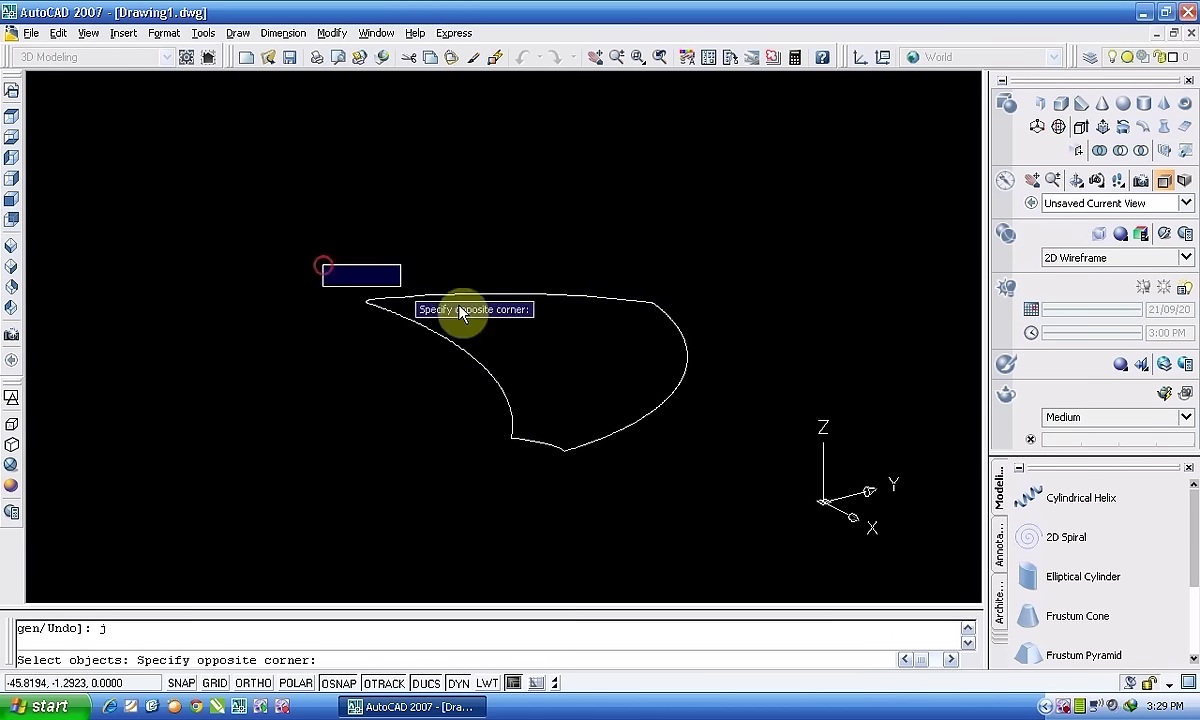
click(753, 496)
key(Return)
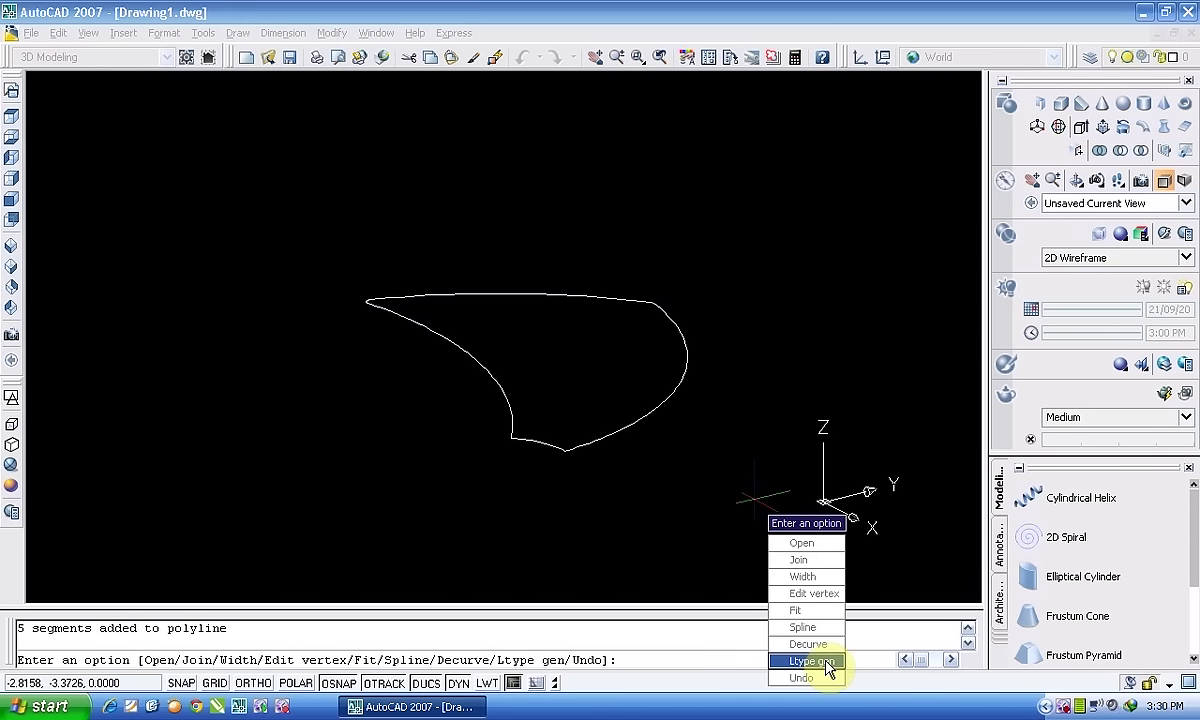
key(Escape)
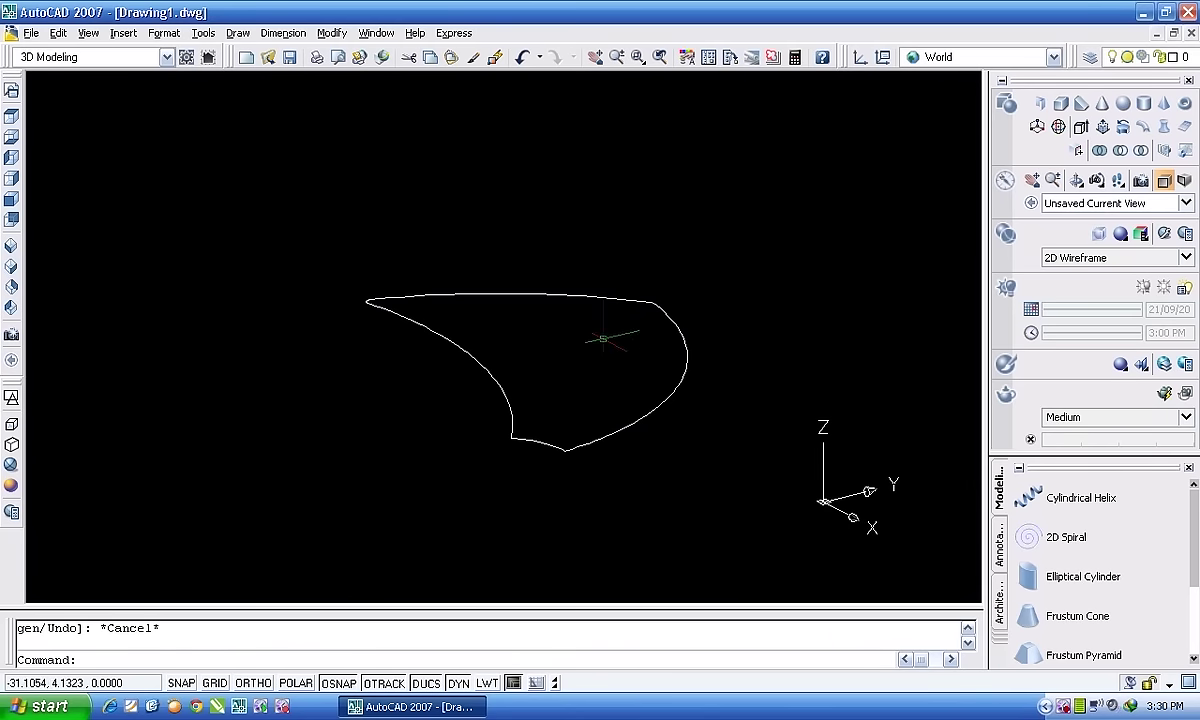
click(567, 298)
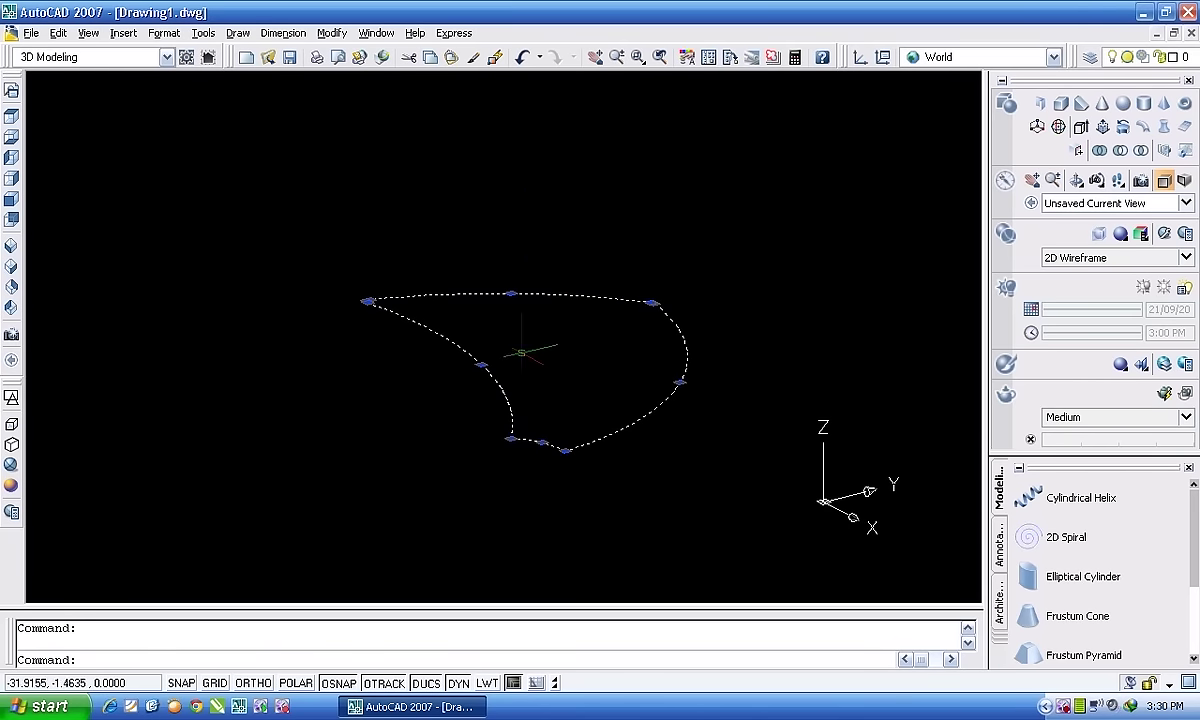
key(Escape)
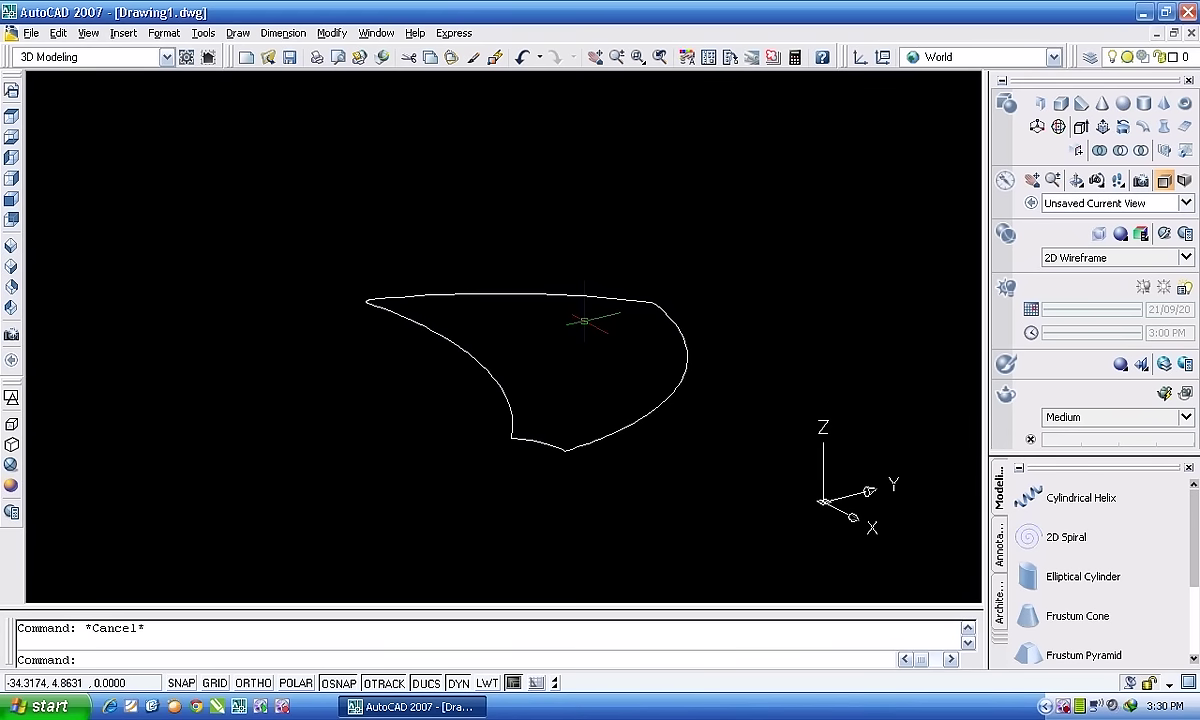
scroll(584, 321, down, 5)
scroll(594, 330, up, 4)
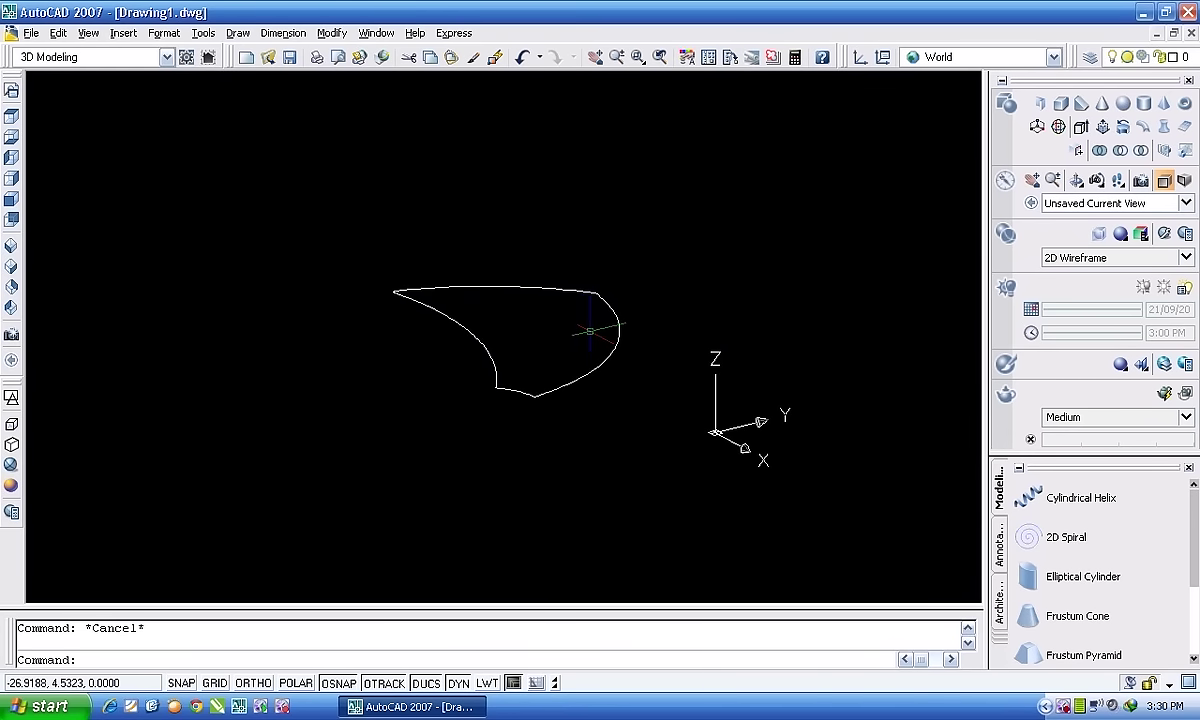
Draw a LINE from the midpoint of the blade's bottom edge straight up above the blade.
text(l)
key(Return)
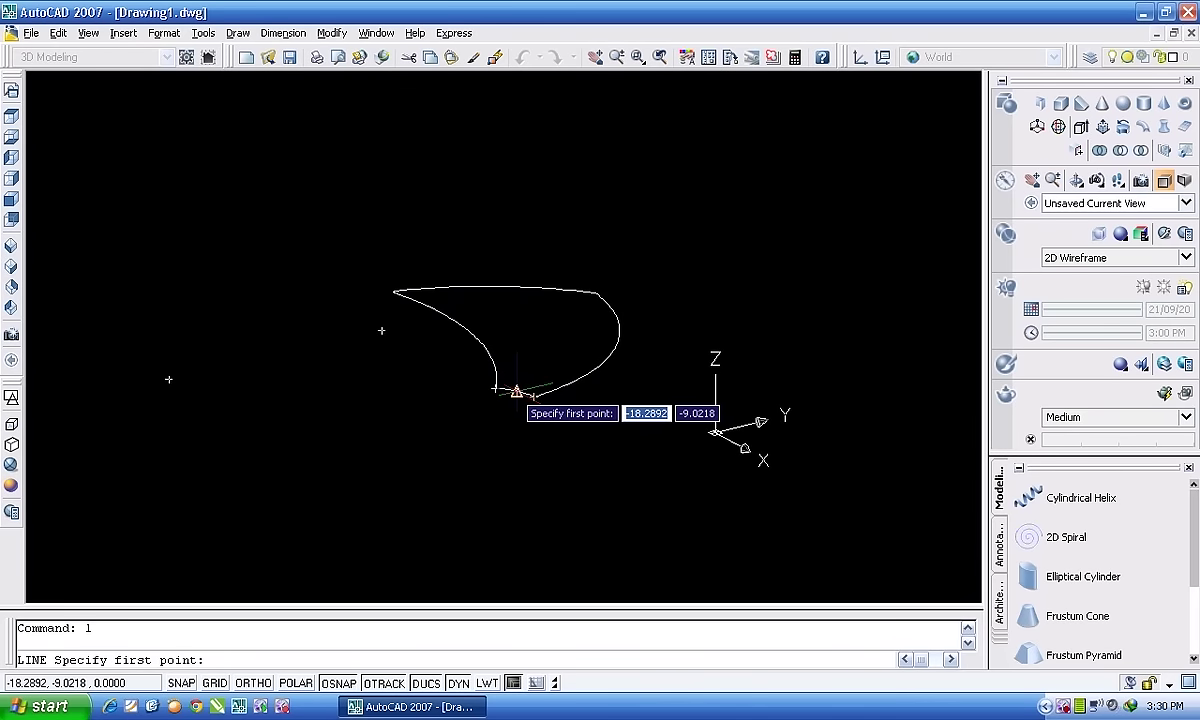
click(516, 391)
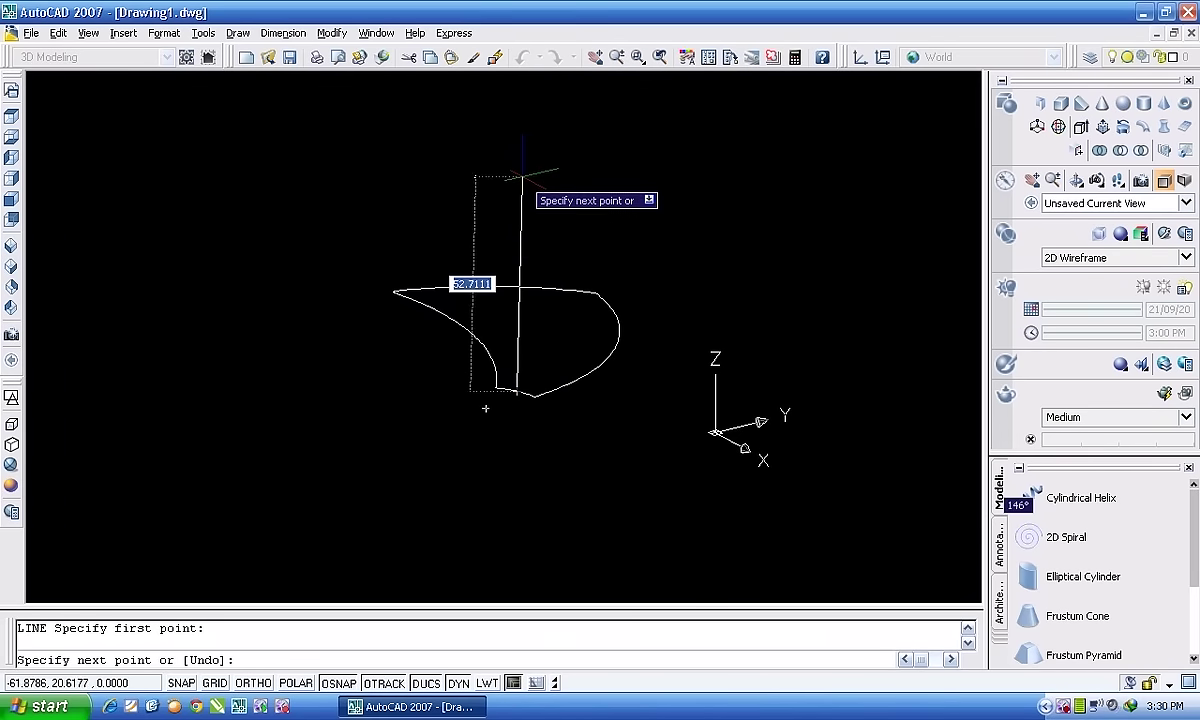
click(522, 173)
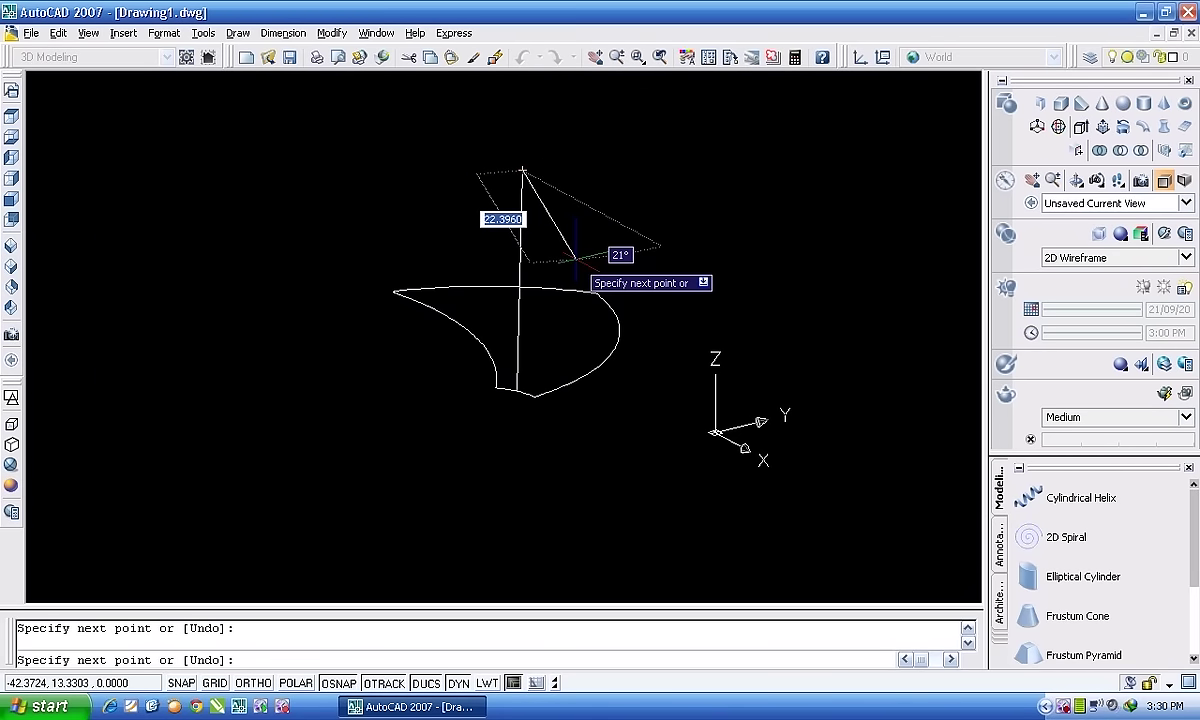
key(Return)
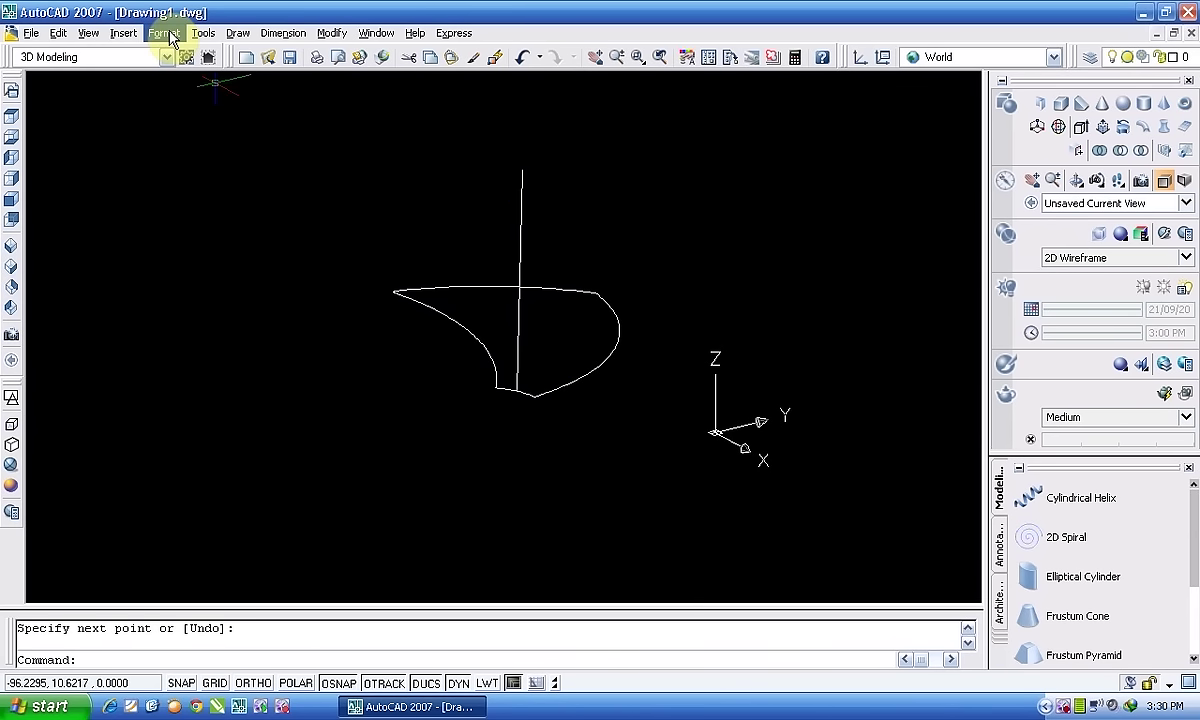
Start Draw > Helix and place its base centre below the blade.
click(240, 34)
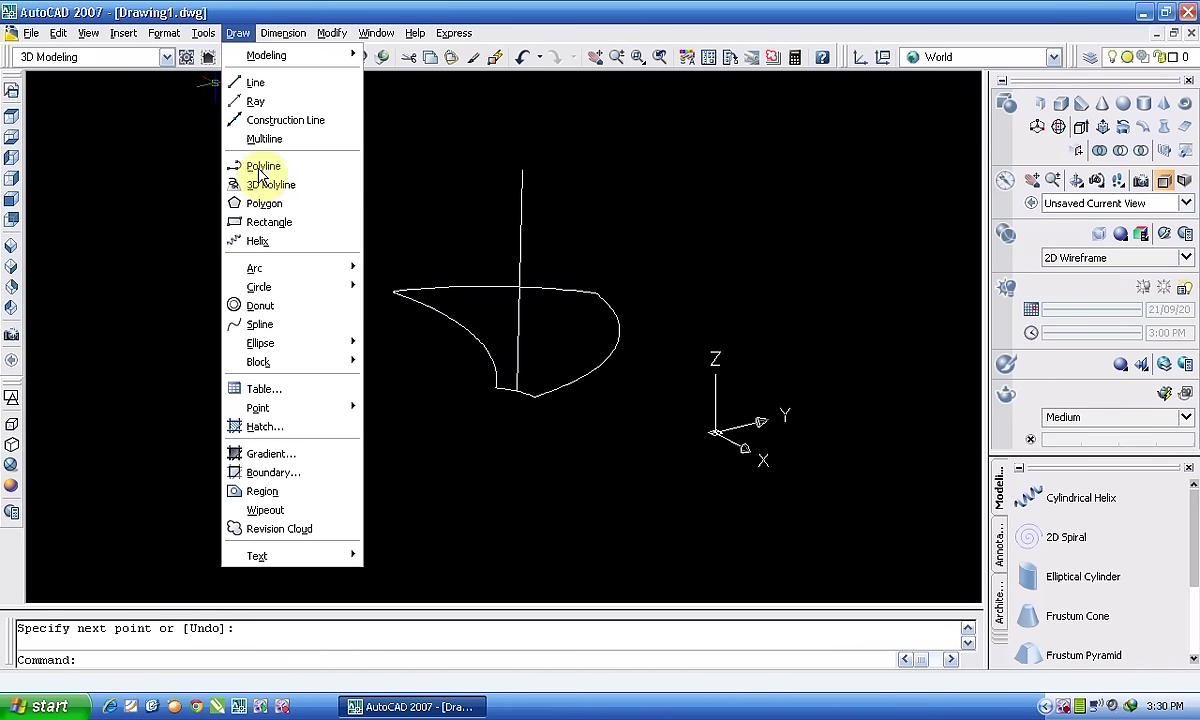
click(258, 241)
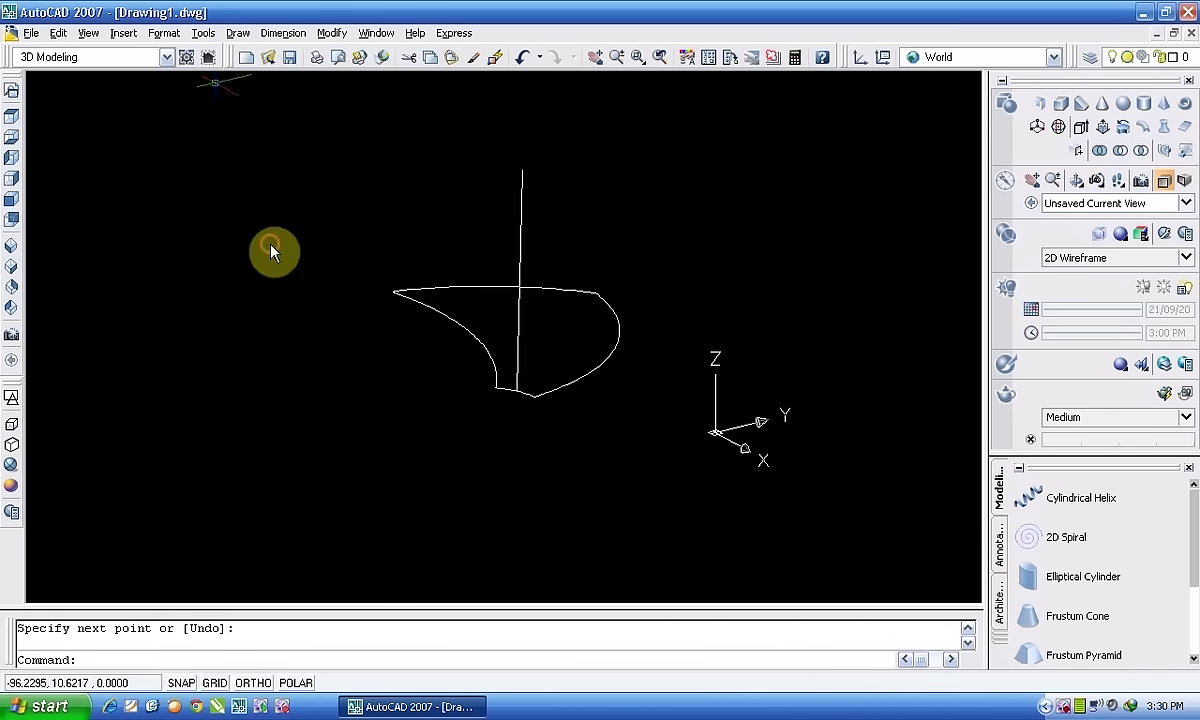
scroll(519, 400, up, 4)
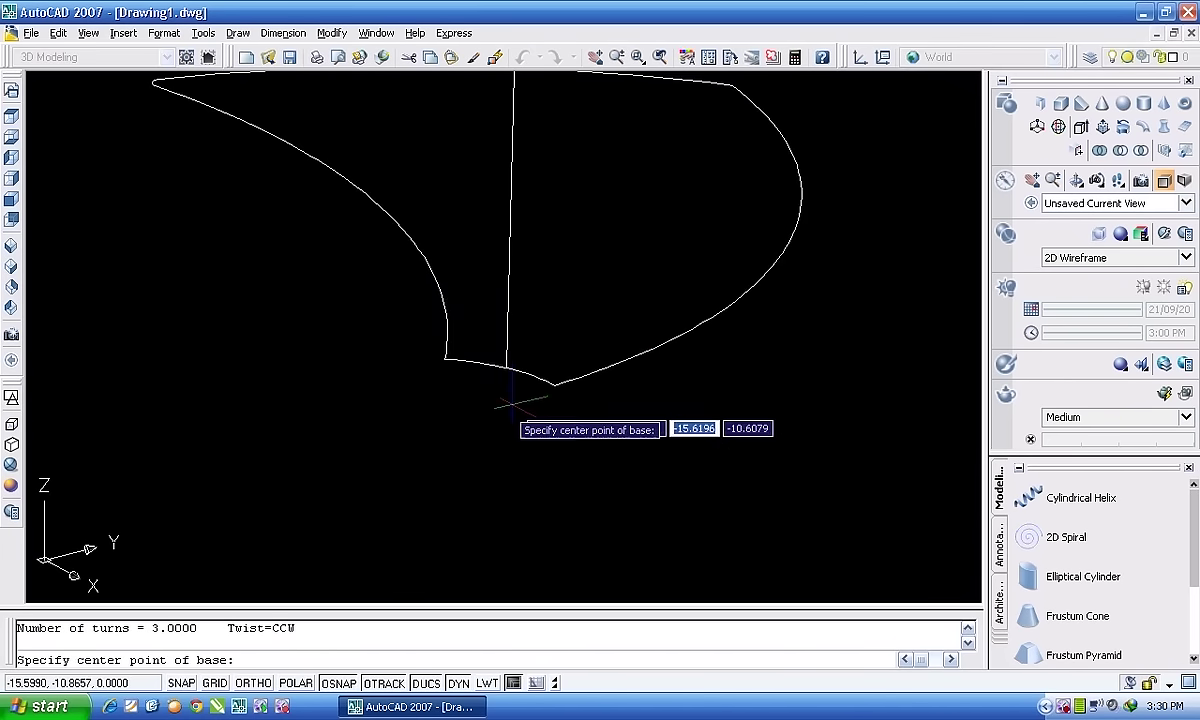
scroll(465, 435, down, 4)
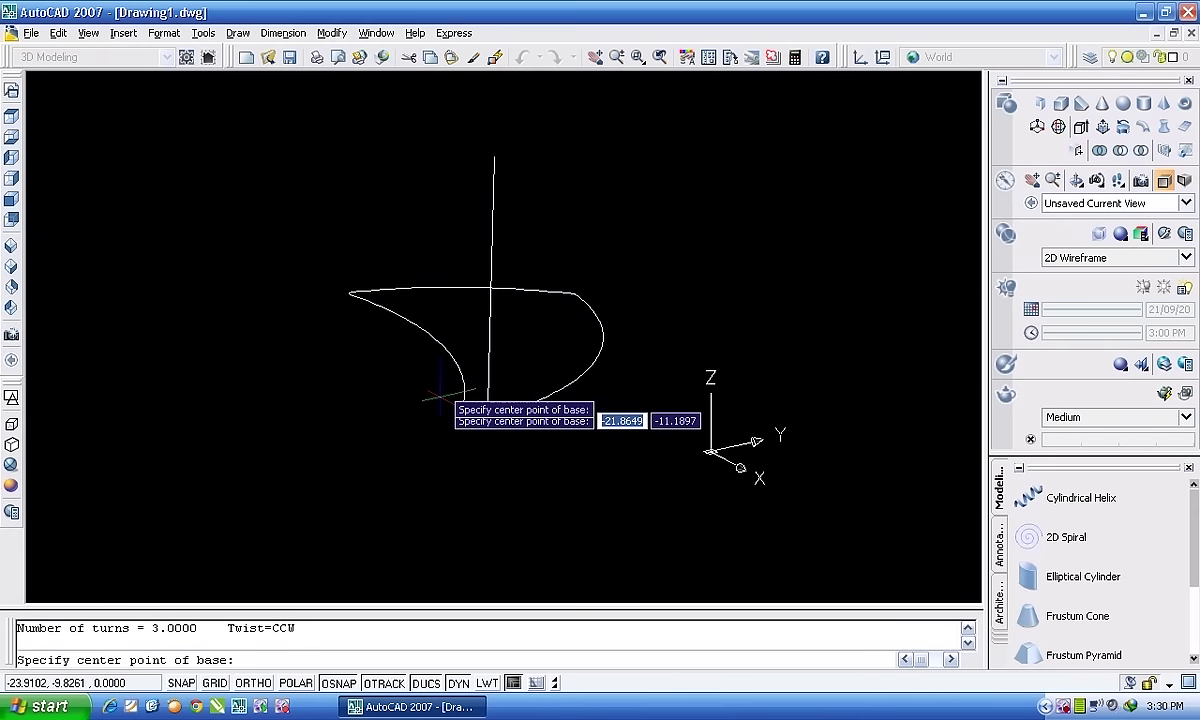
click(453, 424)
Set the helix base and top radii to 5 by snapping to the blade corner.
scroll(468, 408, up, 2)
scroll(456, 408, up, 2)
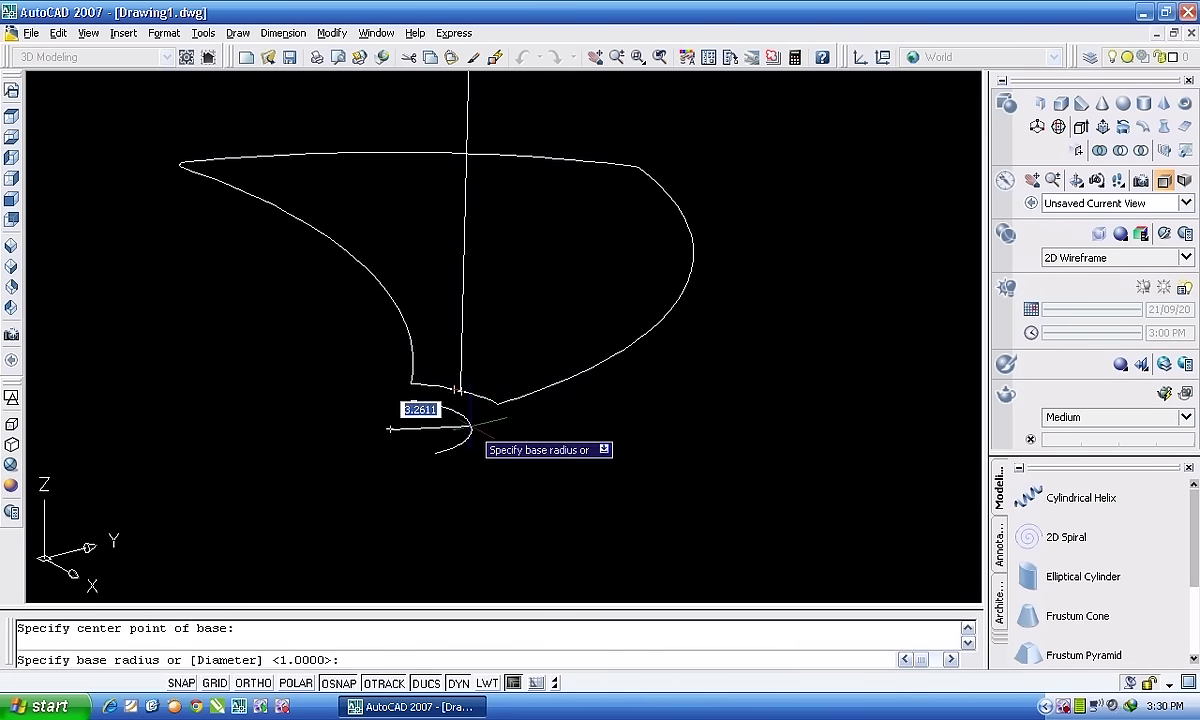
scroll(460, 400, up, 2)
scroll(440, 360, up, 2)
scroll(415, 310, up, 2)
scroll(470, 300, down, 2)
scroll(495, 322, down, 2)
scroll(465, 350, down, 2)
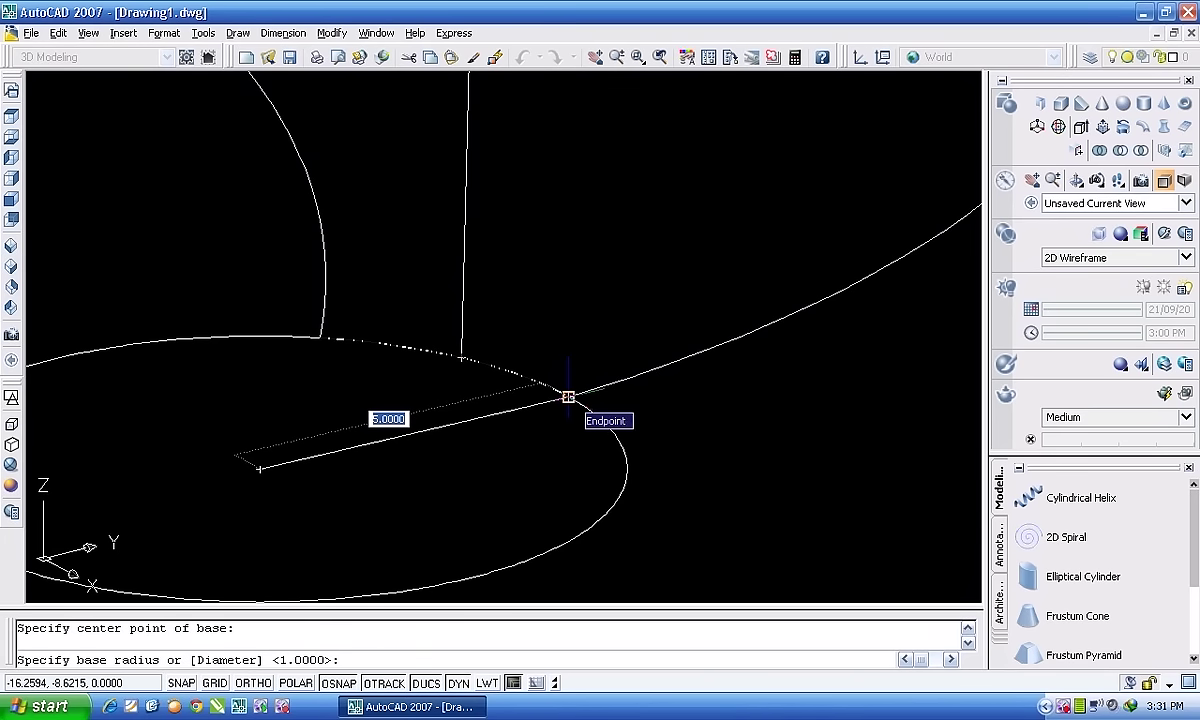
click(568, 397)
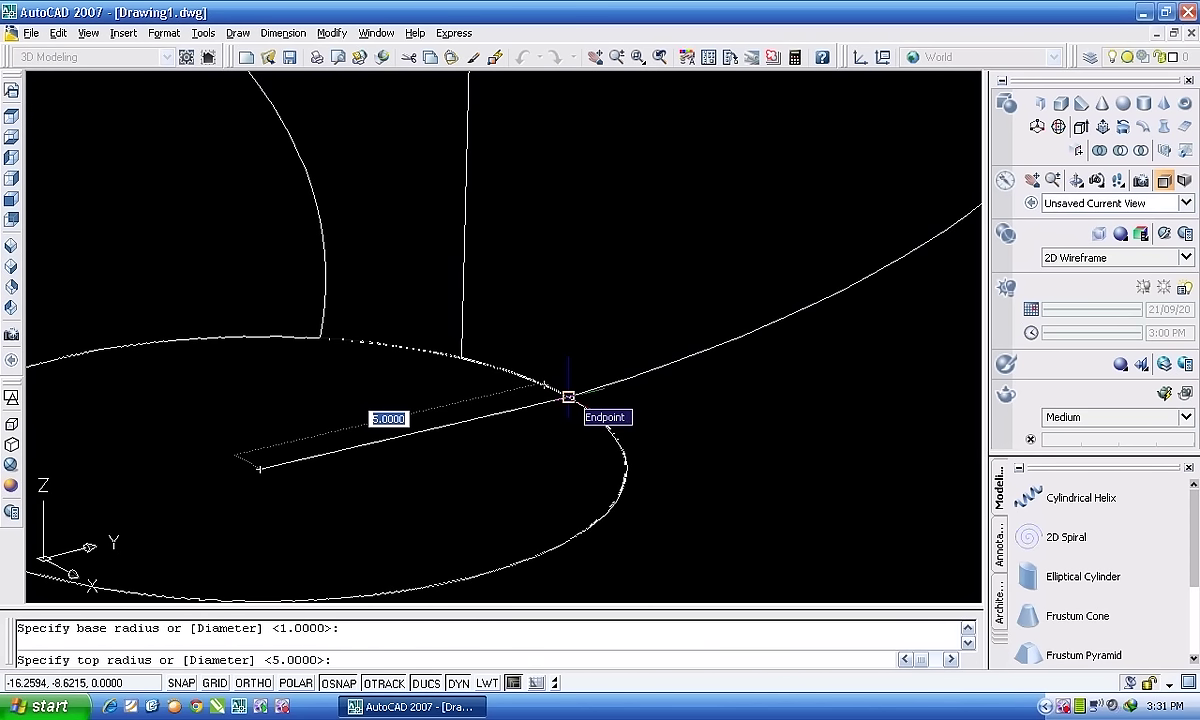
click(568, 397)
scroll(565, 200, down, 2)
scroll(563, 200, down, 3)
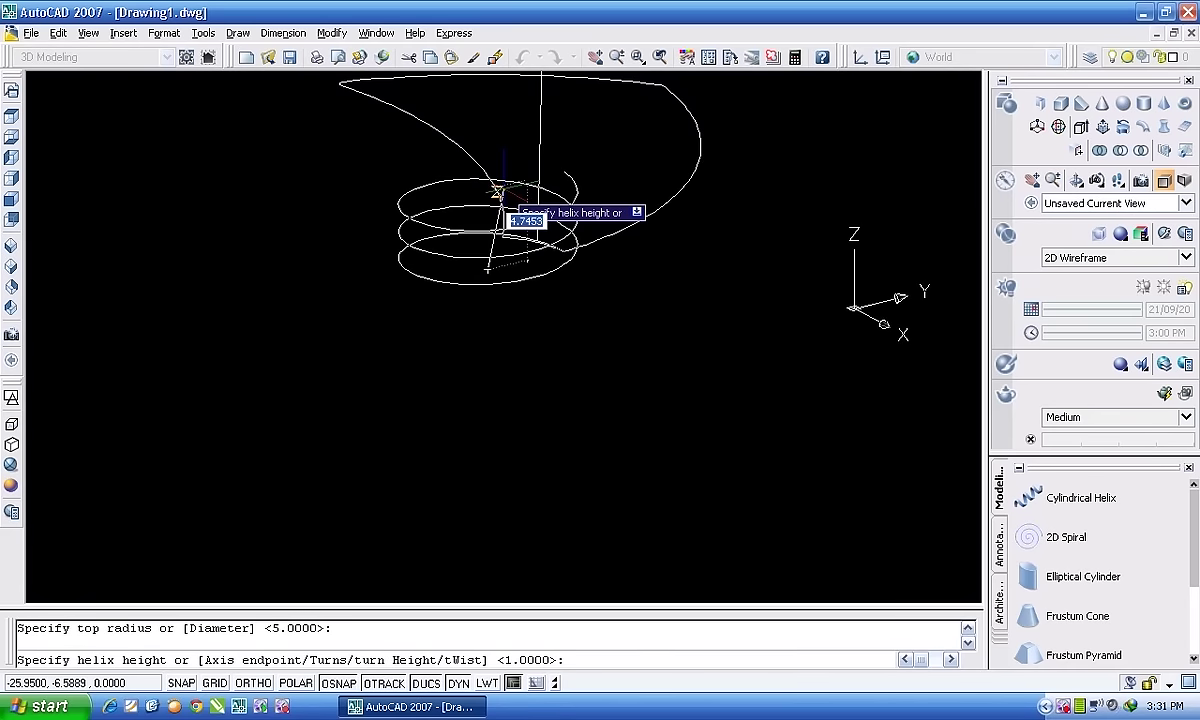
Use the Turns option to give the helix 0.5 turns, then enter a height of 8.
text(t)
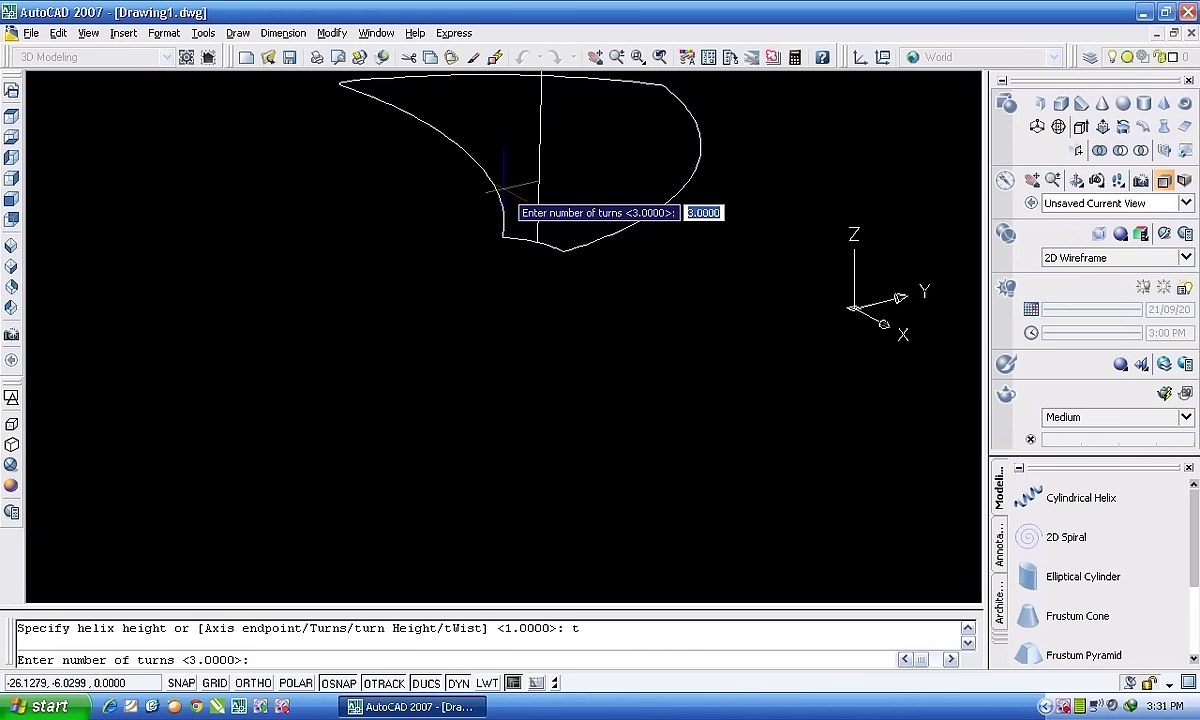
text(0.5)
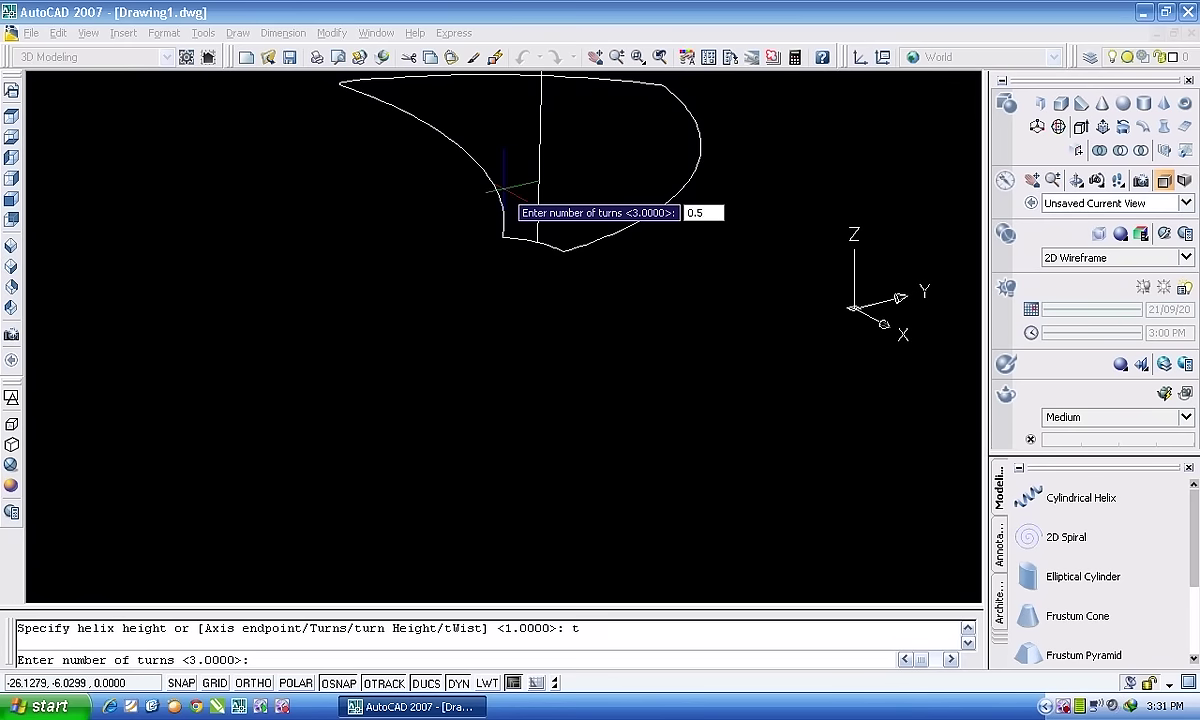
key(Return)
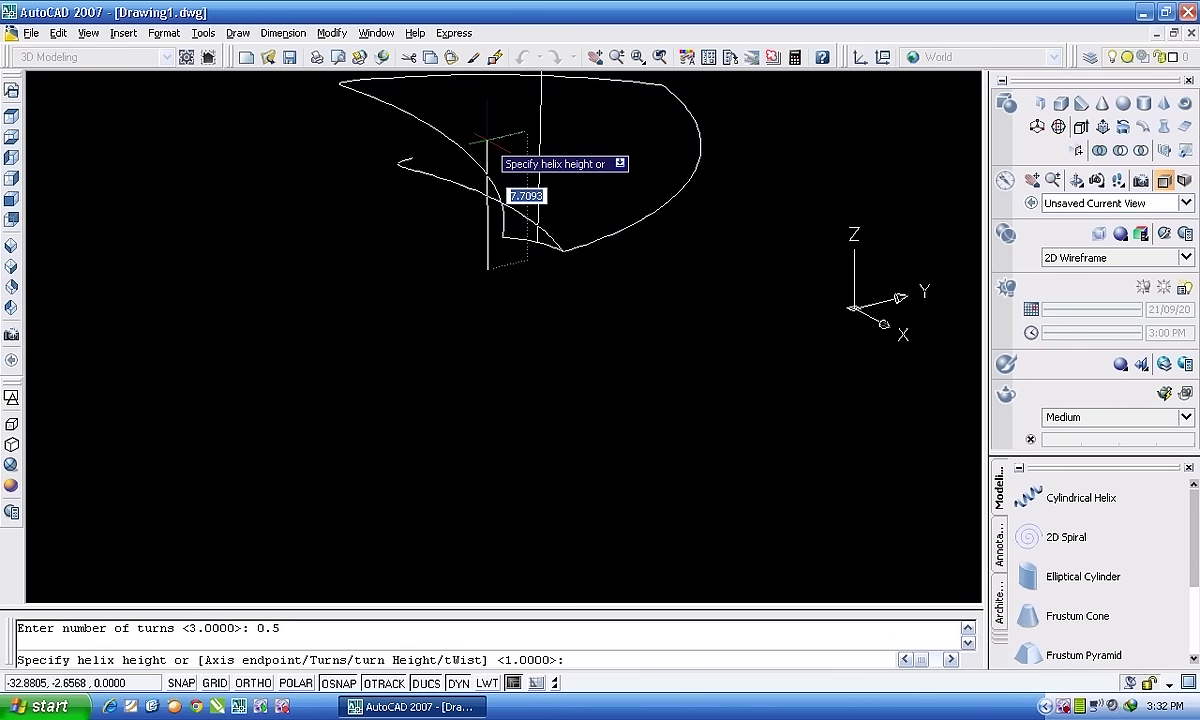
text(8)
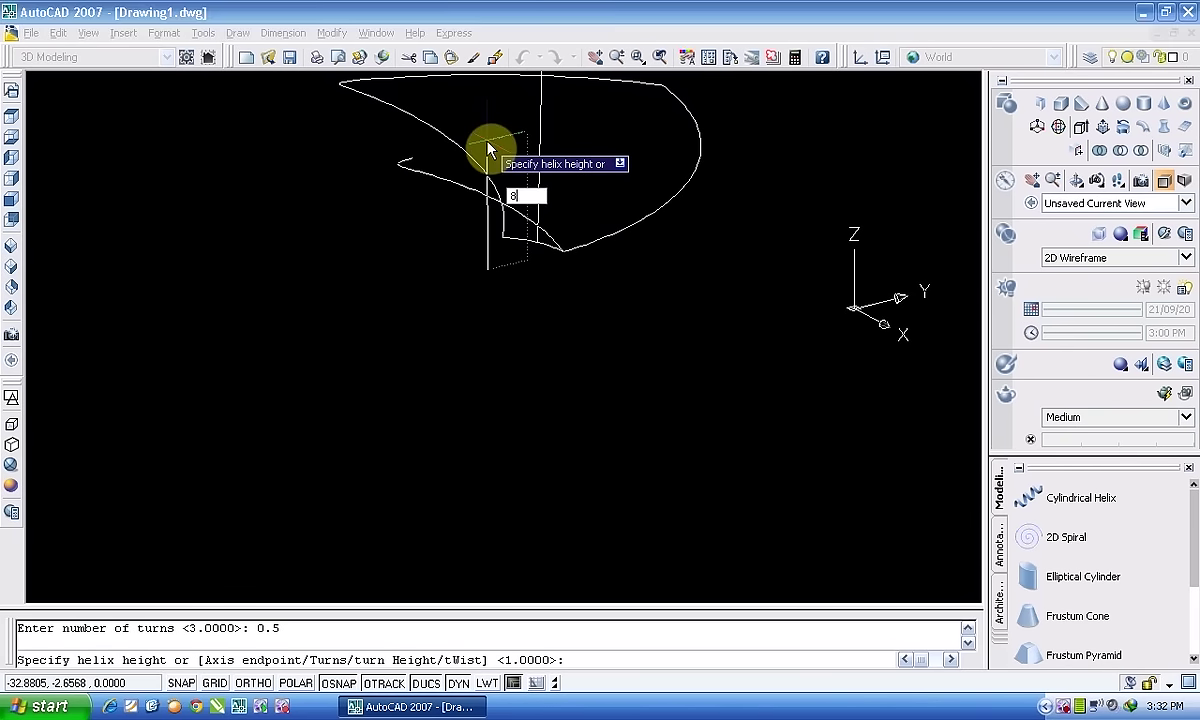
key(Return)
scroll(487, 140, down, 4)
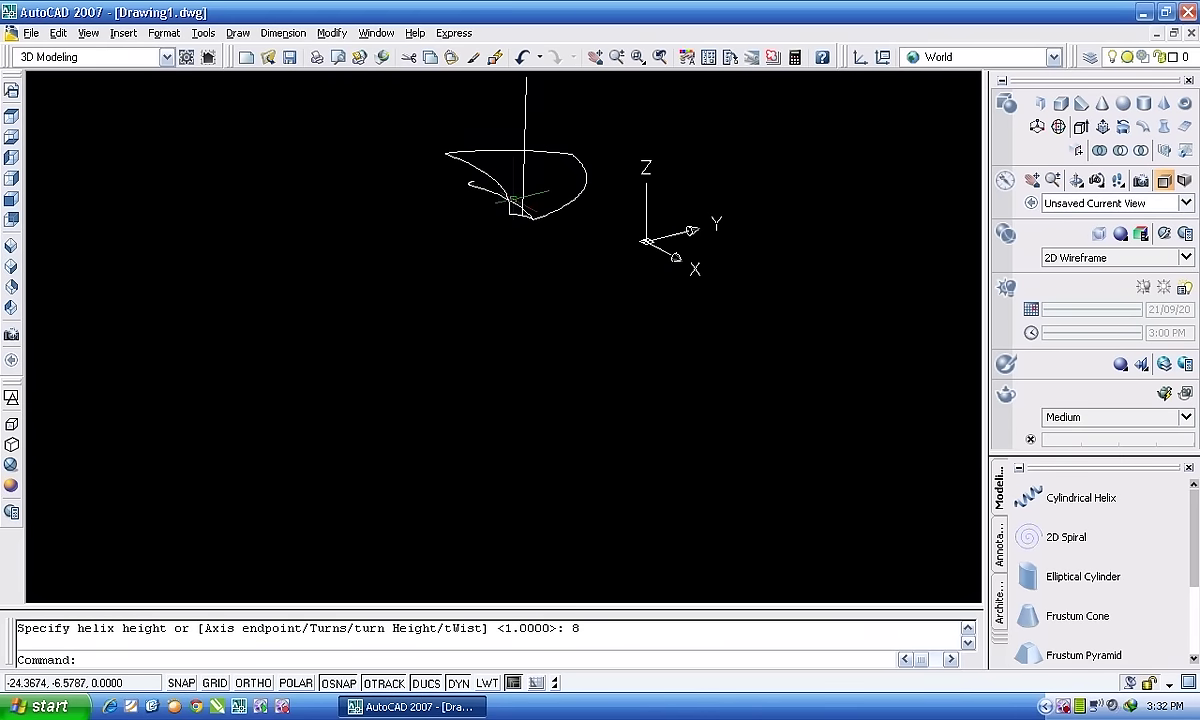
scroll(490, 115, up, 3)
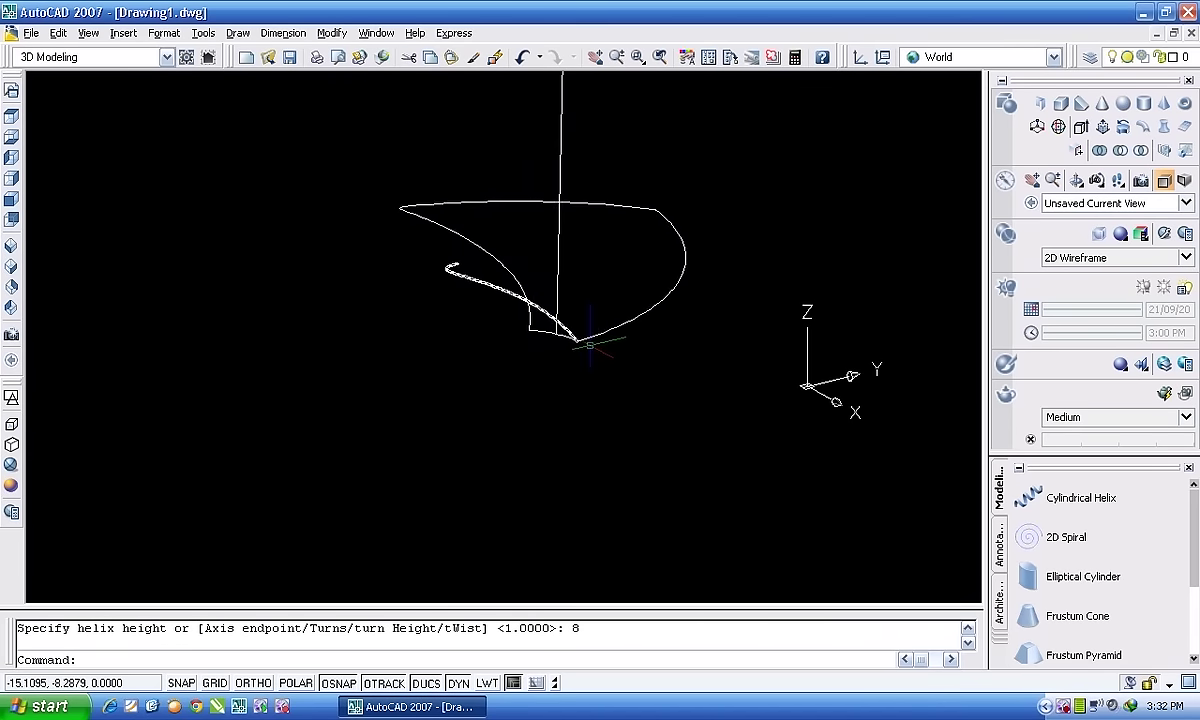
scroll(540, 312, up, 3)
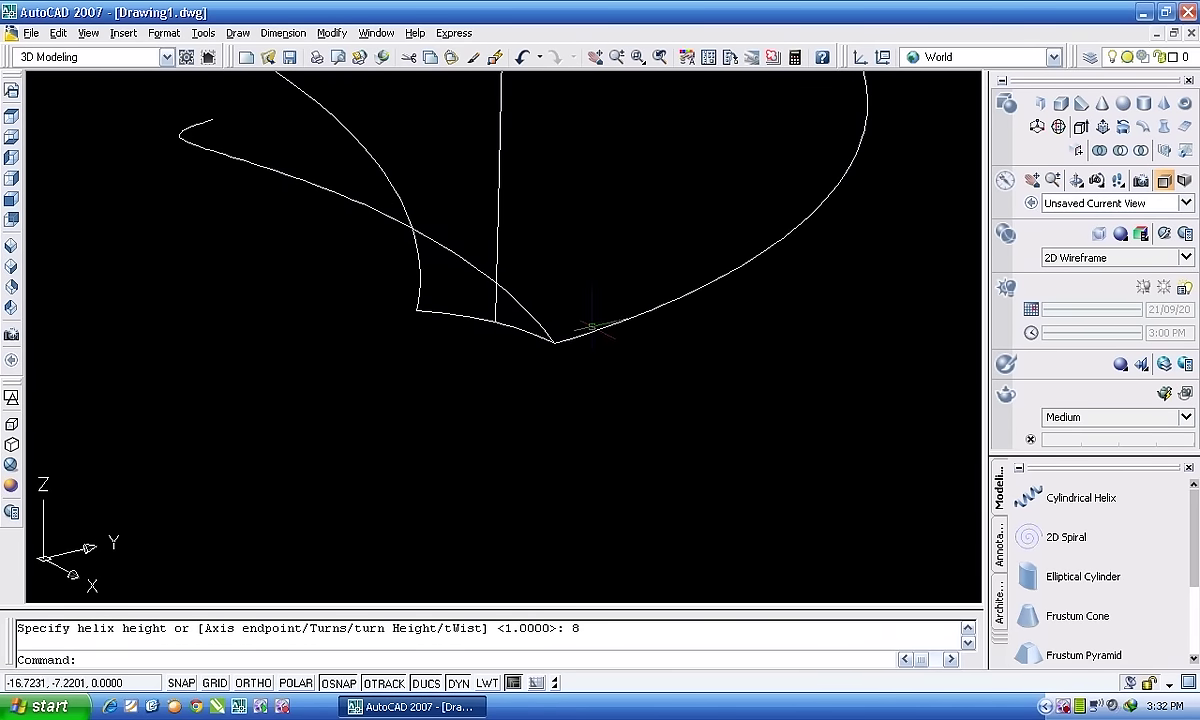
scroll(576, 235, down, 3)
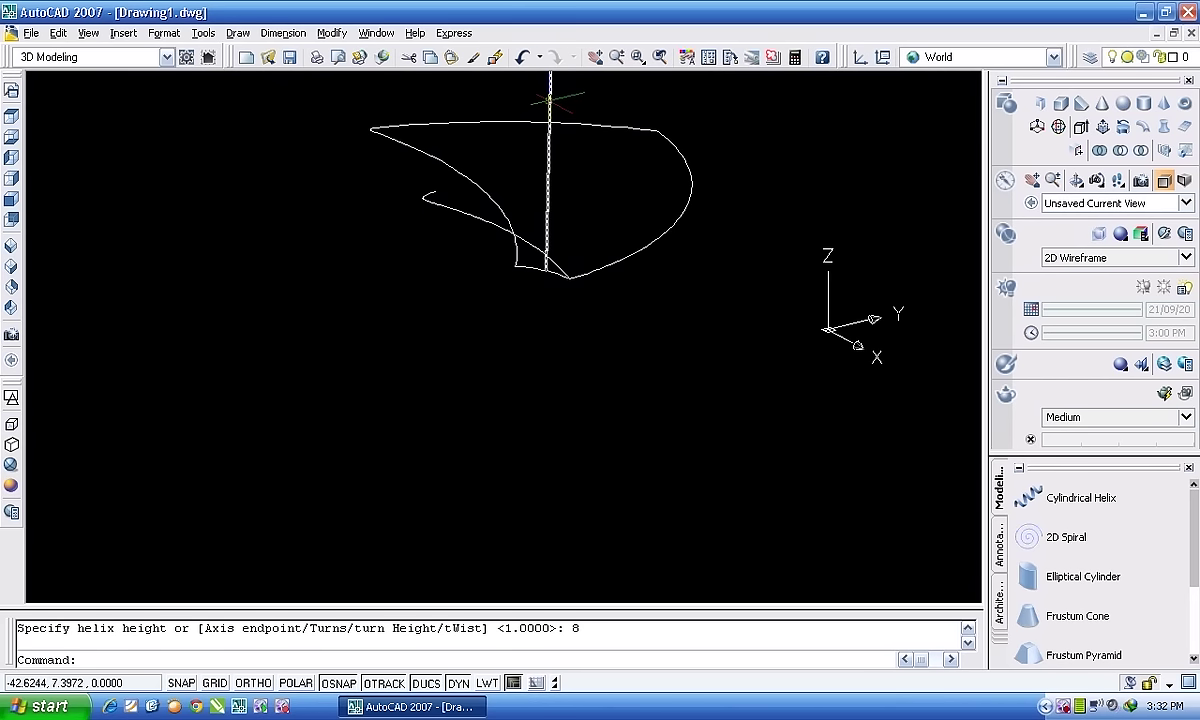
scroll(550, 100, down, 5)
scroll(556, 200, up, 4)
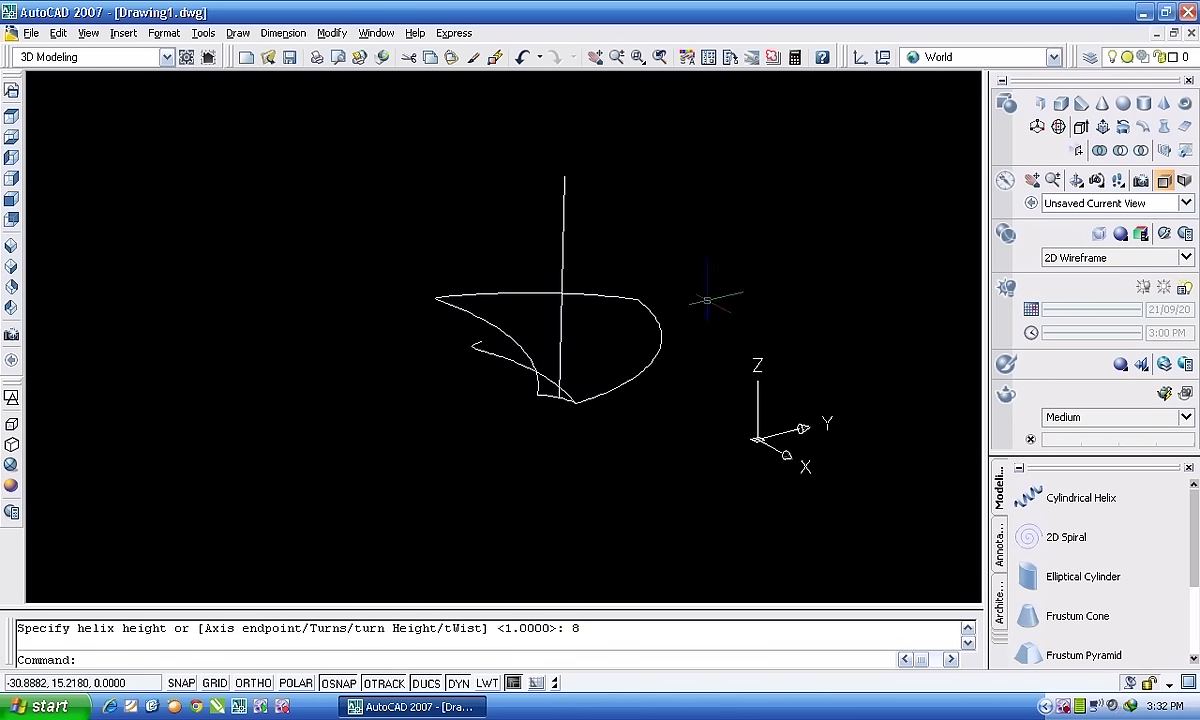
click(1124, 127)
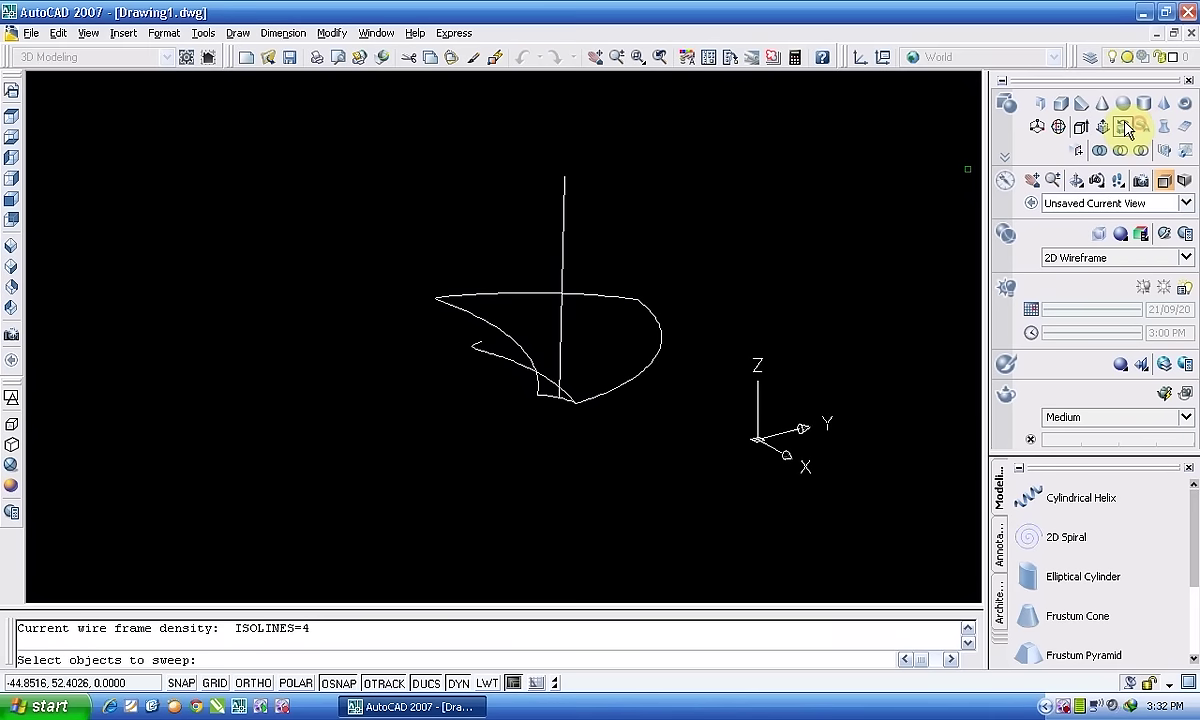
click(563, 206)
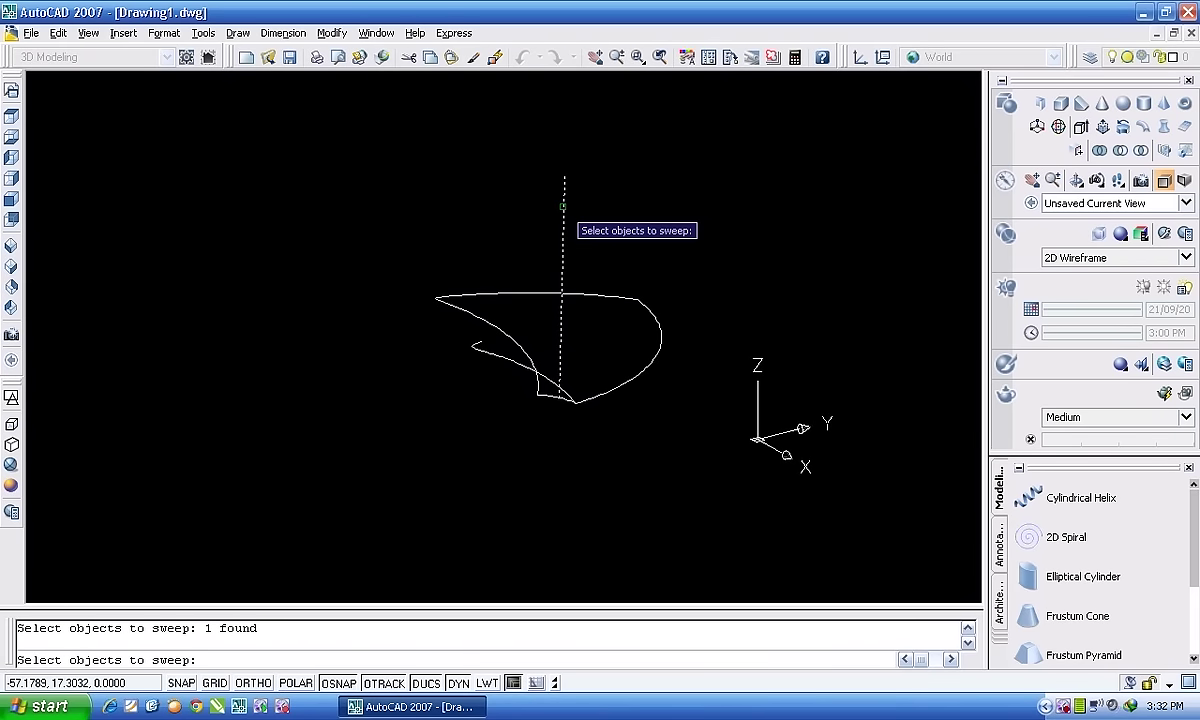
key(Return)
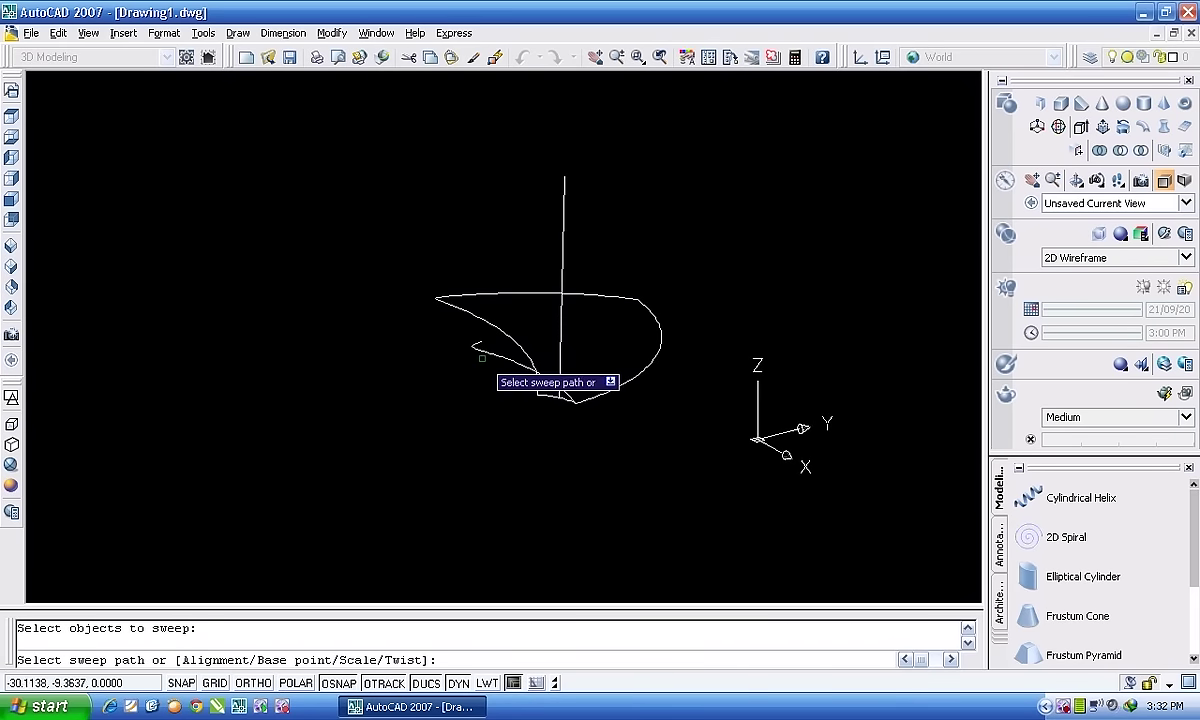
click(484, 352)
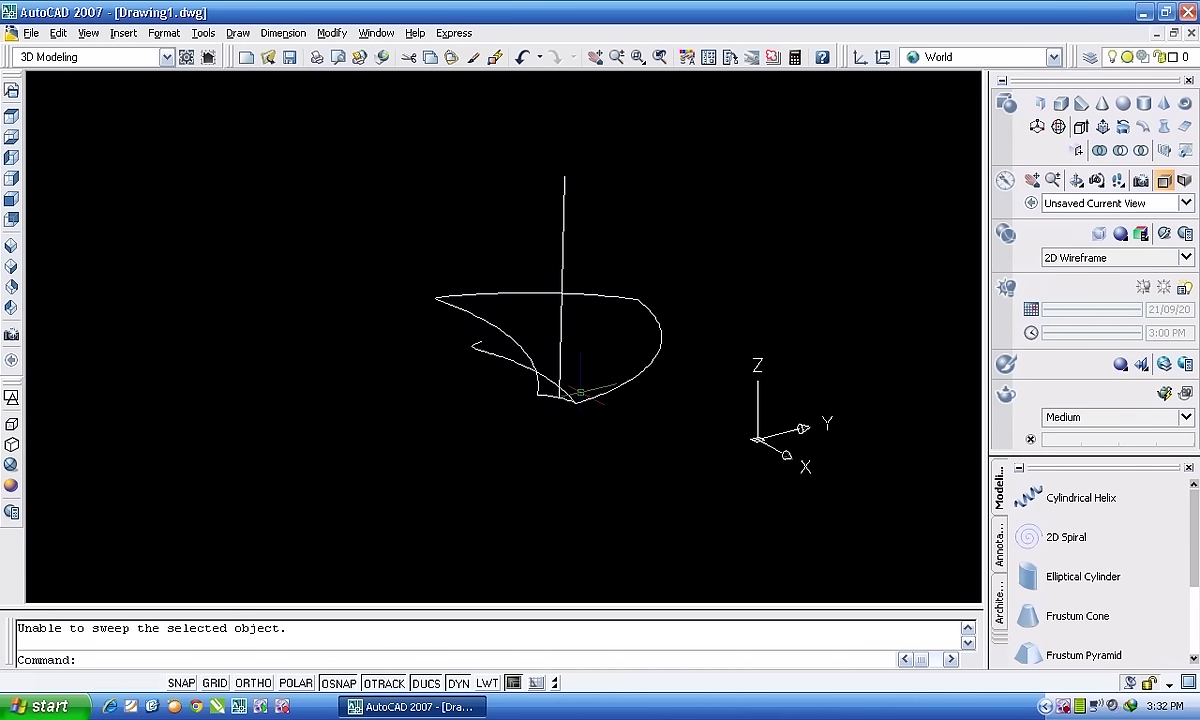
scroll(575, 392, up, 2)
scroll(640, 478, up, 2)
scroll(640, 480, up, 1)
click(631, 470)
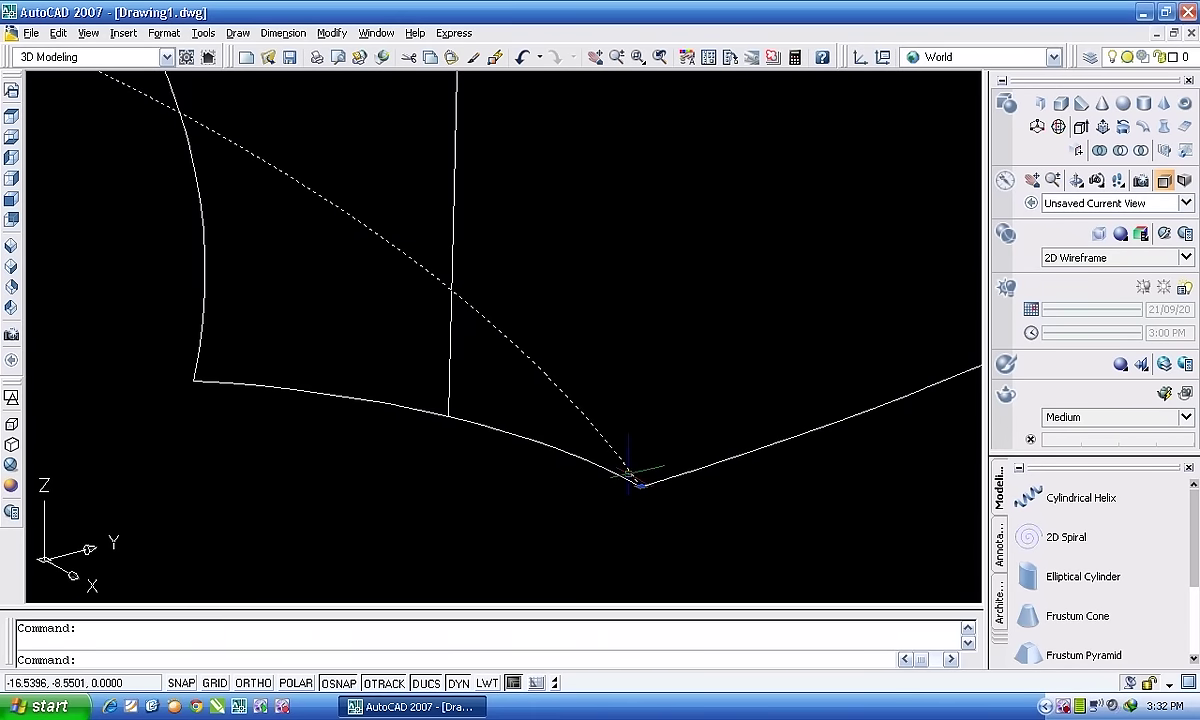
click(641, 486)
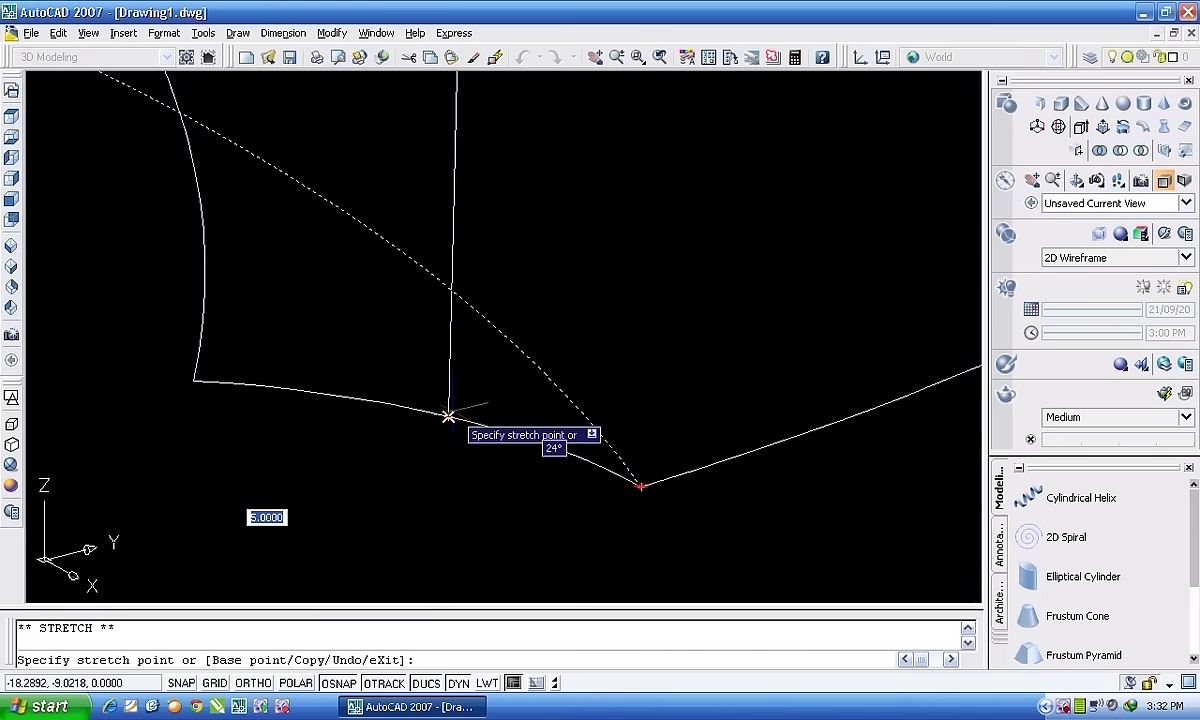
click(448, 415)
scroll(446, 411, up, 3)
mouse_move(448, 411)
shift+middle_down()
mouse_move(424, 385)
mouse_move(464, 499)
shift+middle_up()
scroll(460, 500, down, 1)
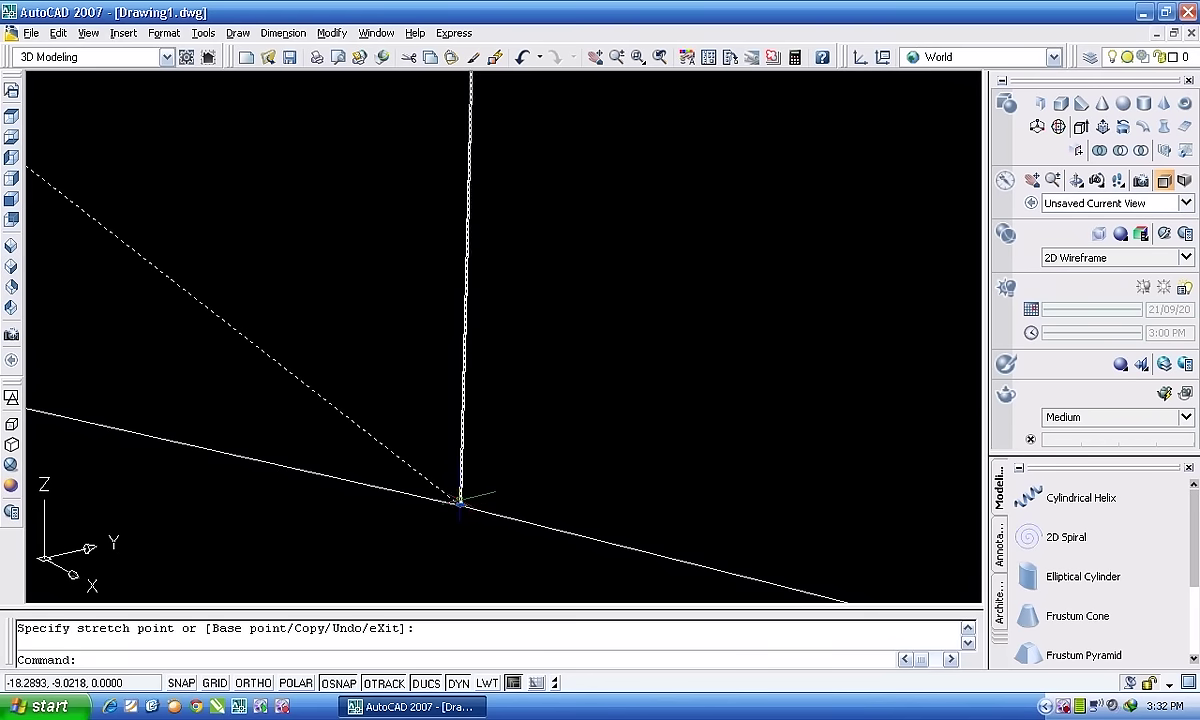
scroll(460, 500, down, 1)
scroll(460, 497, down, 2)
scroll(460, 497, down, 2)
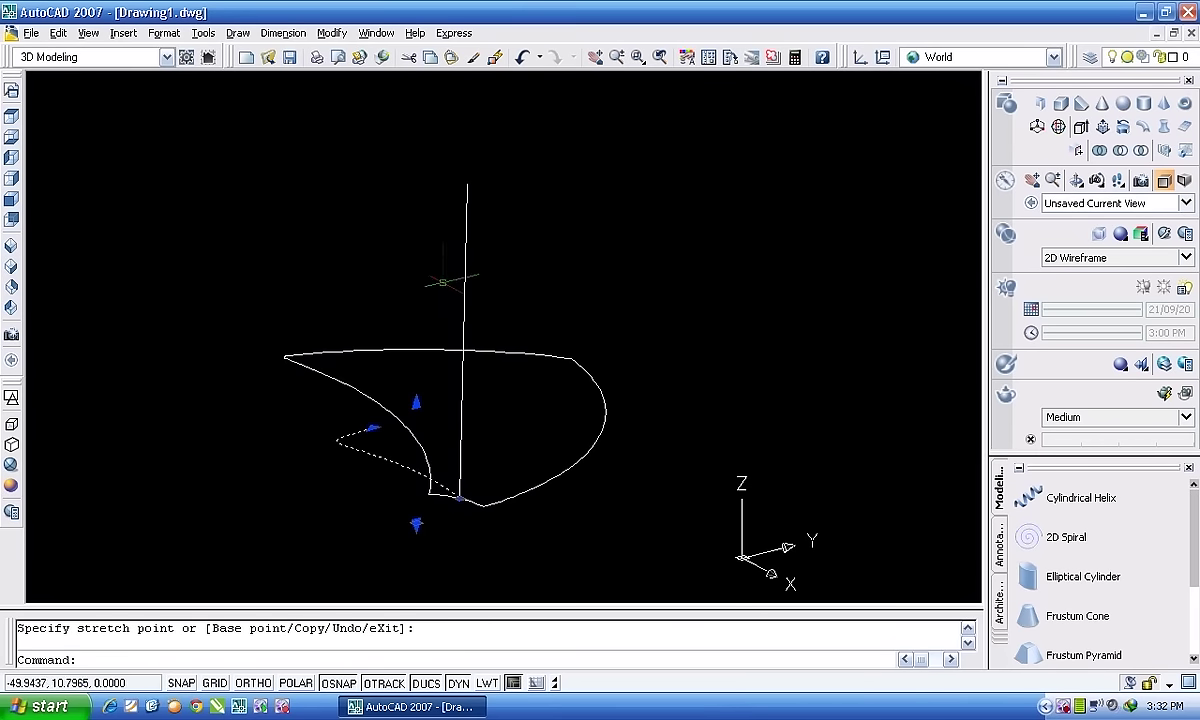
key(Escape)
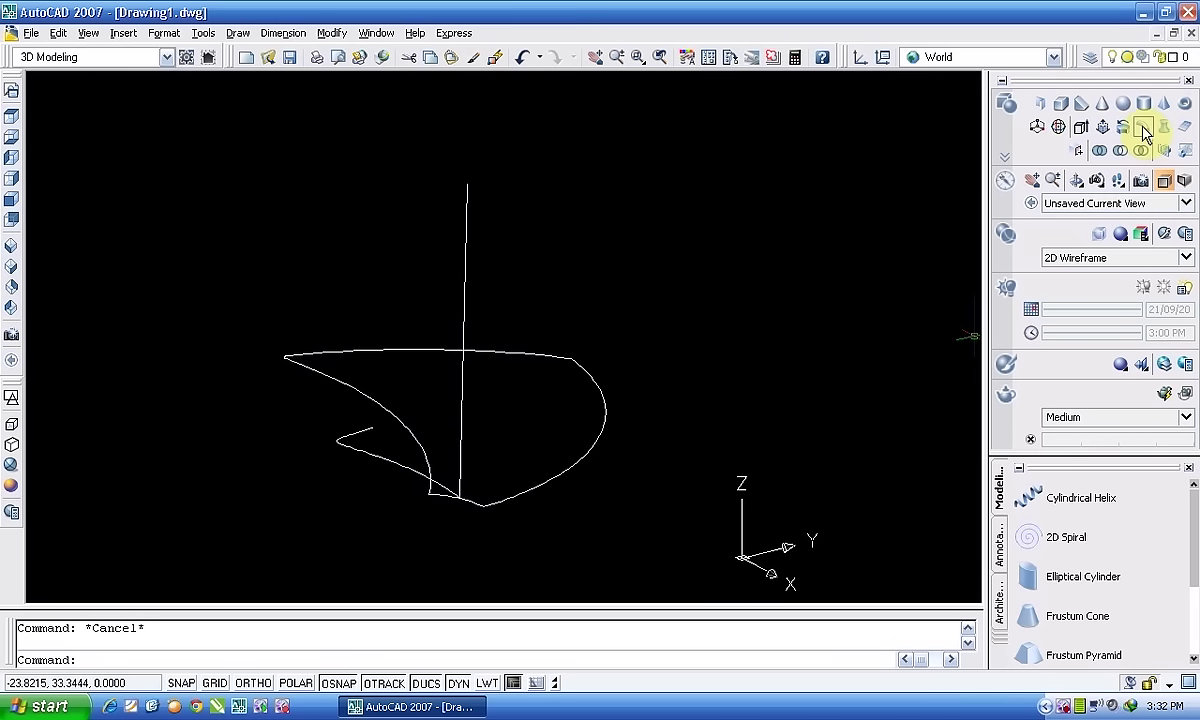
click(1143, 126)
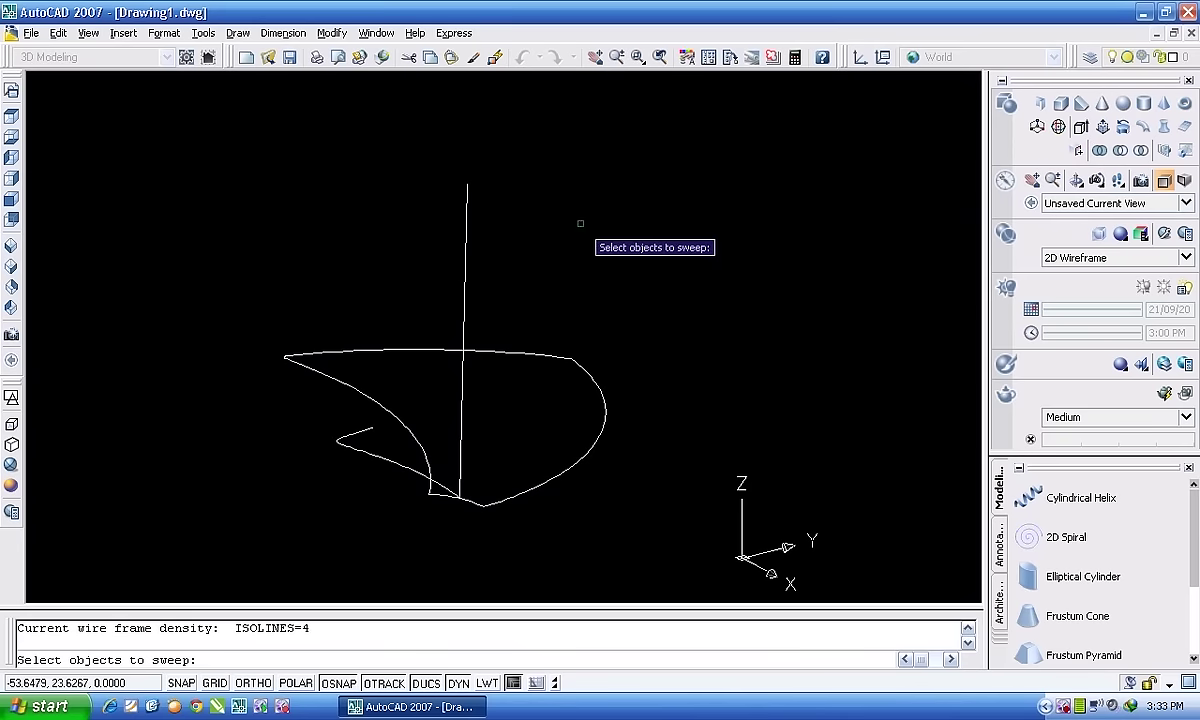
click(466, 234)
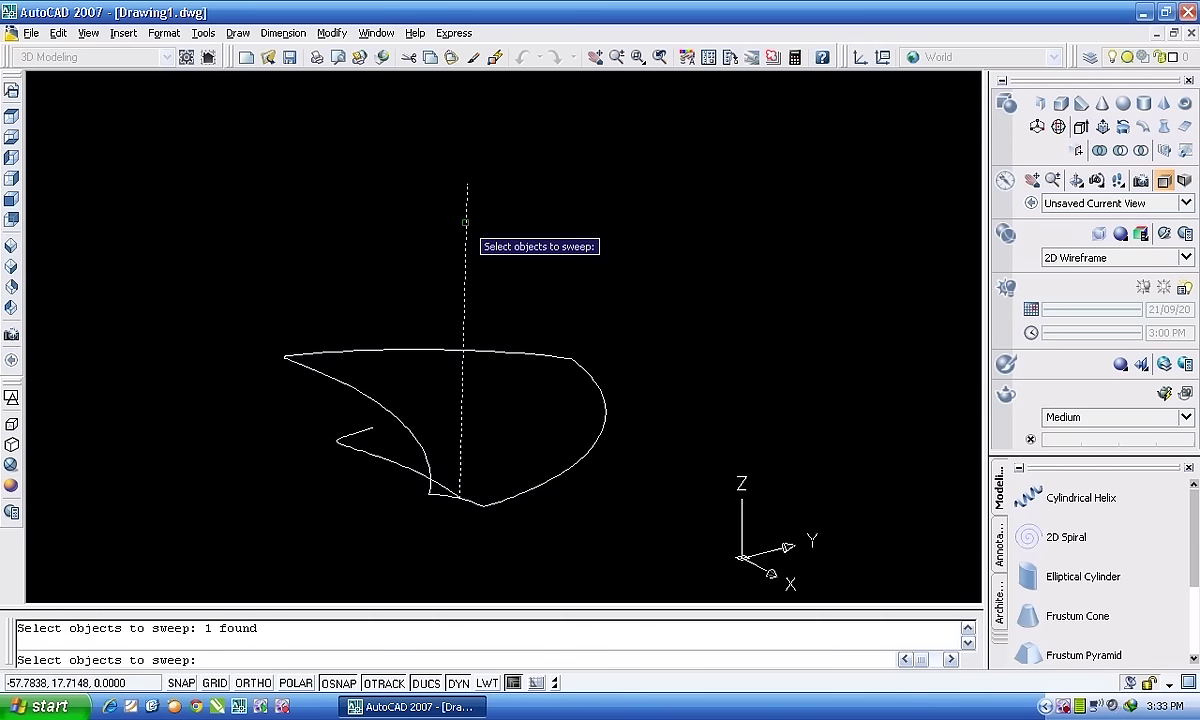
key(Return)
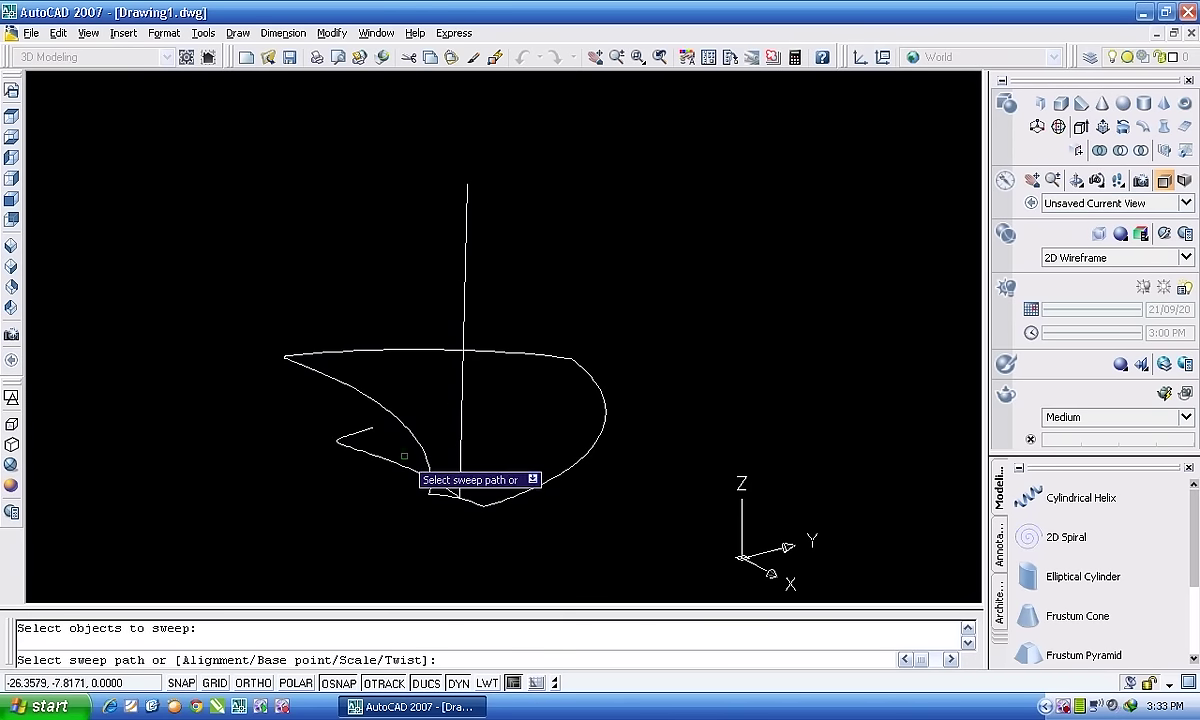
click(399, 465)
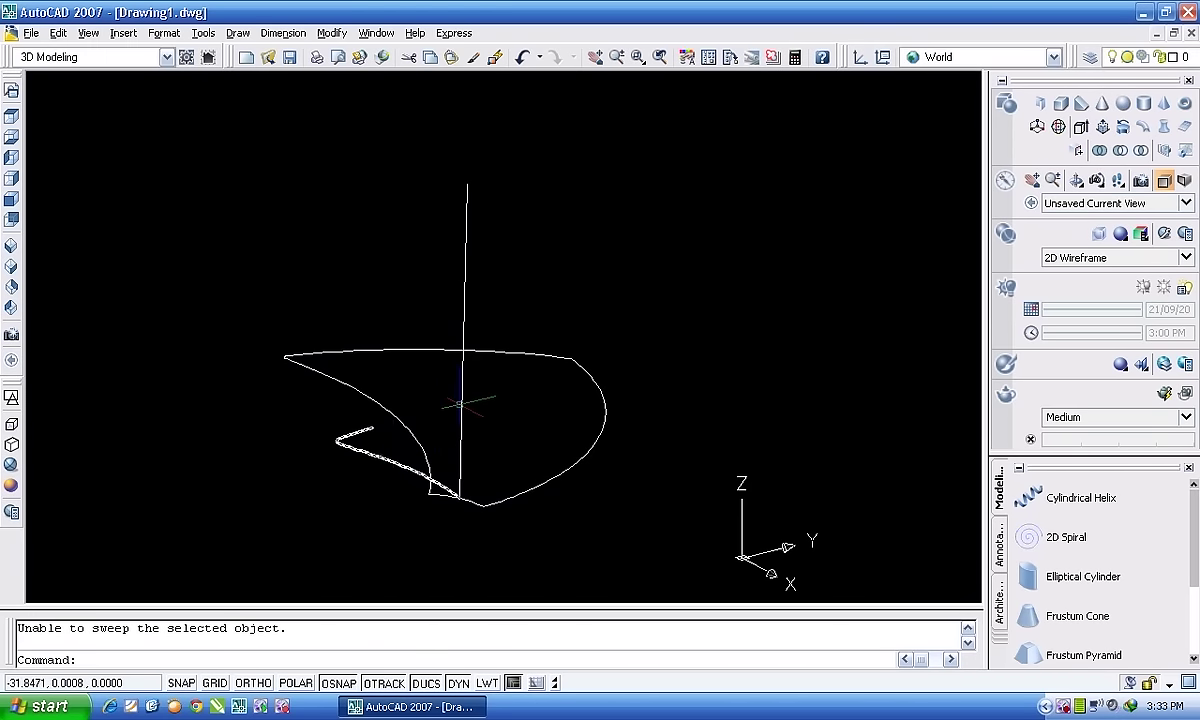
Zoom to the line junction and stretch the vertical line's lower endpoint onto the diagonal–long line intersection.
scroll(453, 447, up, 2)
scroll(453, 447, up, 3)
scroll(453, 447, up, 2)
scroll(415, 402, up, 1)
scroll(470, 472, up, 2)
scroll(470, 472, up, 1)
scroll(509, 549, up, 2)
scroll(595, 423, up, 2)
scroll(611, 332, up, 1)
scroll(587, 337, up, 2)
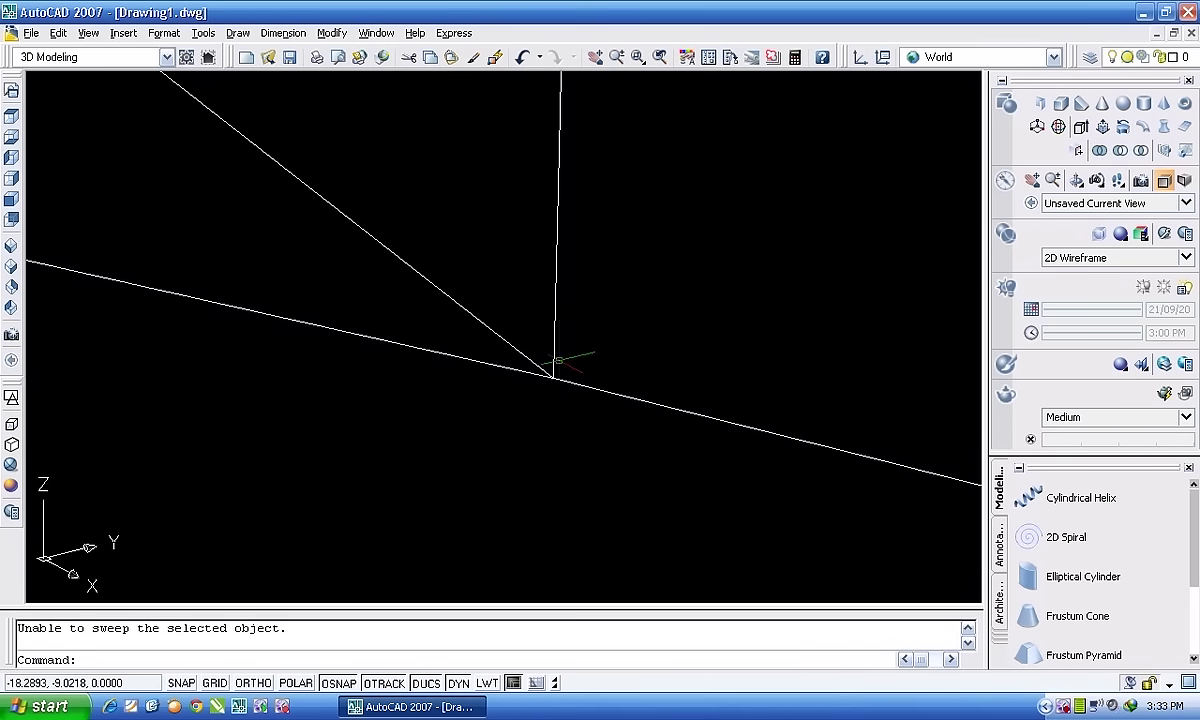
middle_drag(557, 367, 571, 421)
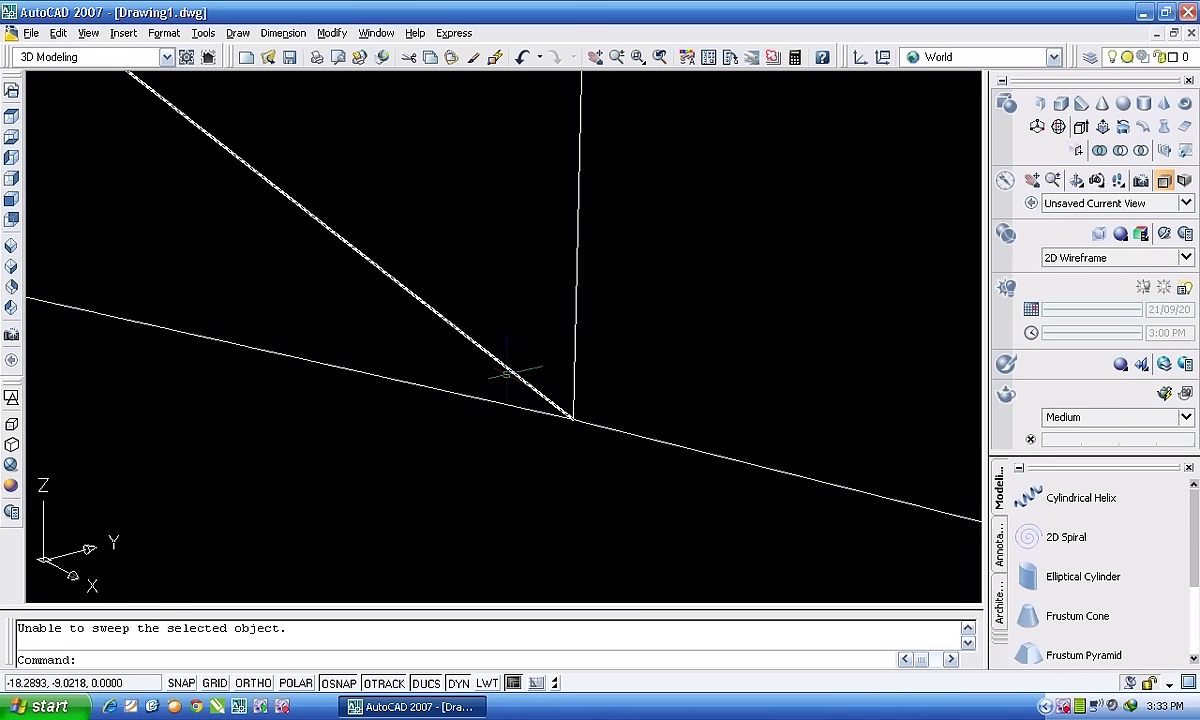
scroll(563, 425, up, 2)
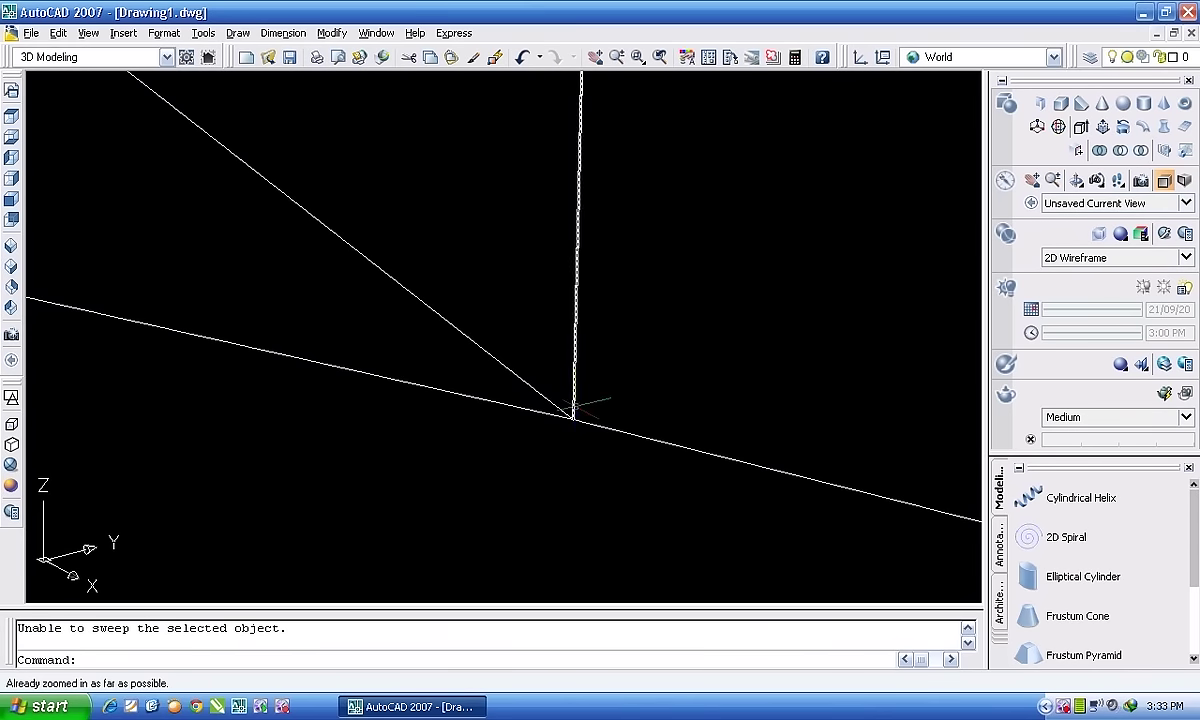
click(573, 418)
click(573, 421)
click(572, 420)
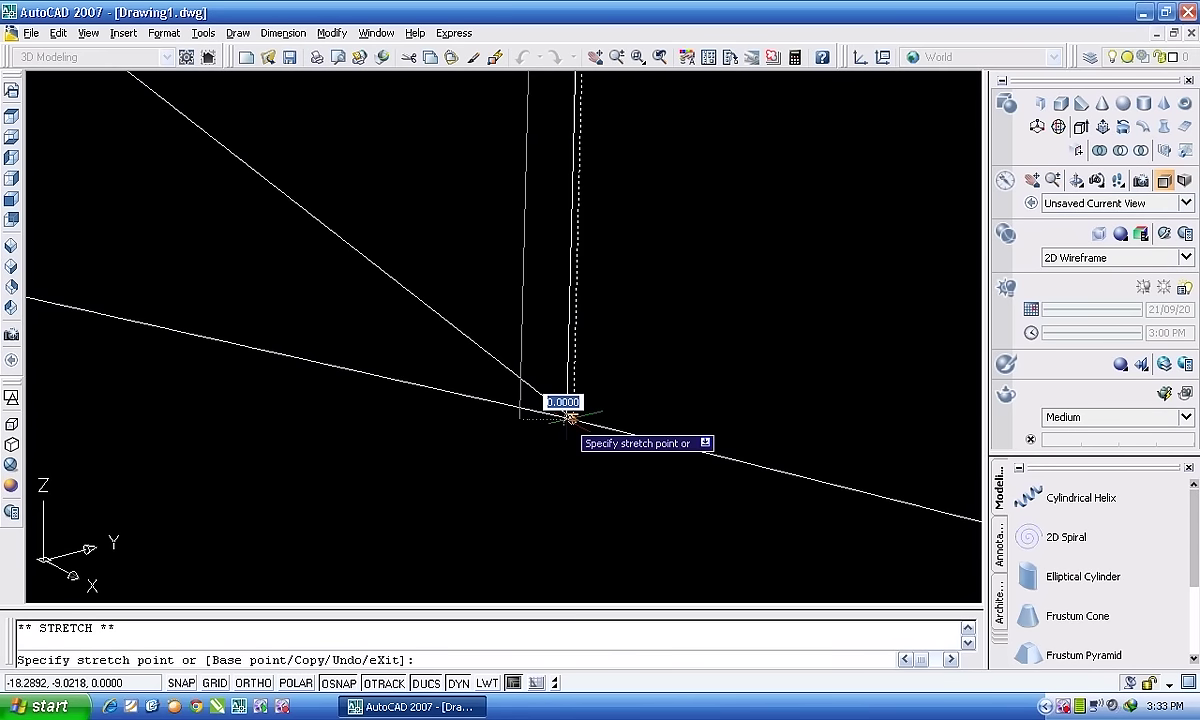
click(572, 412)
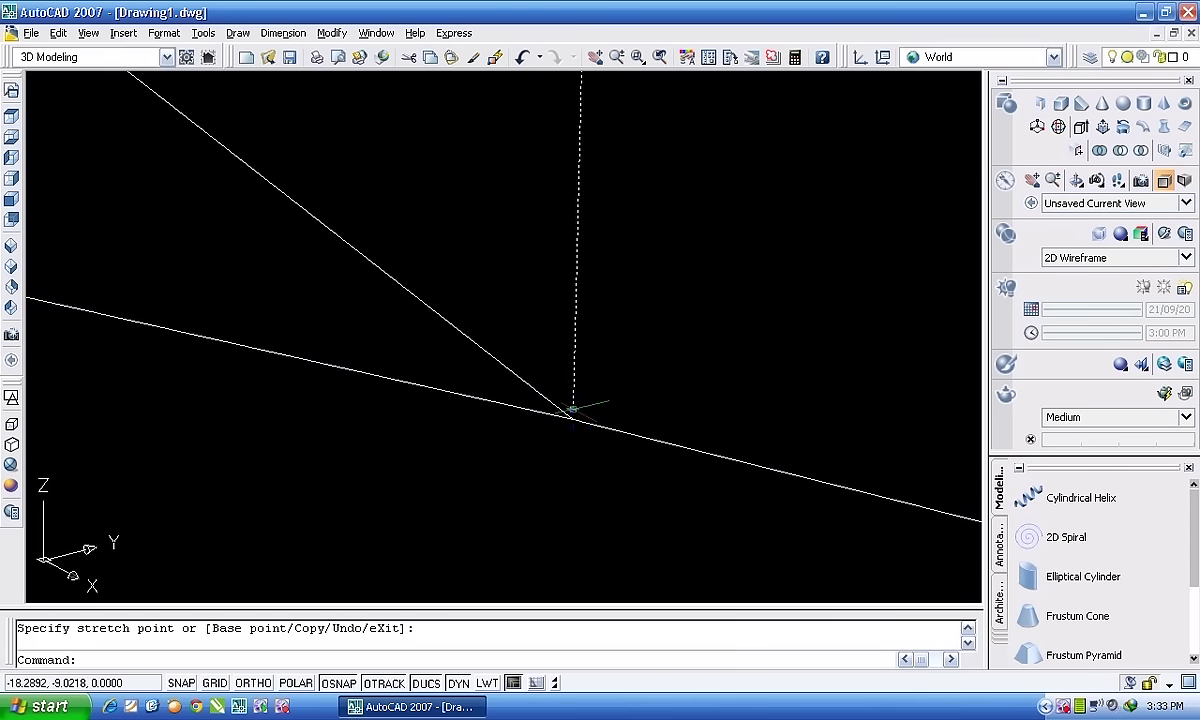
scroll(578, 433, up, 2)
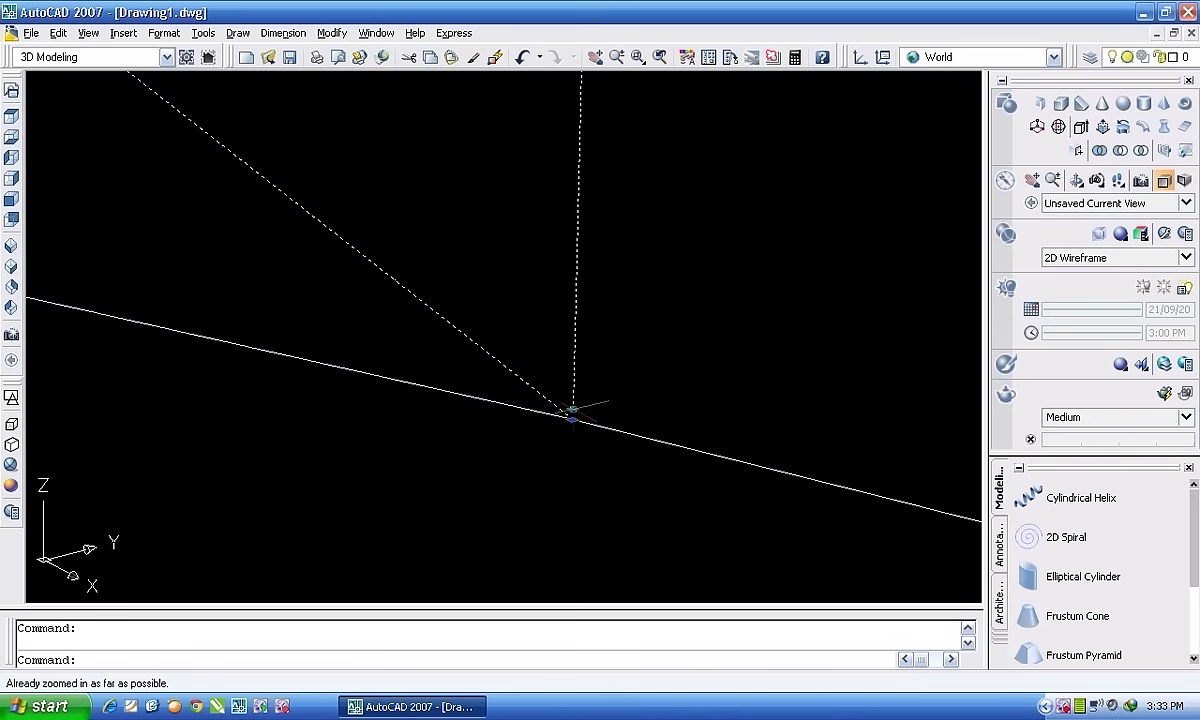
click(573, 418)
click(572, 417)
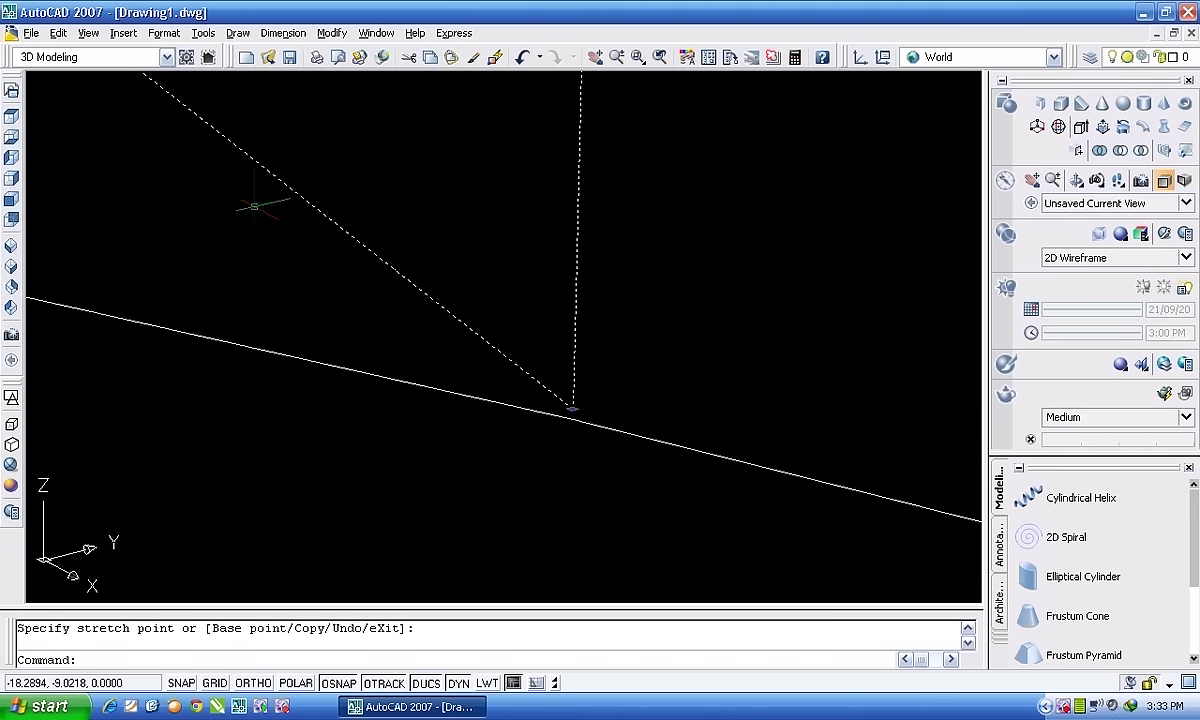
key(Escape)
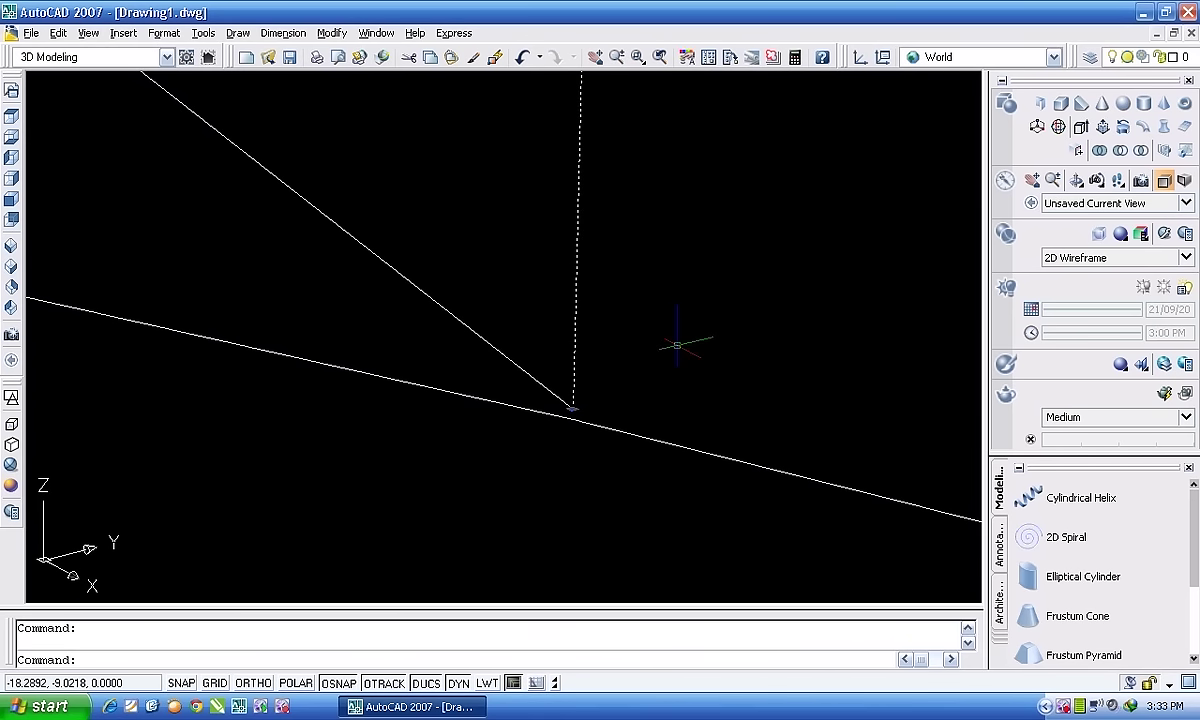
key(Escape)
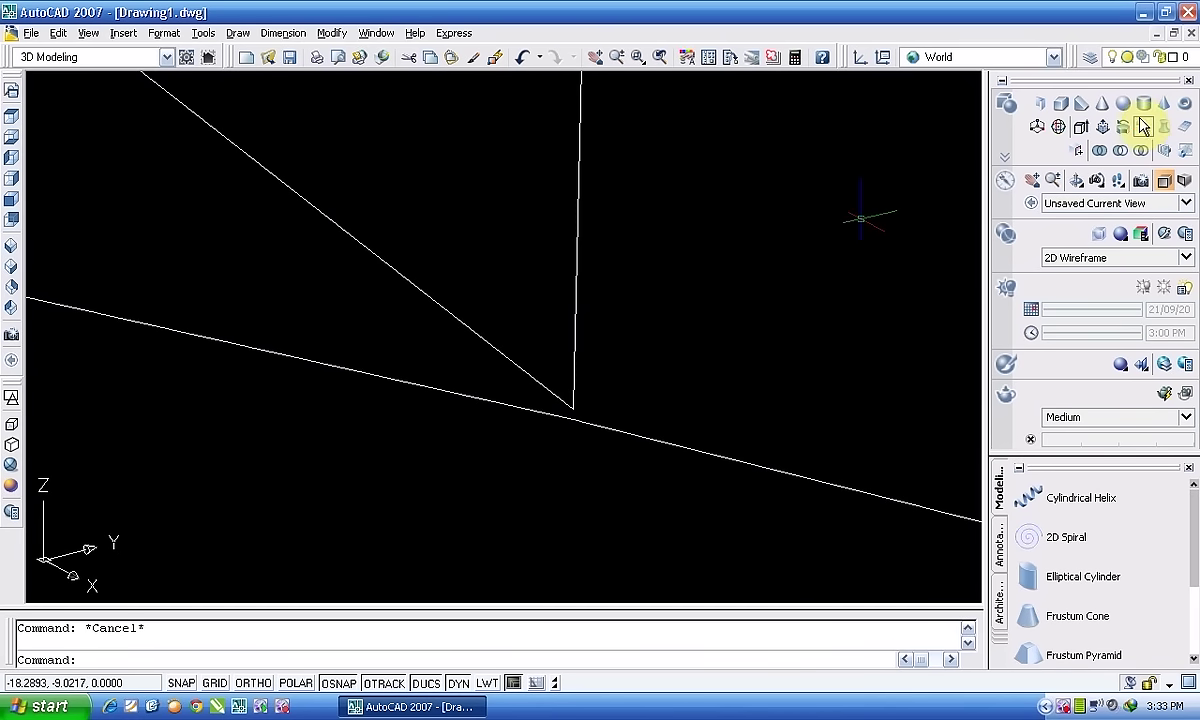
Sweep the vertical line along the diagonal line as its path, producing a fan-shaped surface.
click(1143, 128)
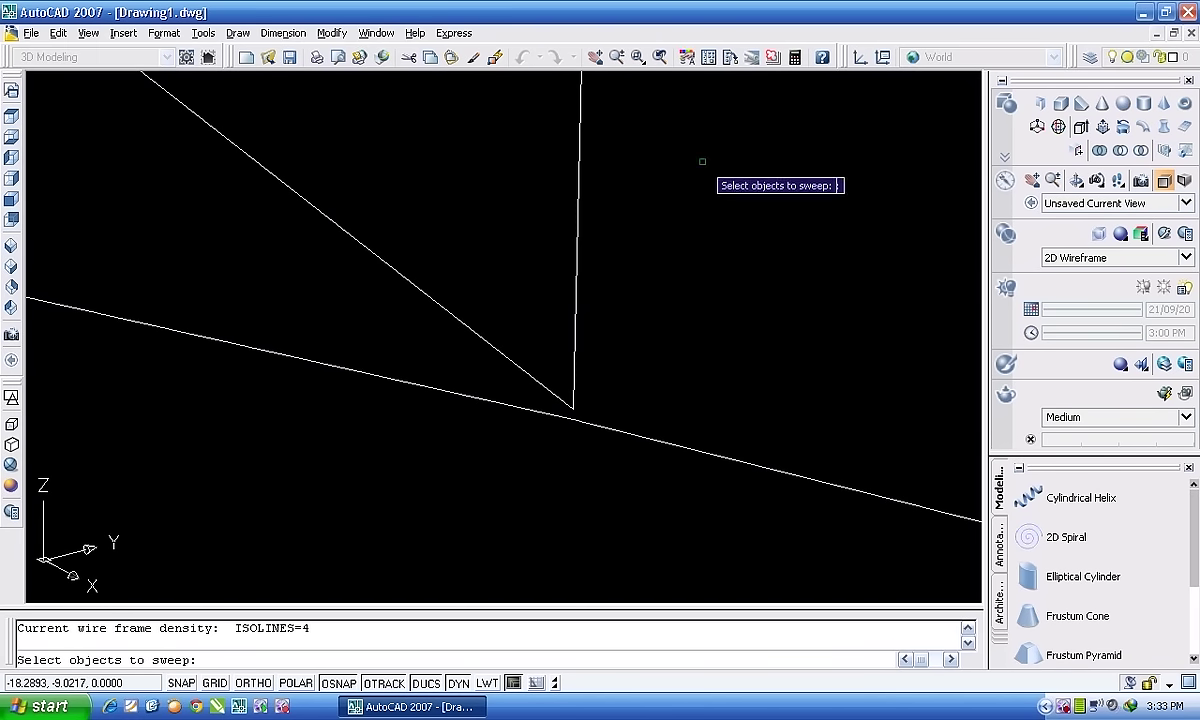
click(577, 187)
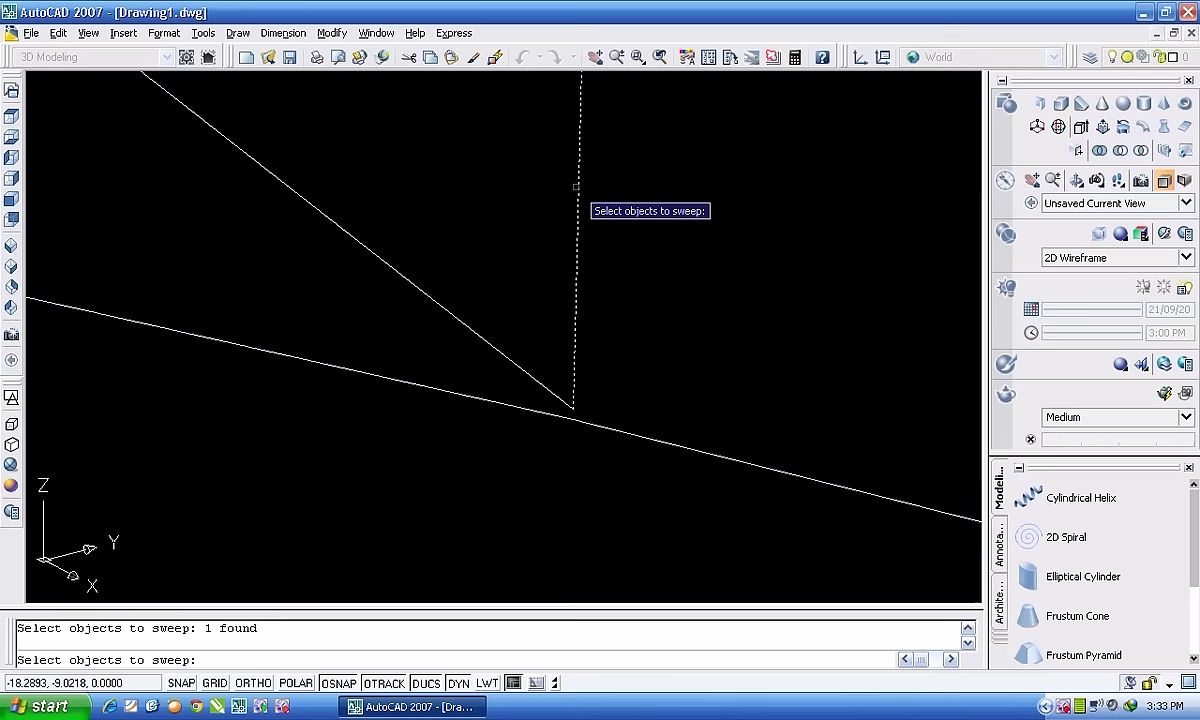
key(Return)
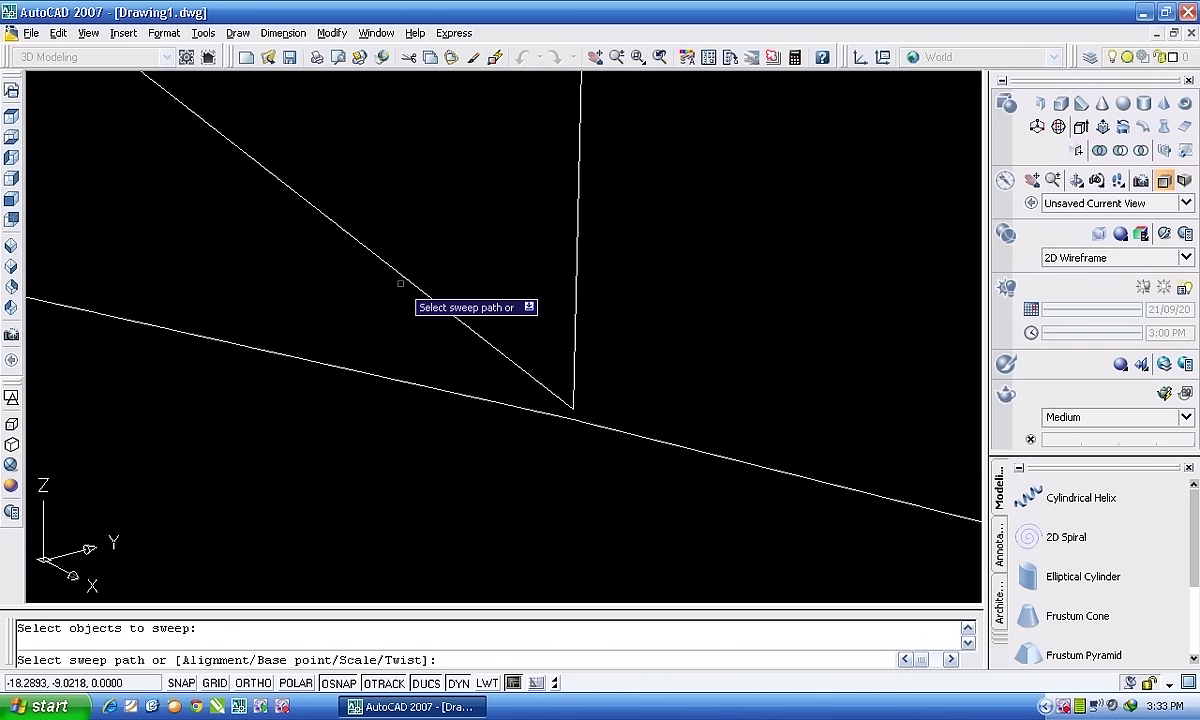
click(412, 290)
scroll(448, 322, down, 2)
scroll(450, 328, down, 3)
scroll(455, 335, down, 2)
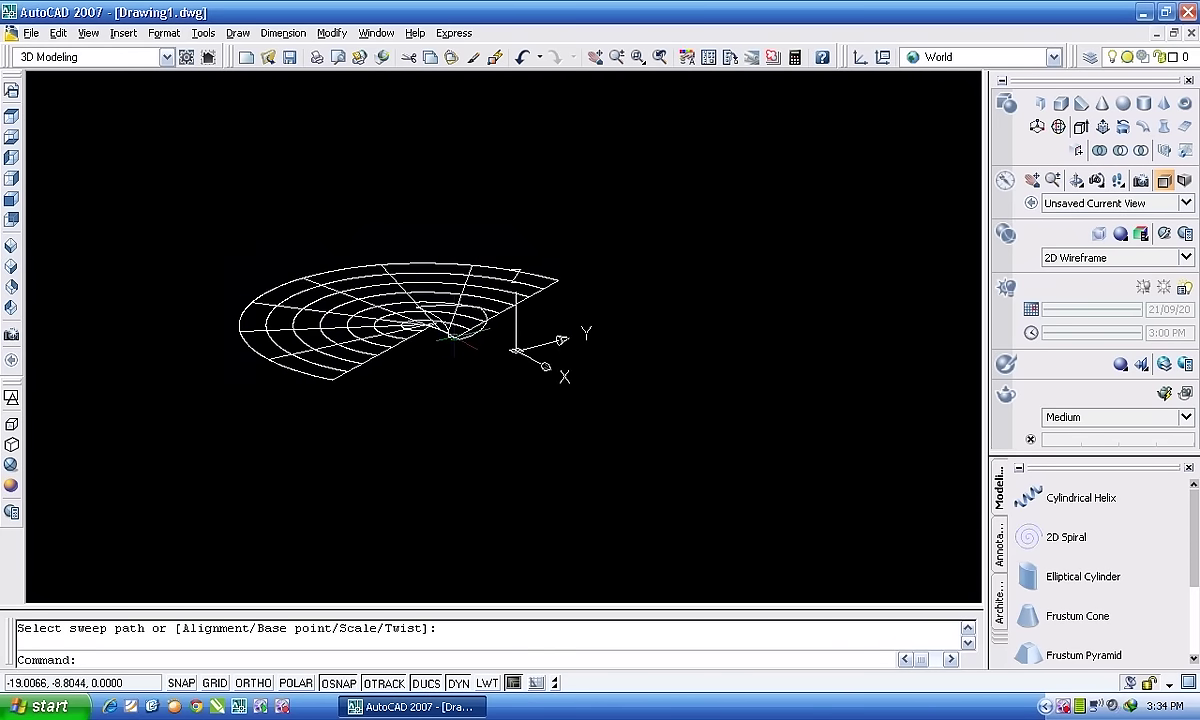
scroll(450, 338, up, 5)
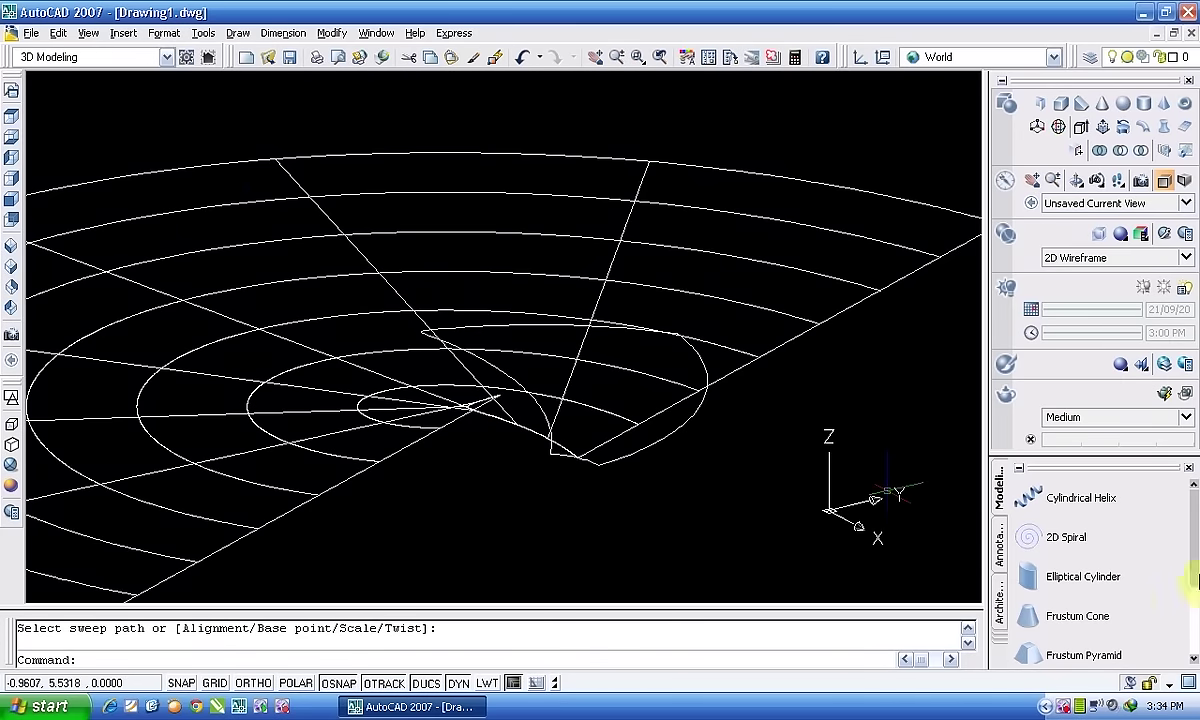
In Top view, rotate the swept fan surface by -45 degrees about its centre point.
click(10, 118)
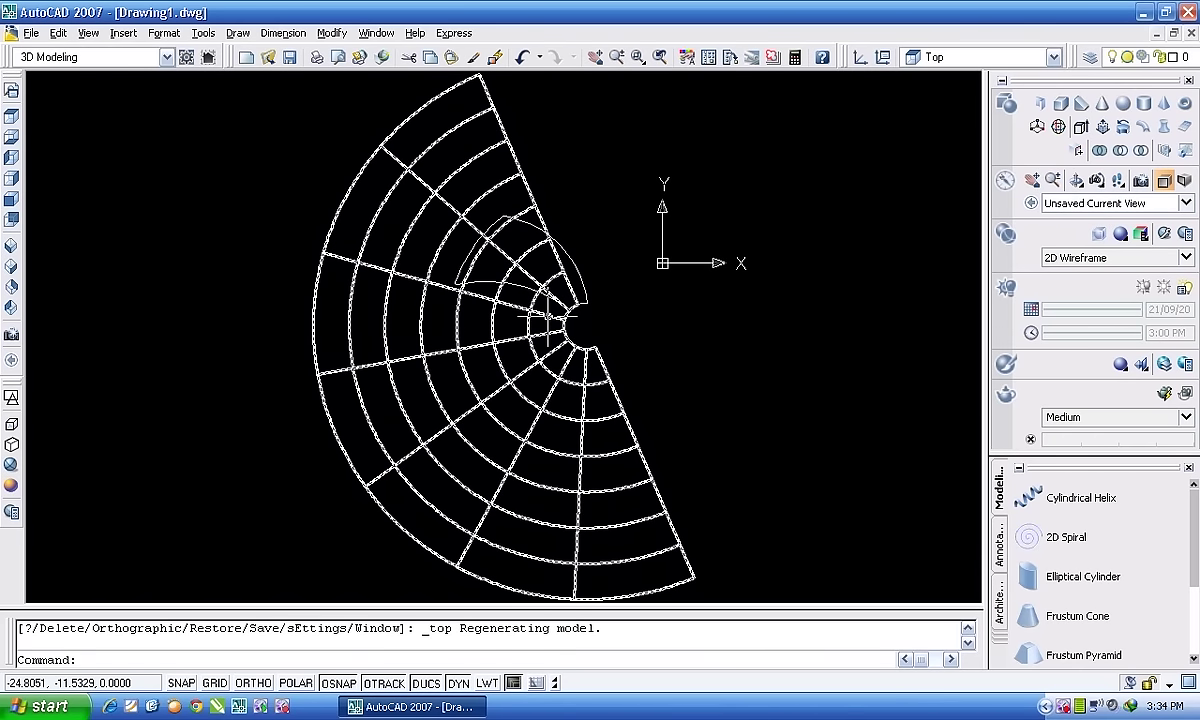
text(ro)
key(Return)
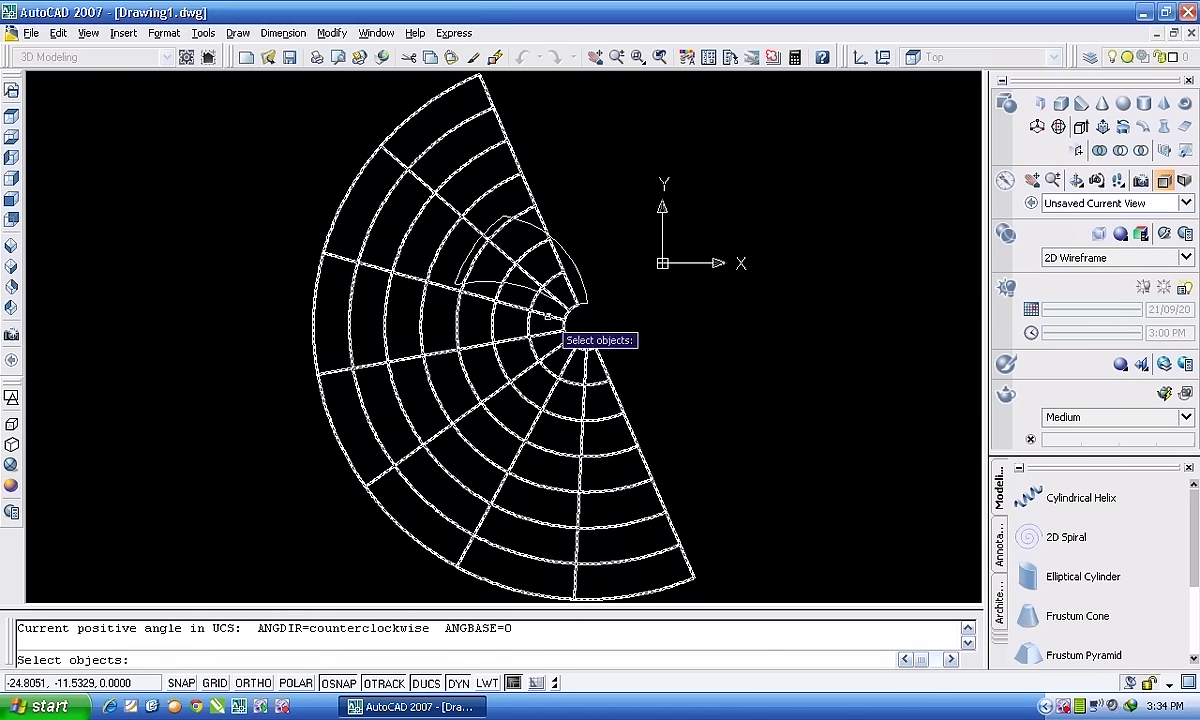
click(525, 187)
key(Return)
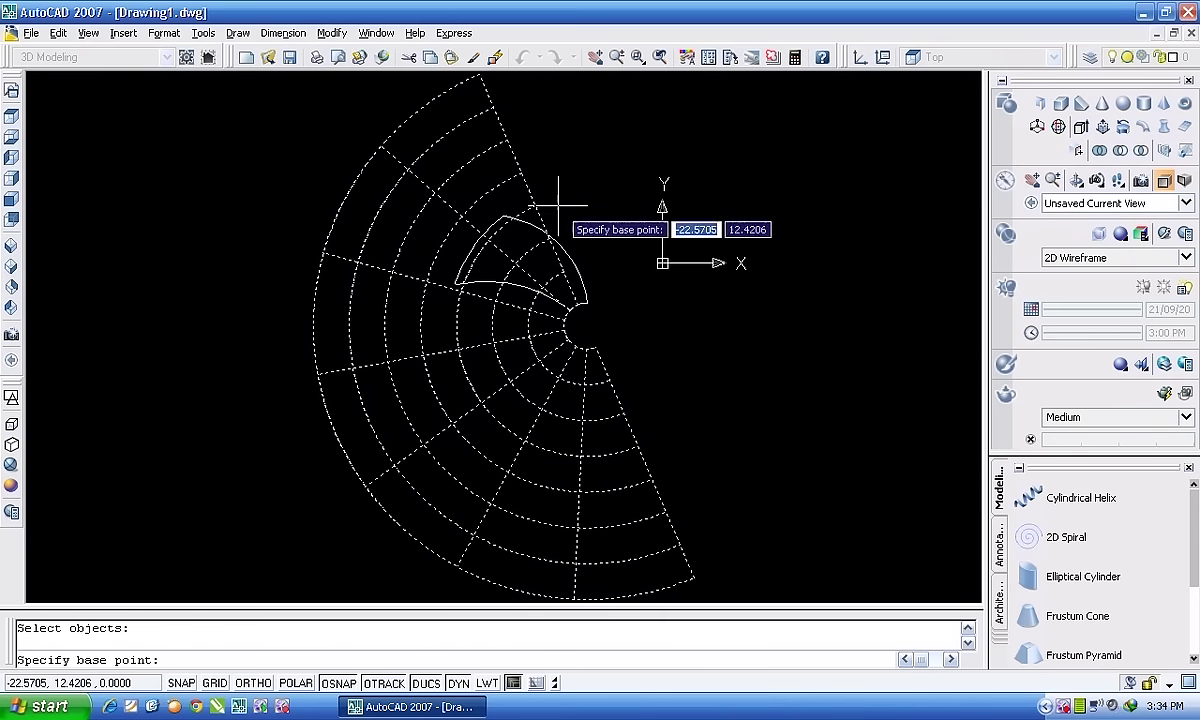
click(565, 334)
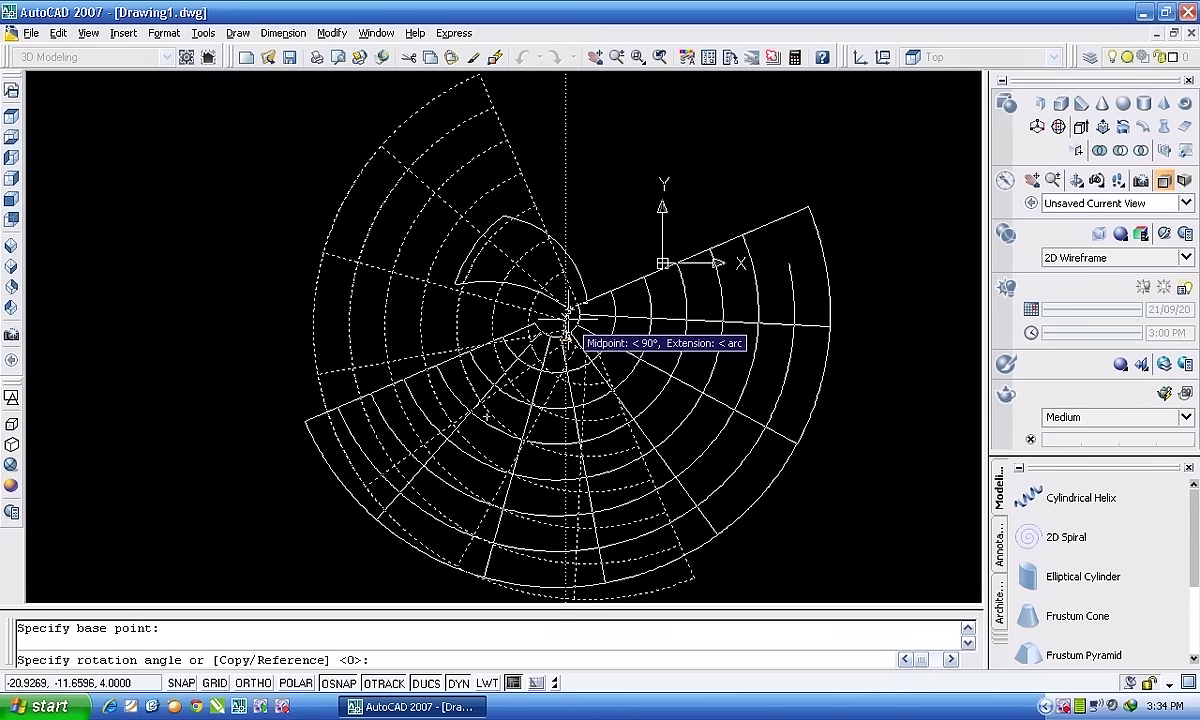
text(-45)
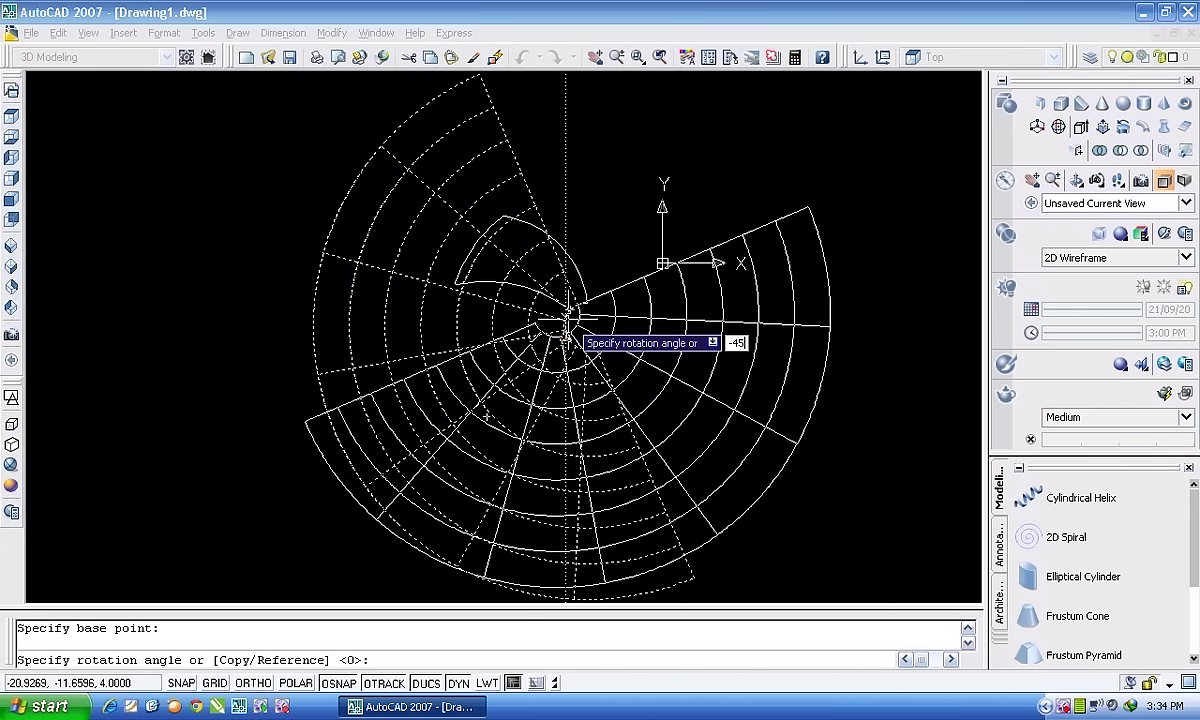
key(Return)
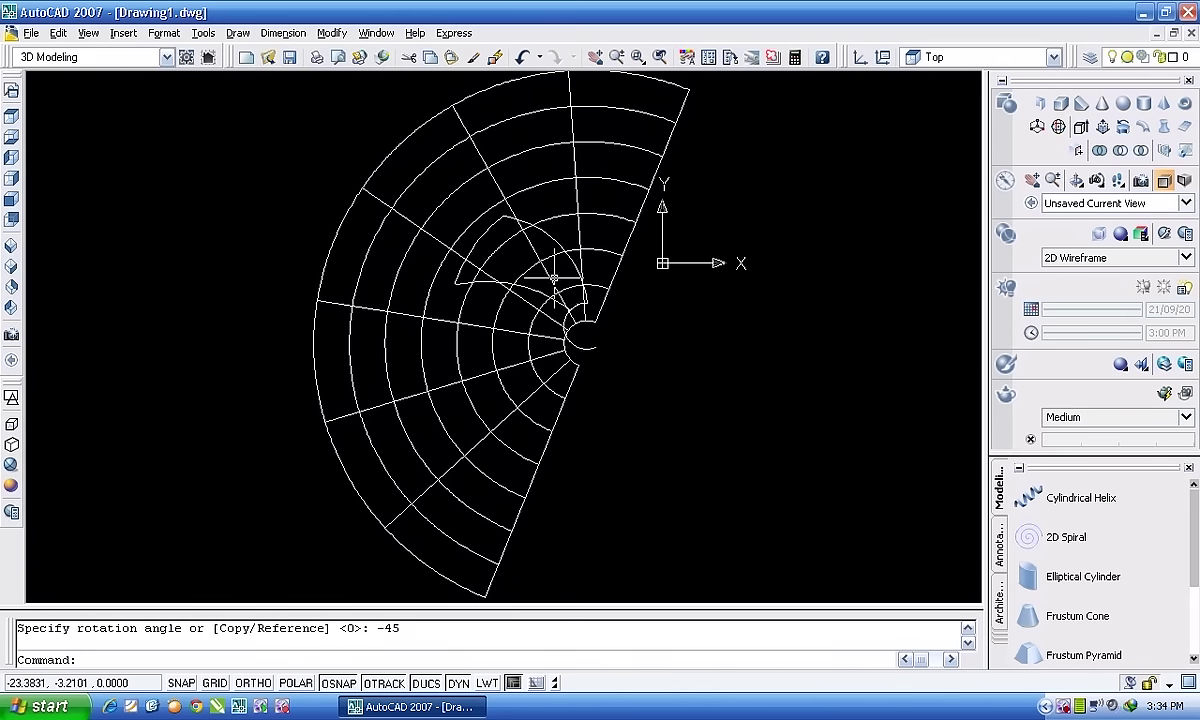
scroll(553, 278, up, 3)
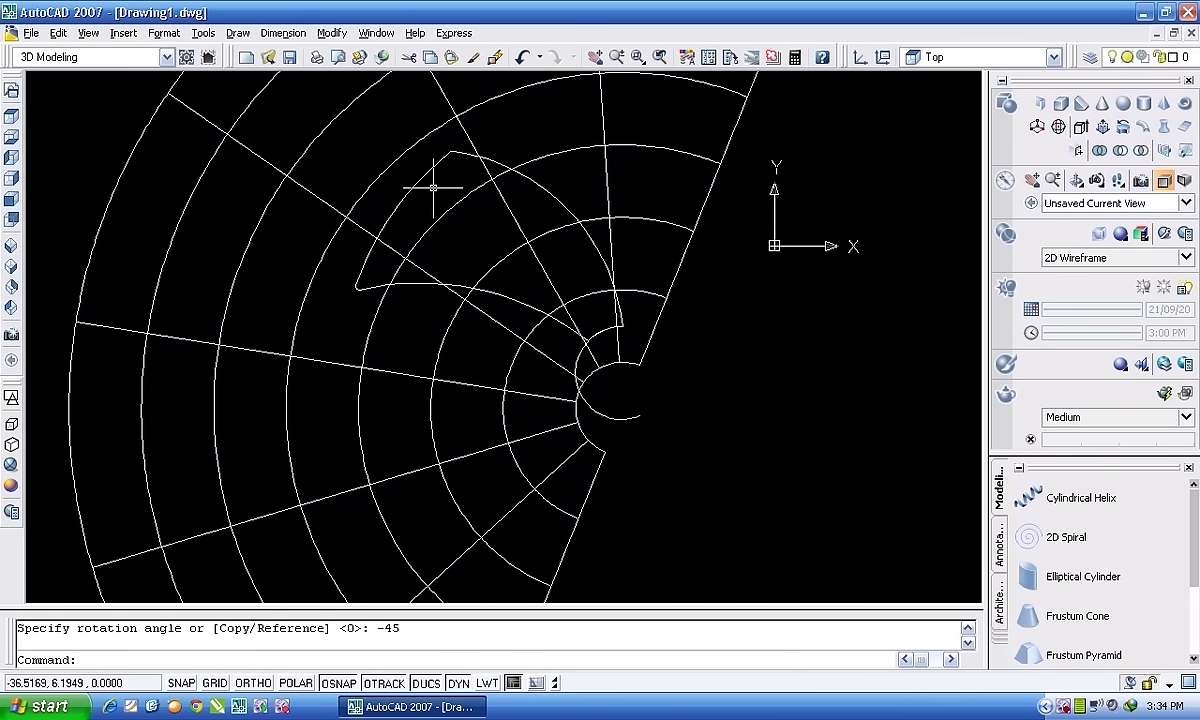
scroll(432, 195, down, 3)
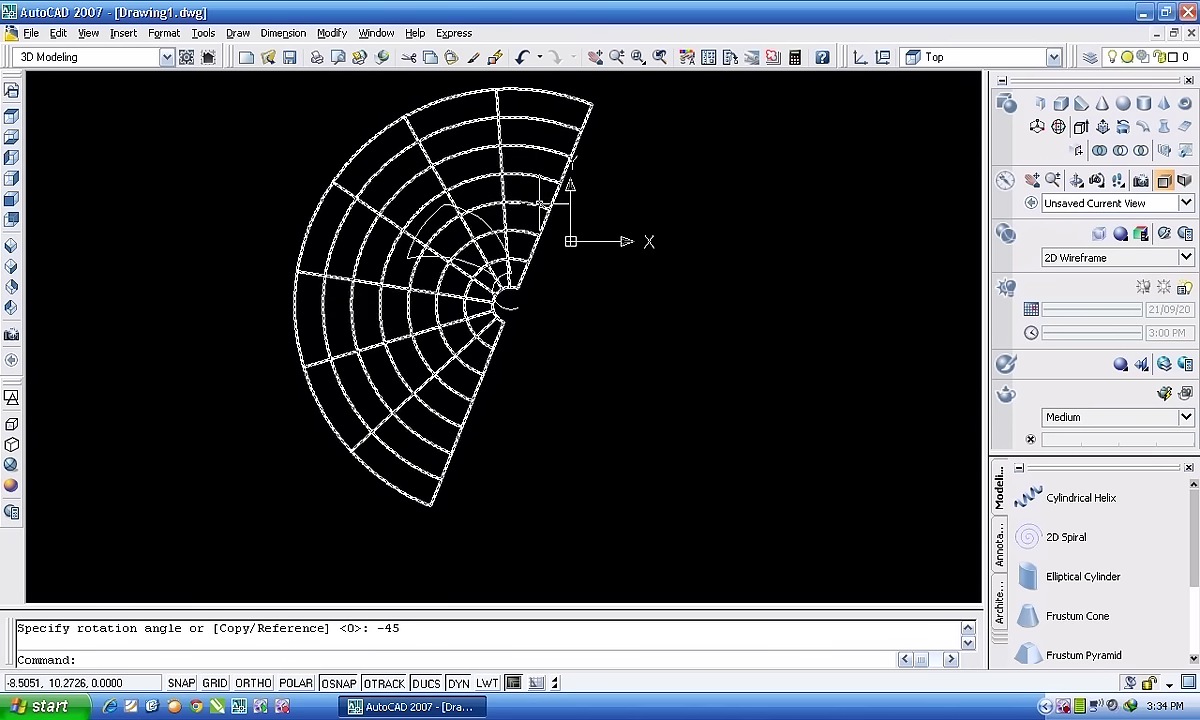
scroll(552, 192, down, 2)
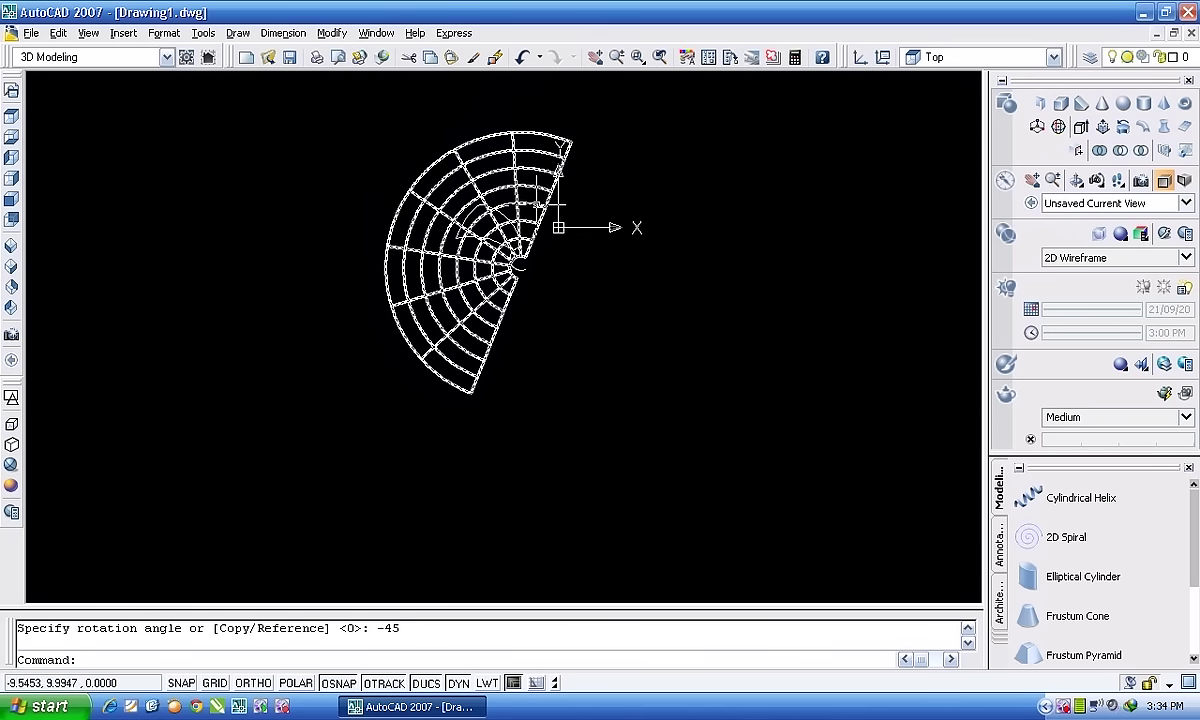
click(10, 122)
click(8, 250)
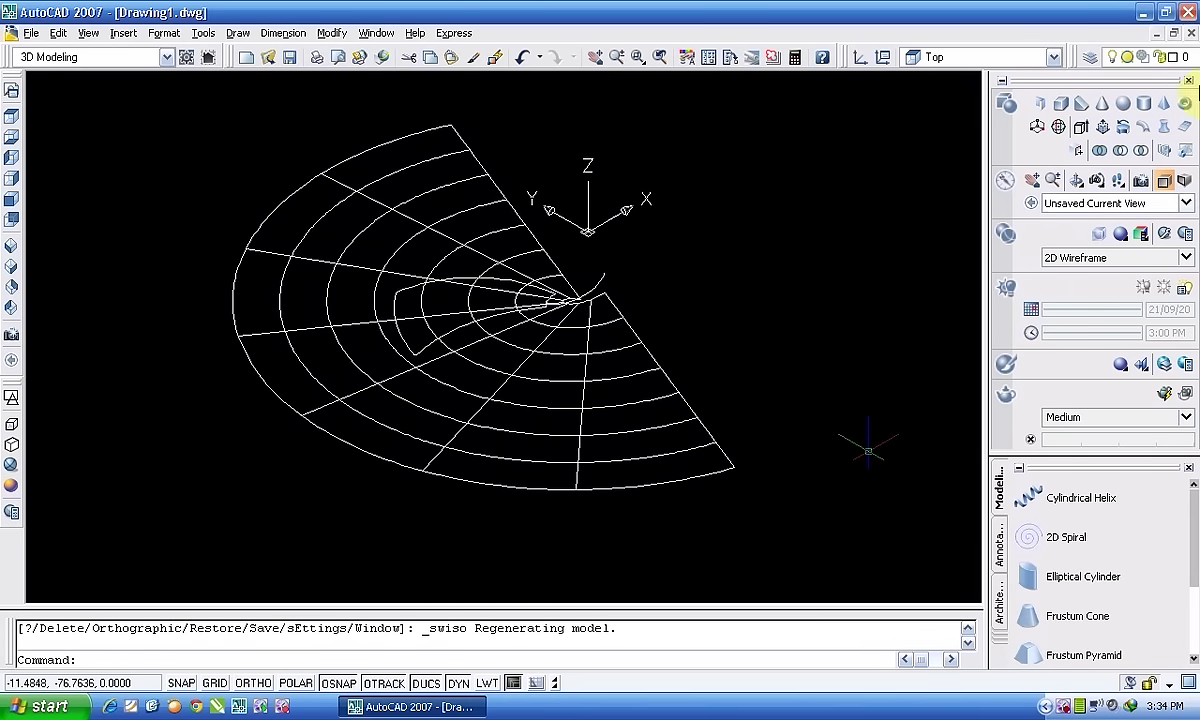
click(1082, 130)
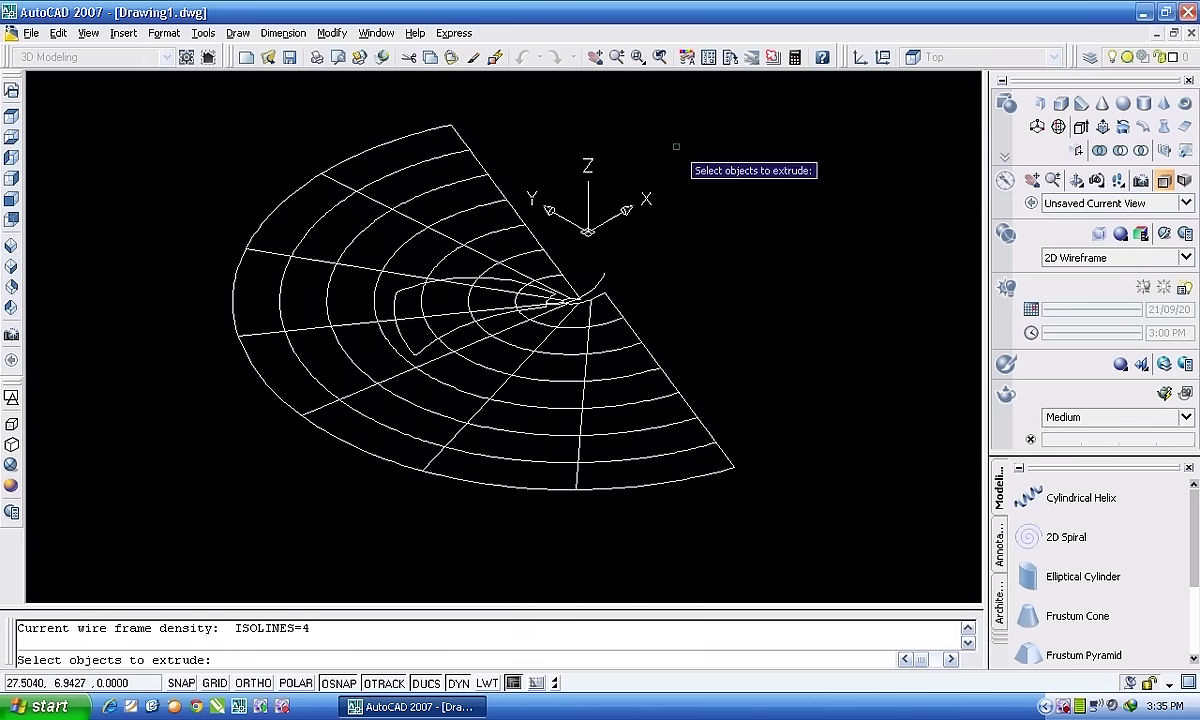
click(486, 171)
shift+click(588, 232)
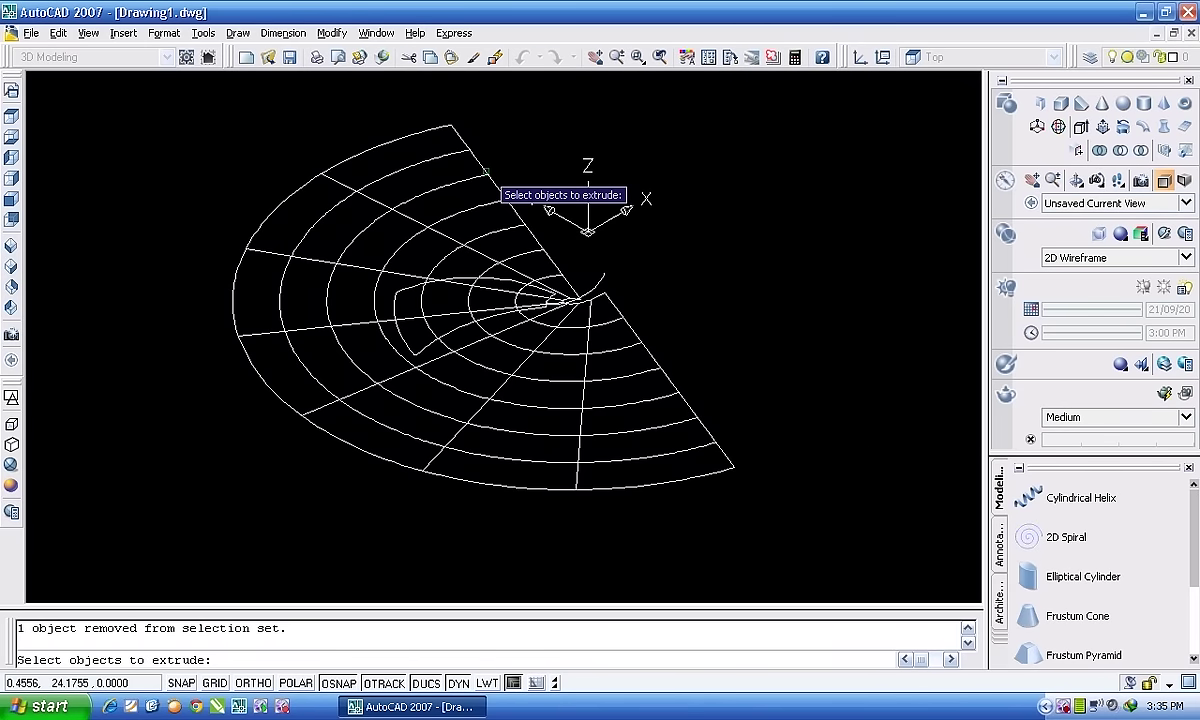
click(480, 164)
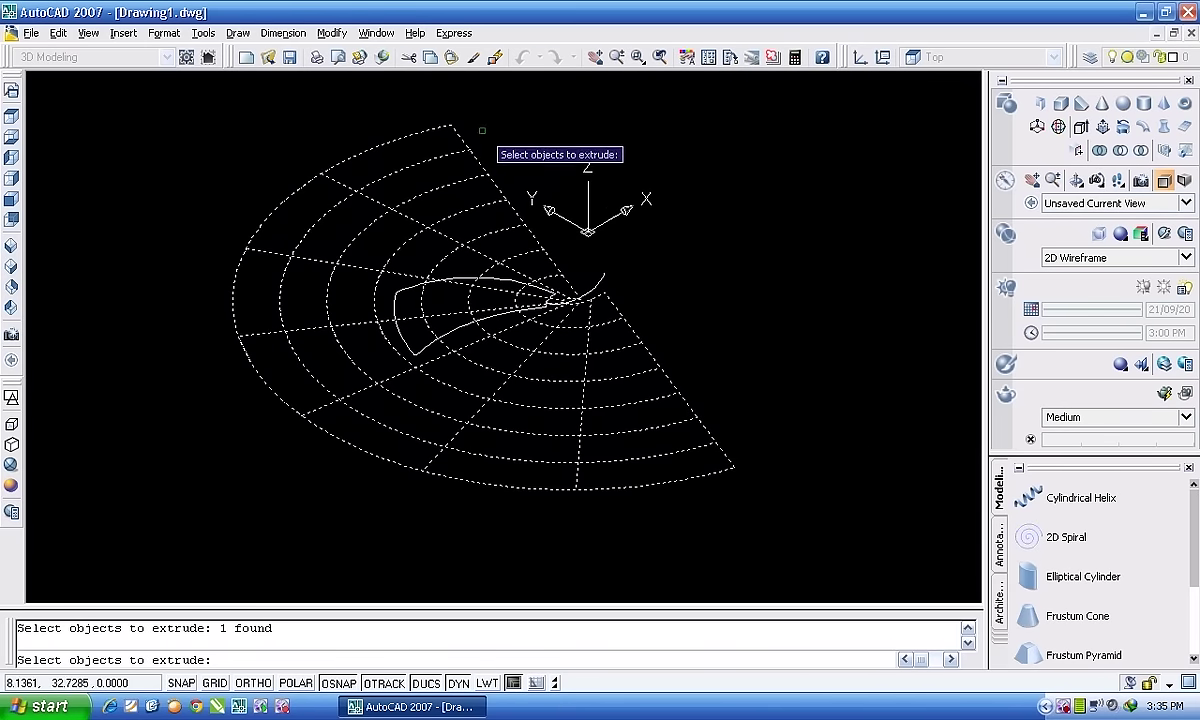
shift+click(462, 150)
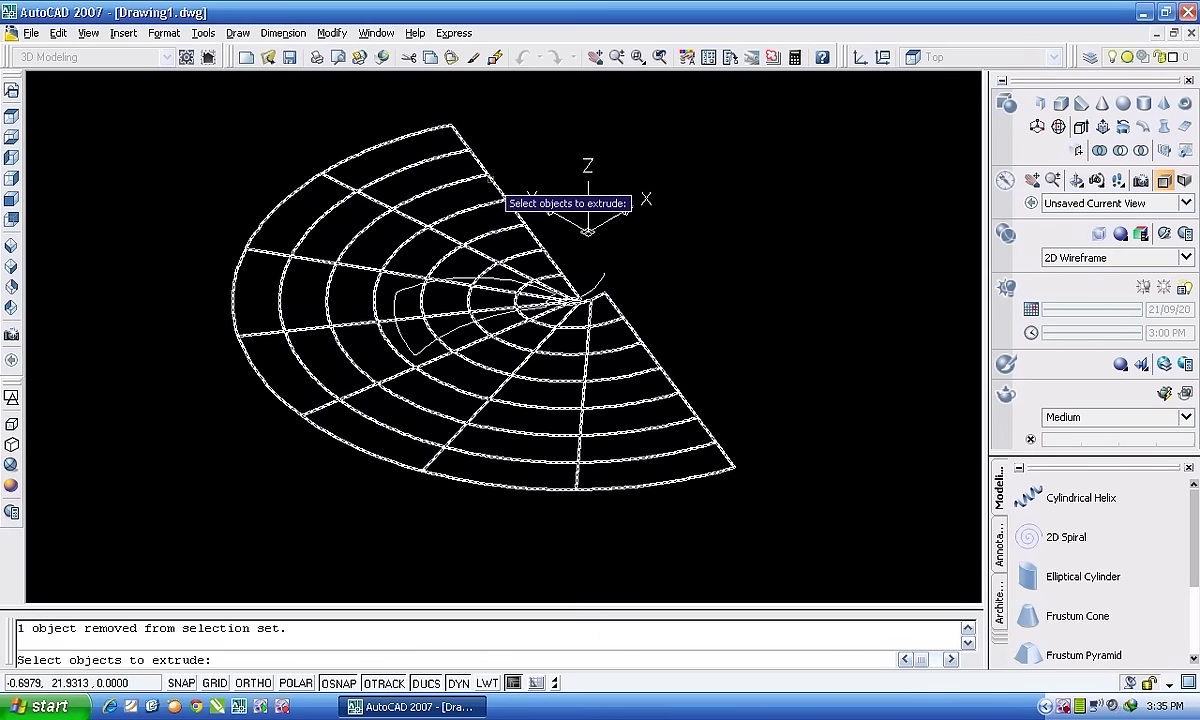
key(Escape)
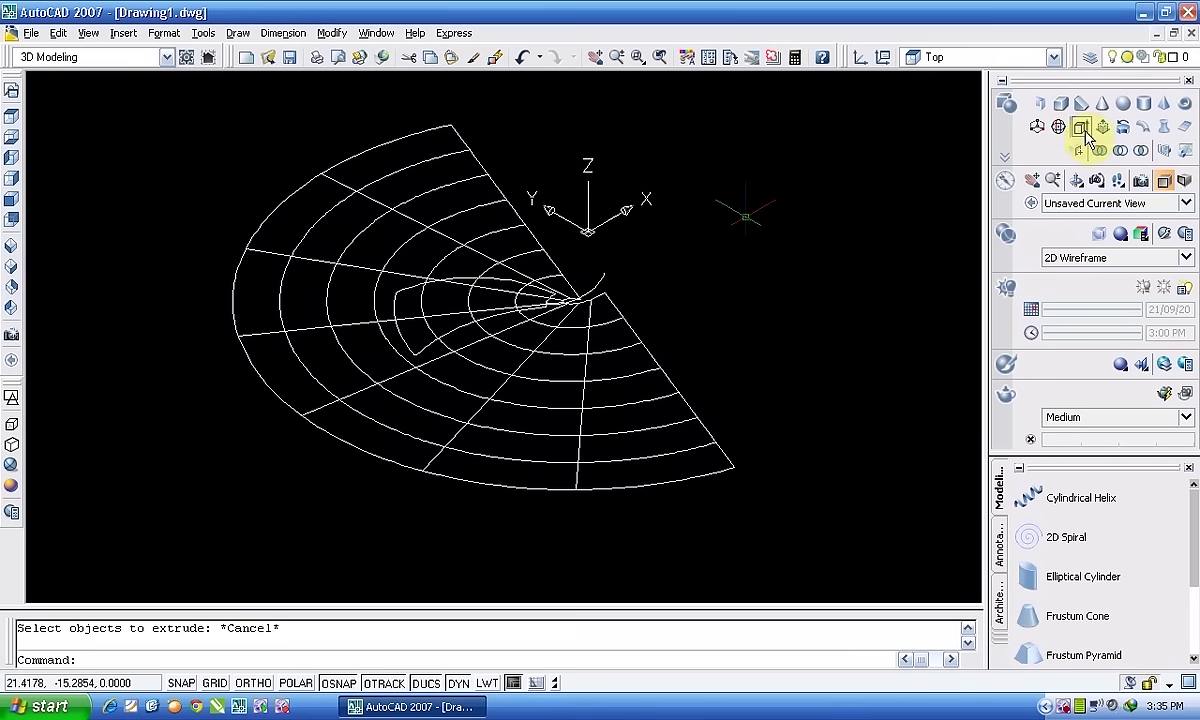
Thicken the blade surface by 5 into a solid slab, checking it in Realistic then 2D Wireframe.
click(332, 35)
mouse_move(380, 464)
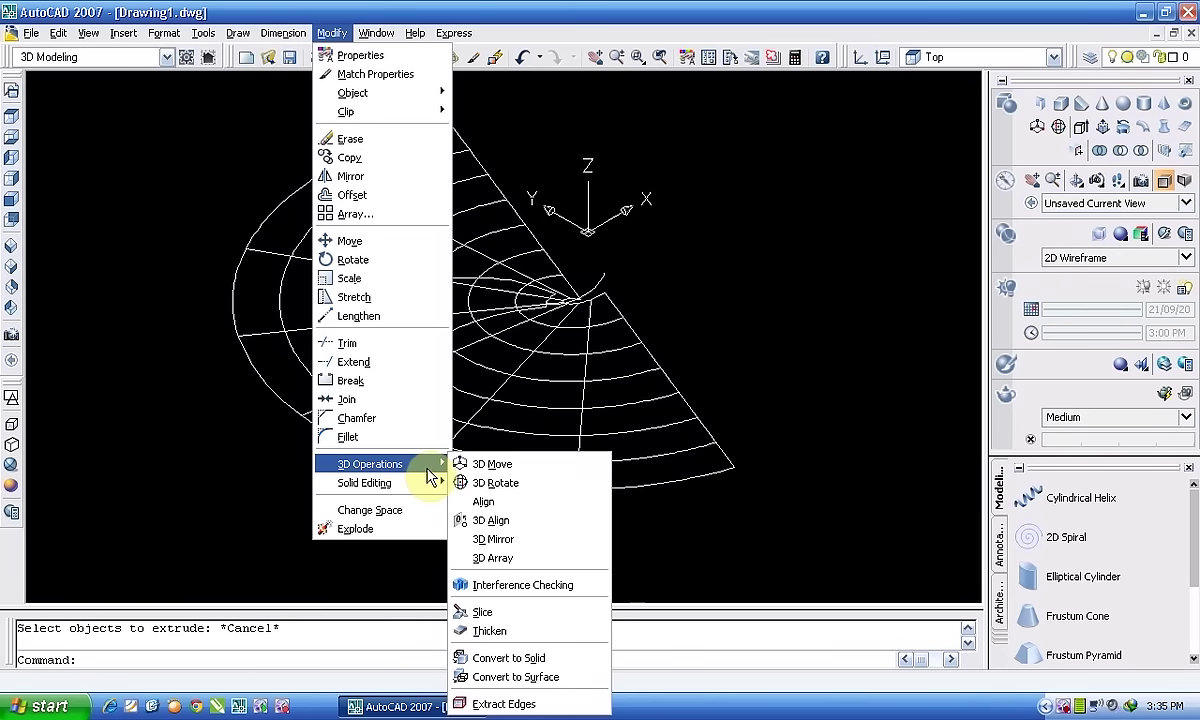
click(503, 632)
click(498, 190)
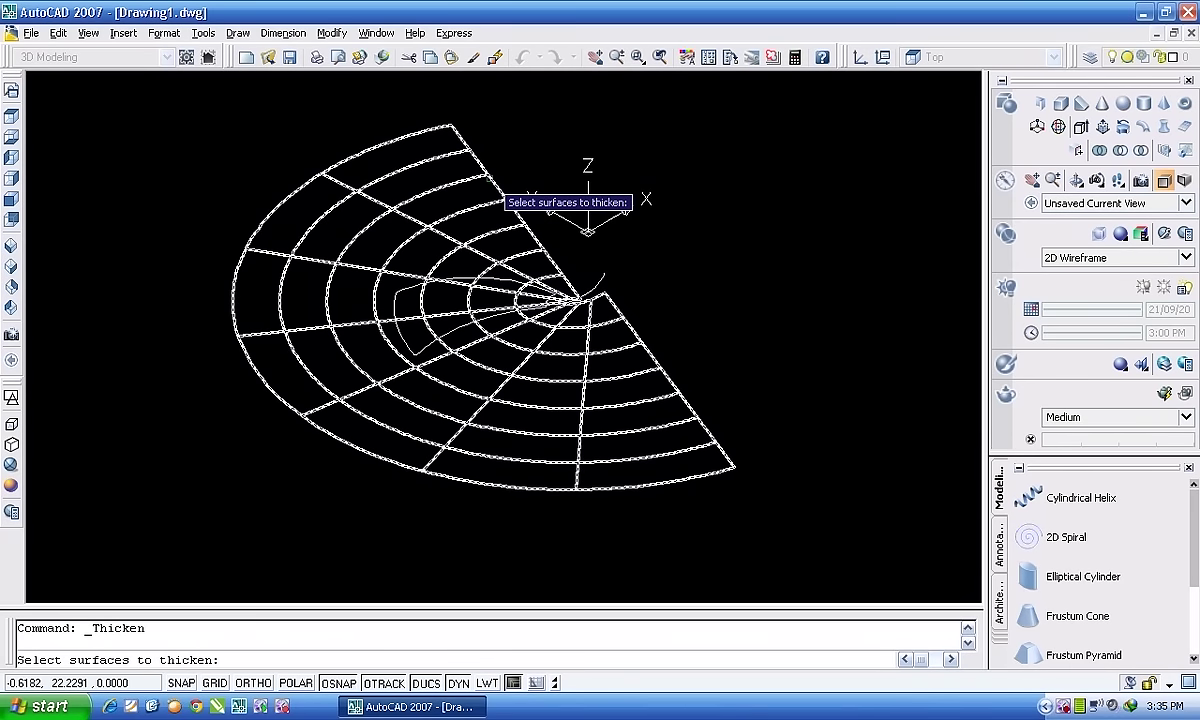
click(490, 178)
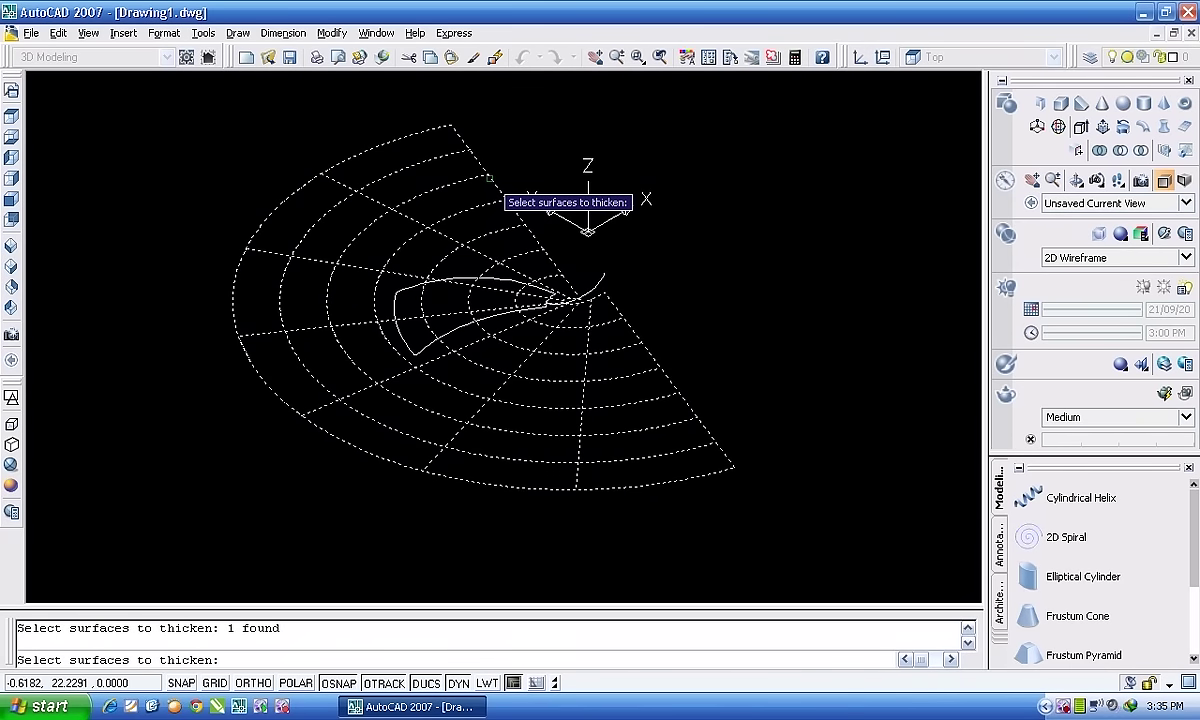
key(Return)
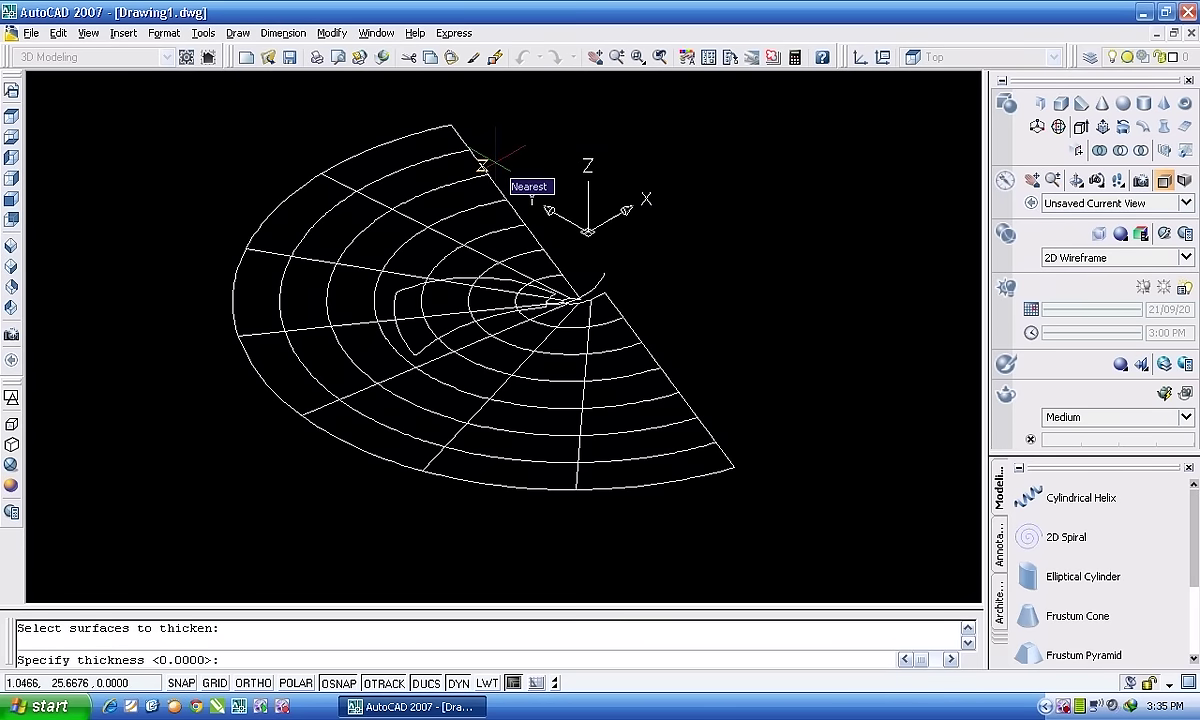
text(5)
key(Return)
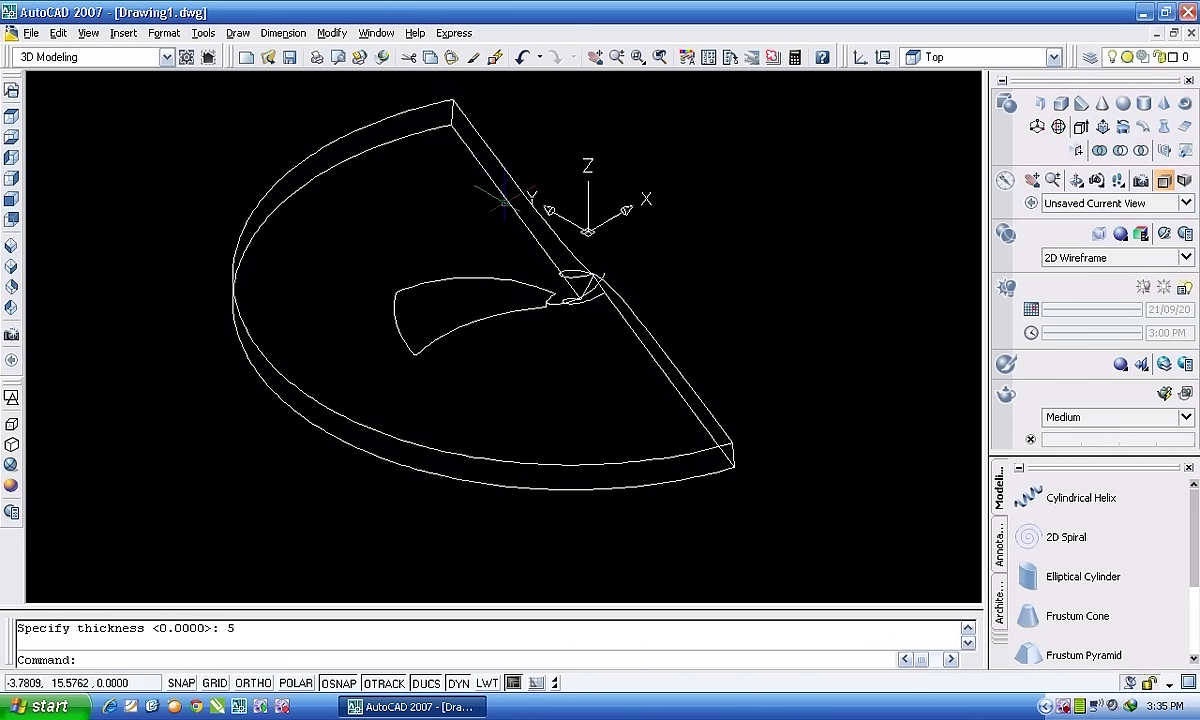
click(12, 466)
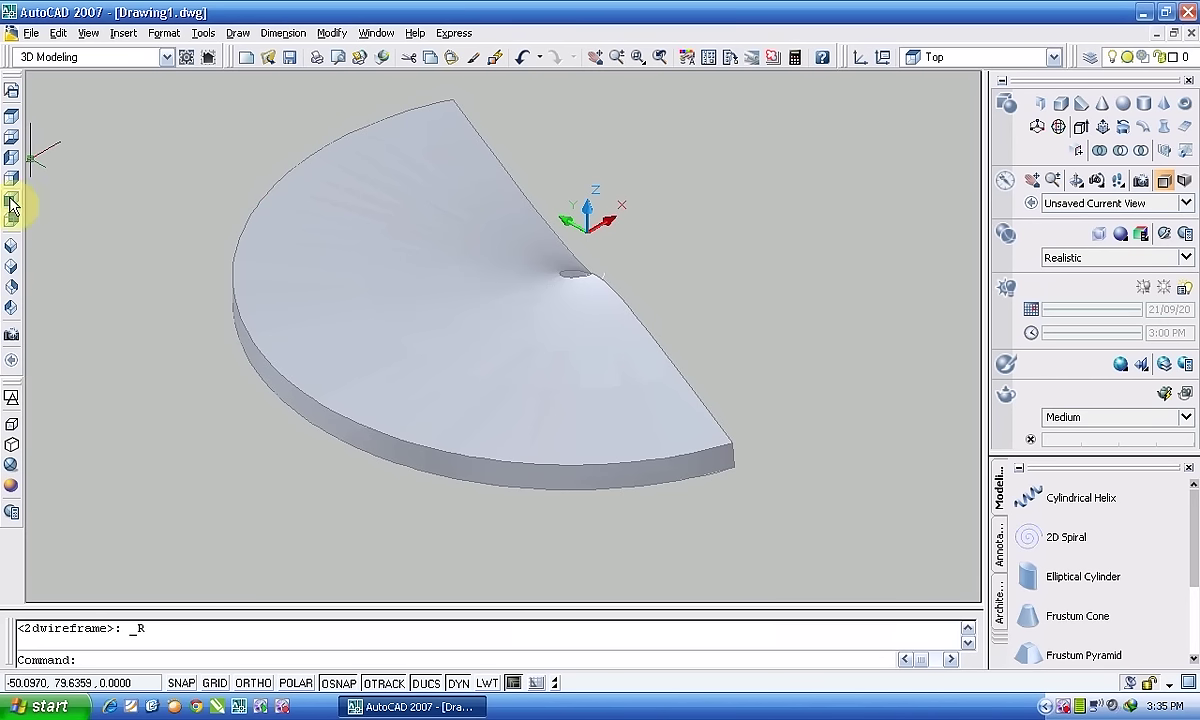
click(12, 400)
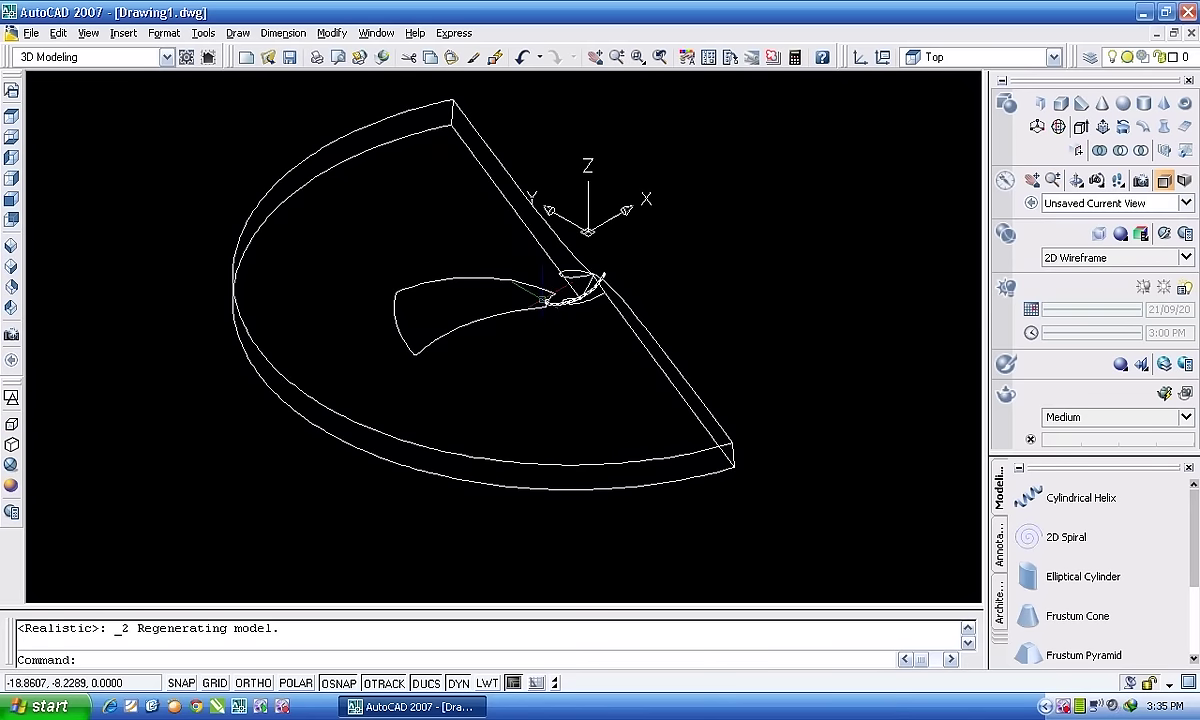
Extrude the curved blade profile upward into a tall column and apply the Realistic visual style.
click(1081, 128)
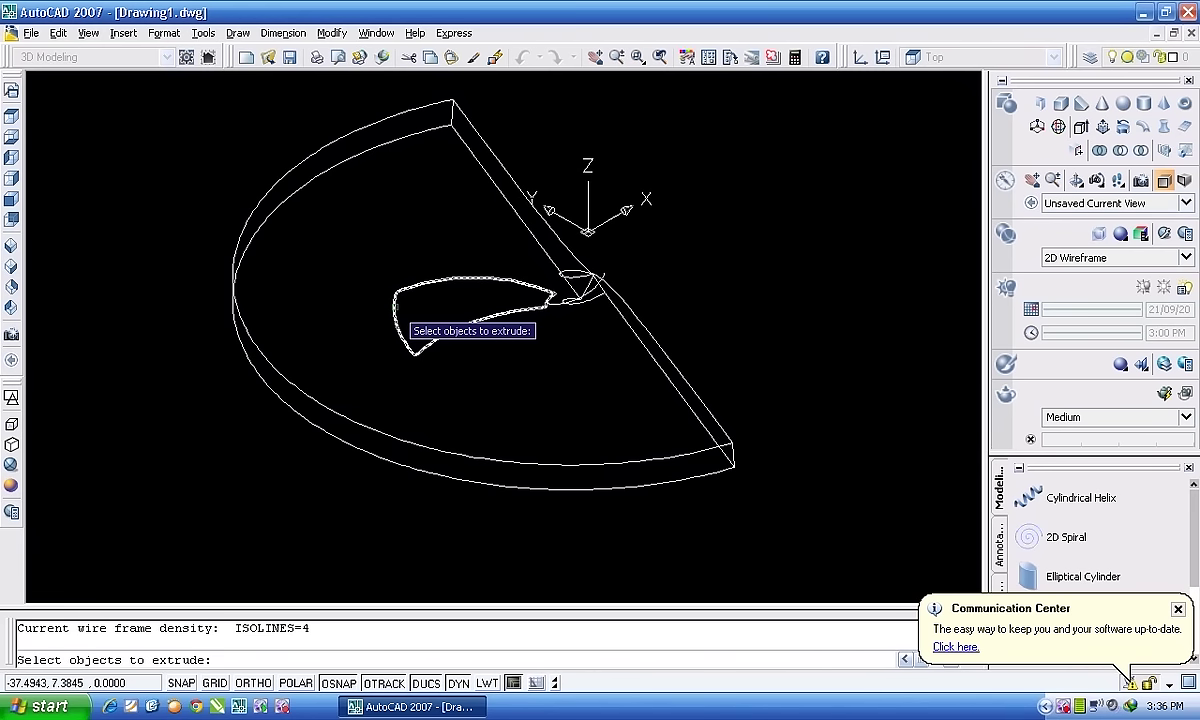
click(509, 282)
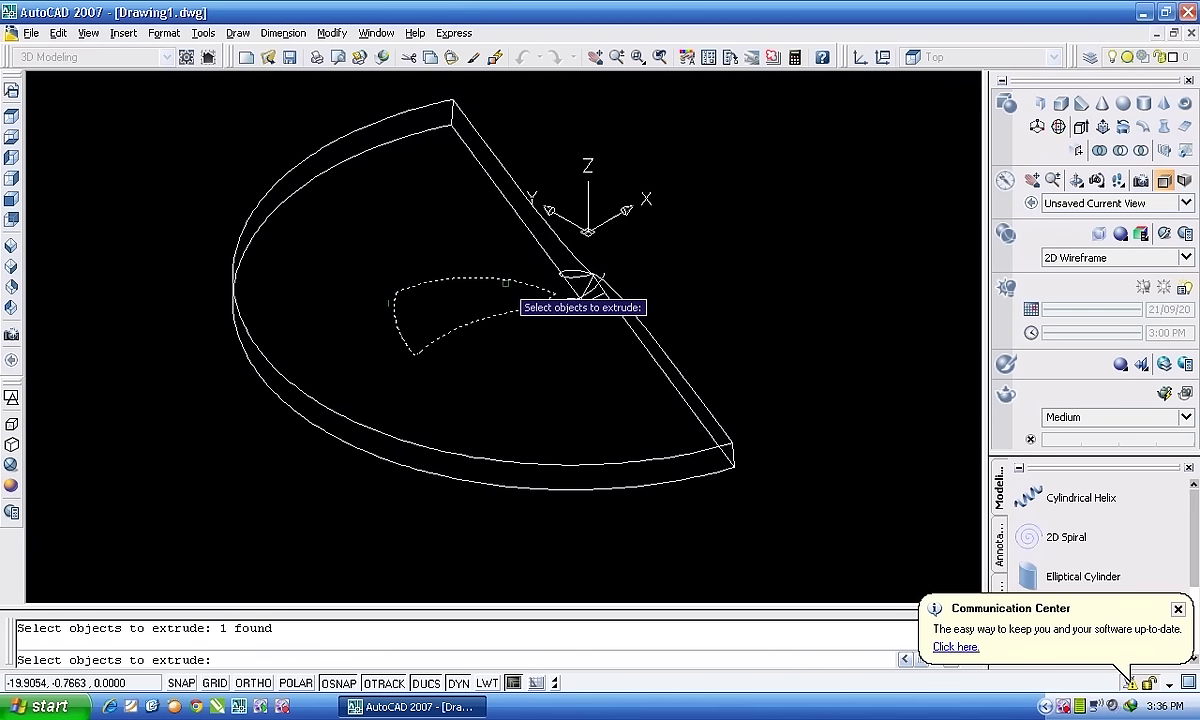
key(Return)
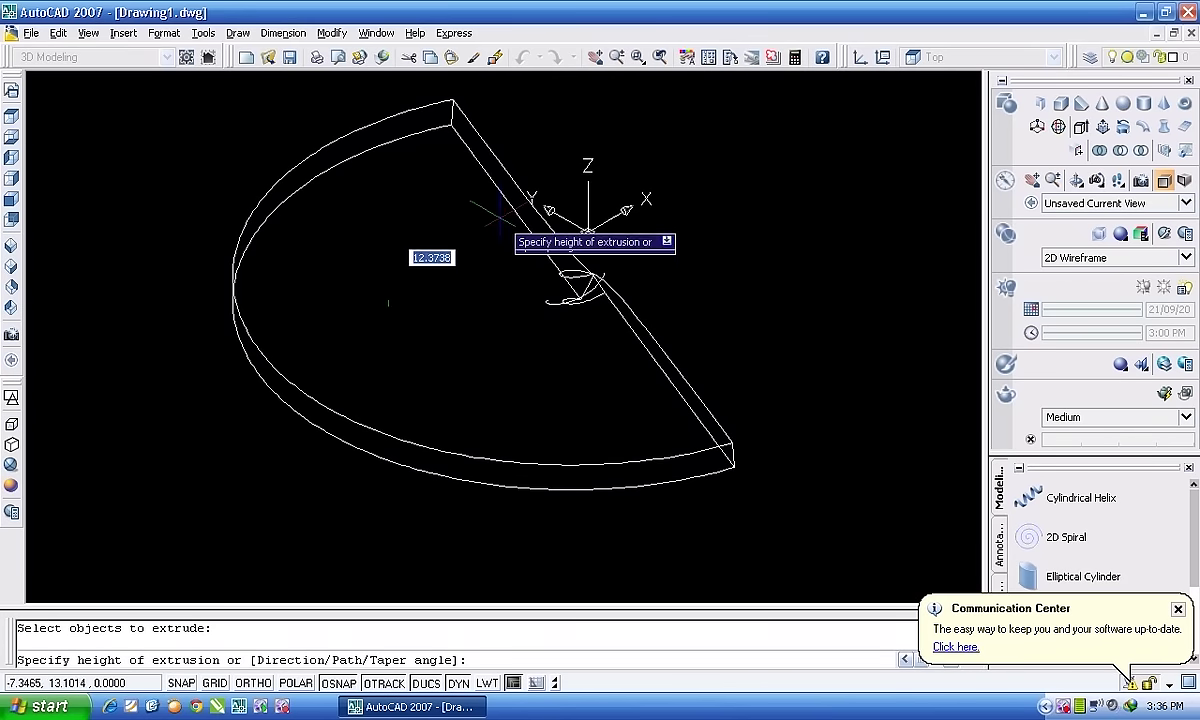
scroll(462, 240, down, 2)
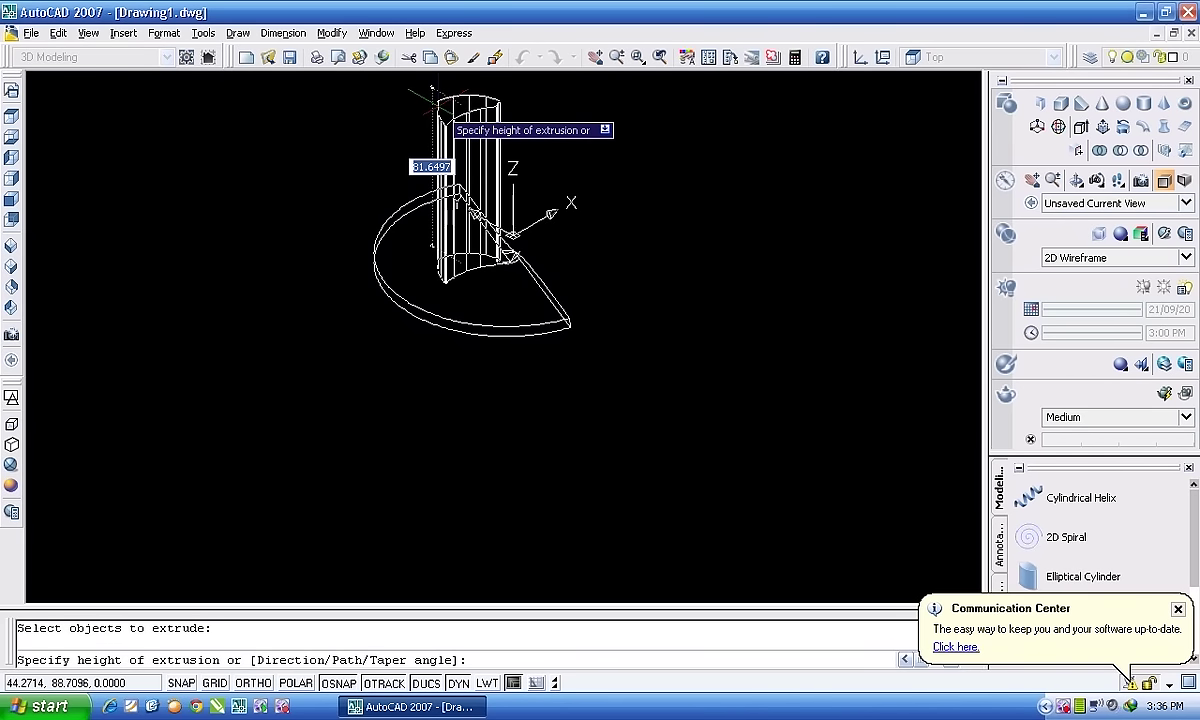
click(440, 112)
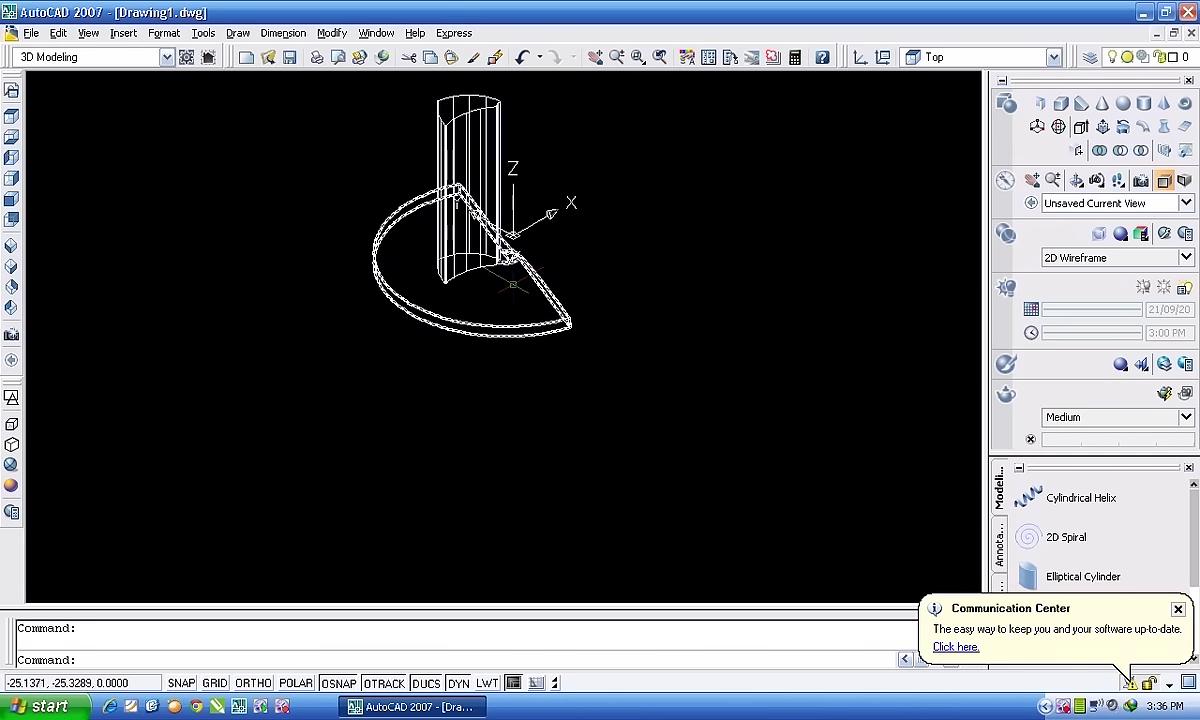
scroll(502, 305, down, 2)
scroll(497, 215, up, 3)
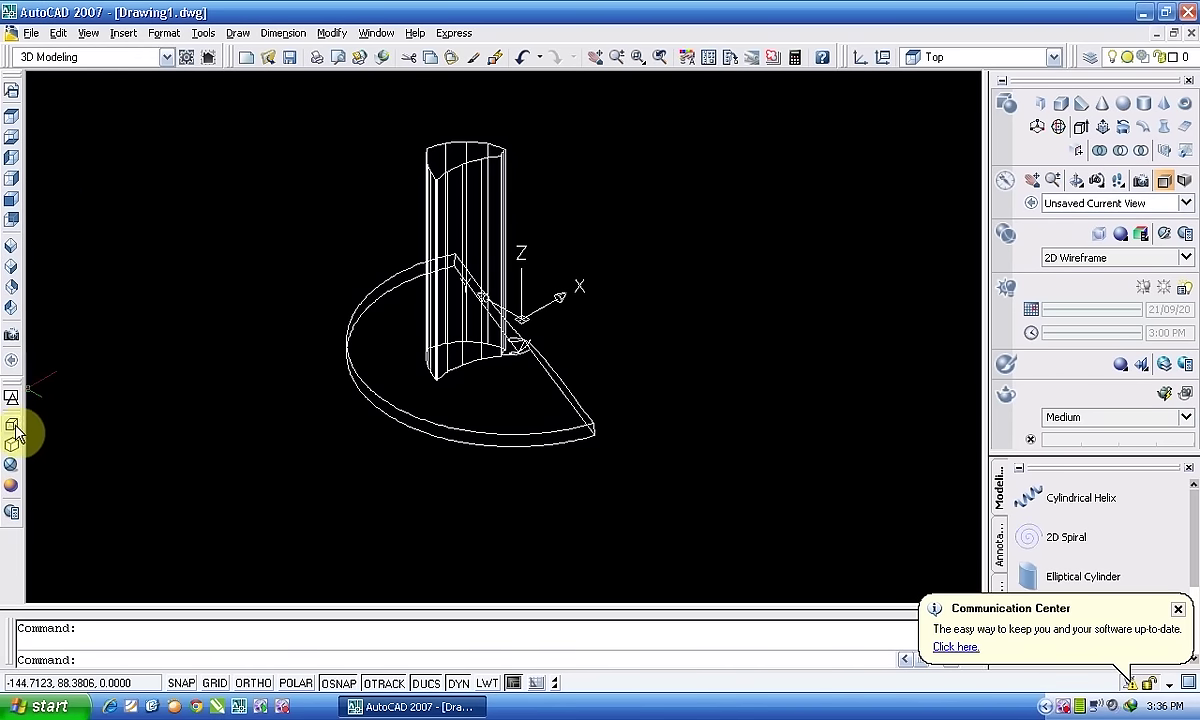
click(11, 464)
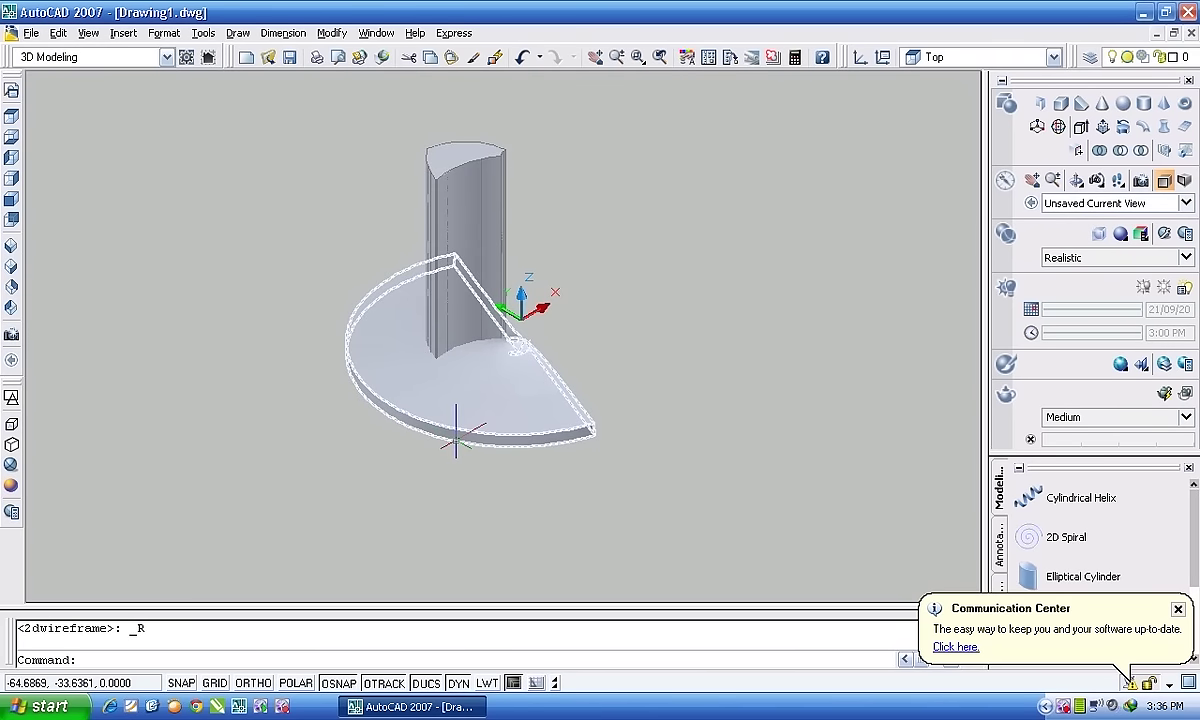
Orbit the model edge-on, then to an angled view looking down on the slab and column.
shift+middle_drag(455, 432, 466, 356)
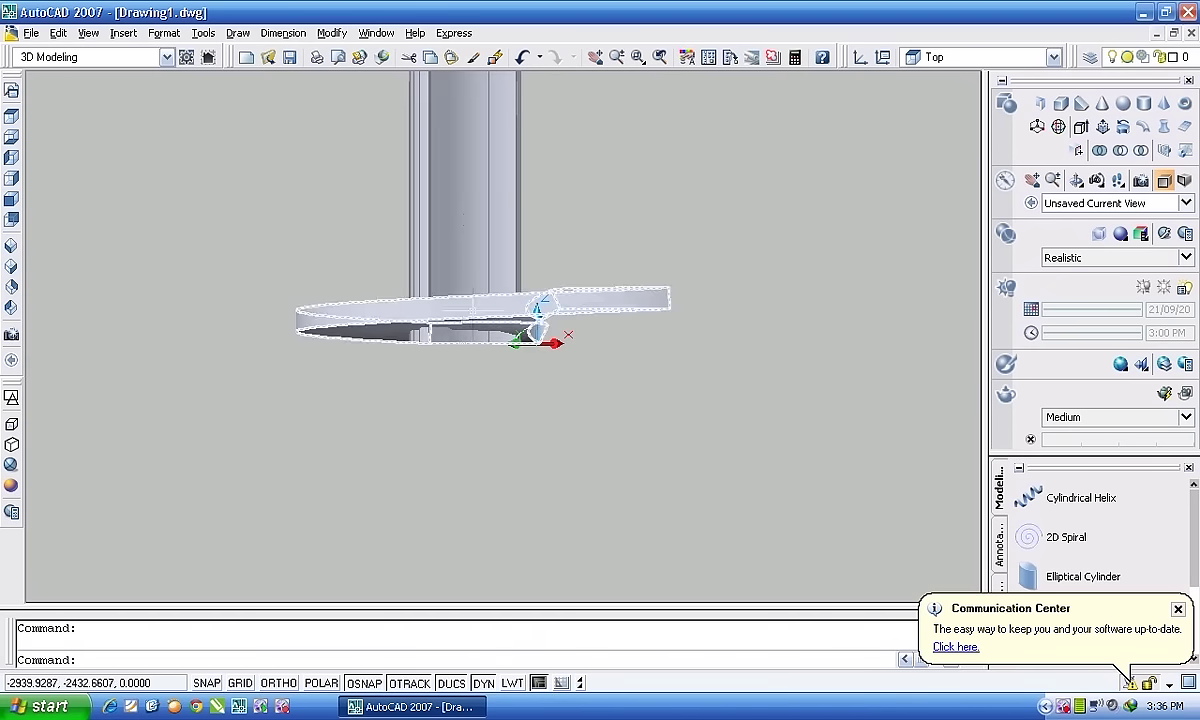
shift+middle_drag(487, 240, 480, 327)
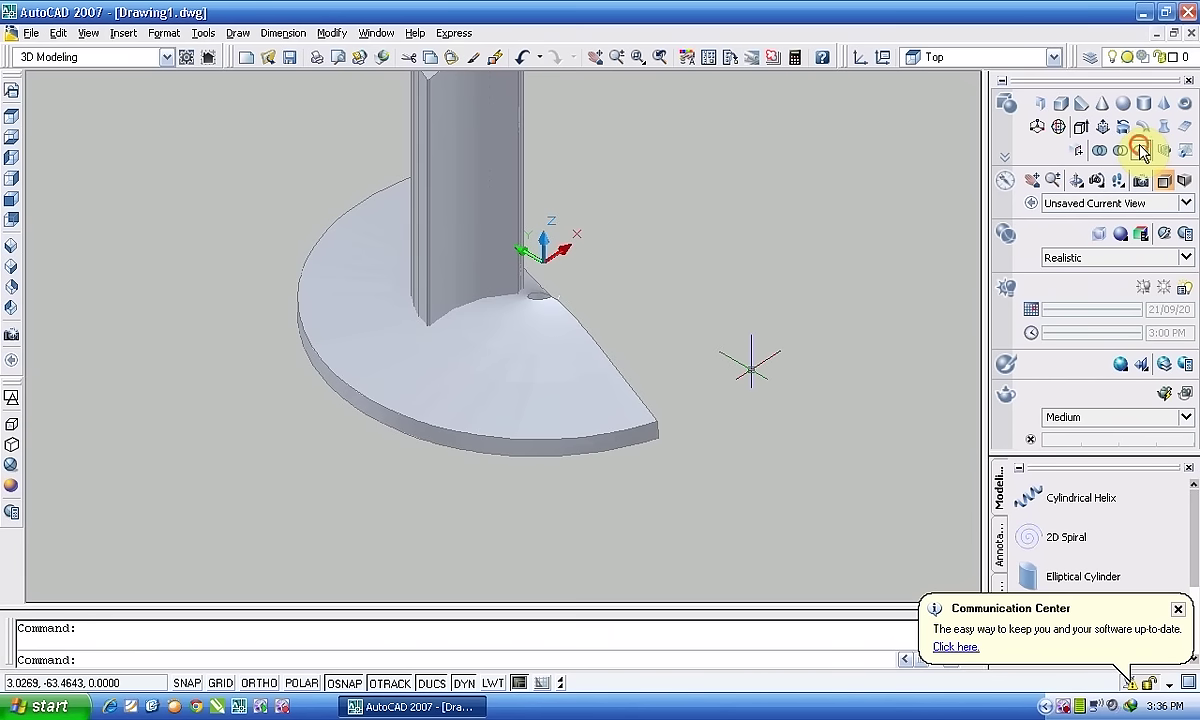
Intersect the tall column with the slab to leave one curved blade solid, then select it.
click(1141, 150)
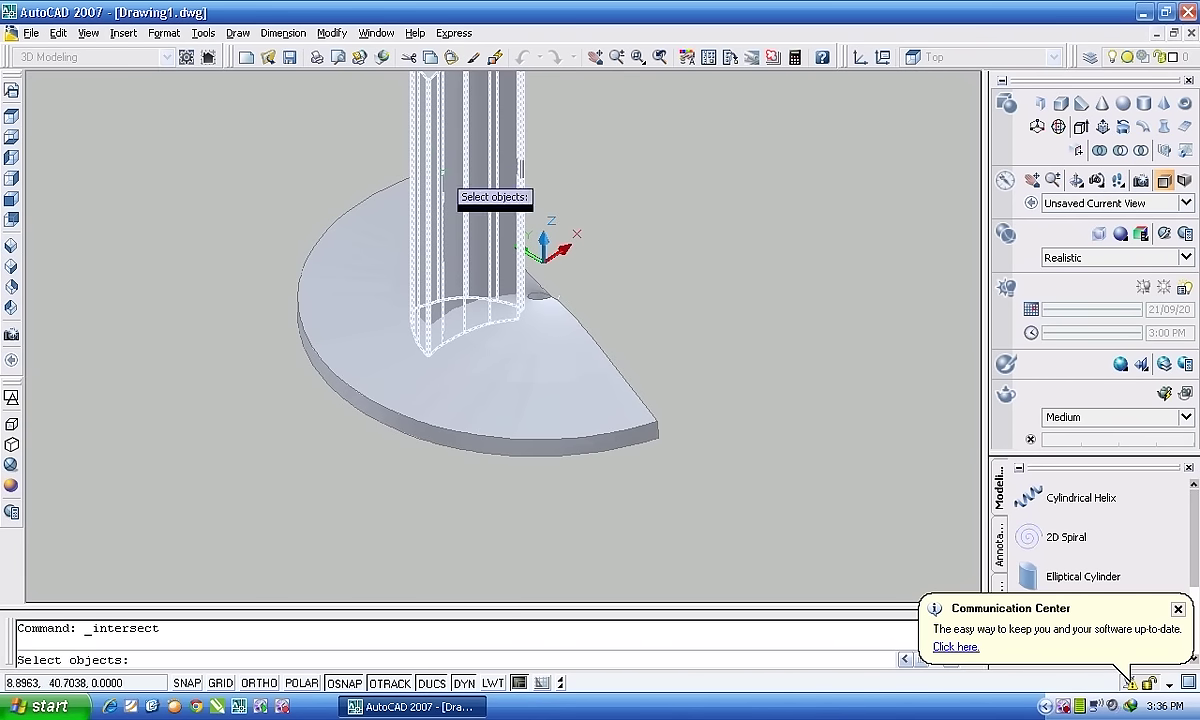
click(427, 152)
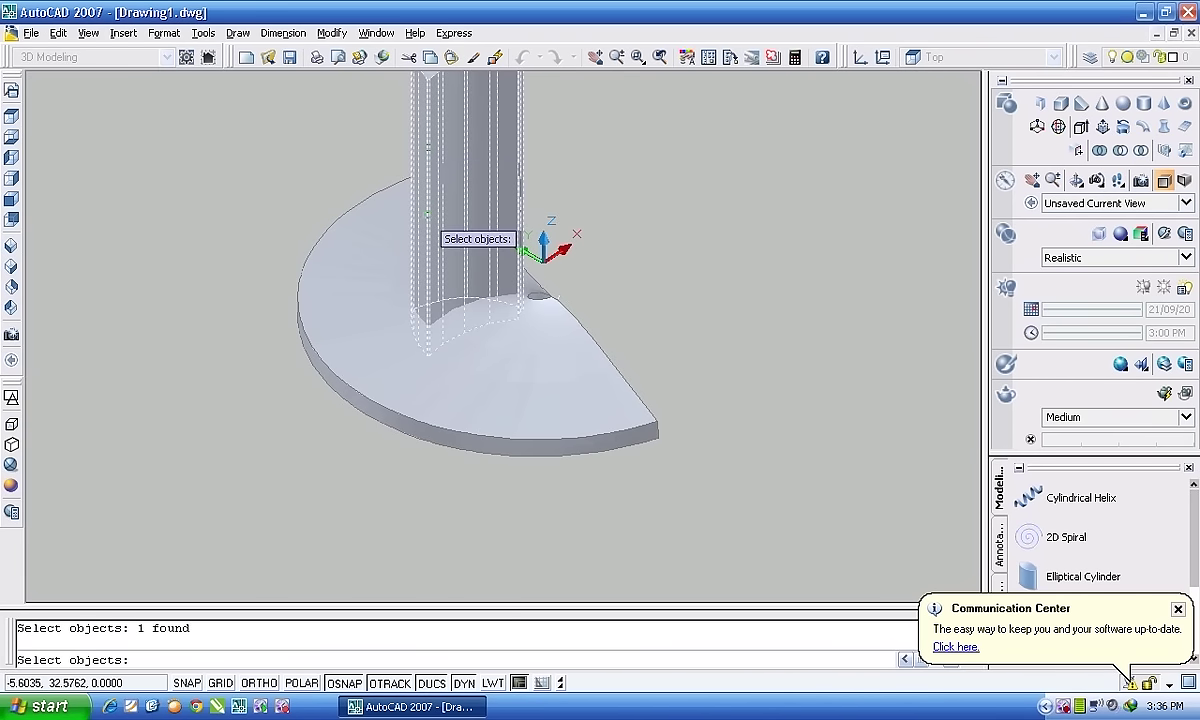
click(340, 325)
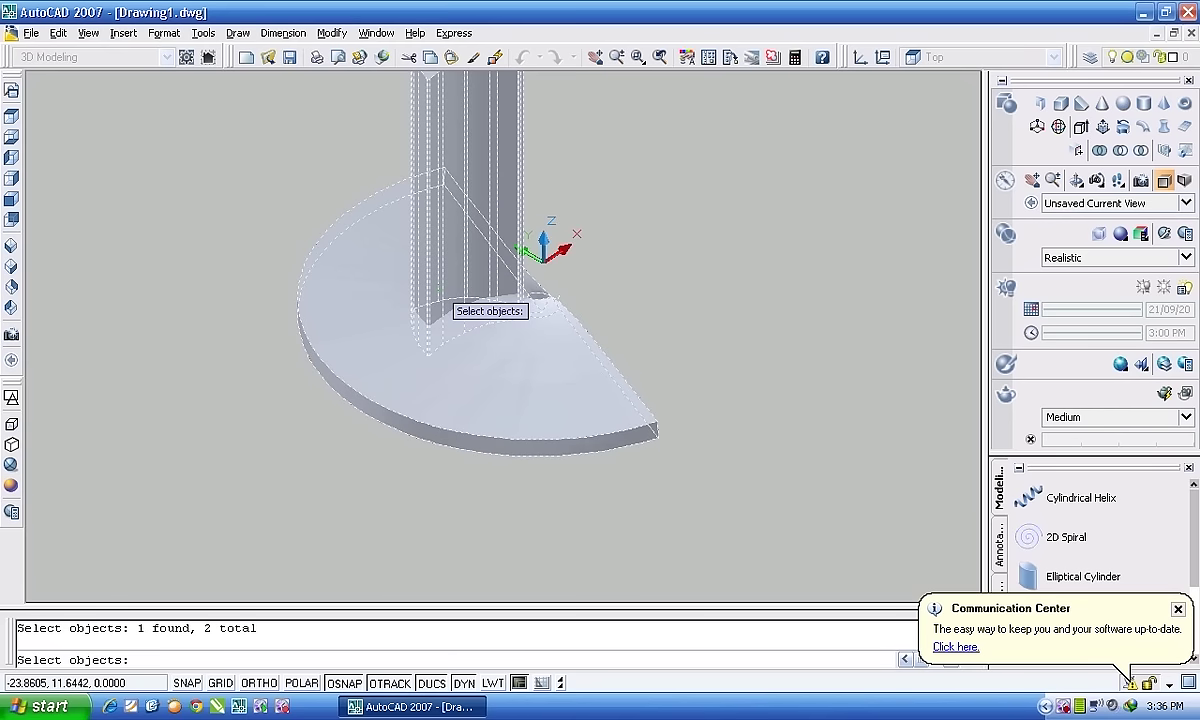
key(Return)
scroll(495, 290, up, 4)
click(383, 252)
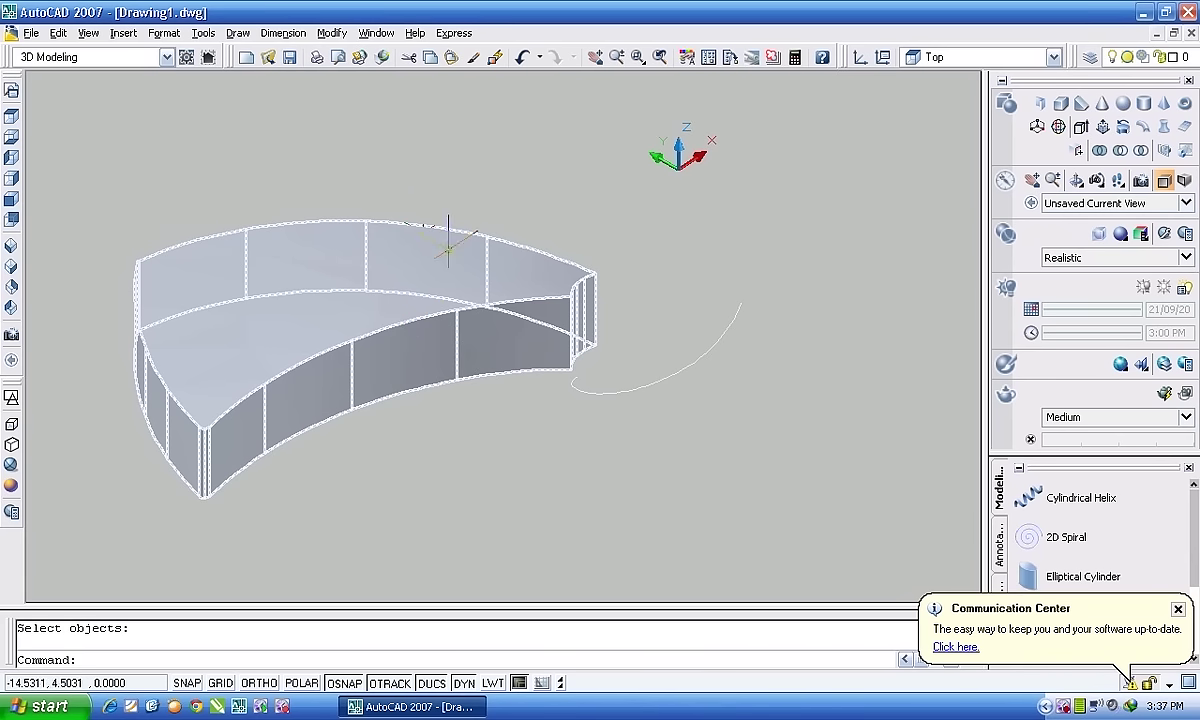
Start a fillet on the first blade edge with a radius of 2.
key(Return)
text(f)
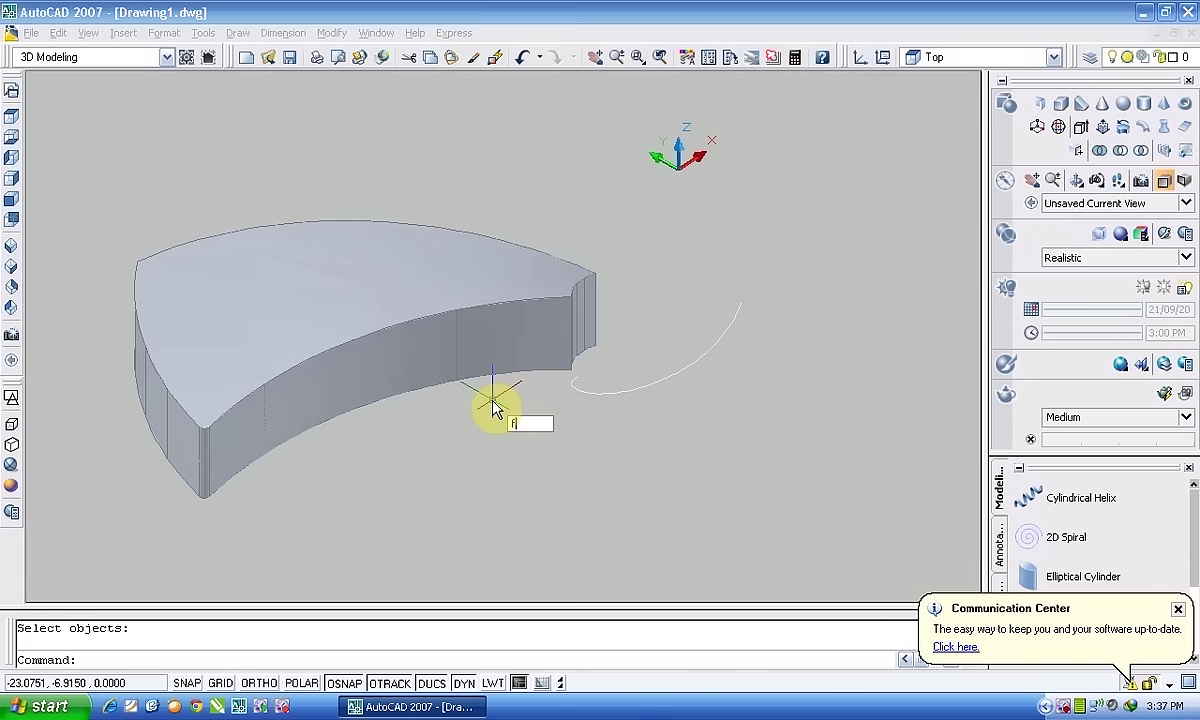
key(Return)
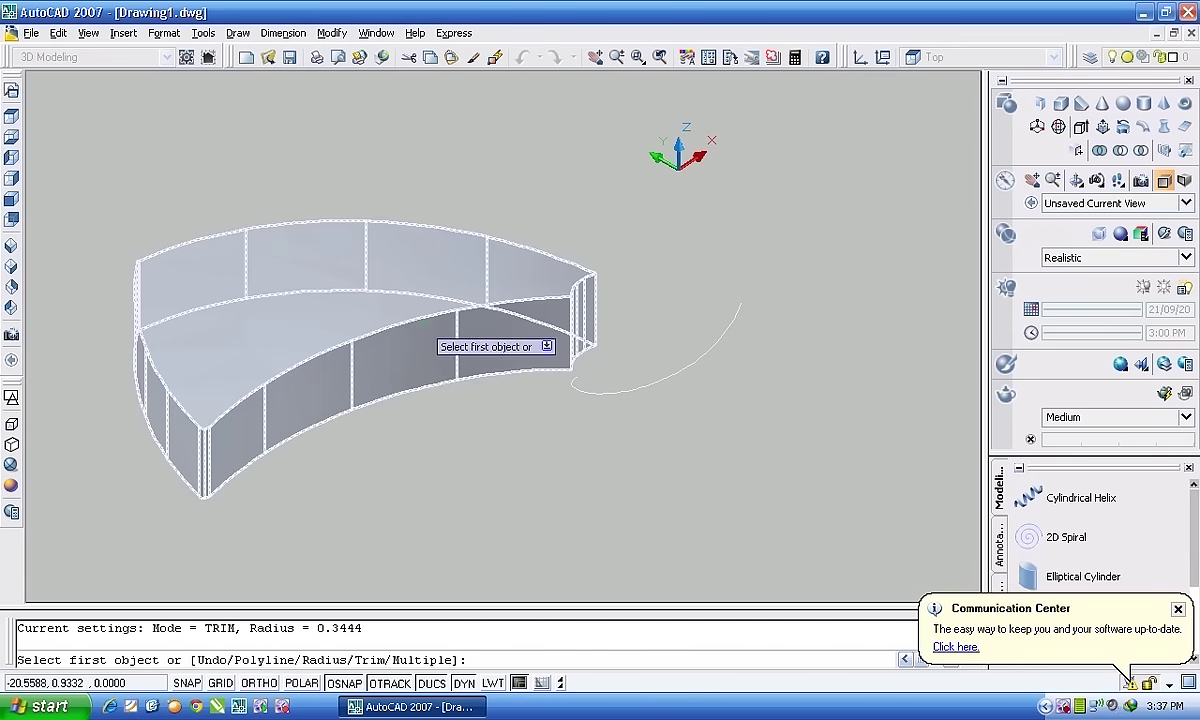
click(414, 320)
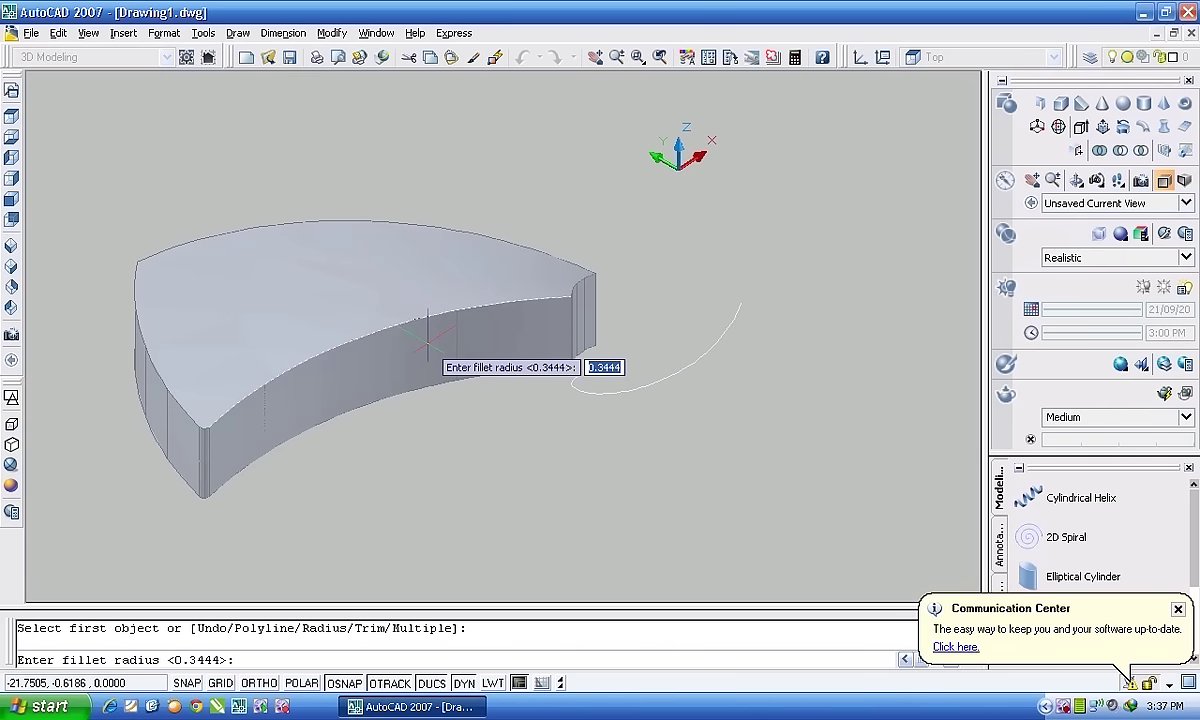
text(2)
key(Return)
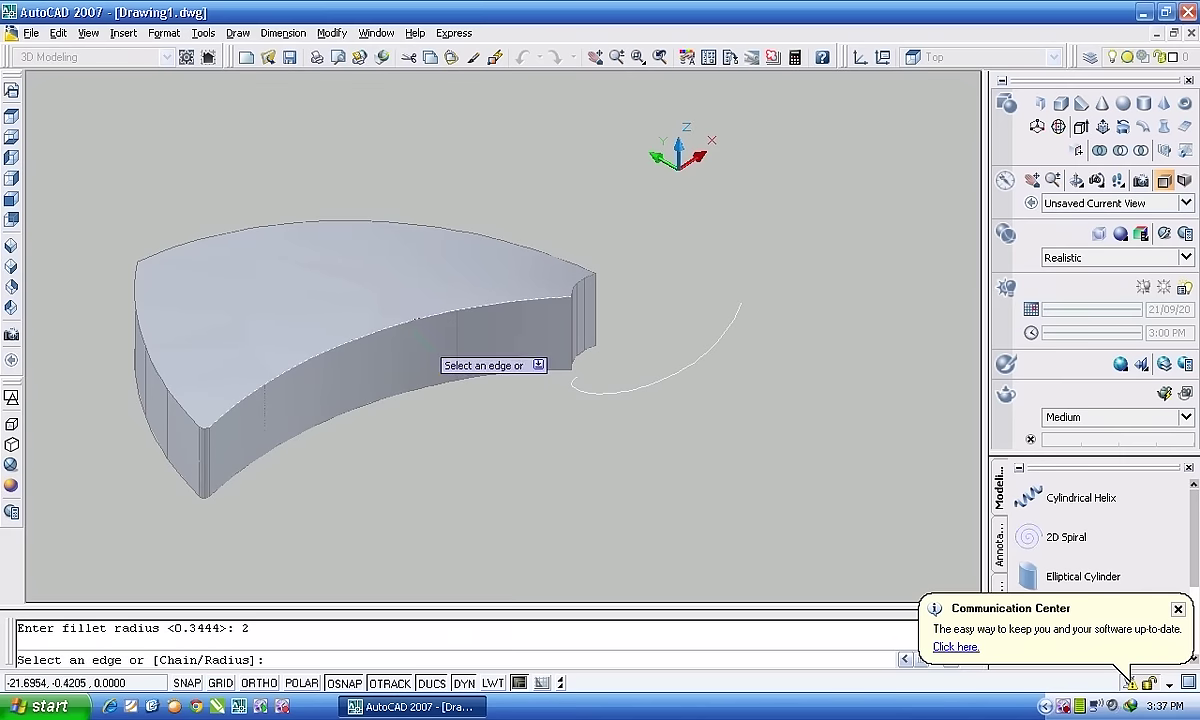
Add the left, top and remaining blade edges and apply the radius-2 fillet to all five.
click(400, 326)
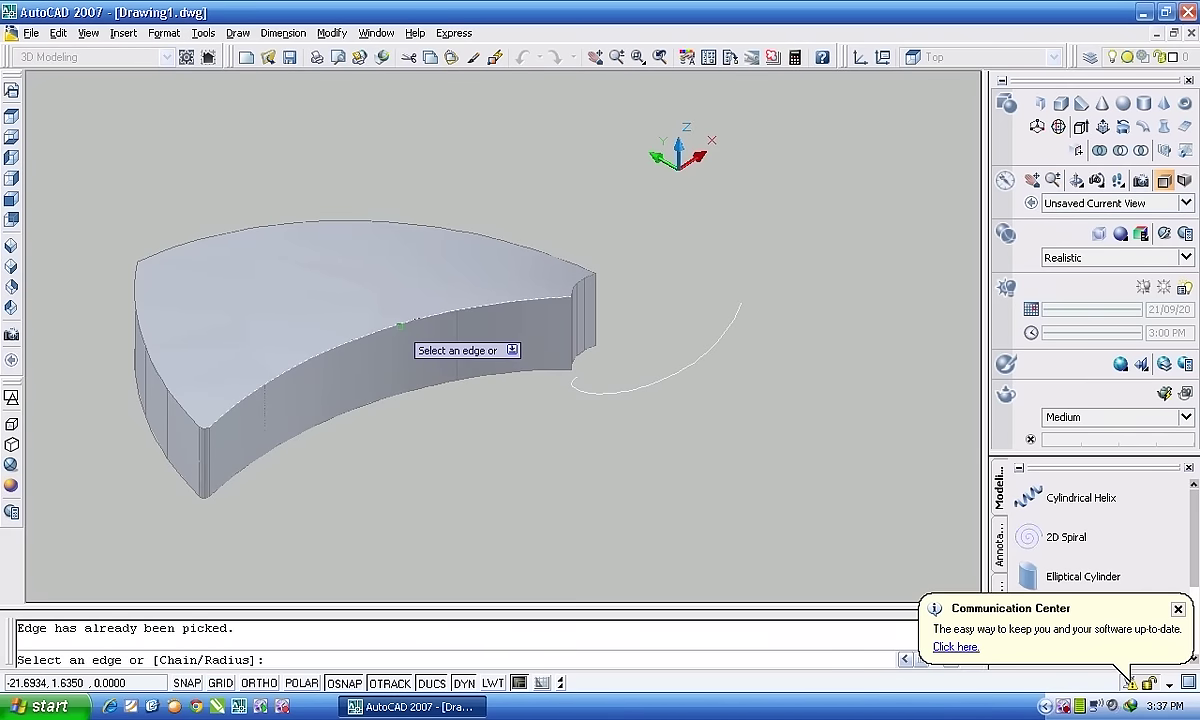
click(165, 380)
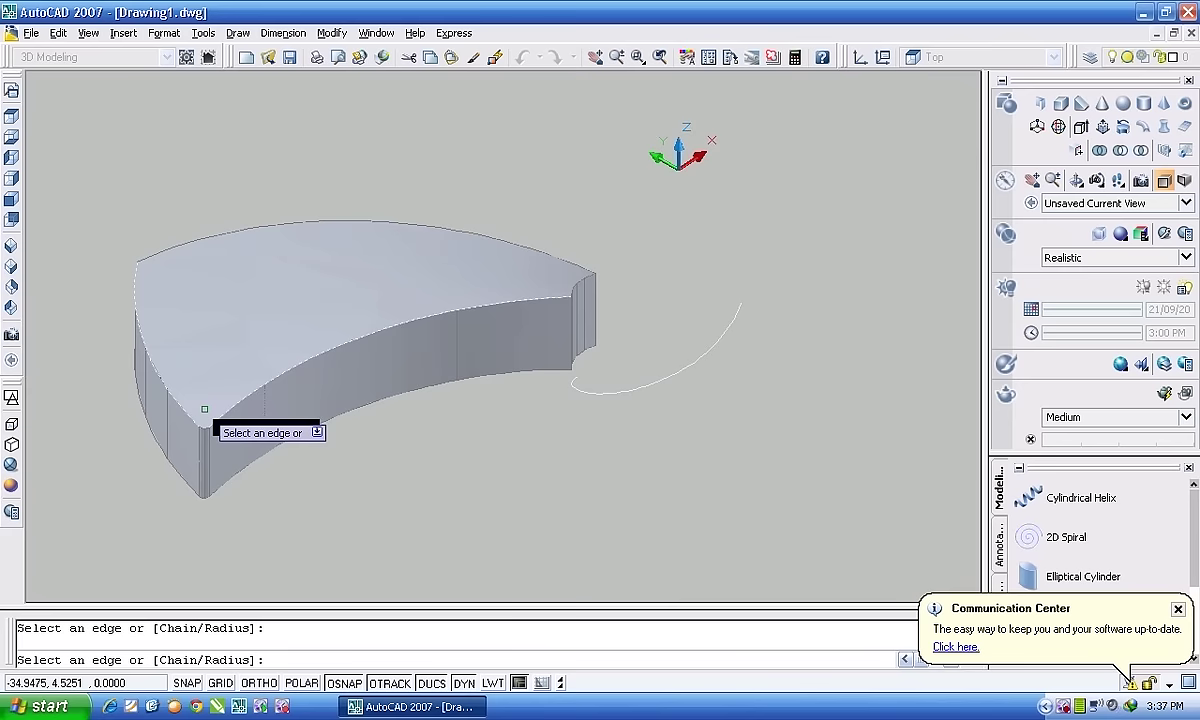
scroll(236, 470, up, 5)
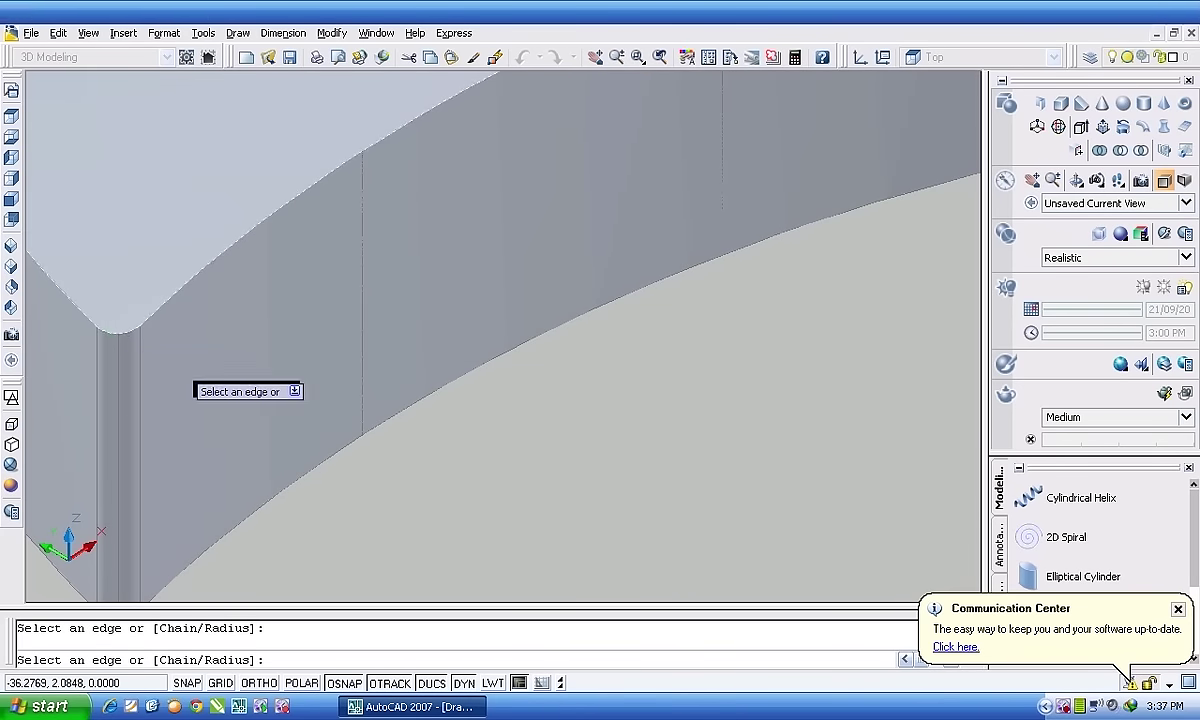
scroll(200, 372, down, 4)
scroll(222, 395, down, 2)
scroll(178, 320, up, 3)
scroll(160, 335, up, 3)
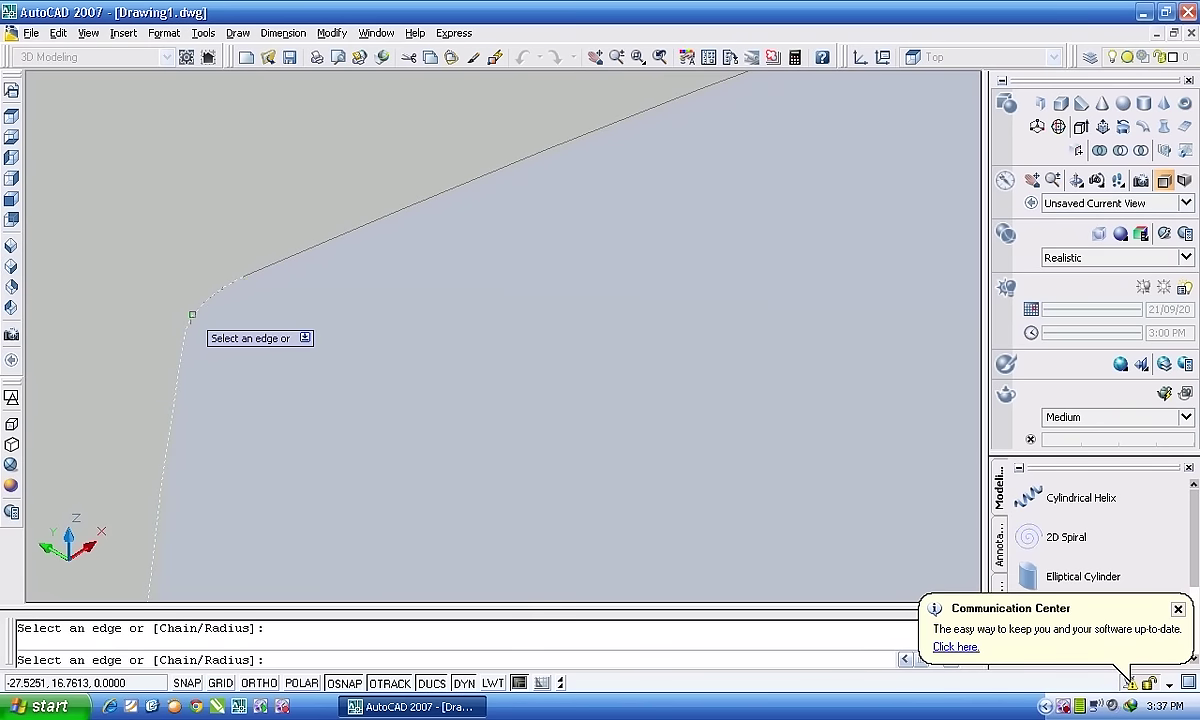
click(245, 258)
scroll(290, 270, down, 1)
scroll(330, 241, down, 2)
scroll(330, 241, down, 2)
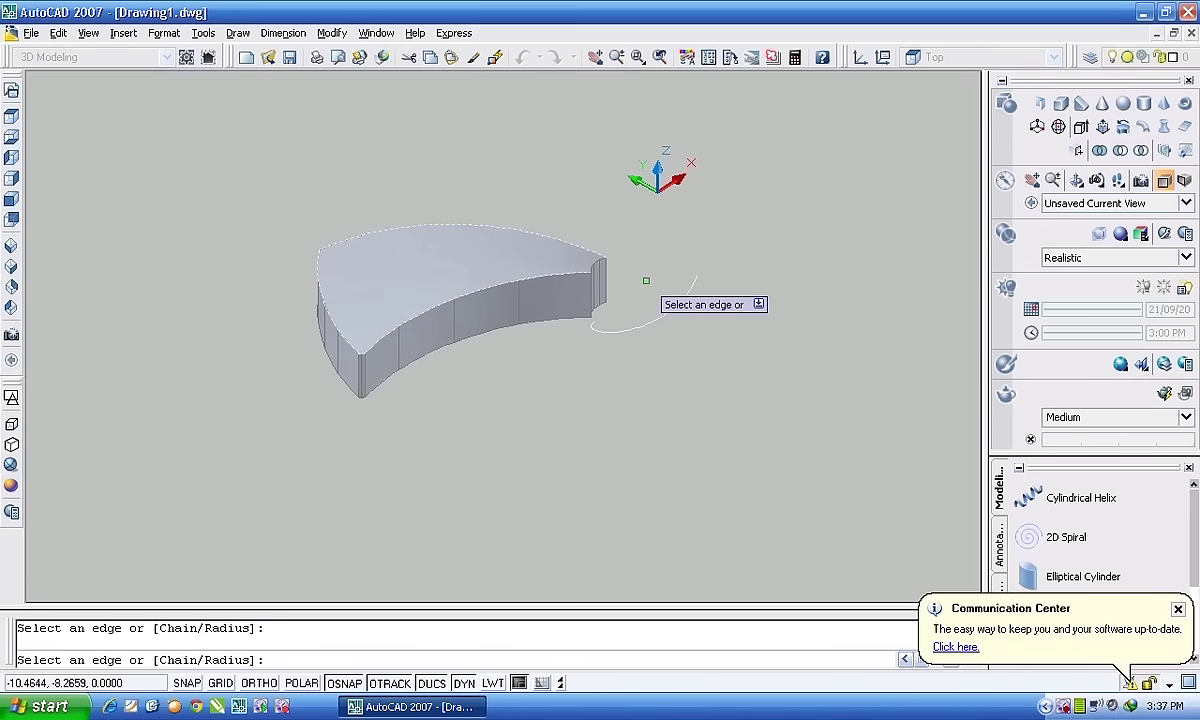
key(Return)
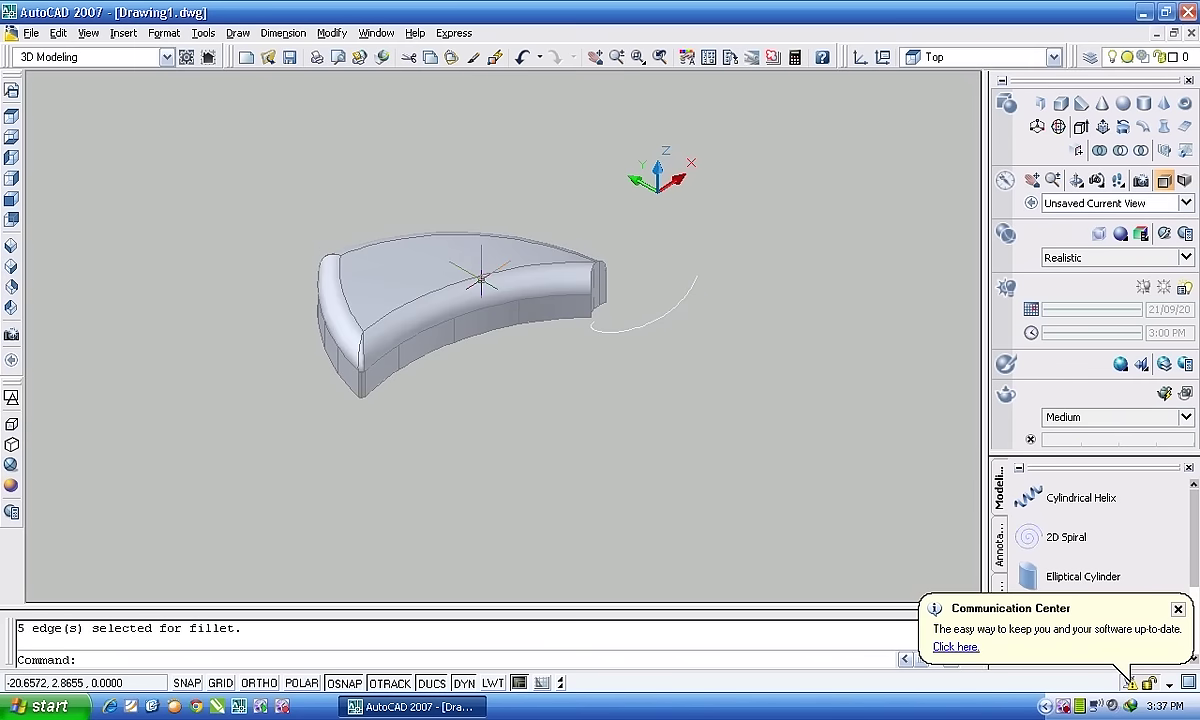
scroll(477, 276, up, 3)
scroll(519, 225, up, 2)
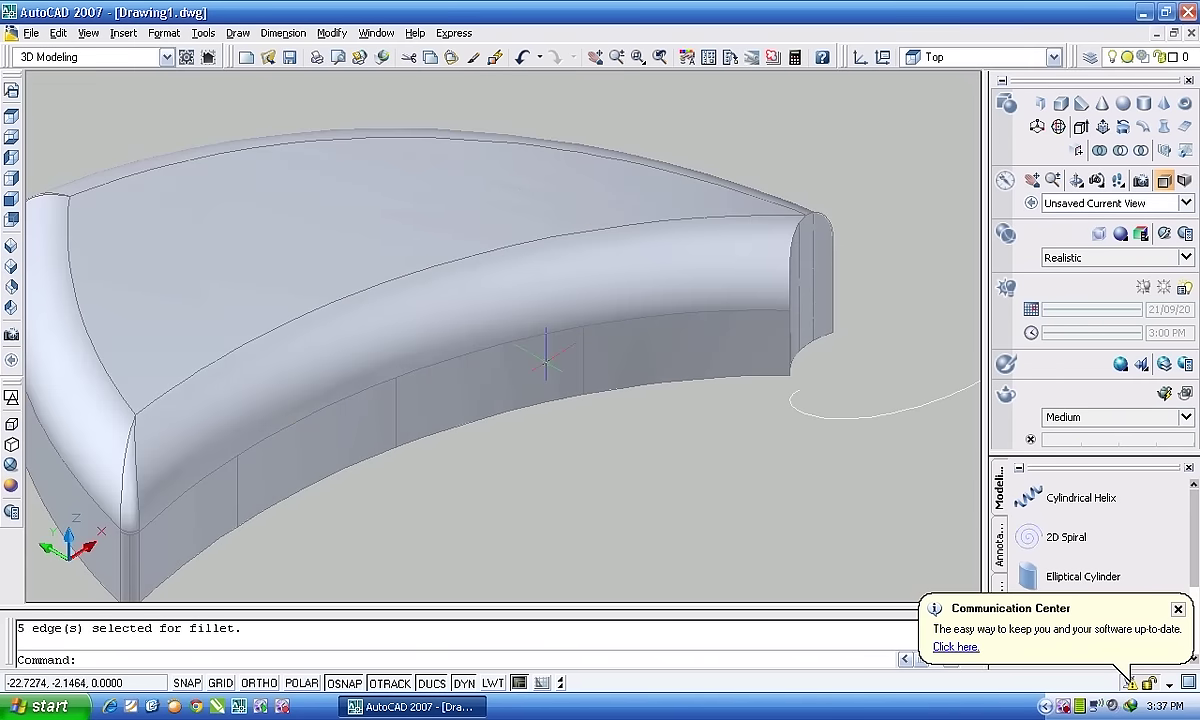
scroll(545, 355, down, 3)
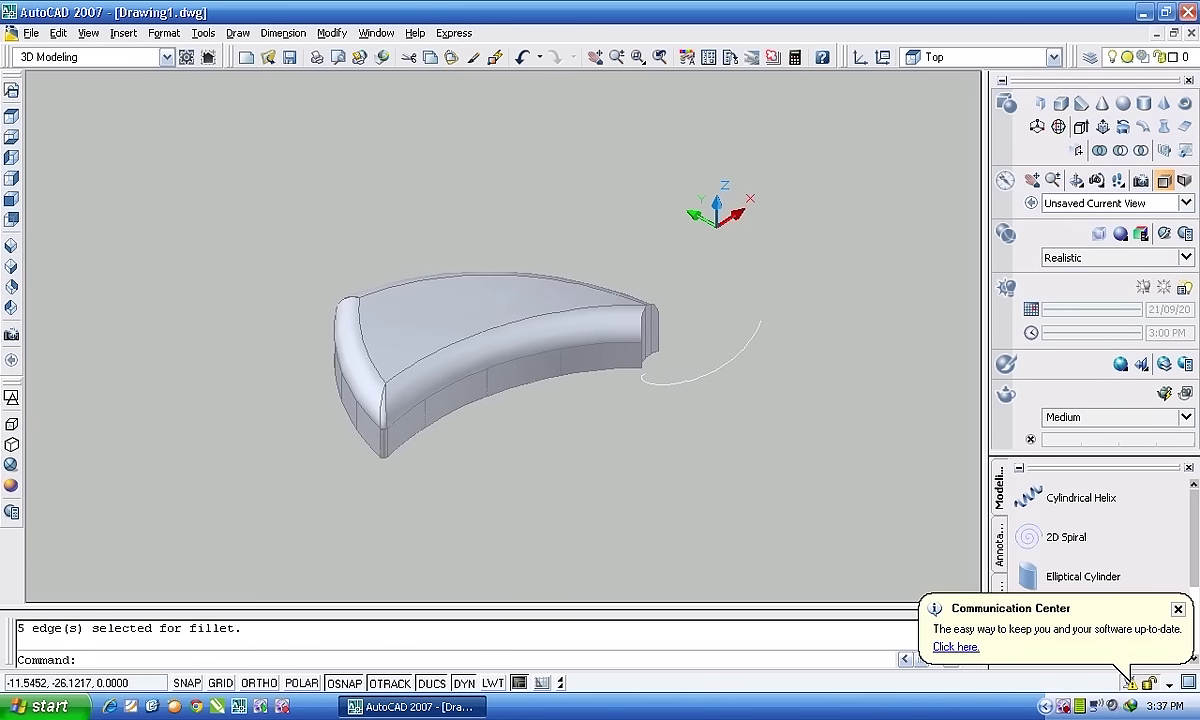
Switch to the Top view with the 2D Wireframe visual style.
click(12, 118)
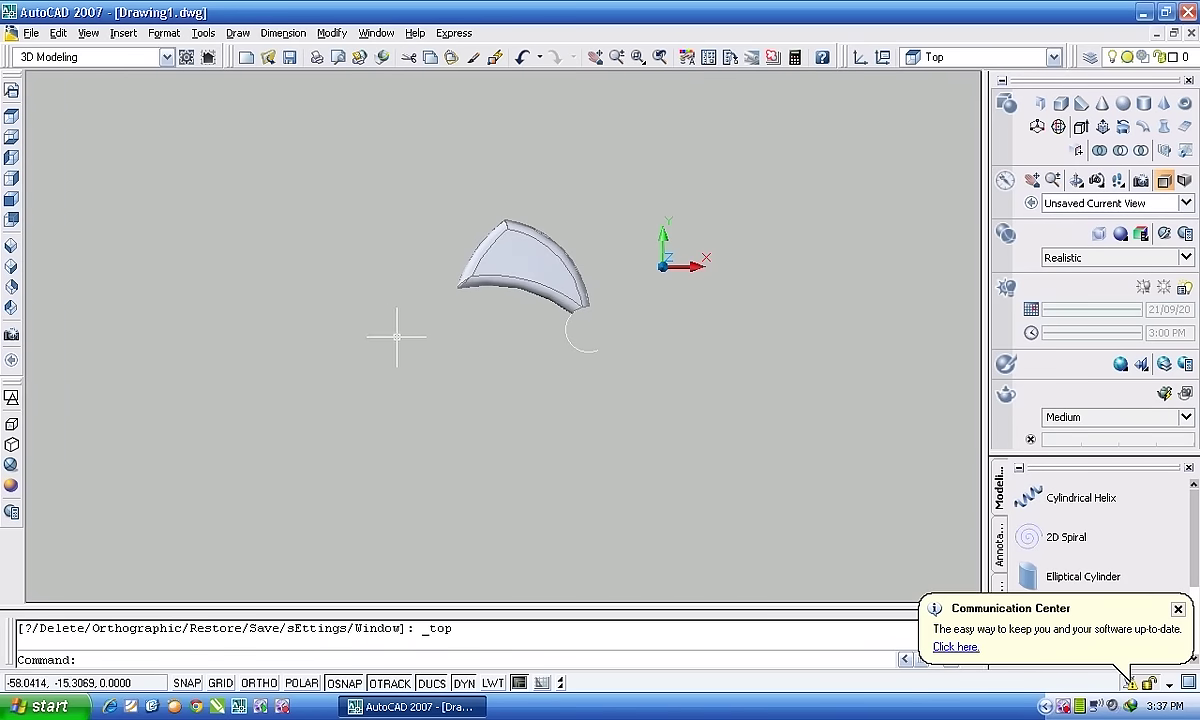
click(11, 397)
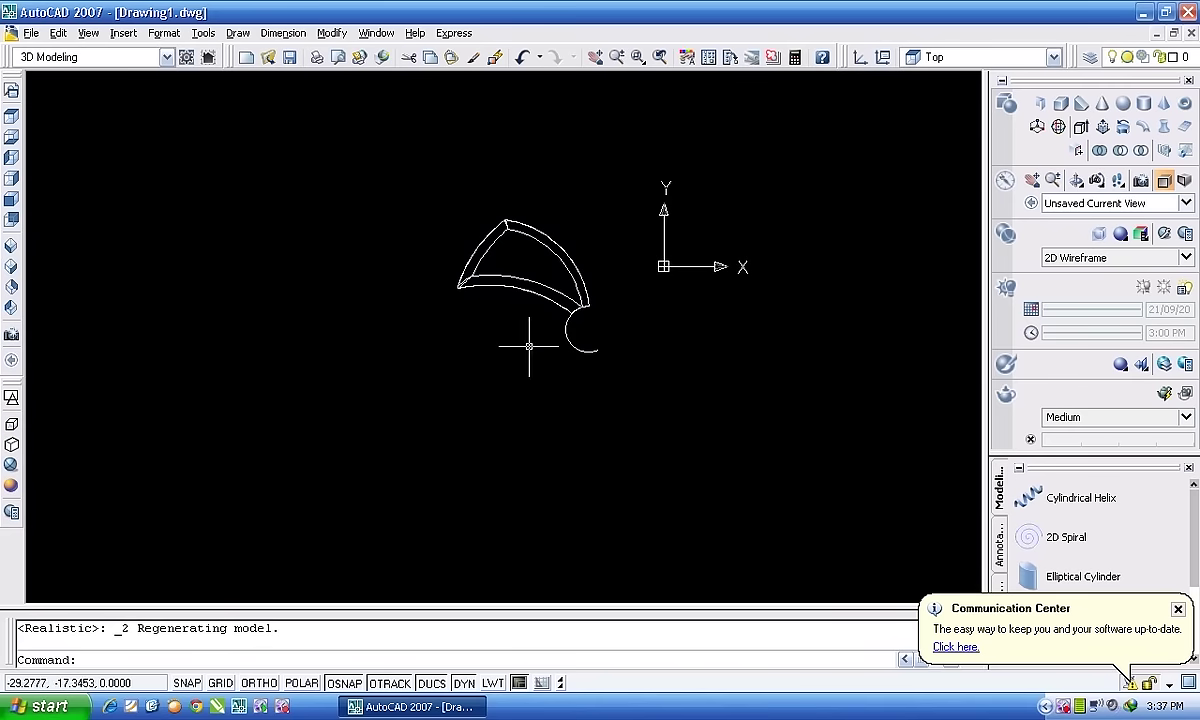
scroll(640, 311, up, 6)
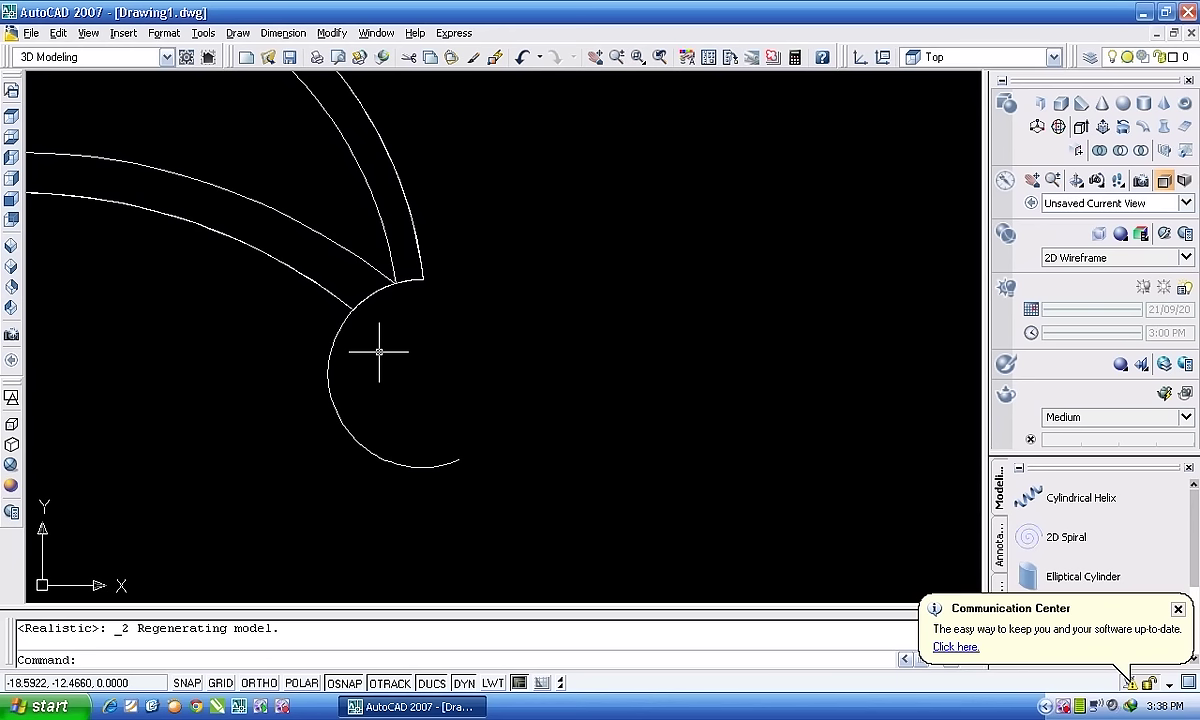
Draw a radius-5 circle centred inside the blade's end arc, reaching the blade corner.
text(c)
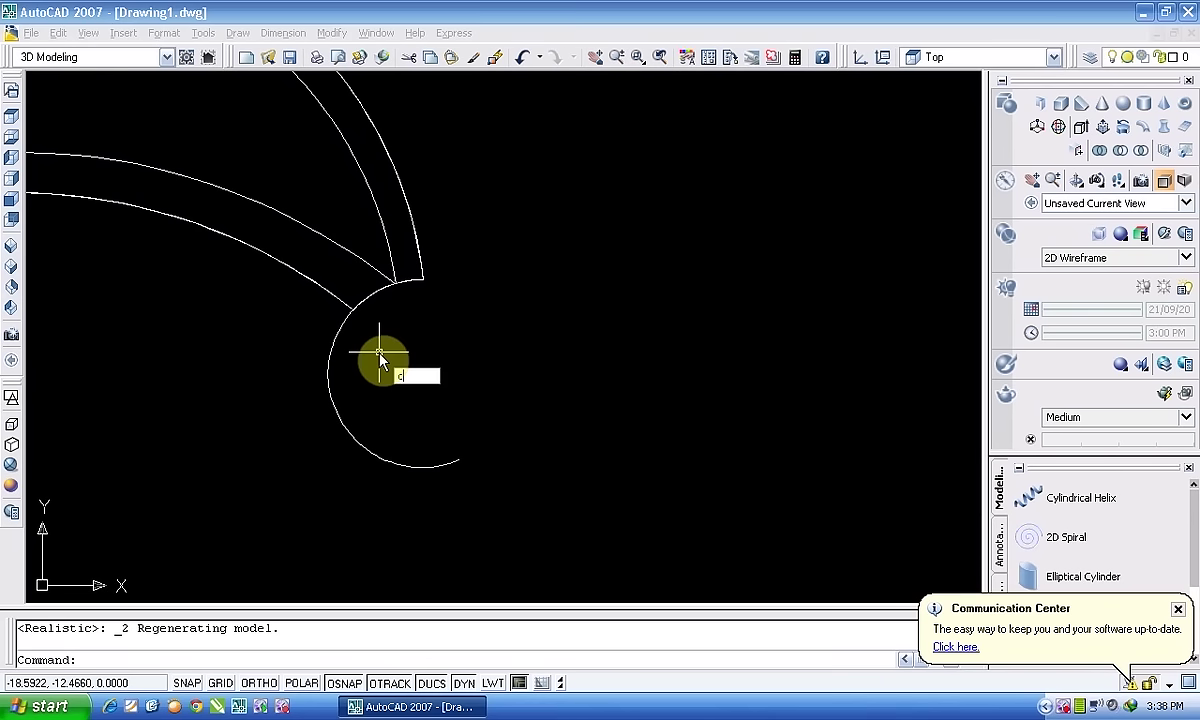
key(Return)
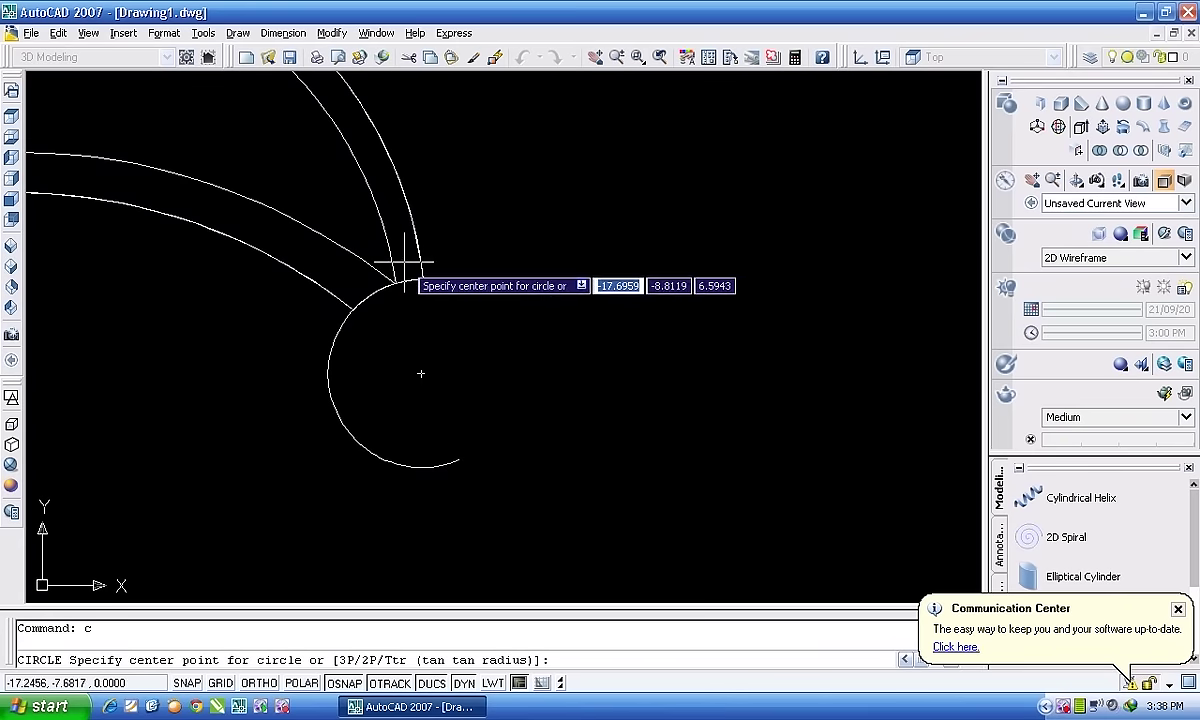
click(421, 373)
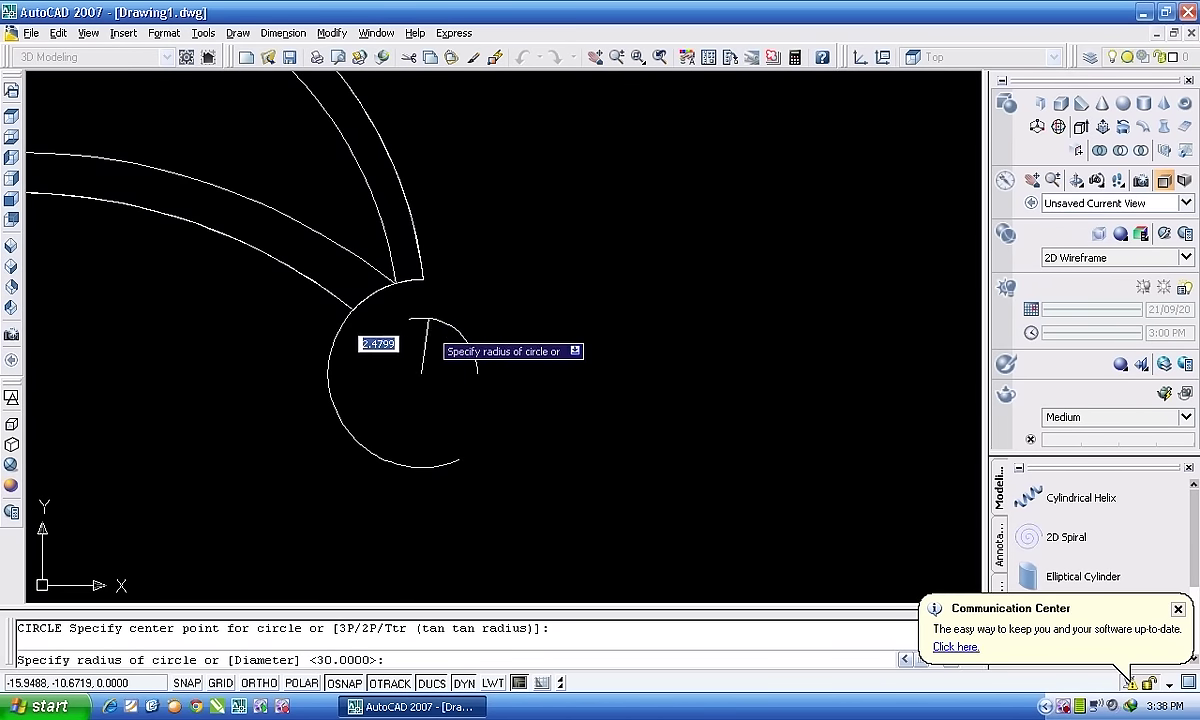
click(422, 279)
scroll(536, 351, down, 3)
scroll(459, 320, up, 4)
scroll(486, 360, down, 4)
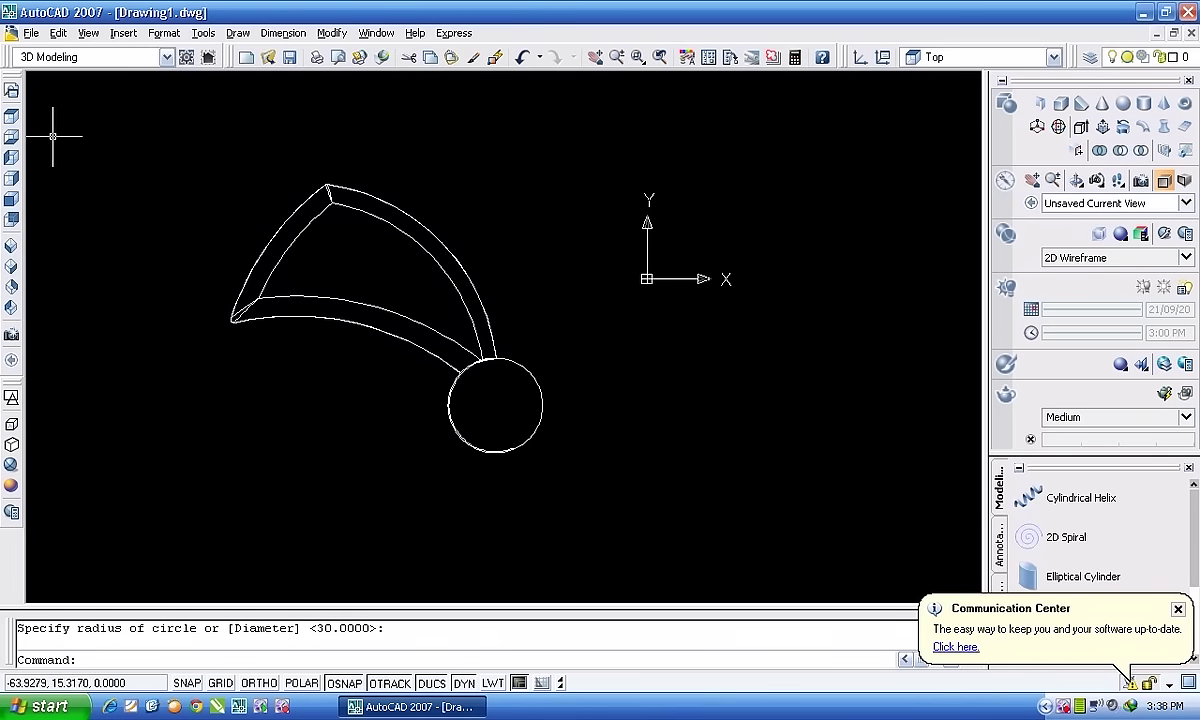
click(12, 120)
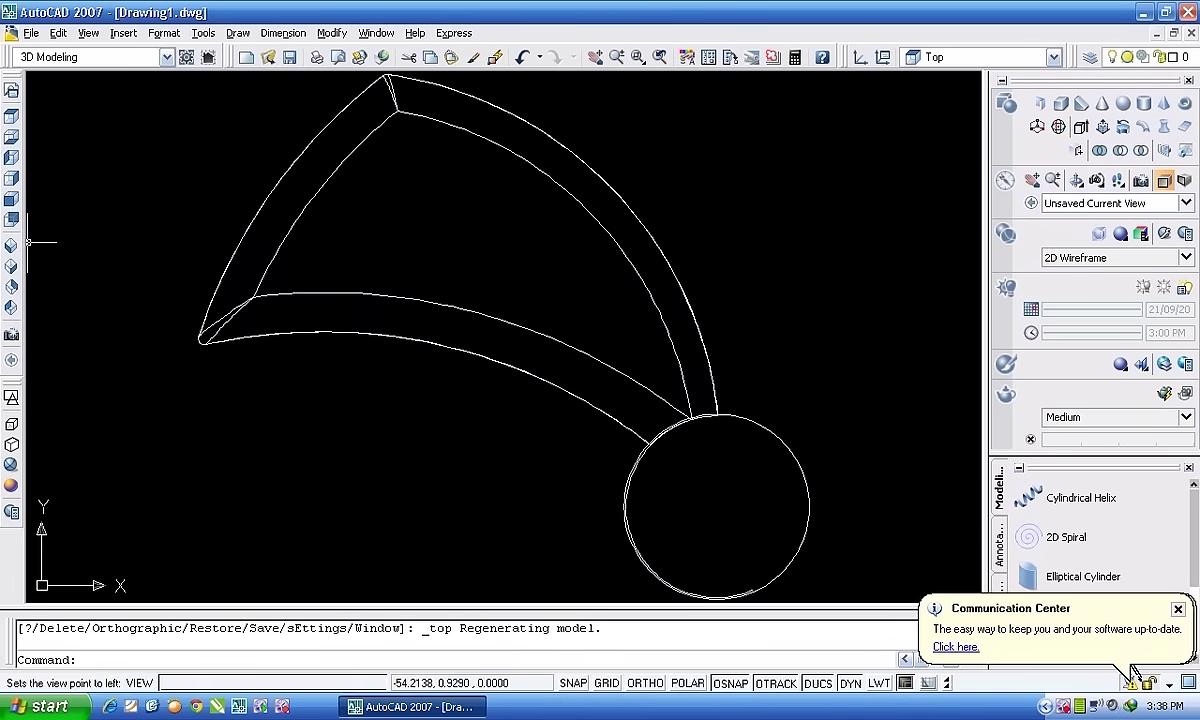
In SW Isometric view, extrude the hub circle upward into a tall cylinder.
click(12, 256)
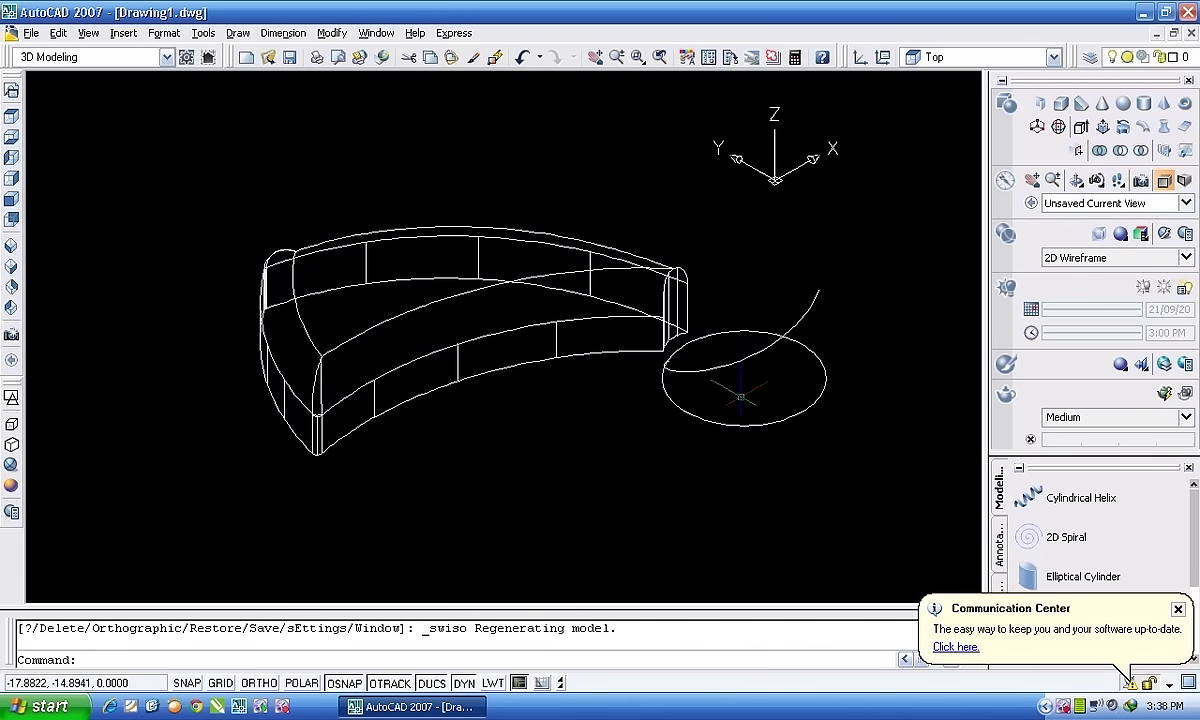
click(1081, 126)
click(826, 369)
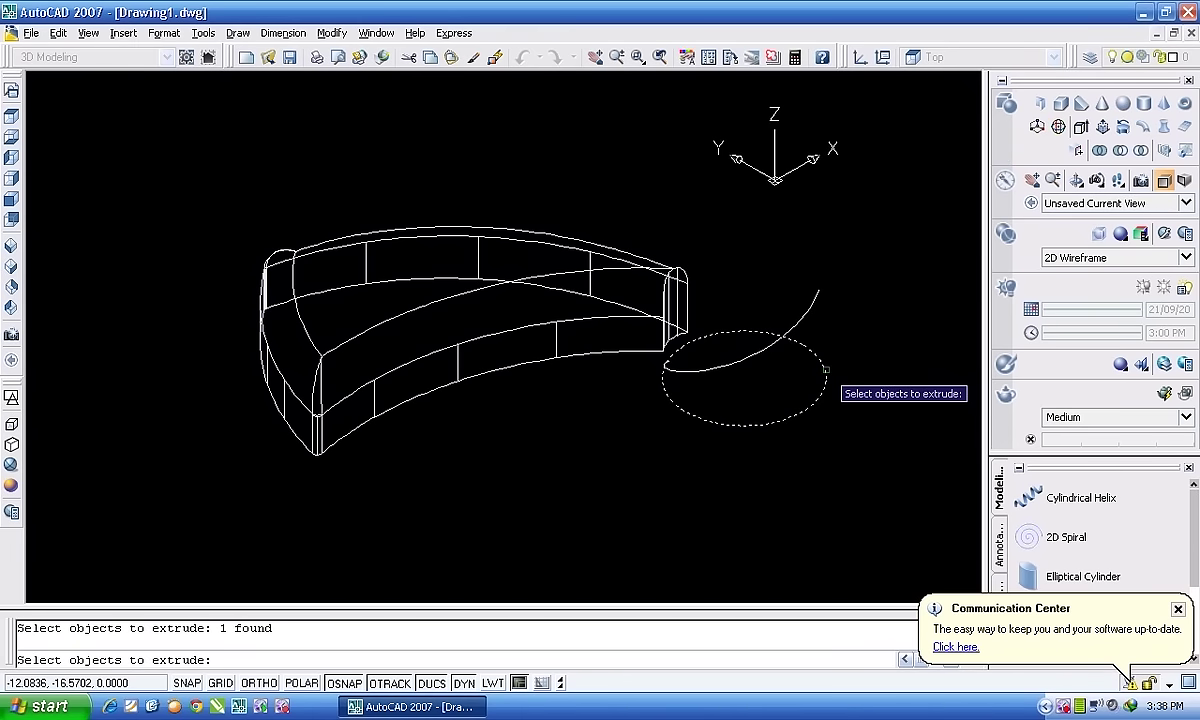
key(Return)
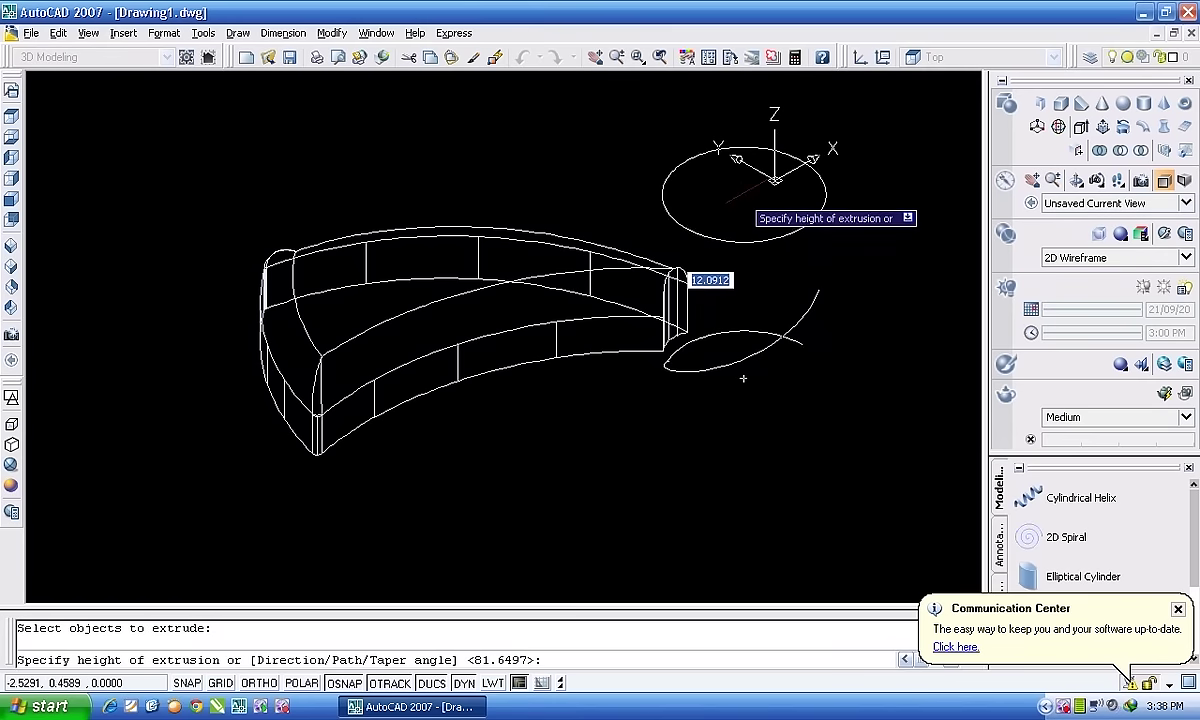
click(740, 178)
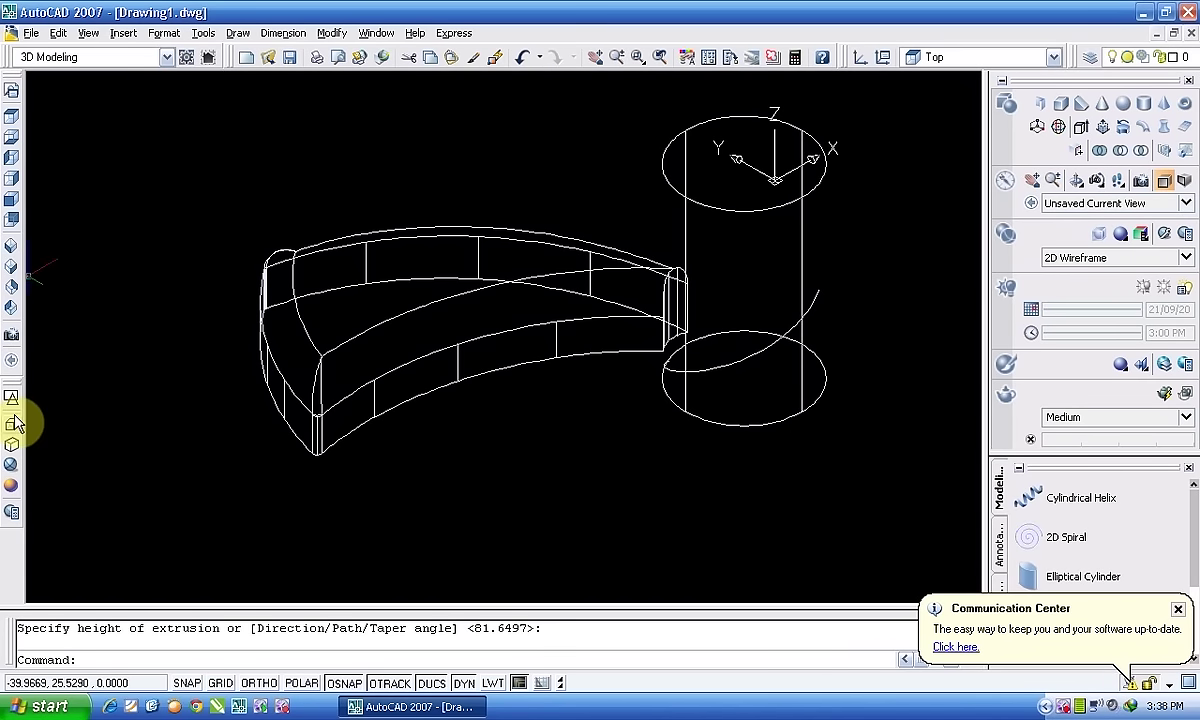
Apply Conceptual shading and orbit around to inspect the cylinder beside the blade.
click(12, 485)
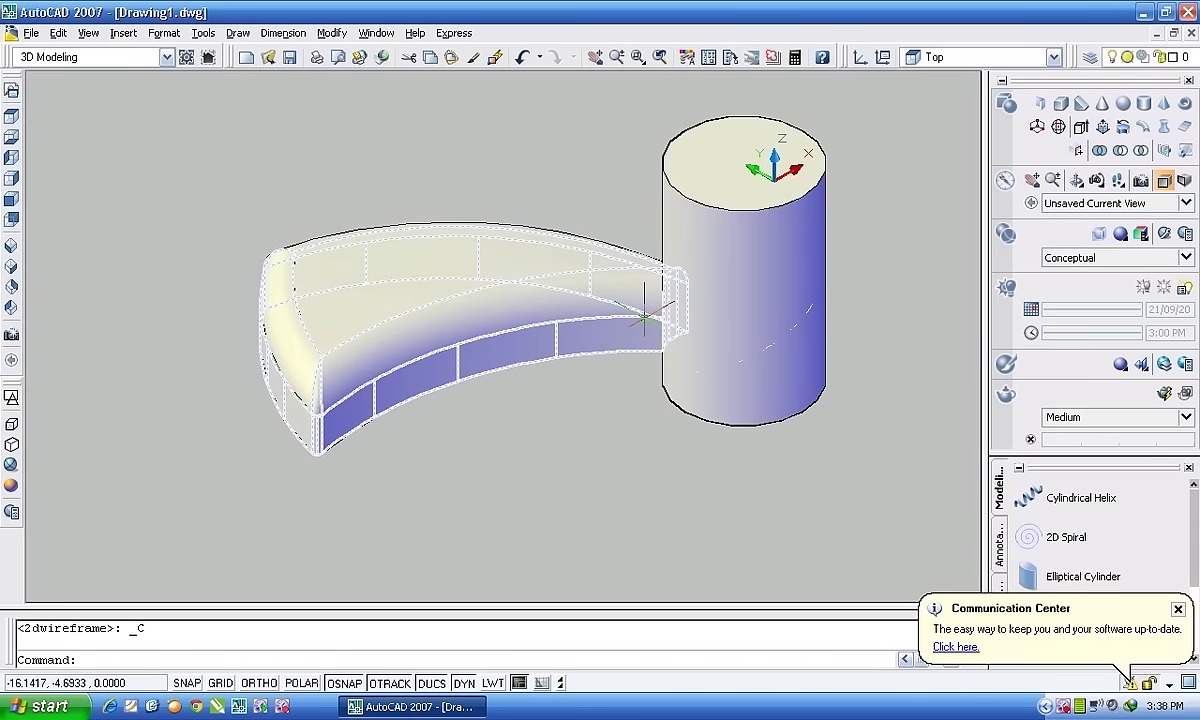
mouse_move(645, 316)
shift+middle_down()
mouse_move(907, 384)
mouse_move(734, 402)
shift+middle_up()
mouse_move(584, 343)
shift+middle_down()
mouse_move(729, 396)
mouse_move(712, 380)
shift+middle_up()
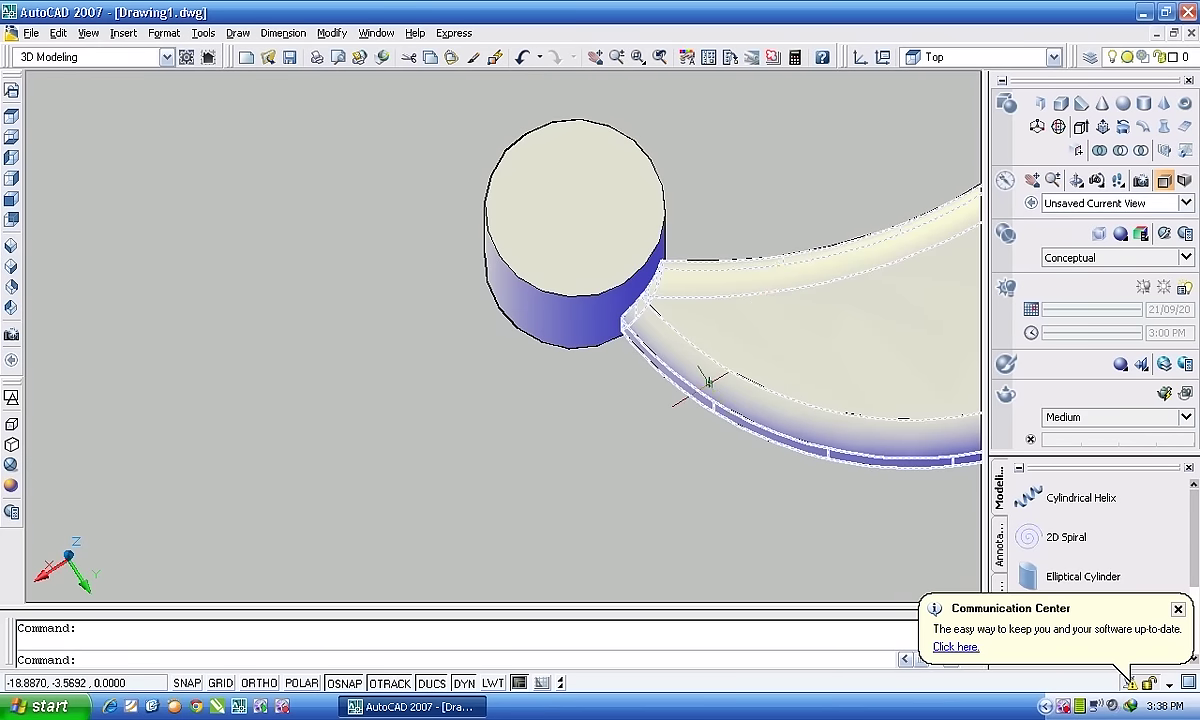
shift+middle_drag(638, 322, 675, 155)
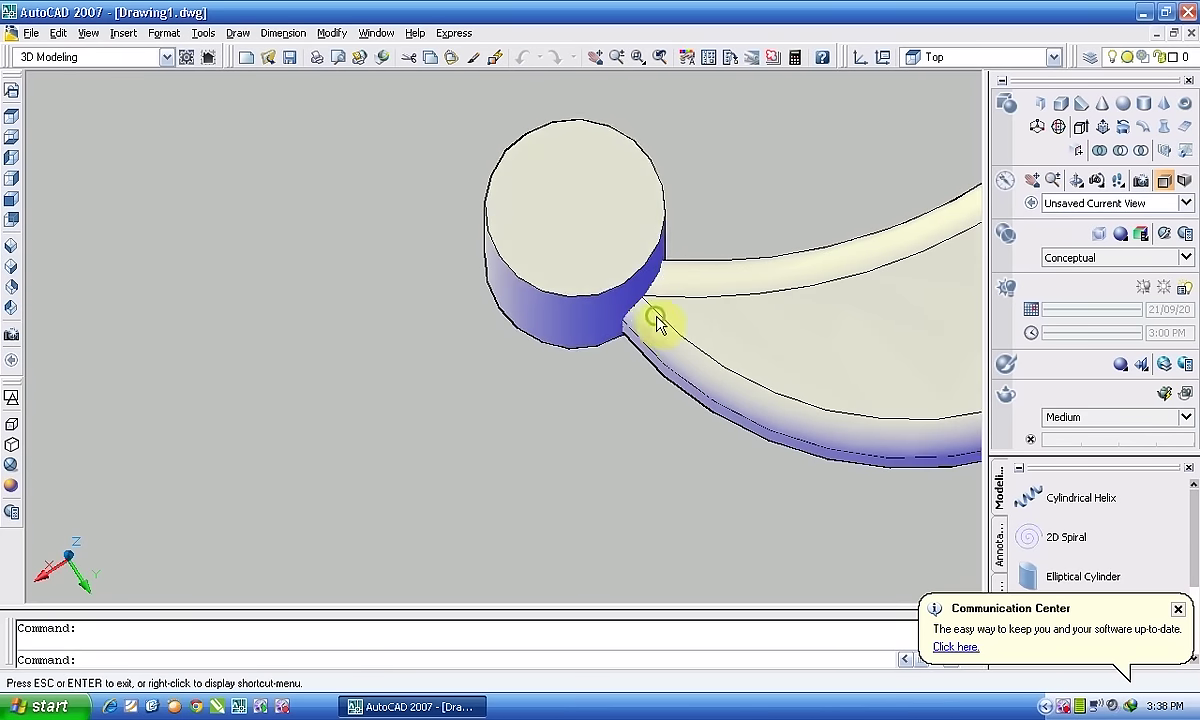
mouse_move(732, 365)
shift+middle_down()
mouse_move(734, 313)
mouse_move(694, 332)
shift+middle_up()
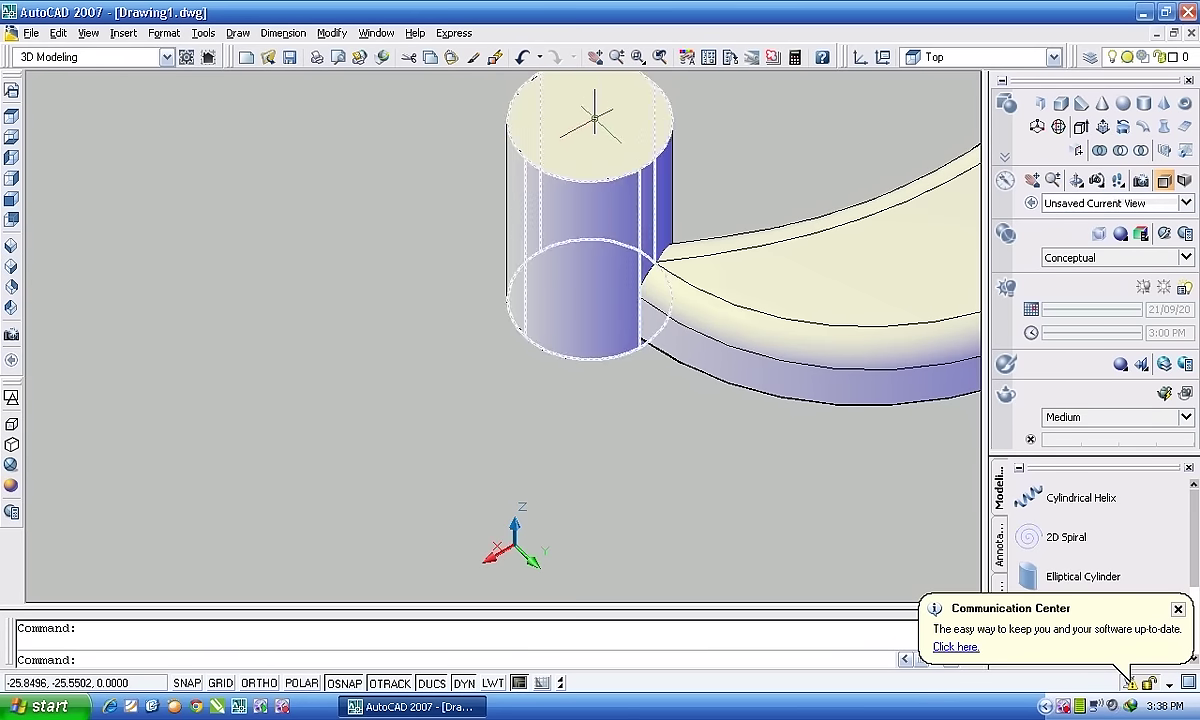
scroll(702, 407, down, 5)
scroll(745, 357, up, 5)
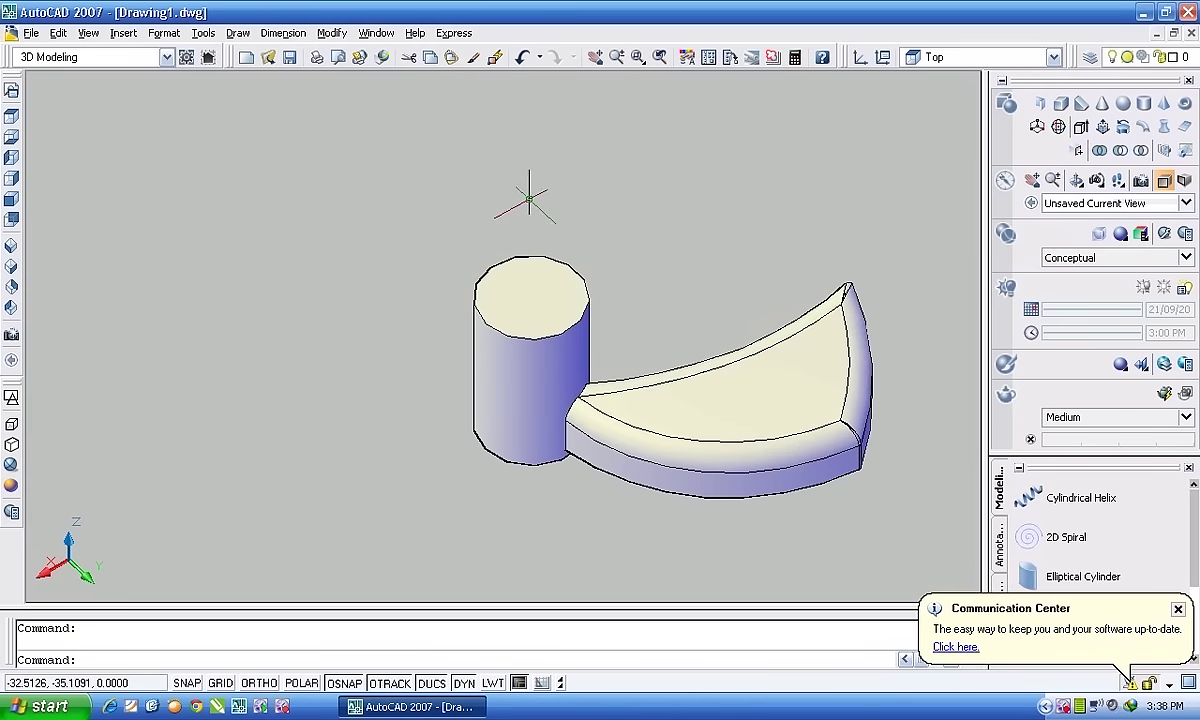
click(12, 118)
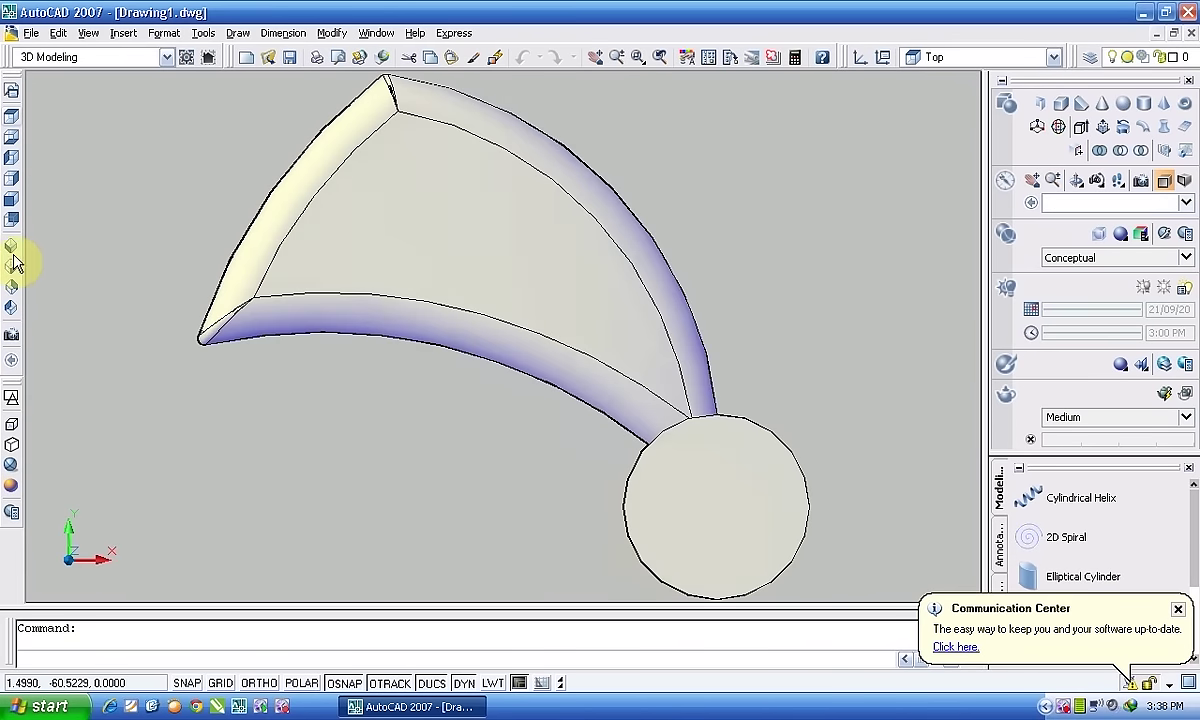
click(10, 257)
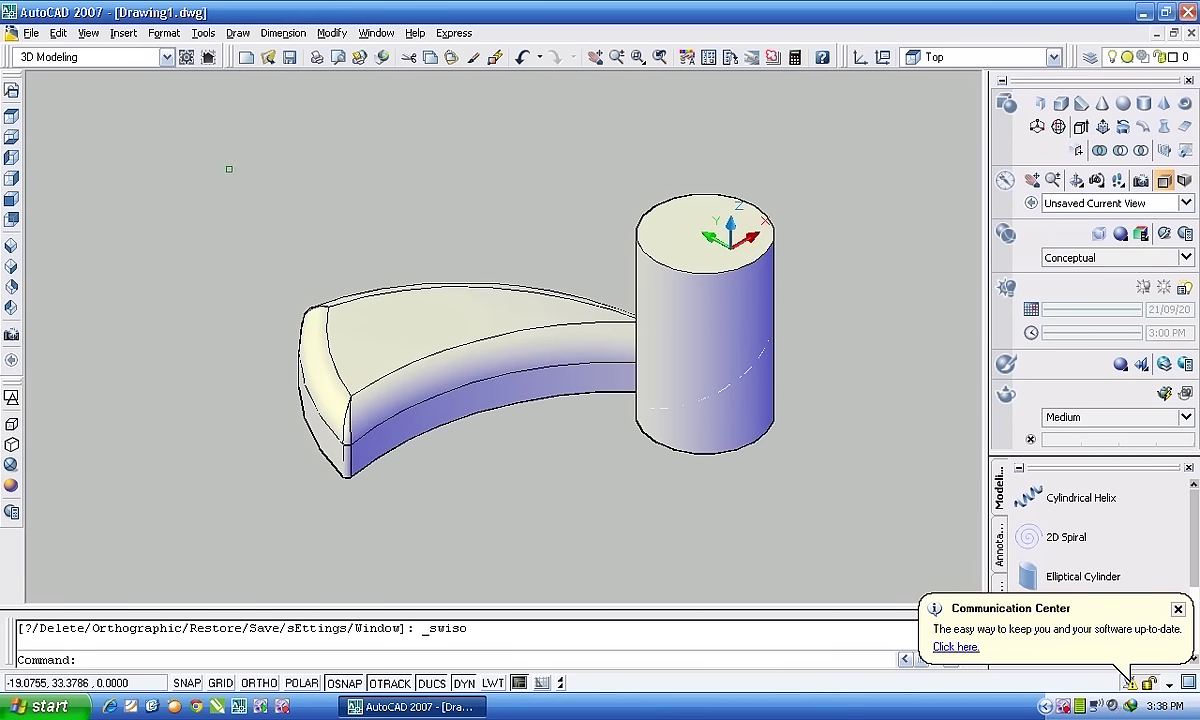
Start a polar array from the Modify menu and set the number of items to 3.
click(376, 33)
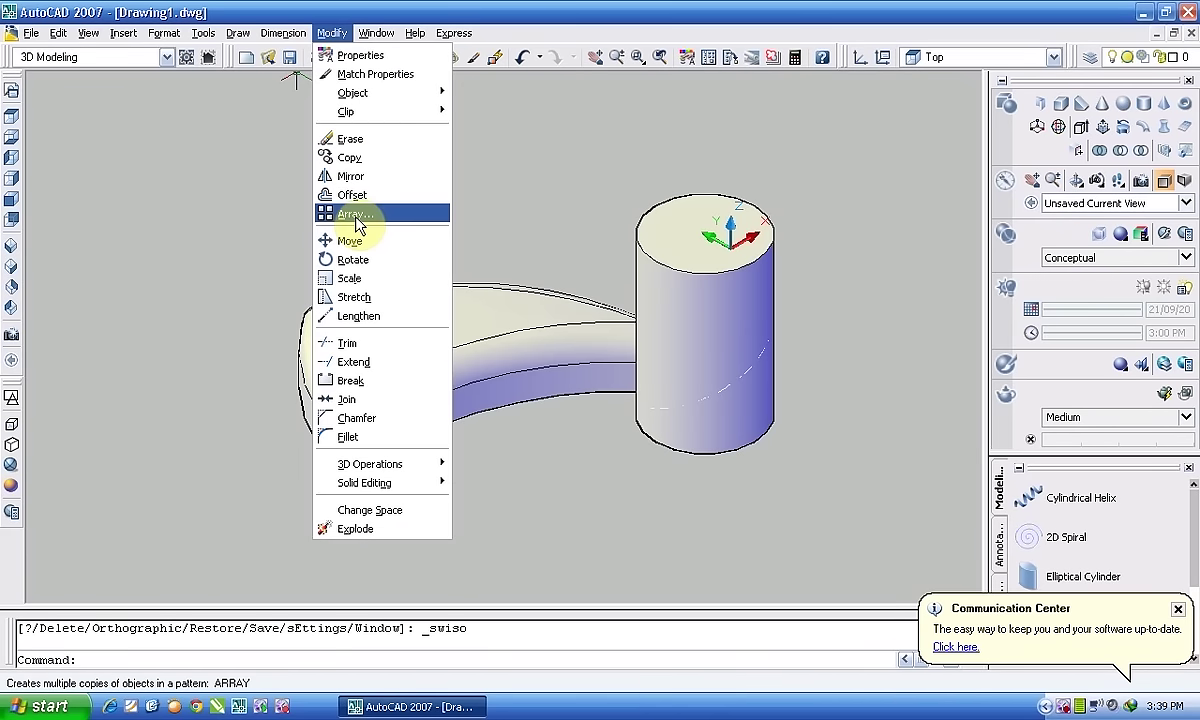
click(356, 214)
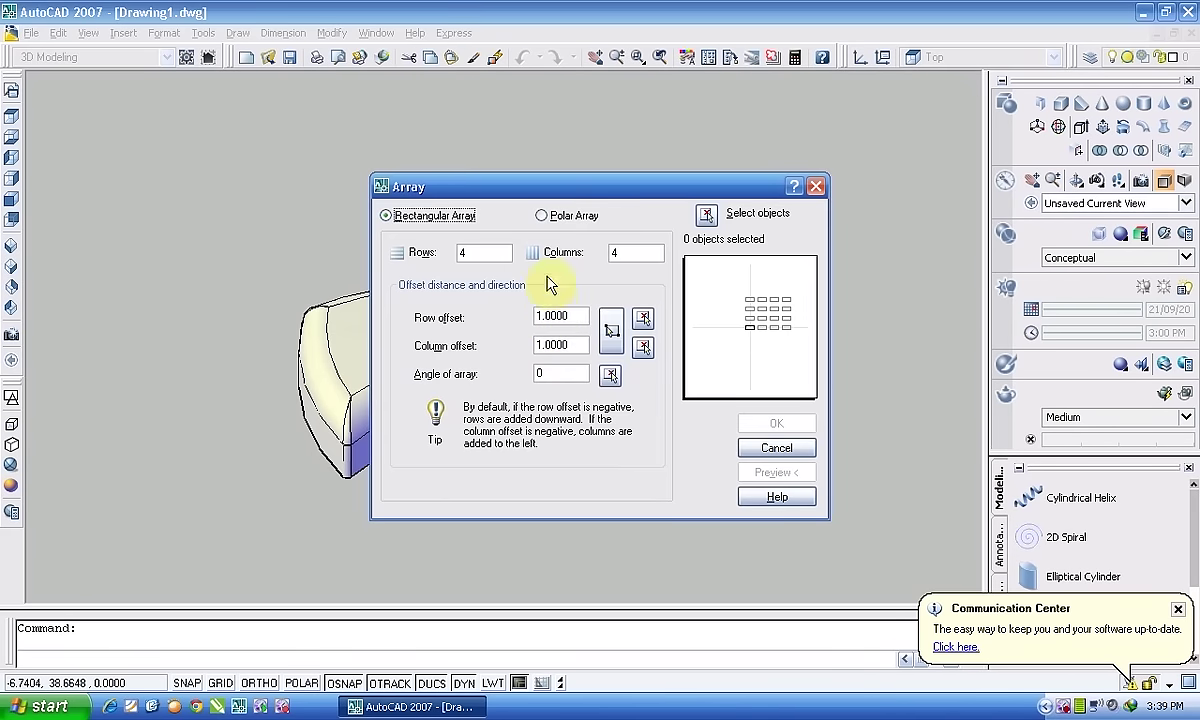
click(545, 216)
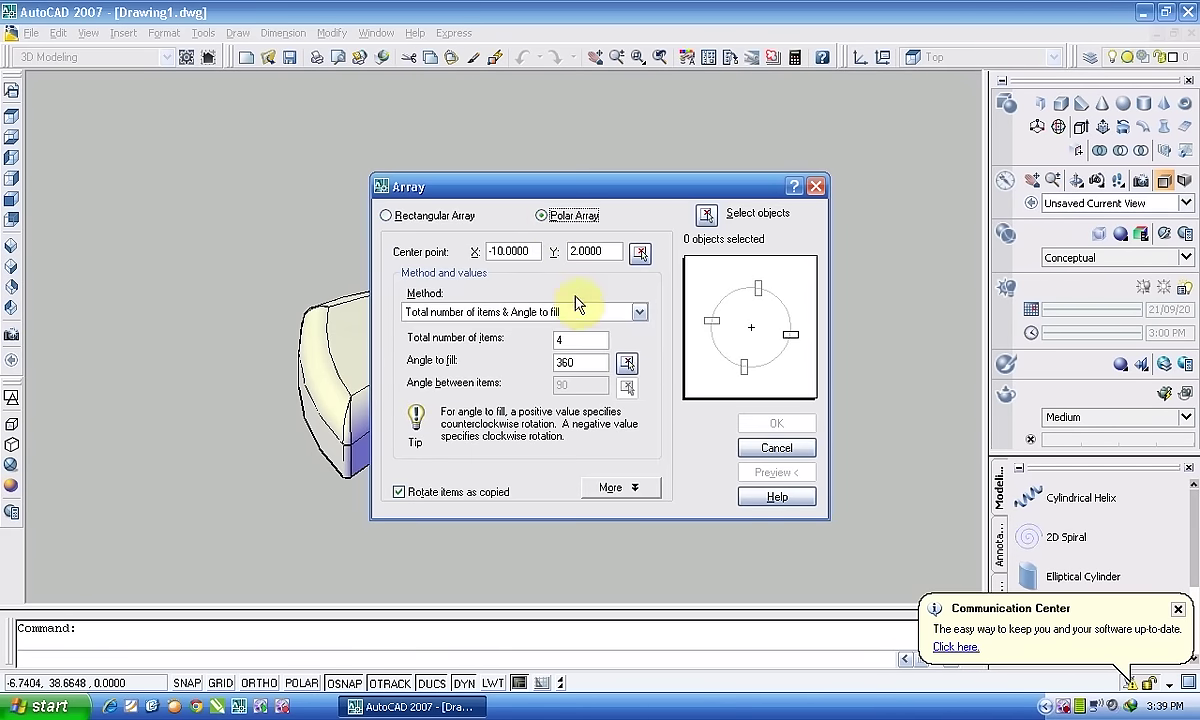
drag(571, 341, 537, 340)
text(3)
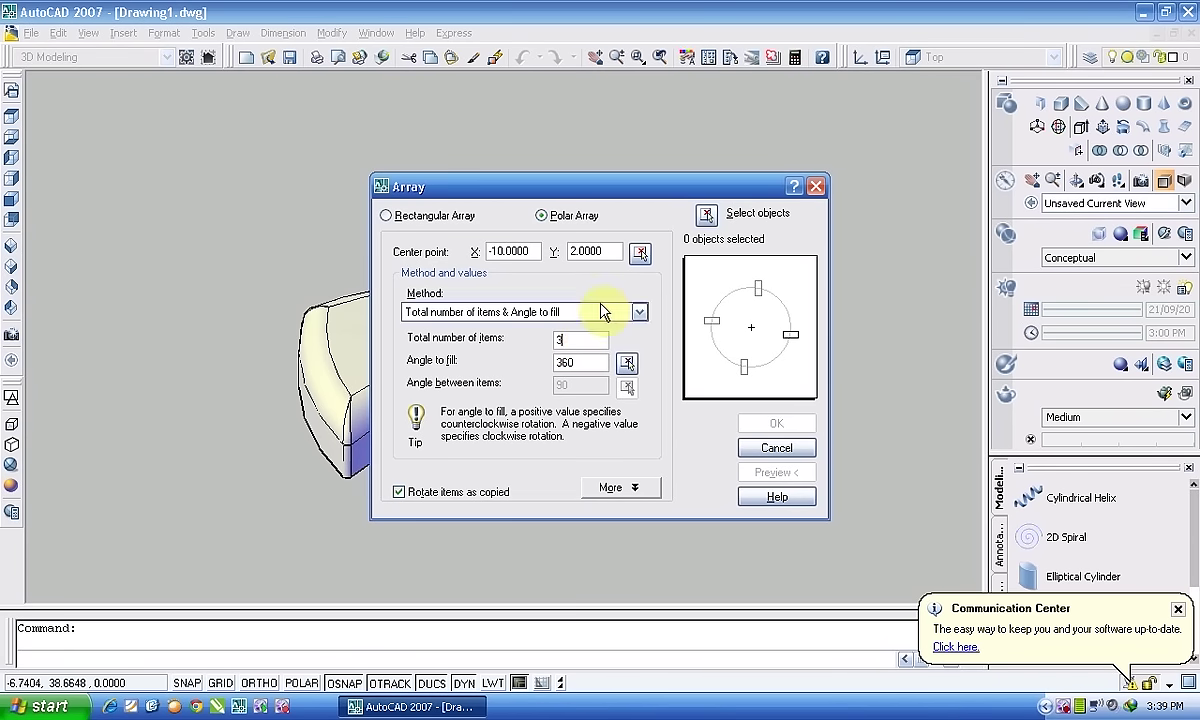
Array the curved blade around the cylinder axis through 360°, preview it and accept.
click(706, 216)
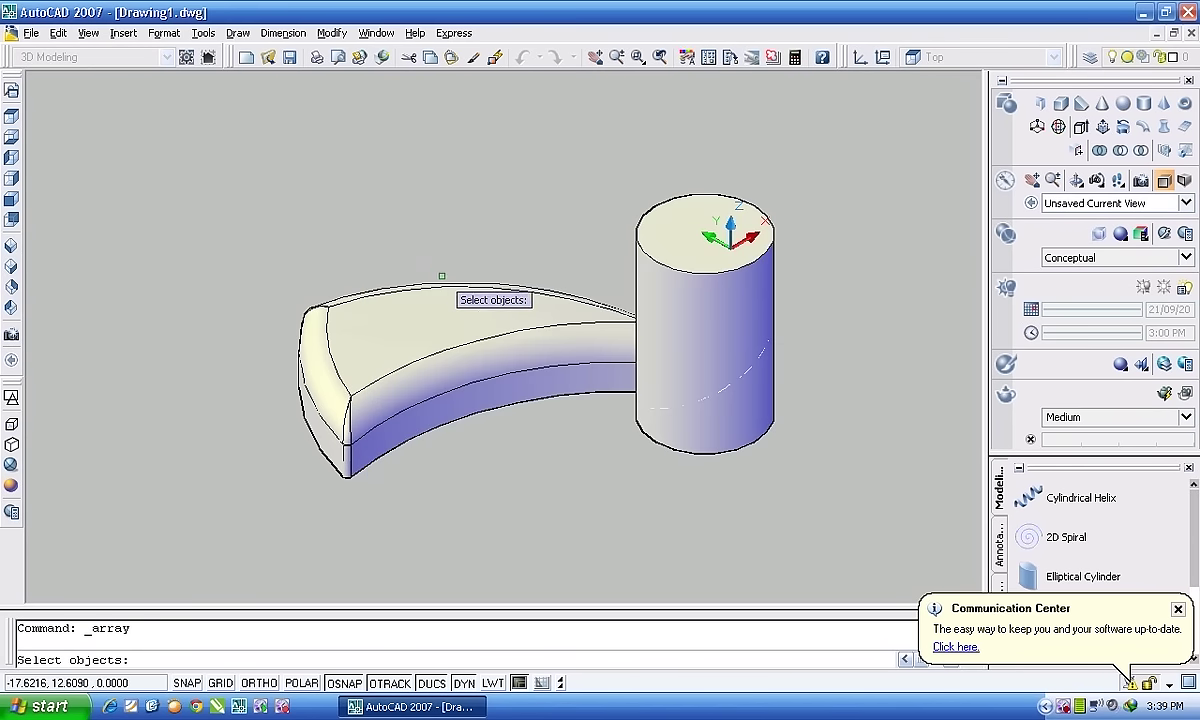
click(445, 285)
key(Return)
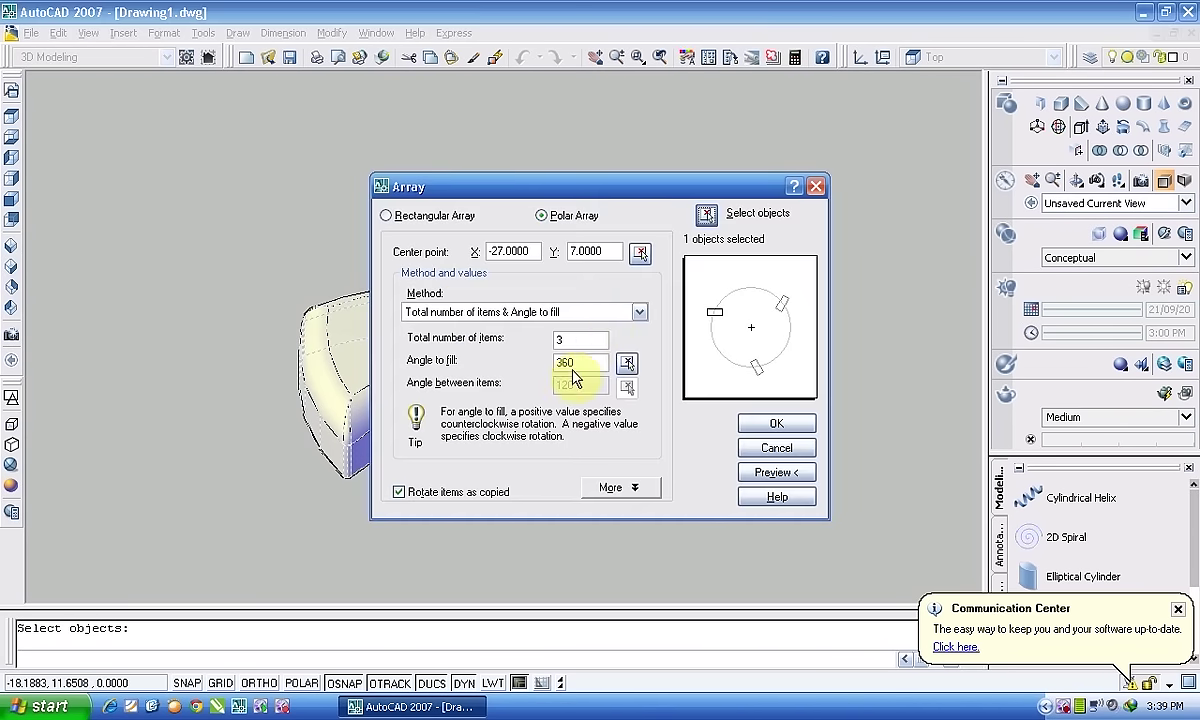
click(638, 253)
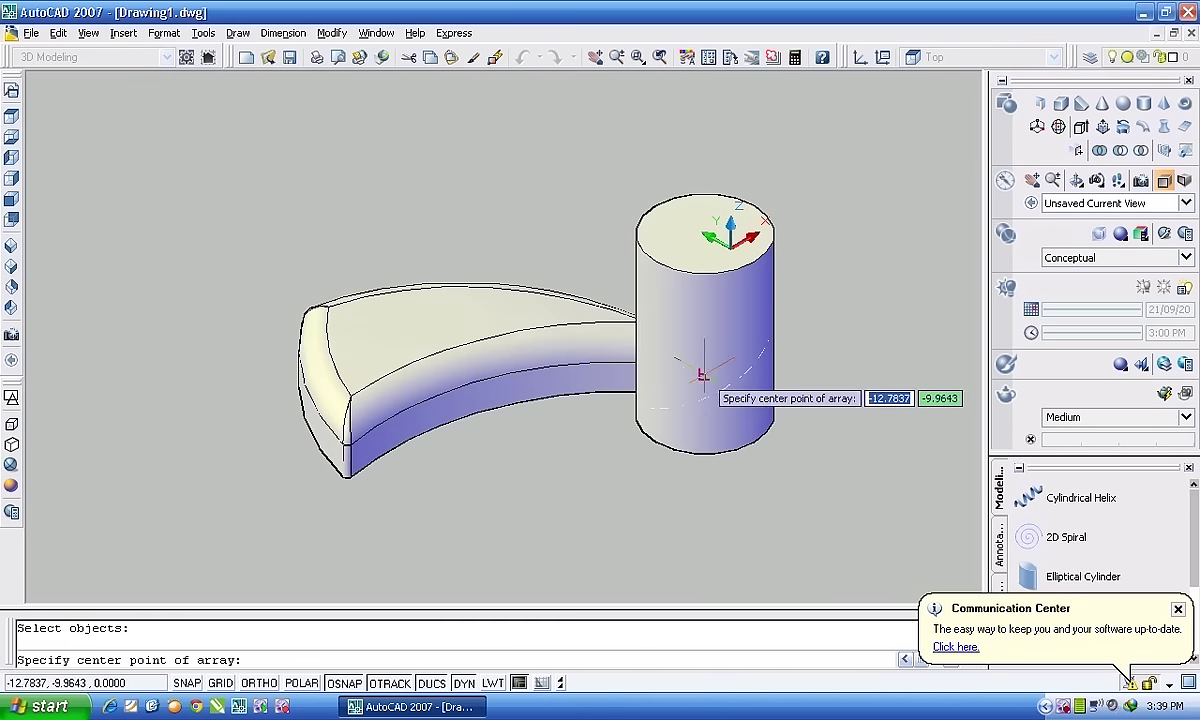
click(705, 413)
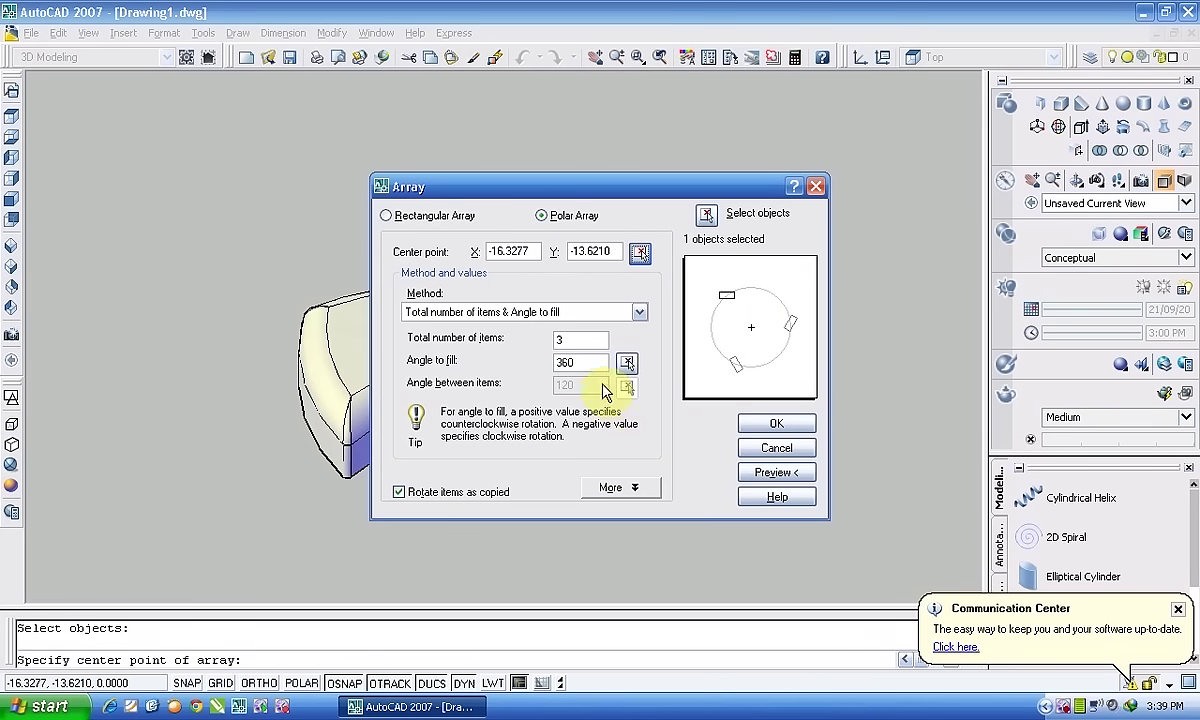
drag(587, 363, 545, 355)
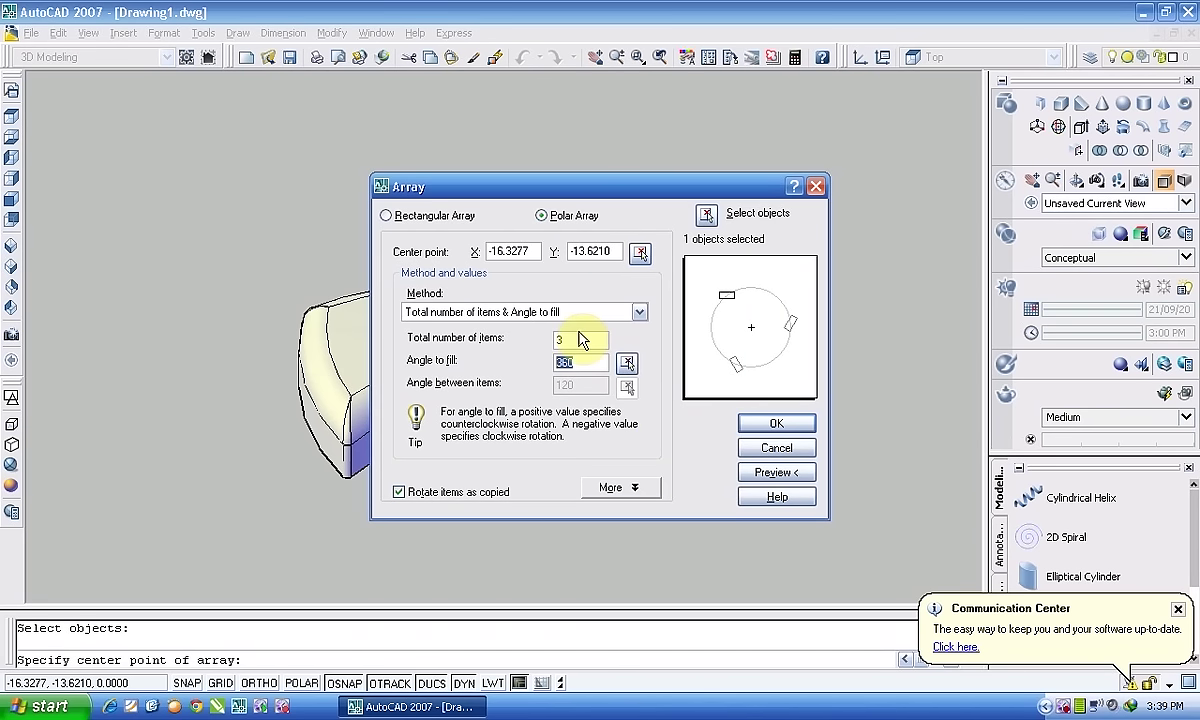
click(770, 476)
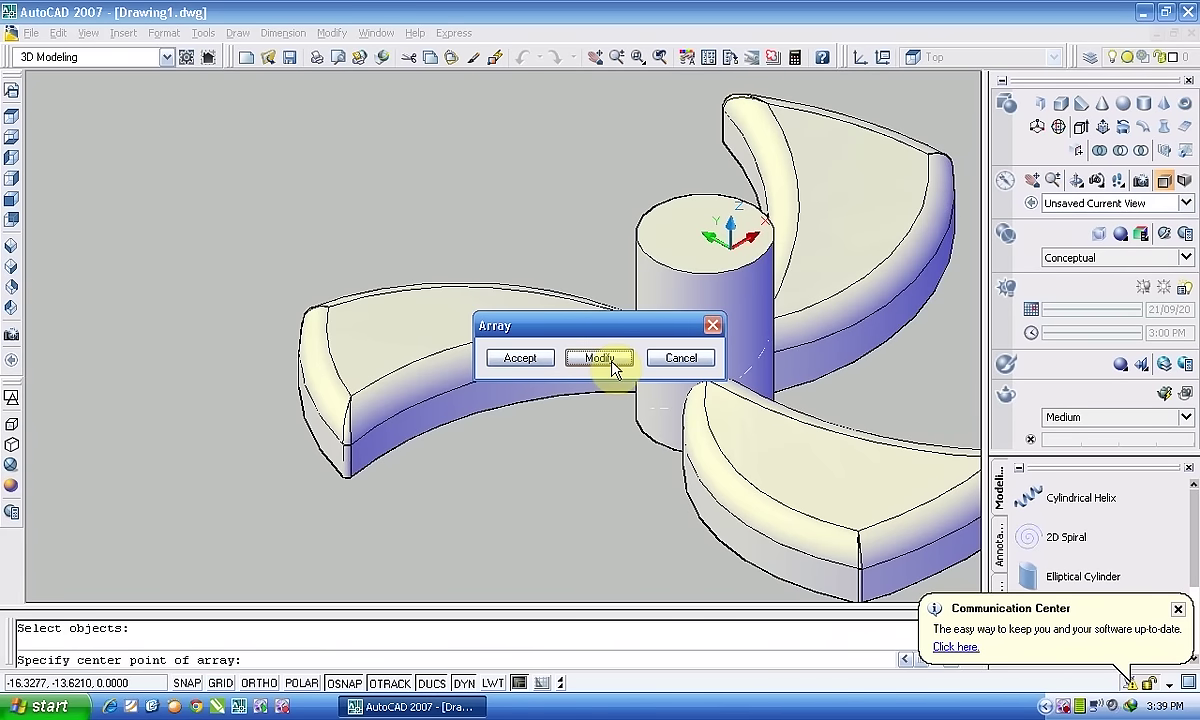
click(530, 358)
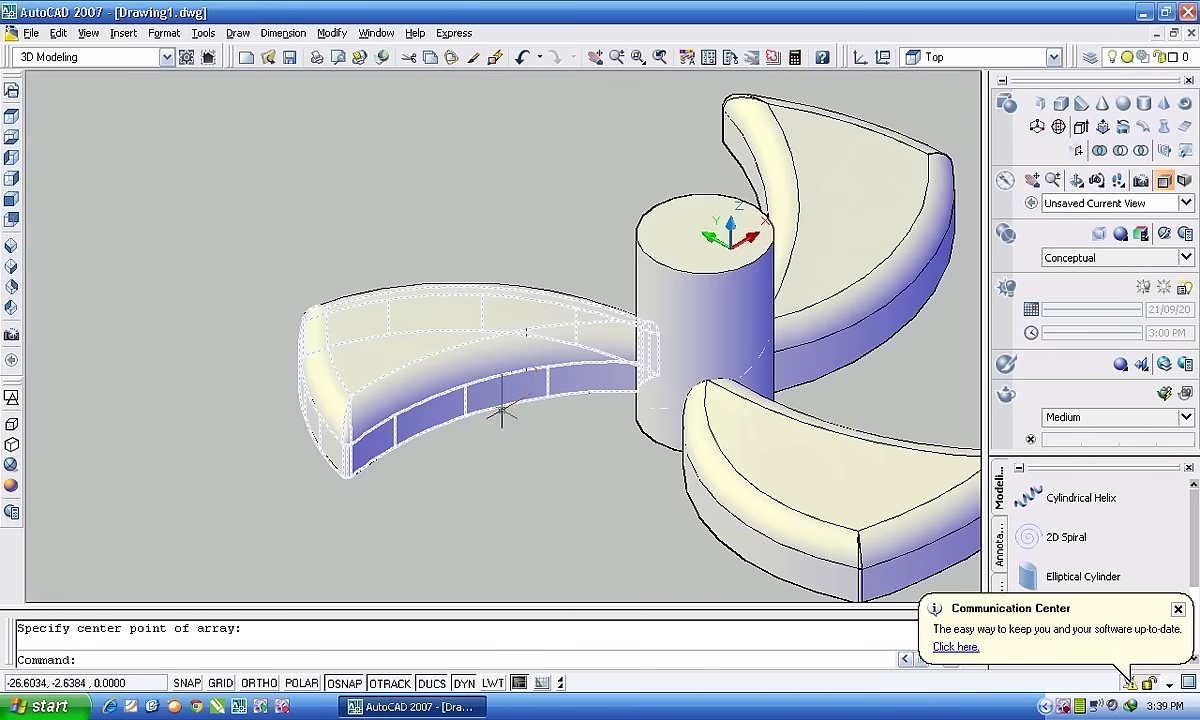
Draw a sphere centred on the cylinder's bottom end, sized to form the rounded hub.
scroll(500, 405, down, 5)
scroll(532, 380, up, 5)
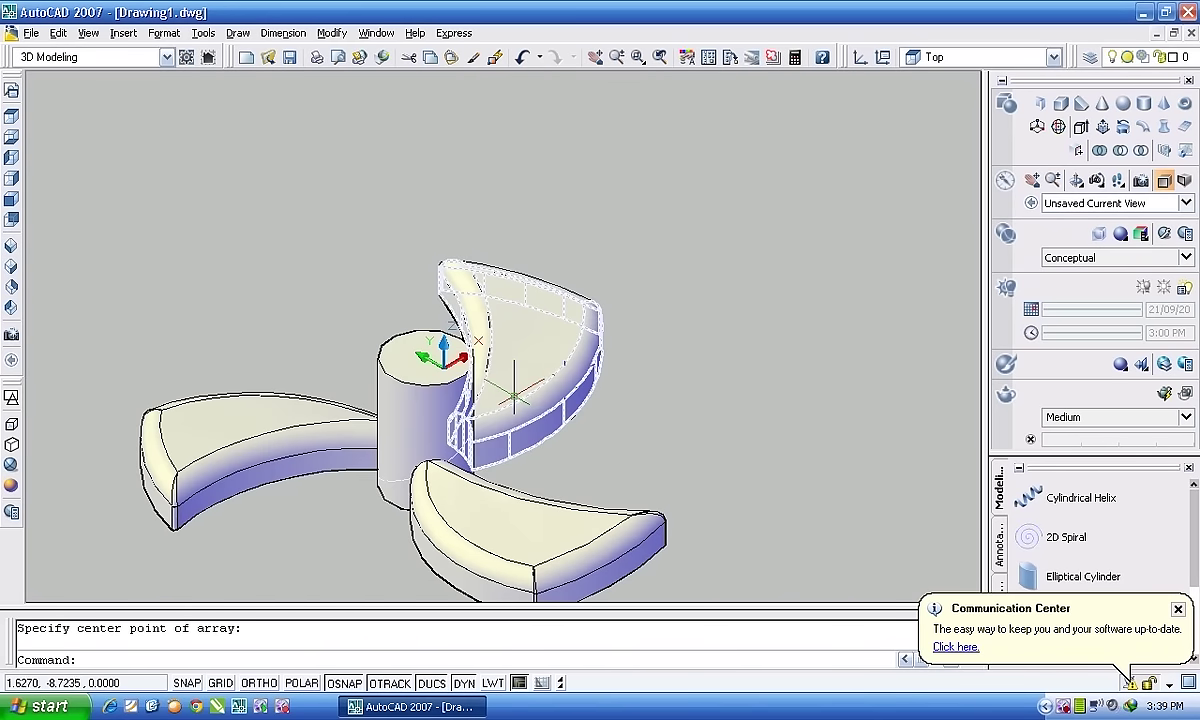
shift+middle_drag(477, 495, 448, 349)
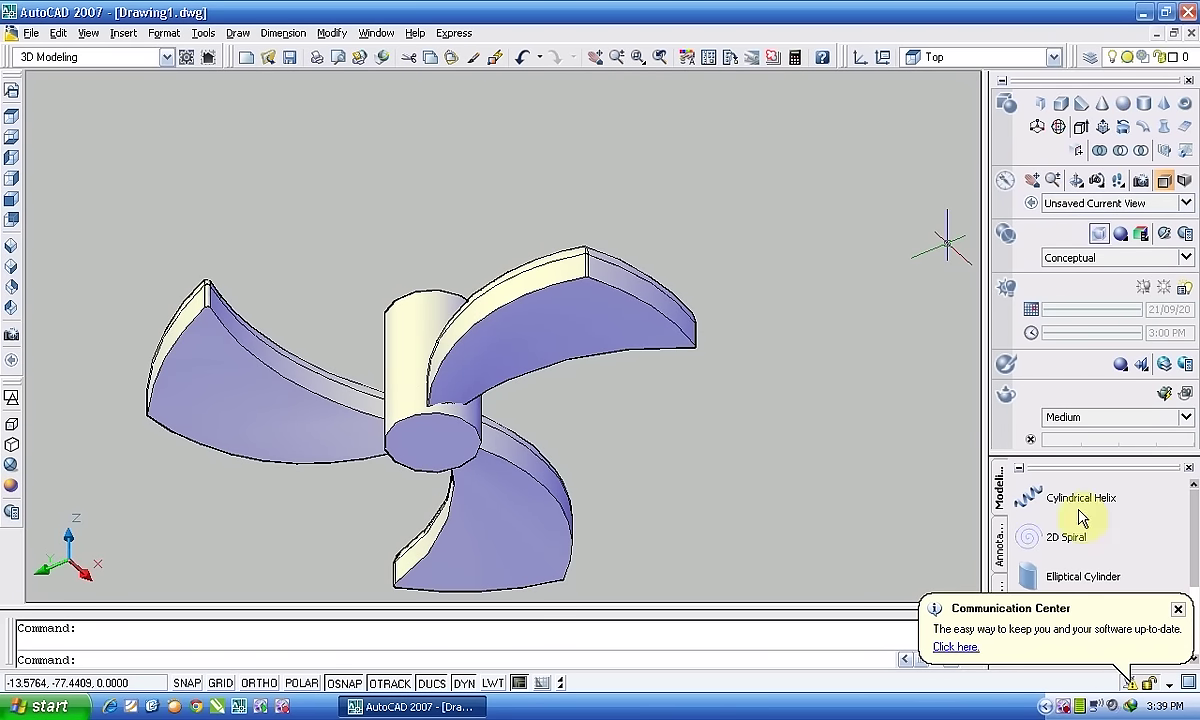
click(1122, 106)
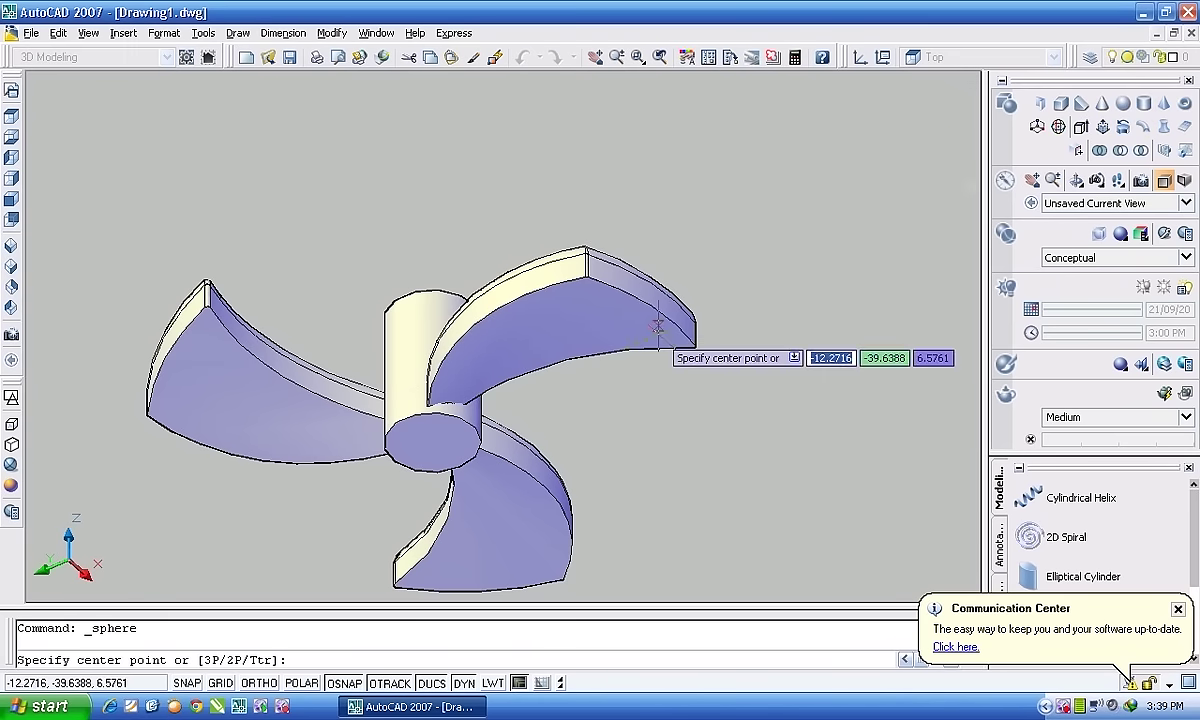
click(431, 440)
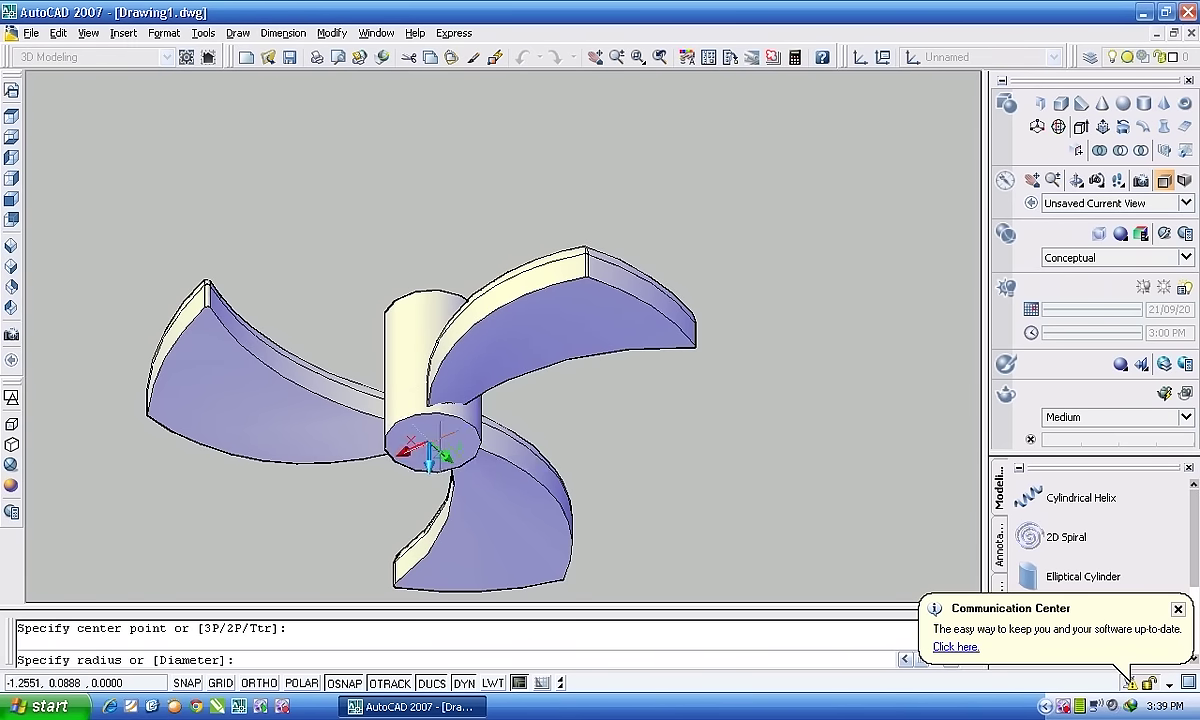
click(478, 450)
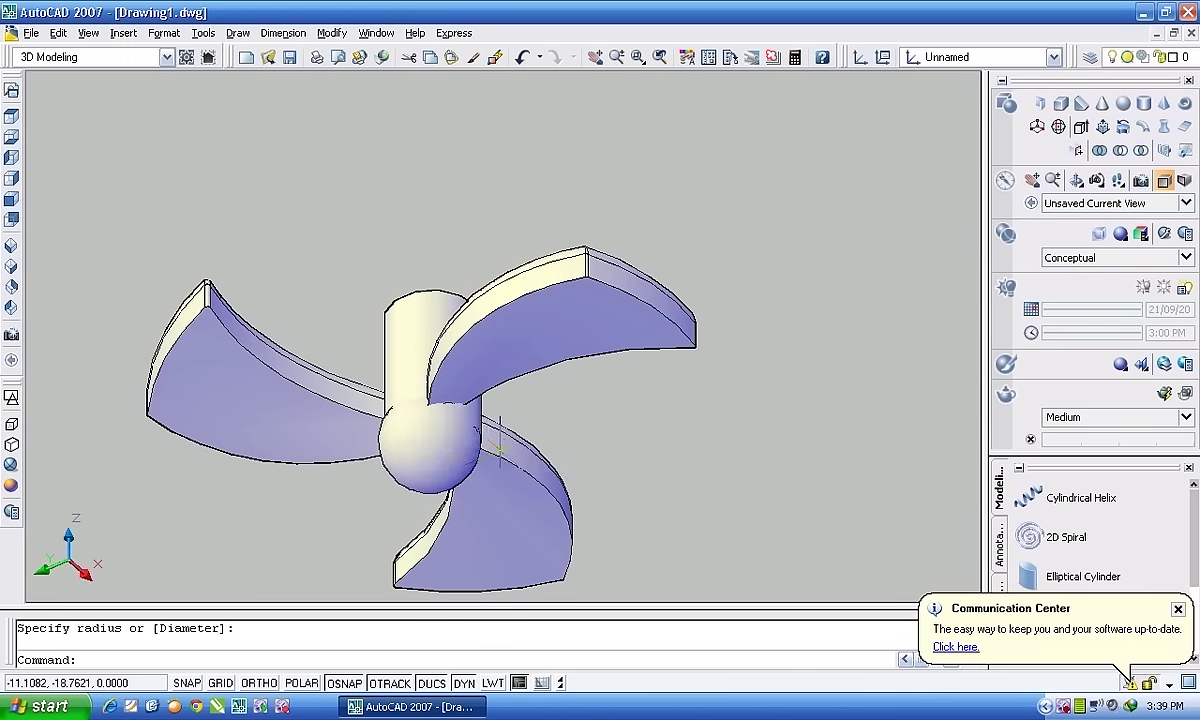
mouse_move(440, 250)
shift+middle_down()
mouse_move(435, 218)
mouse_move(414, 394)
shift+middle_up()
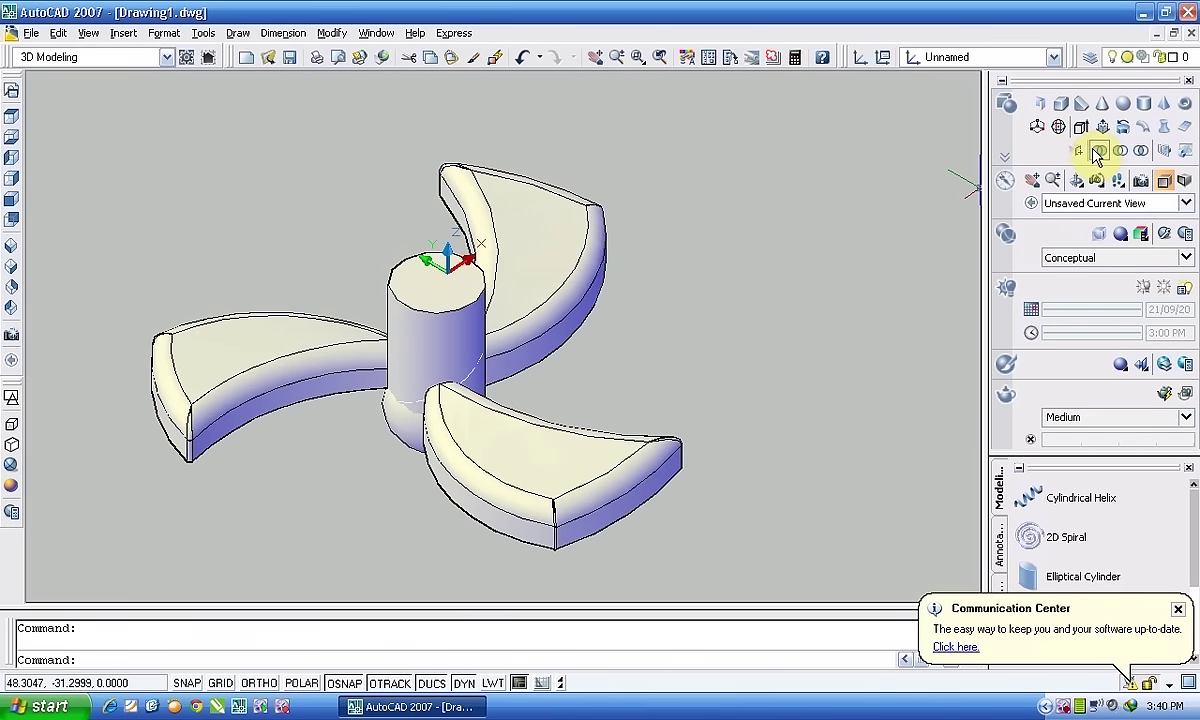
Union the left, upper and lower blades with the cylinder and hub sphere.
click(1098, 152)
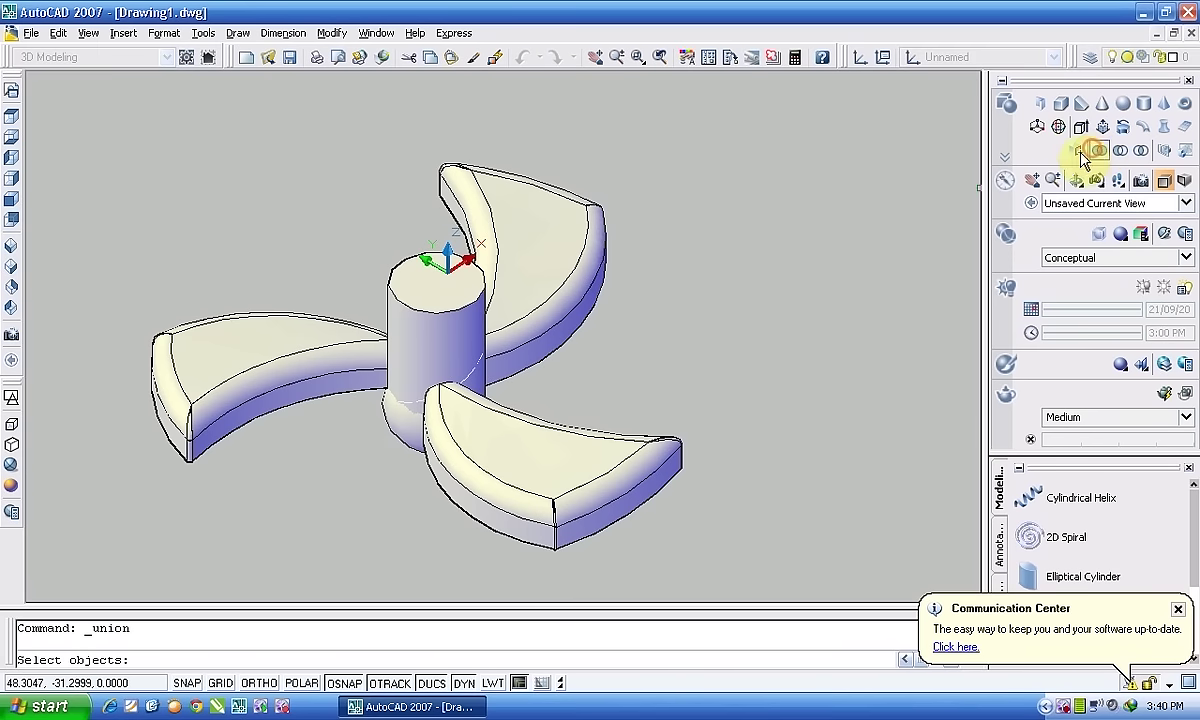
click(258, 400)
click(400, 315)
click(537, 315)
click(535, 416)
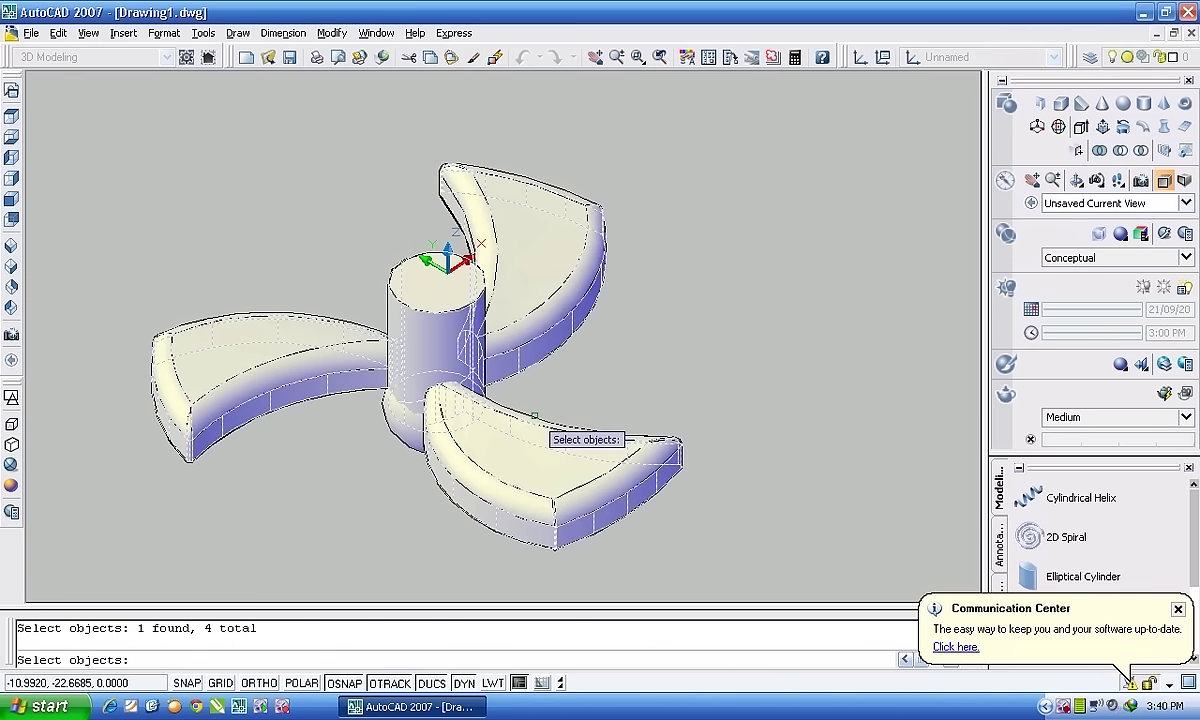
click(400, 432)
key(Return)
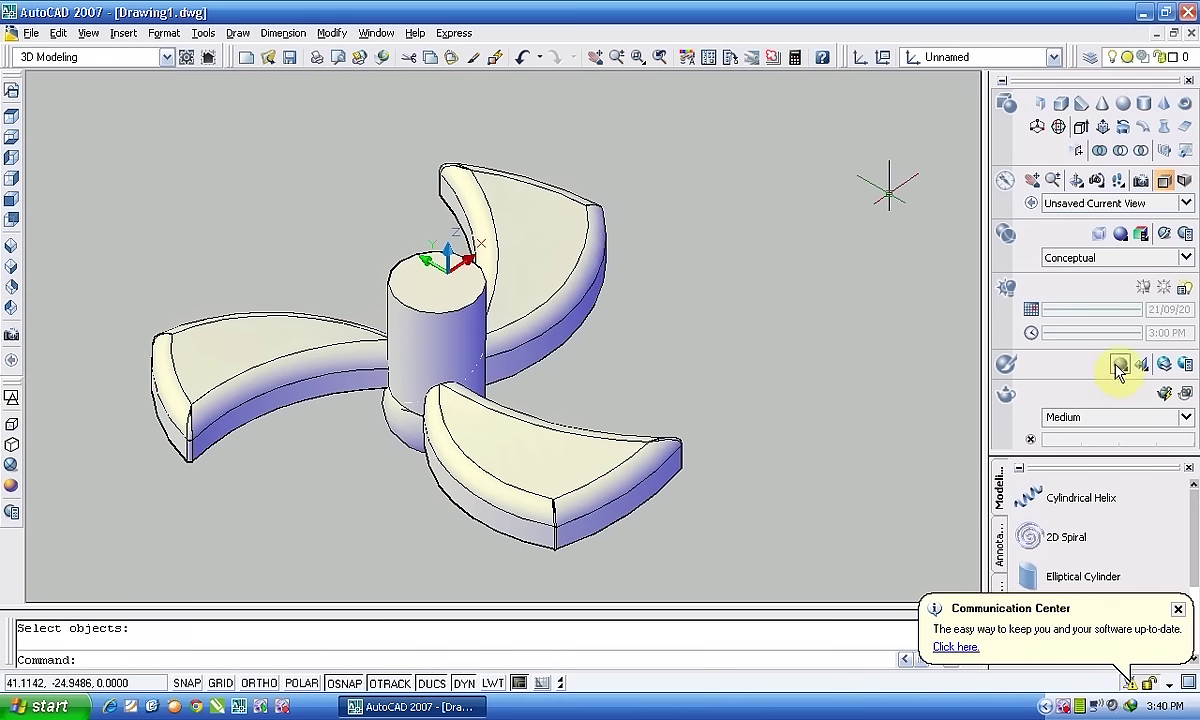
Render the fan at Medium quality (640 x 480), then close the Render window.
click(1168, 395)
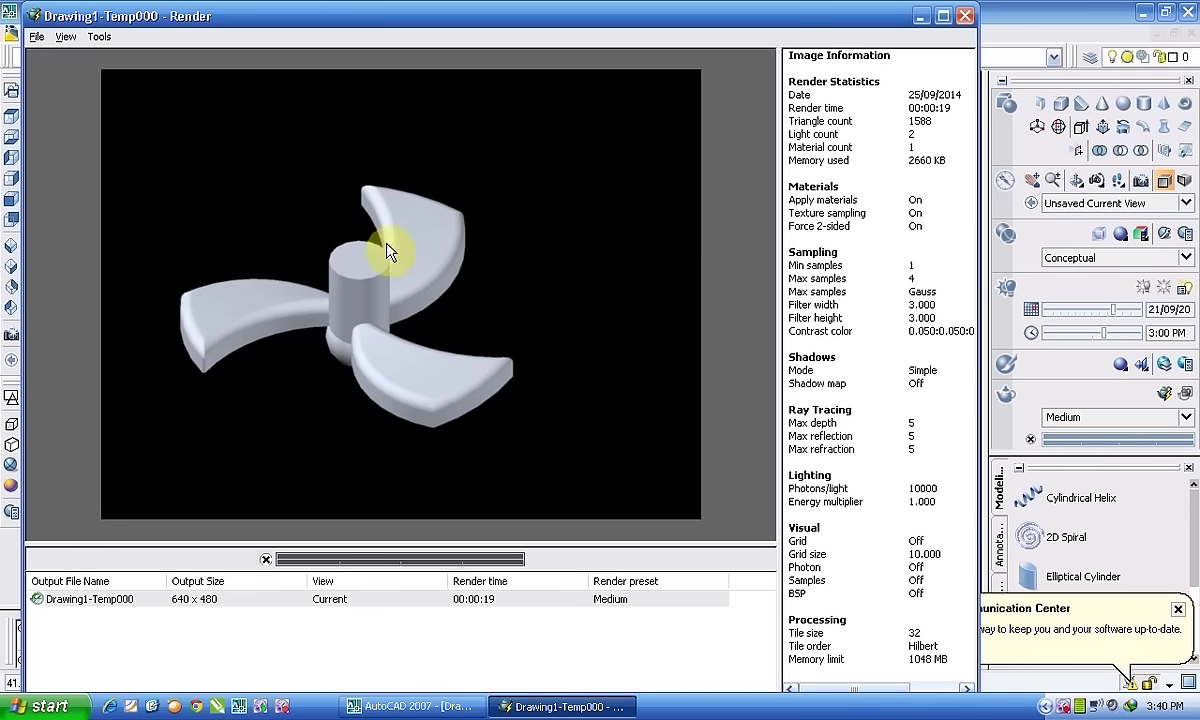
drag(451, 18, 563, 53)
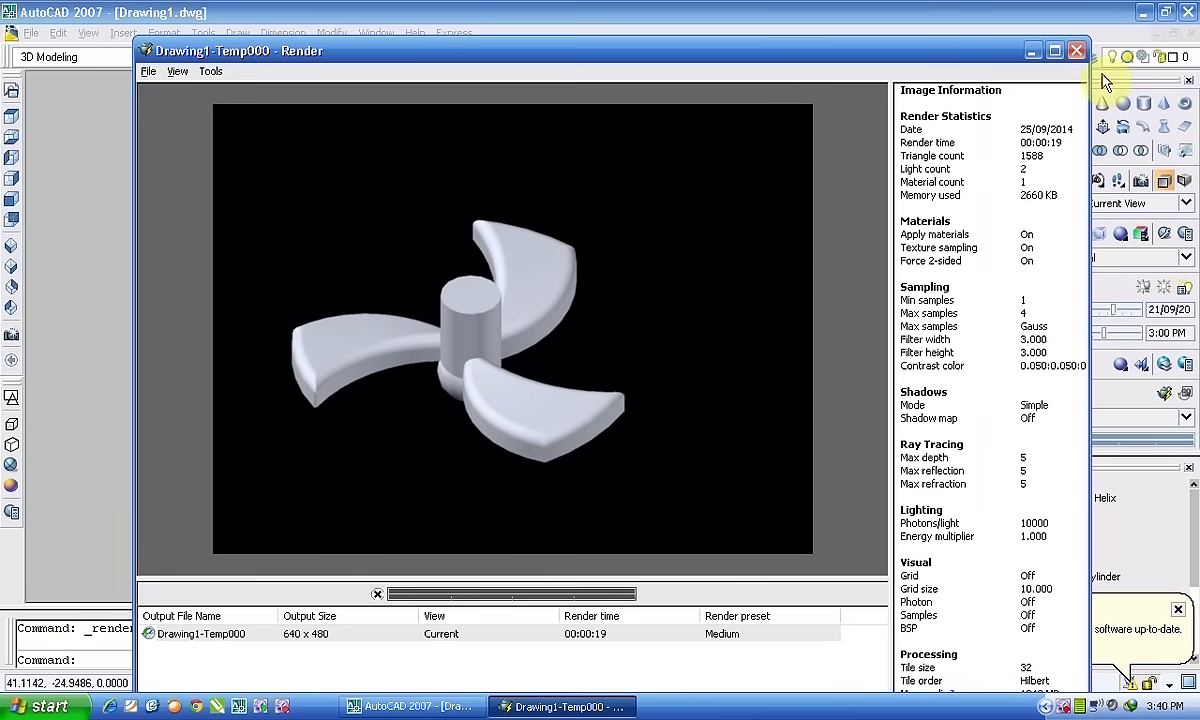
click(1076, 50)
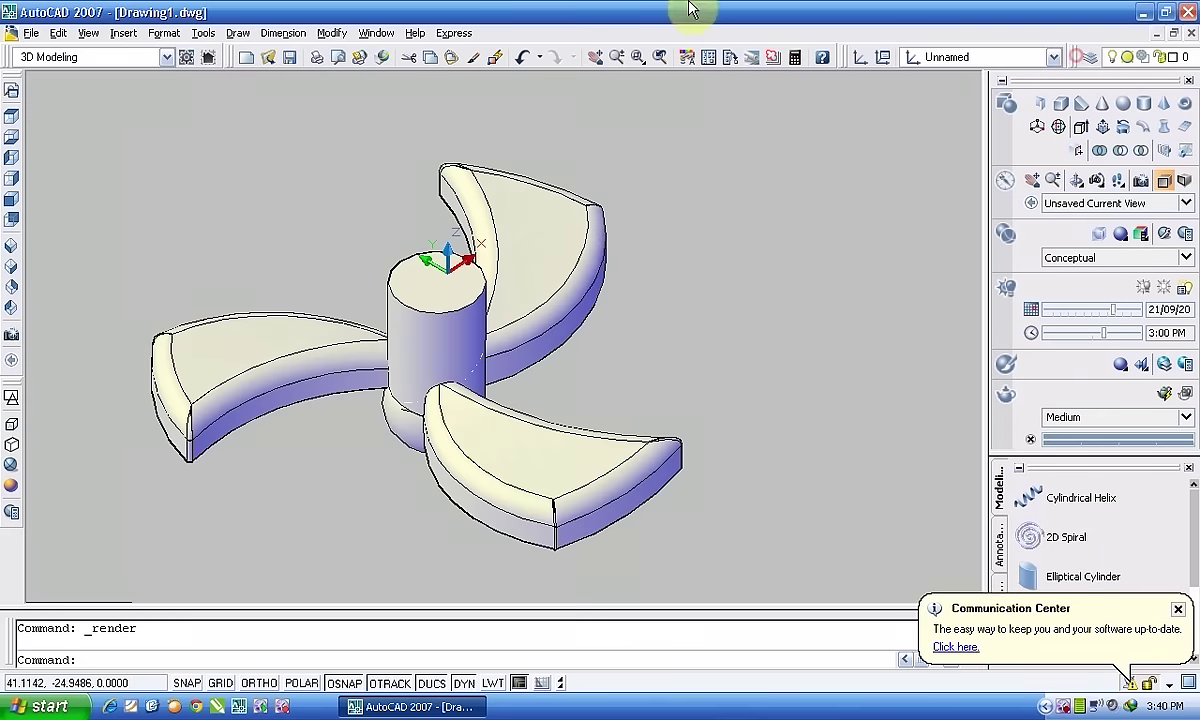
Check and close the Render Environment fog settings, then open the Materials palette.
click(88, 33)
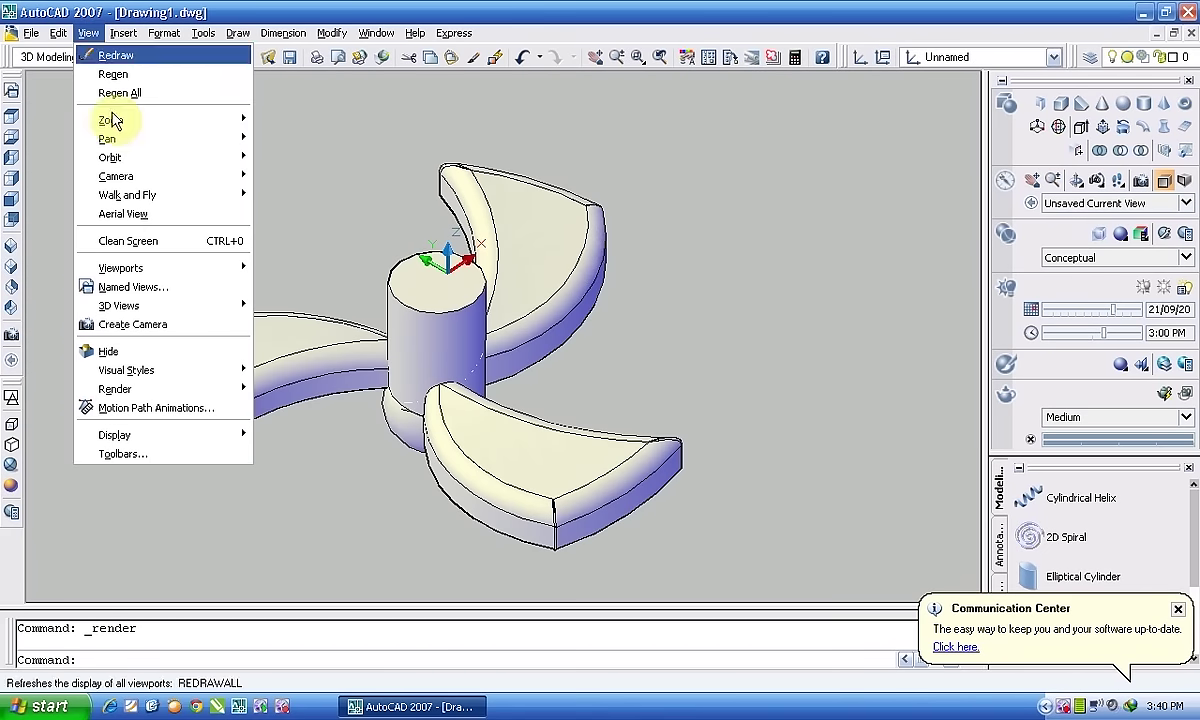
mouse_move(115, 389)
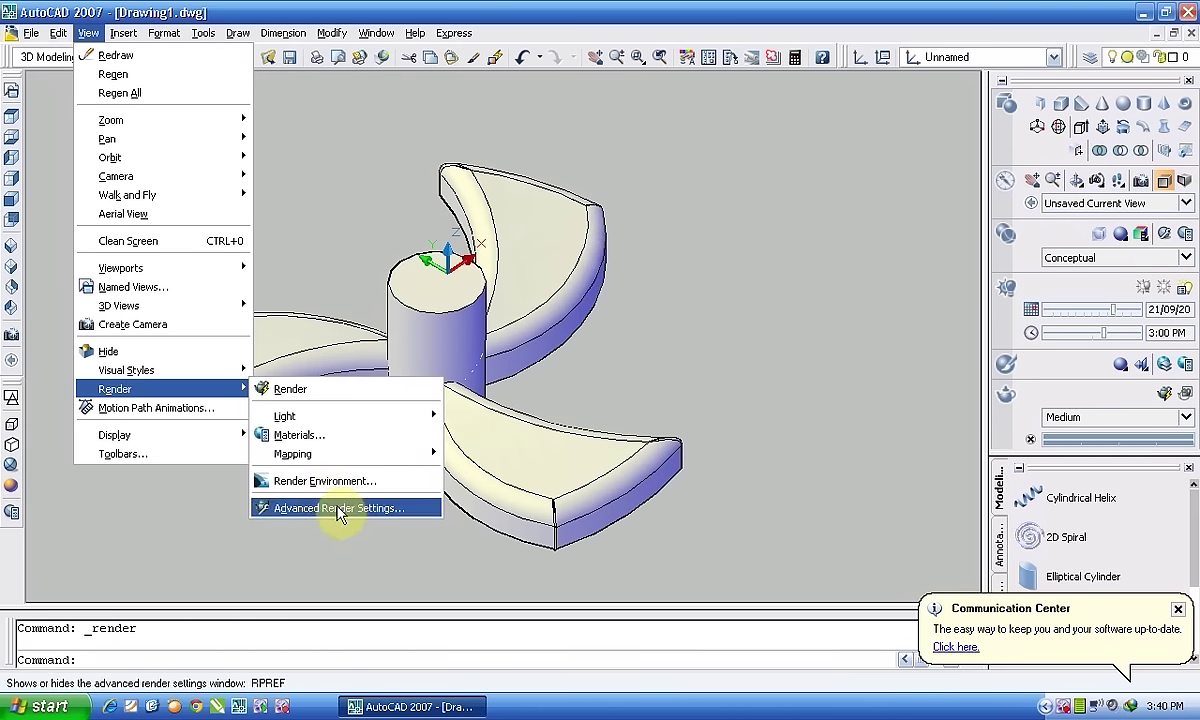
click(330, 481)
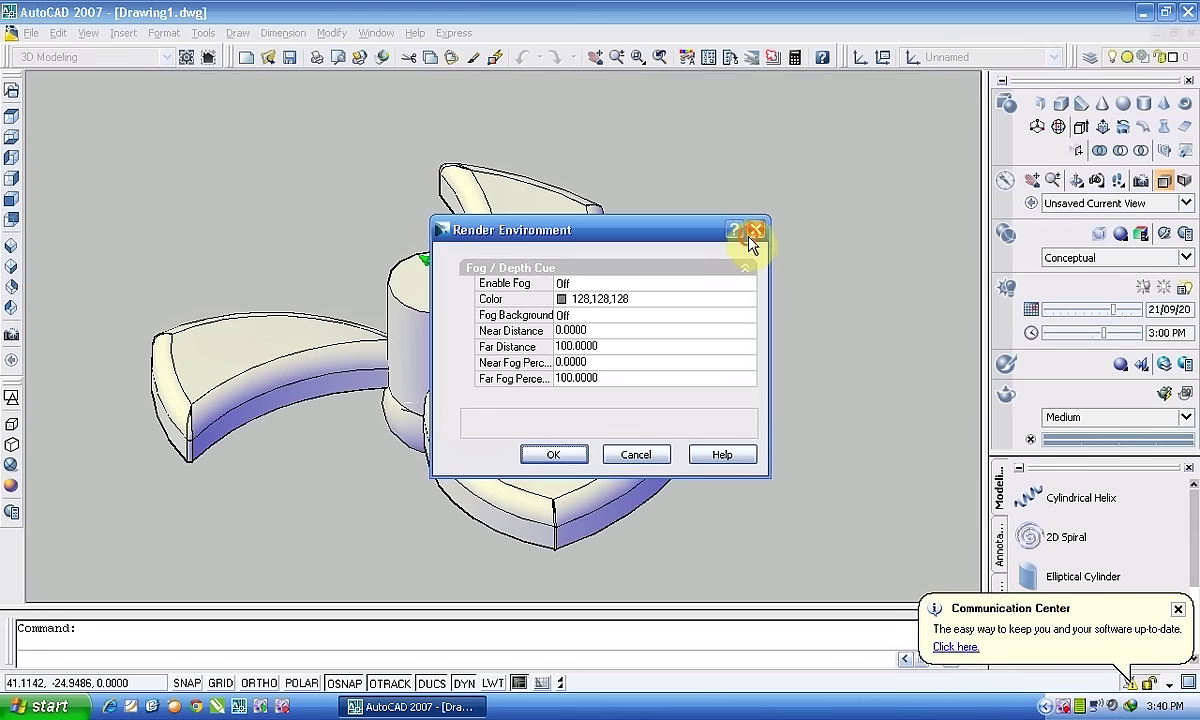
click(754, 231)
click(89, 33)
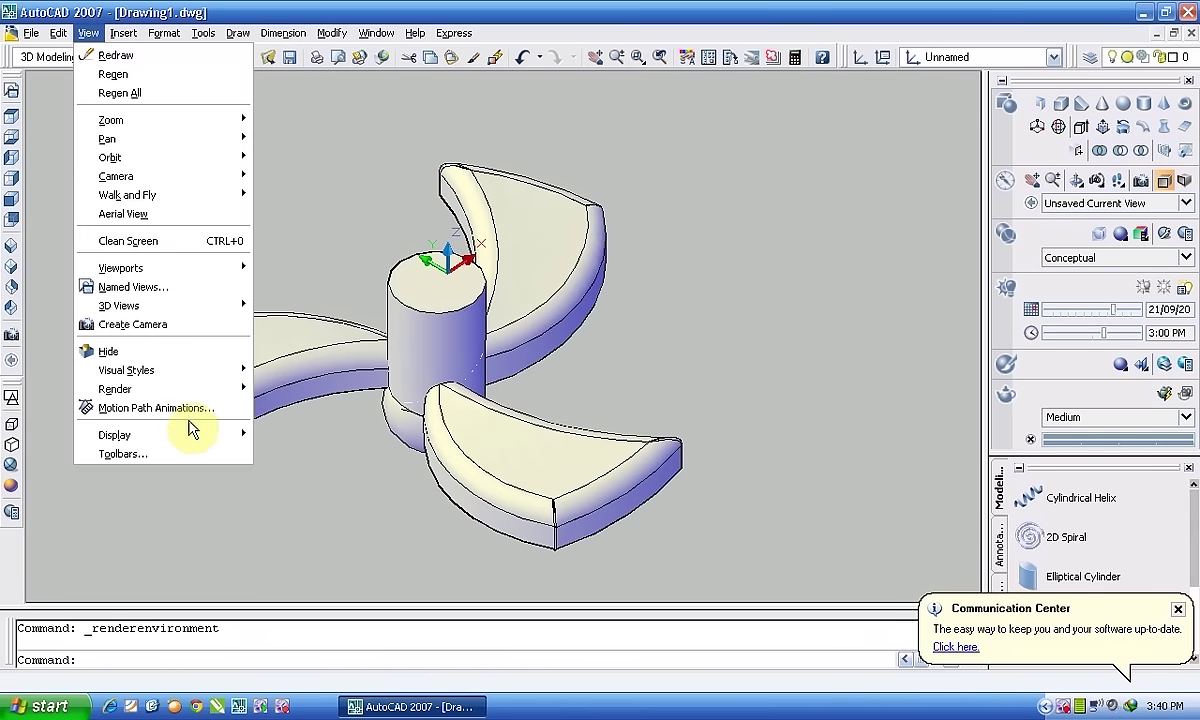
mouse_move(115, 389)
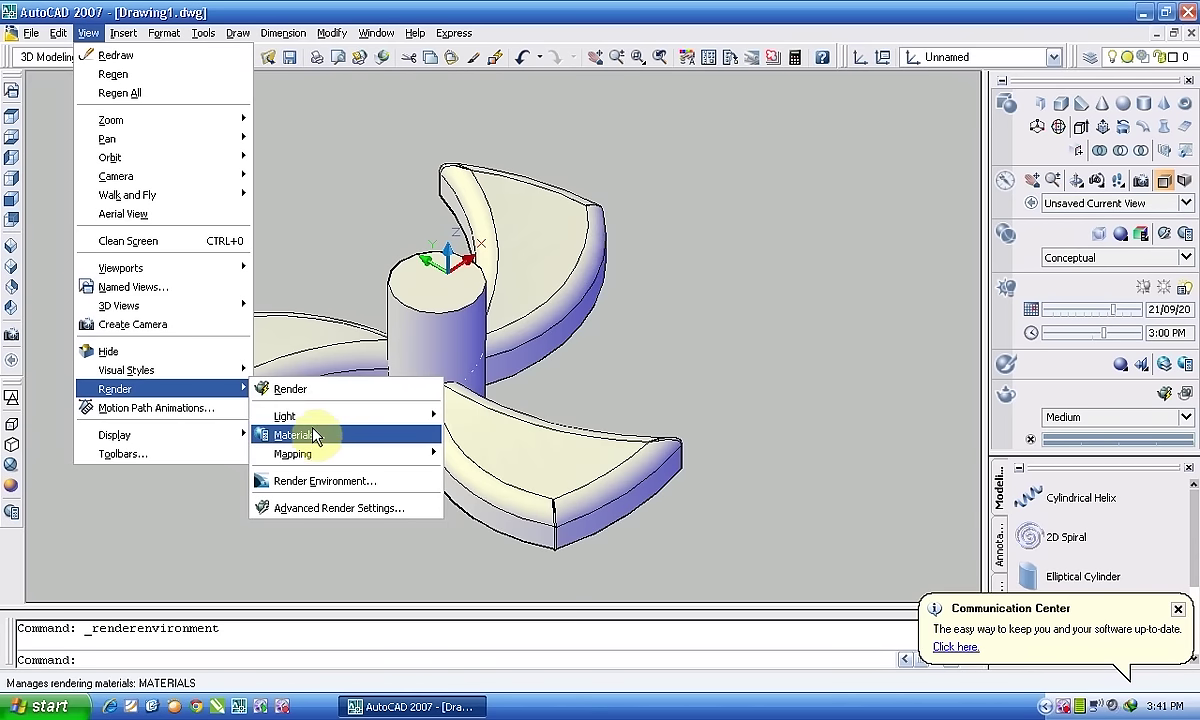
click(298, 435)
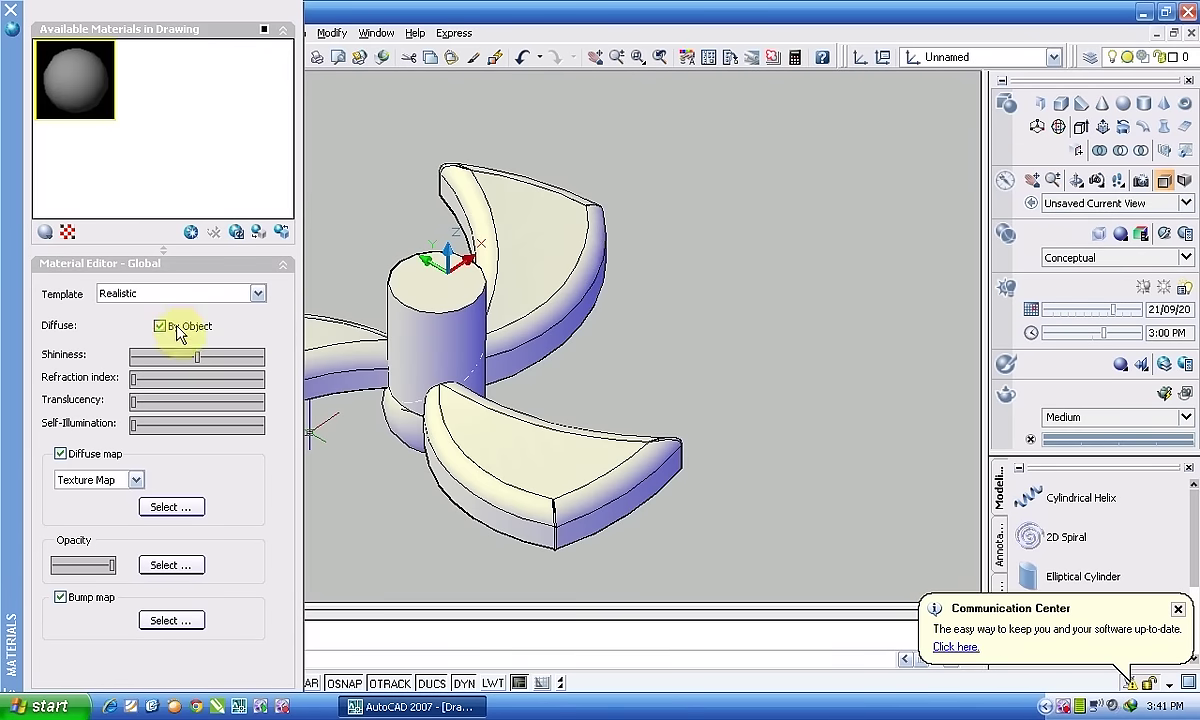
Browse for a diffuse map image, navigating drives to the C:\WINDOWS\Web wallpaper folder.
click(168, 509)
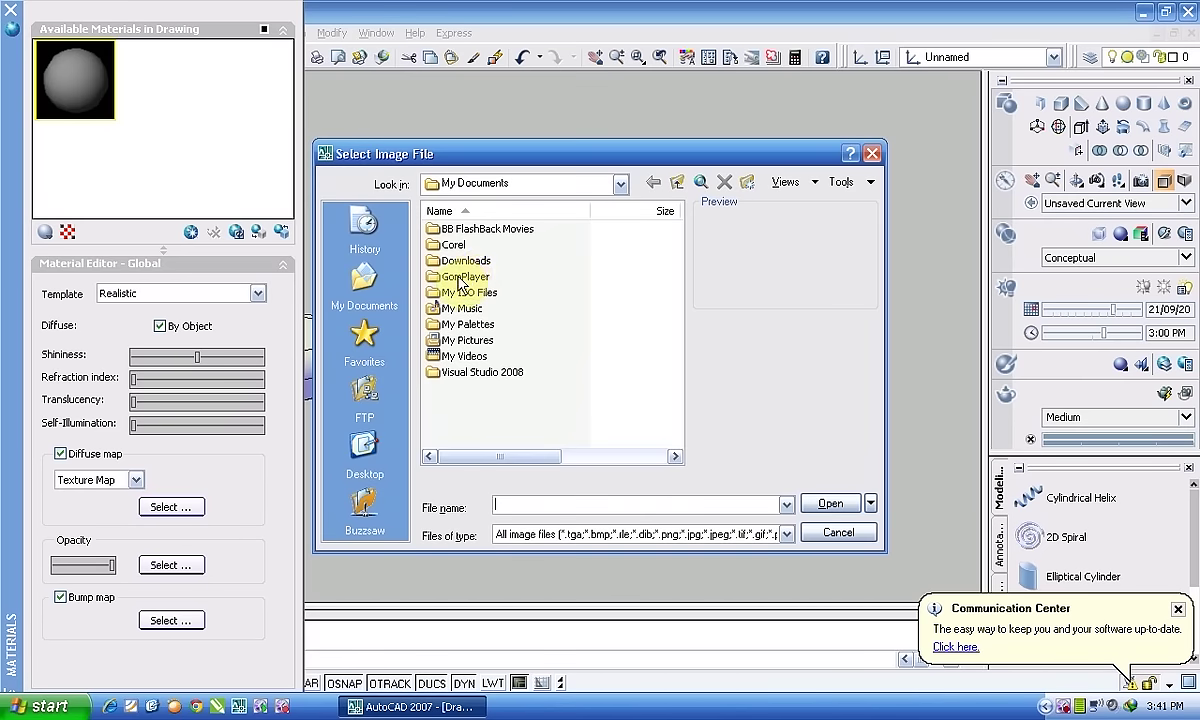
double_click(483, 341)
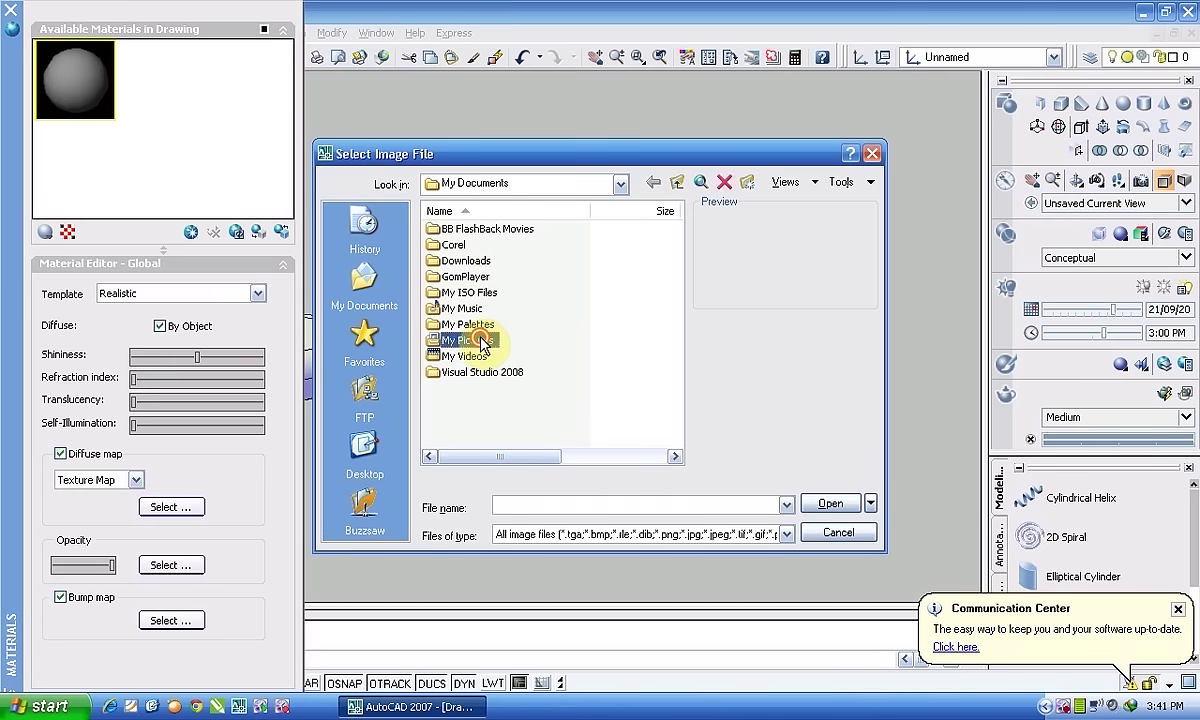
click(368, 280)
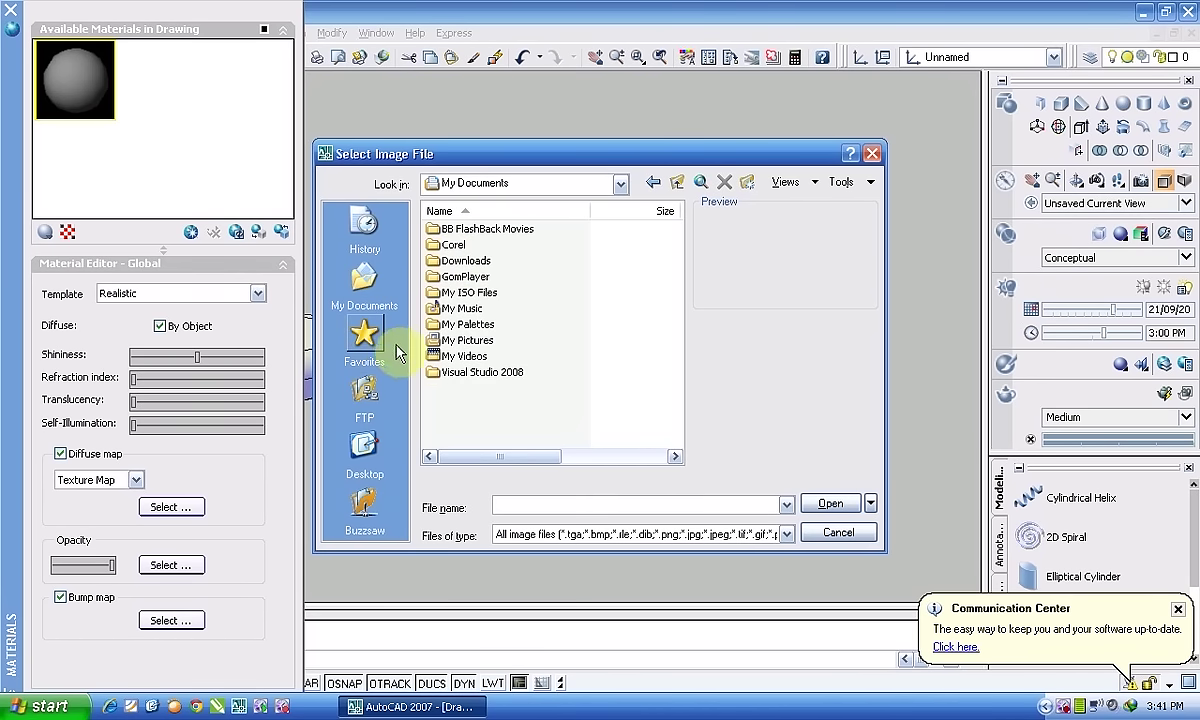
click(366, 442)
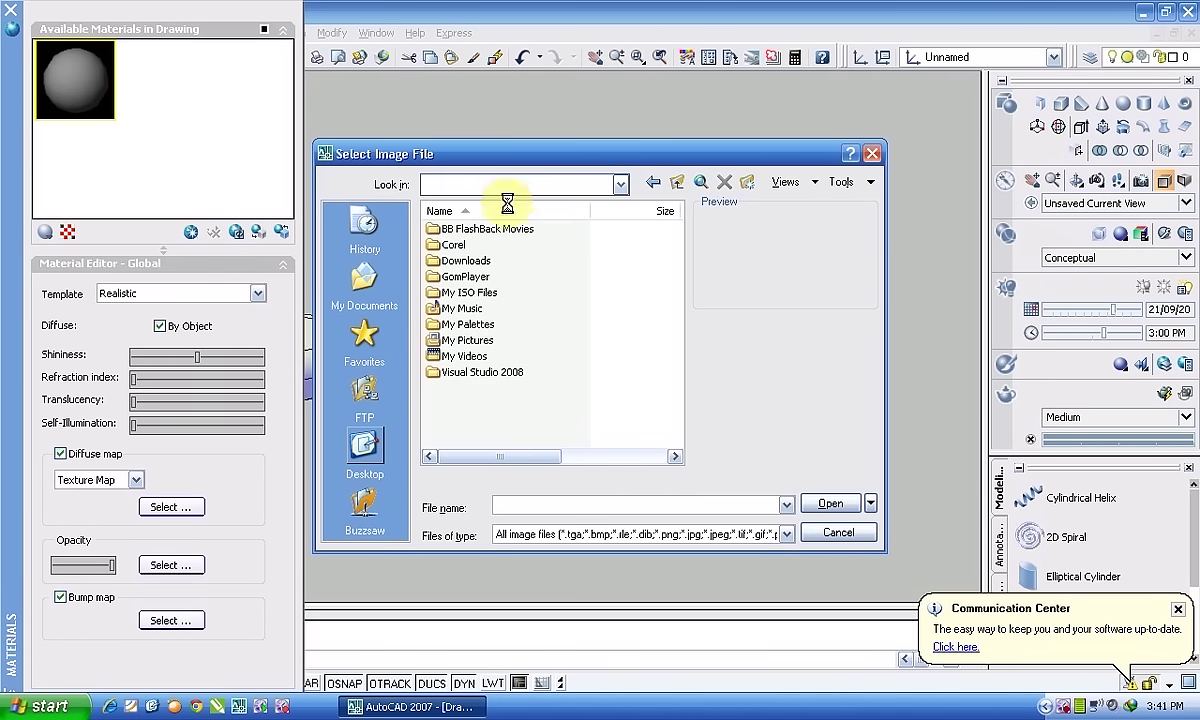
click(500, 184)
click(511, 280)
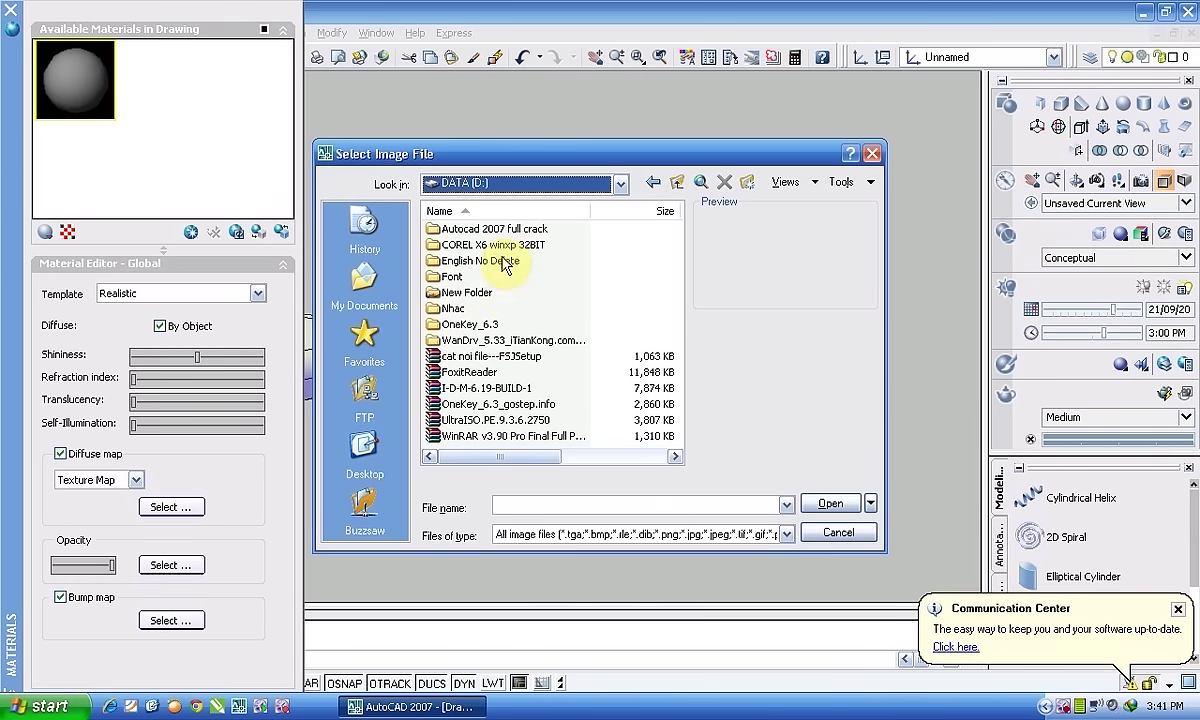
scroll(503, 263, down, 1)
click(680, 388)
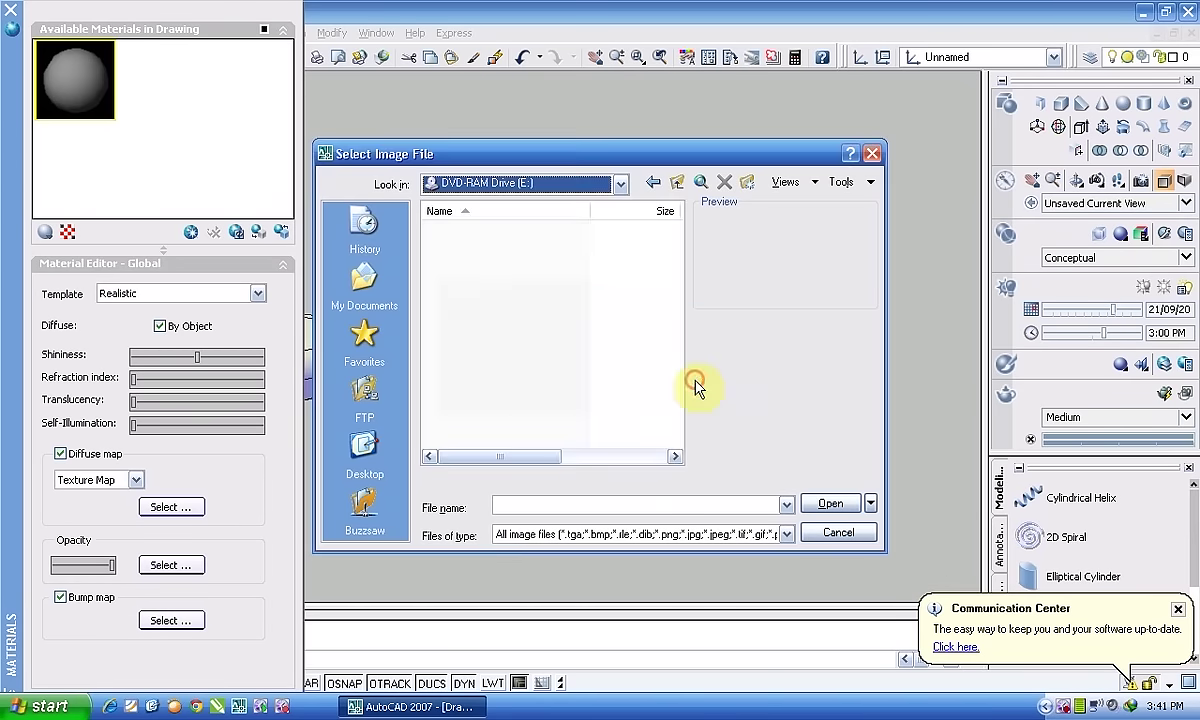
scroll(585, 205, up, 1)
click(588, 185)
click(520, 260)
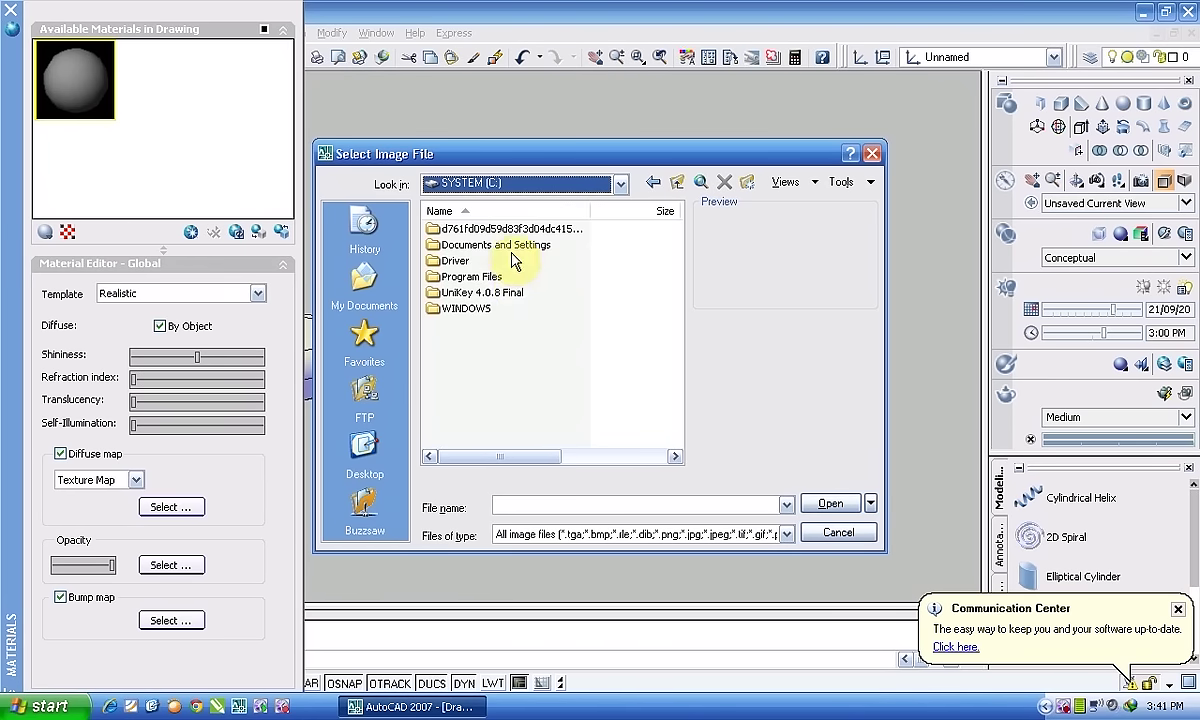
double_click(483, 310)
scroll(483, 312, down, 4)
scroll(483, 312, down, 5)
scroll(480, 295, down, 3)
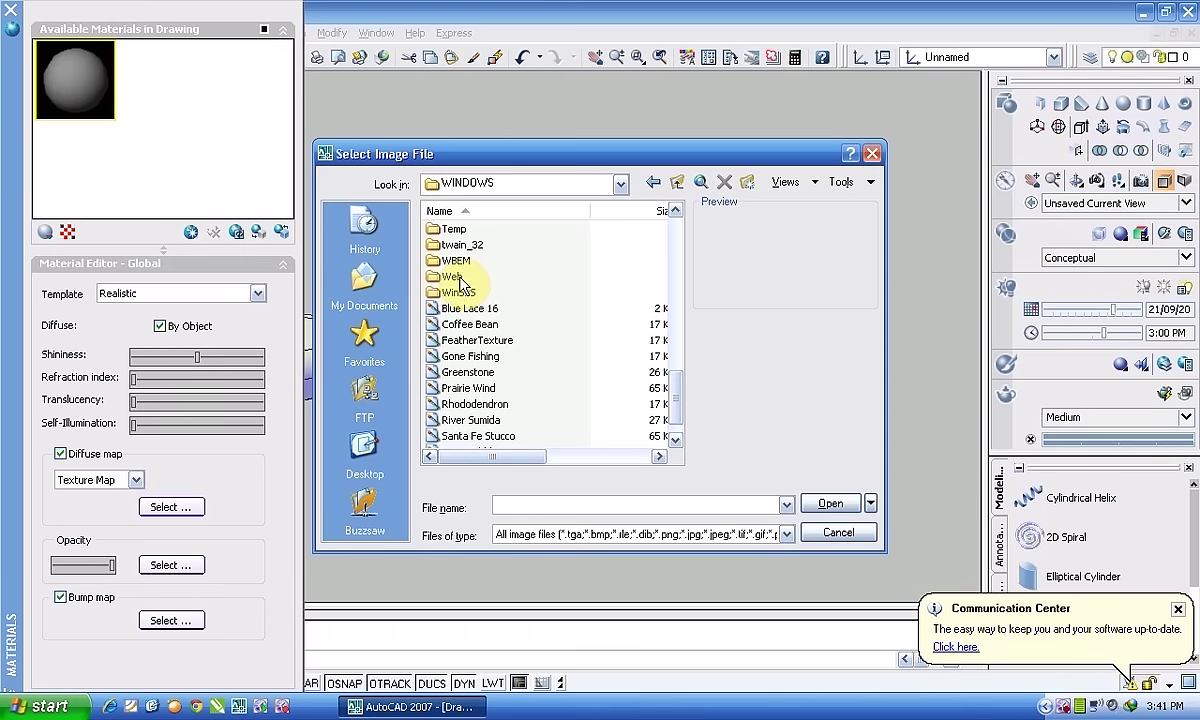
double_click(455, 277)
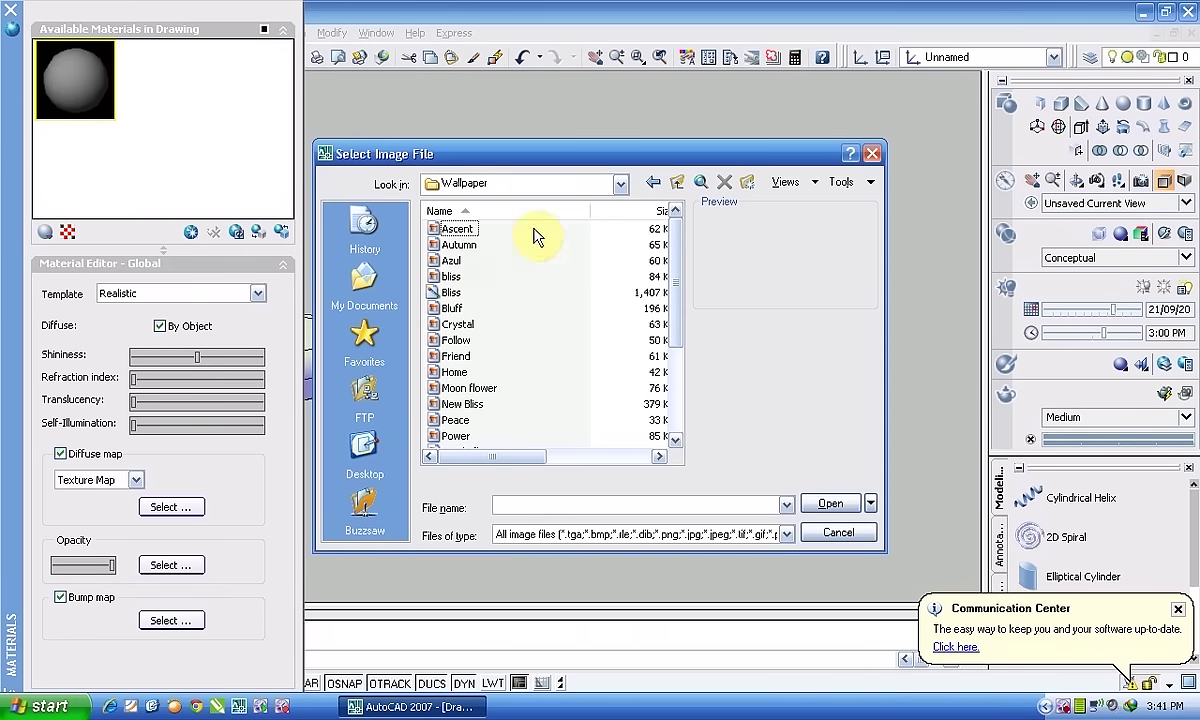
Set Azul.jpg as the diffuse texture, apply the material to the fan, and close the palette.
click(452, 245)
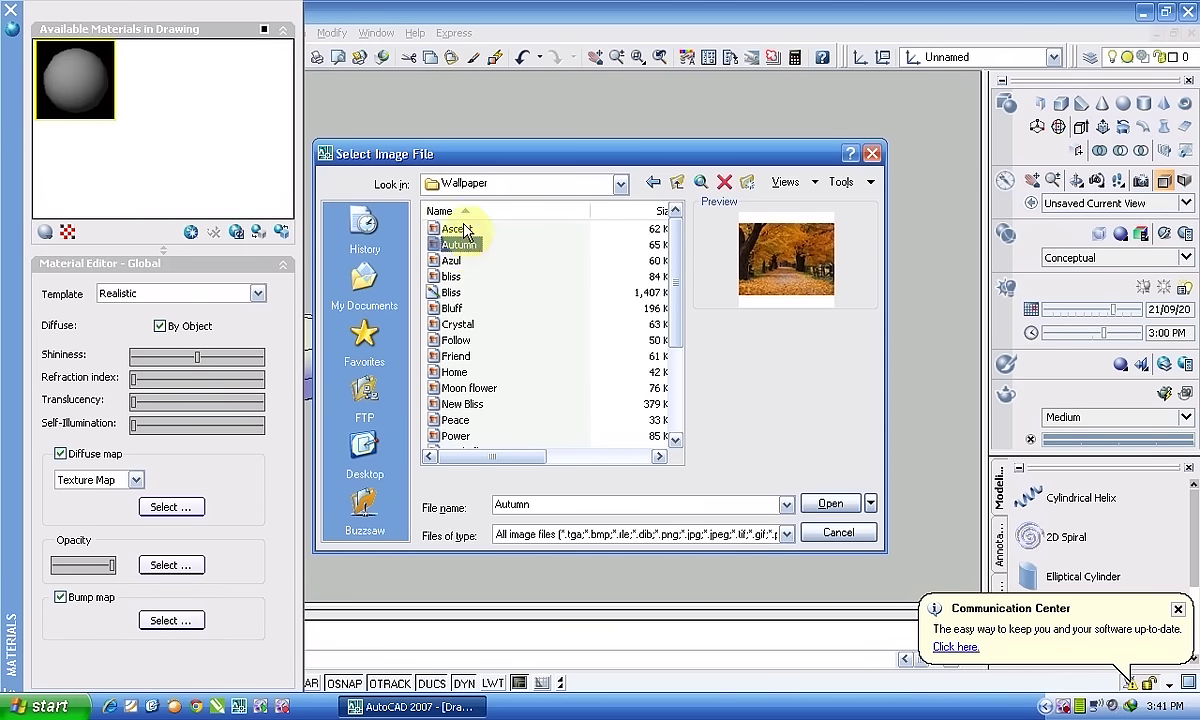
click(455, 229)
click(451, 292)
click(456, 325)
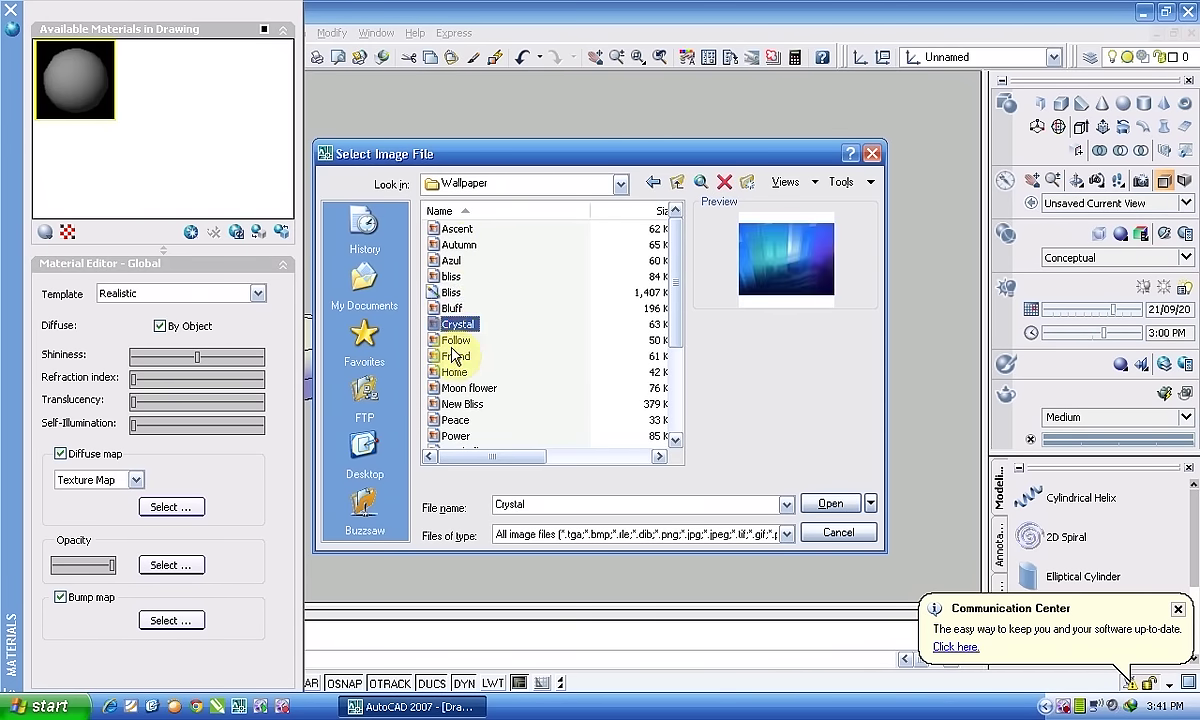
click(452, 276)
click(452, 245)
click(452, 261)
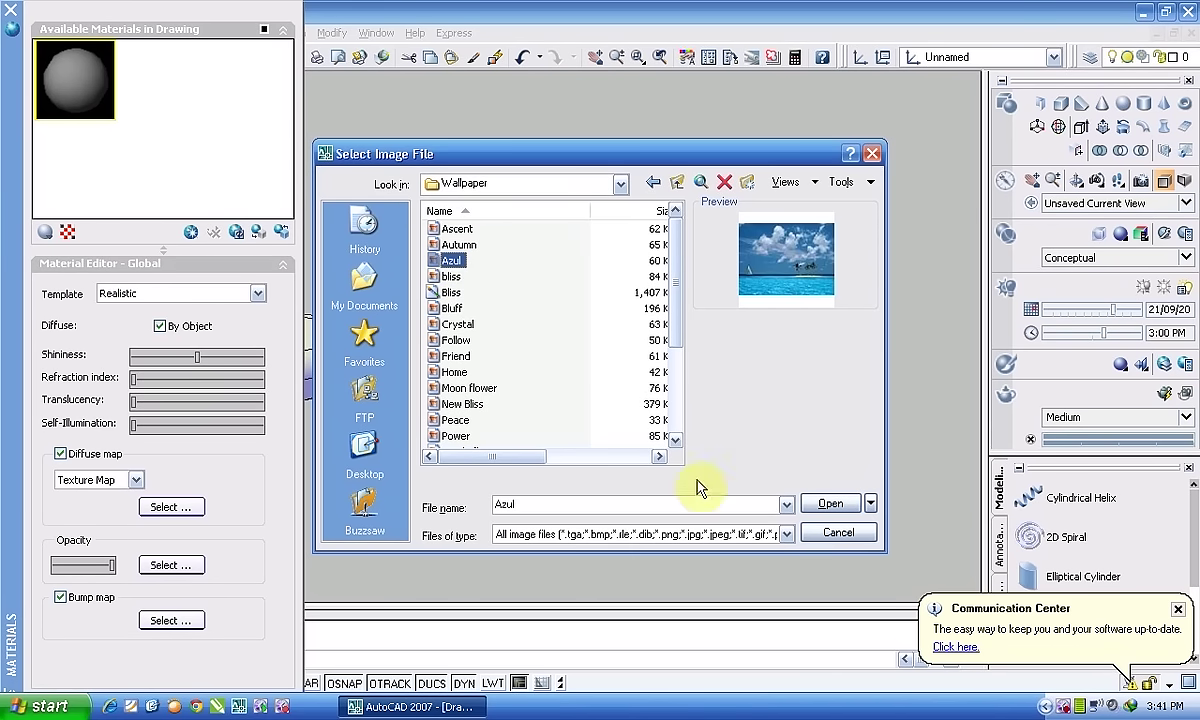
click(830, 503)
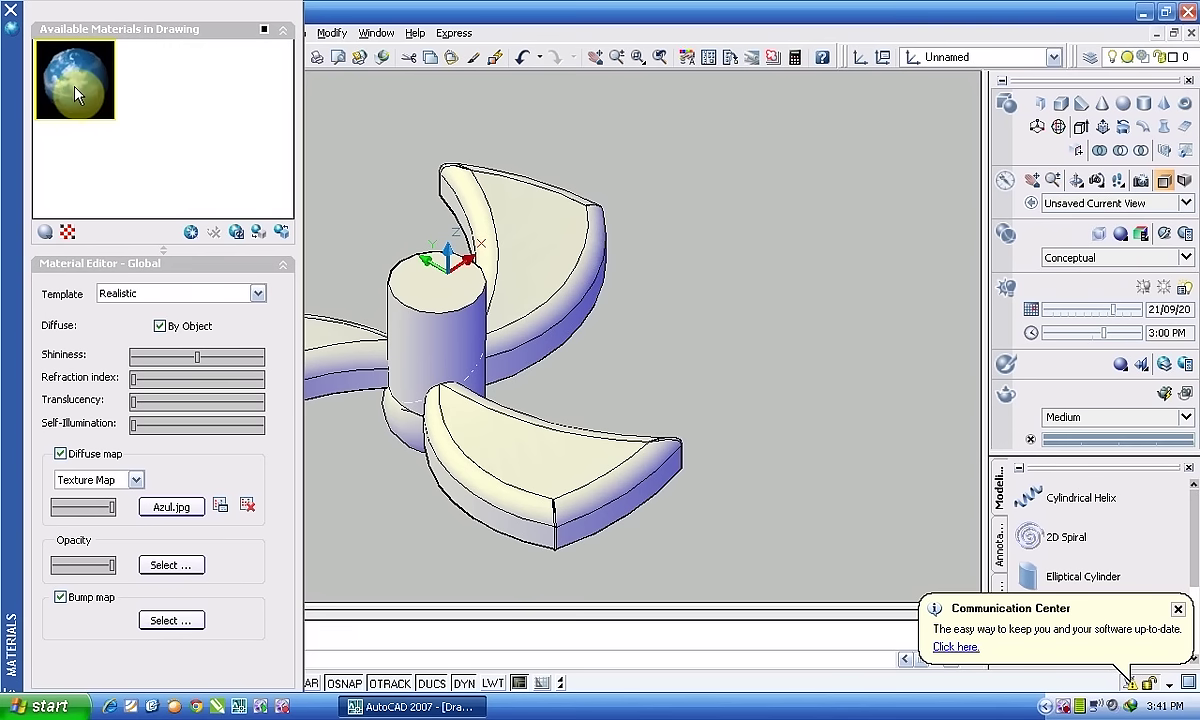
drag(70, 68, 505, 285)
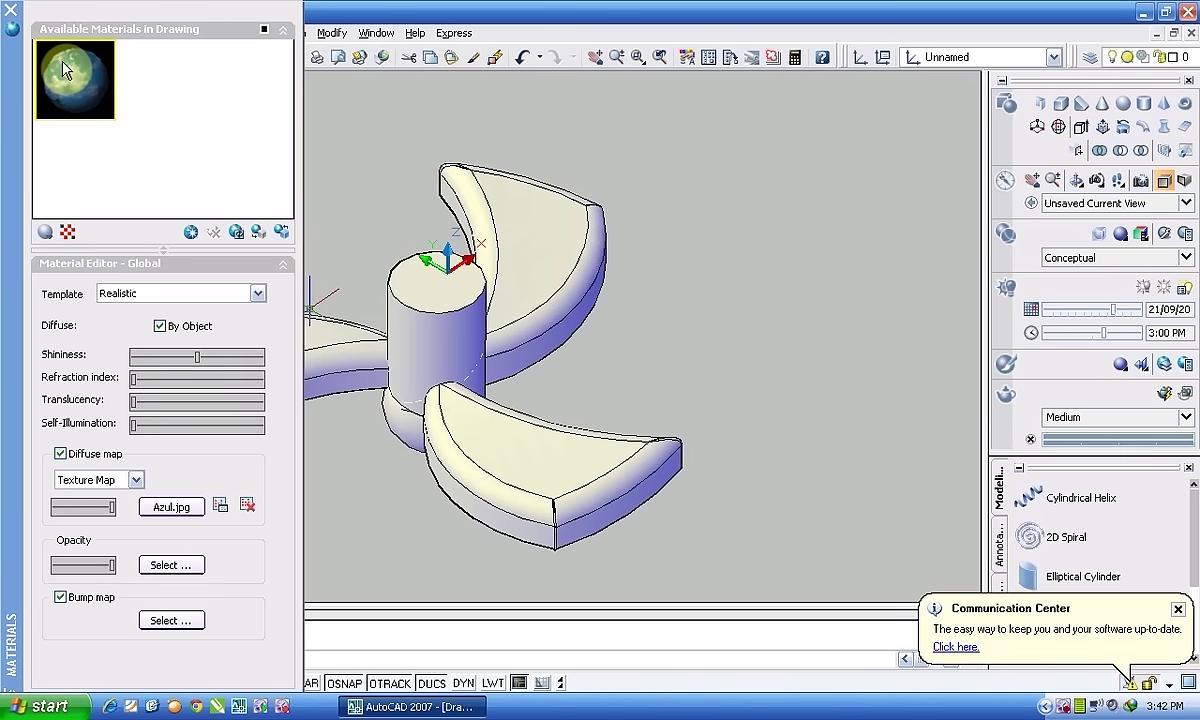
click(11, 10)
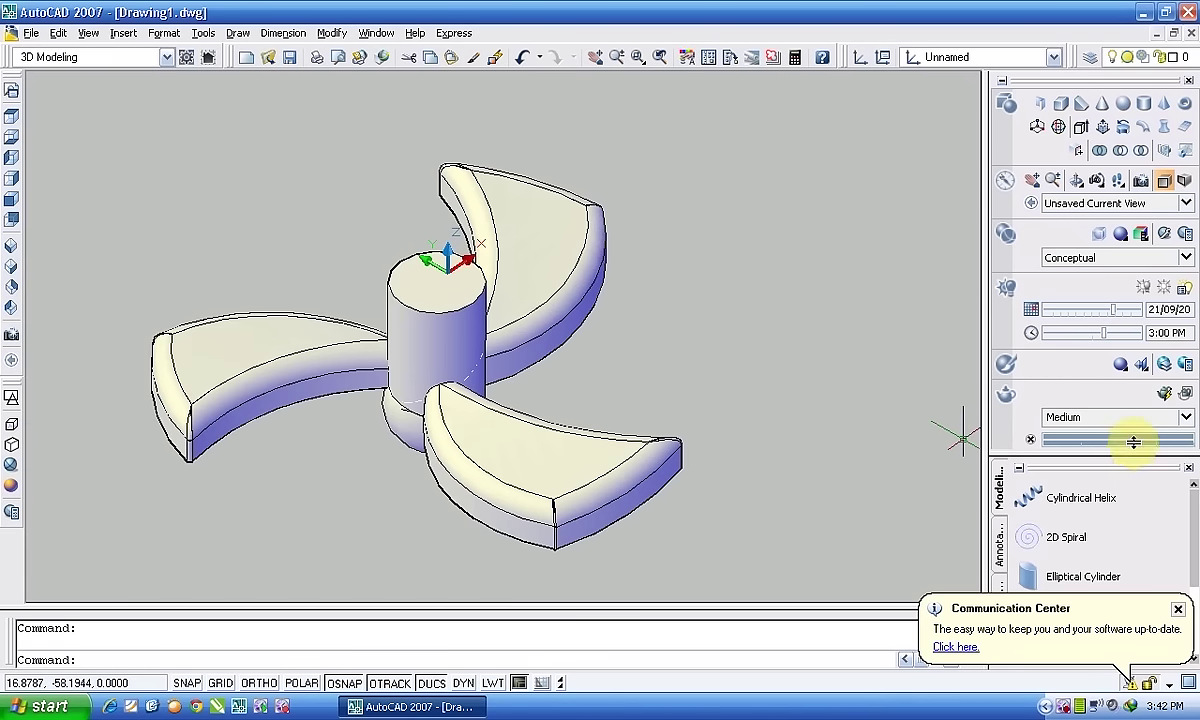
Render the Azul-textured fan at Medium 640 x 480 and close the result window.
click(1165, 395)
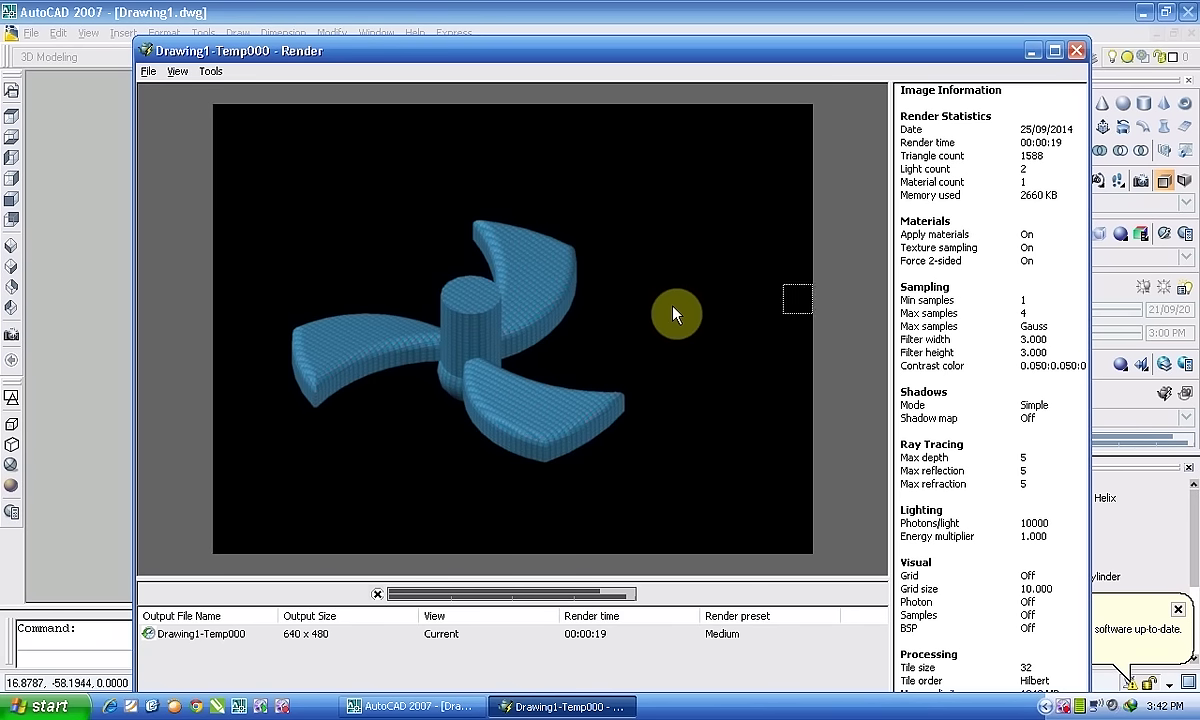
click(1081, 52)
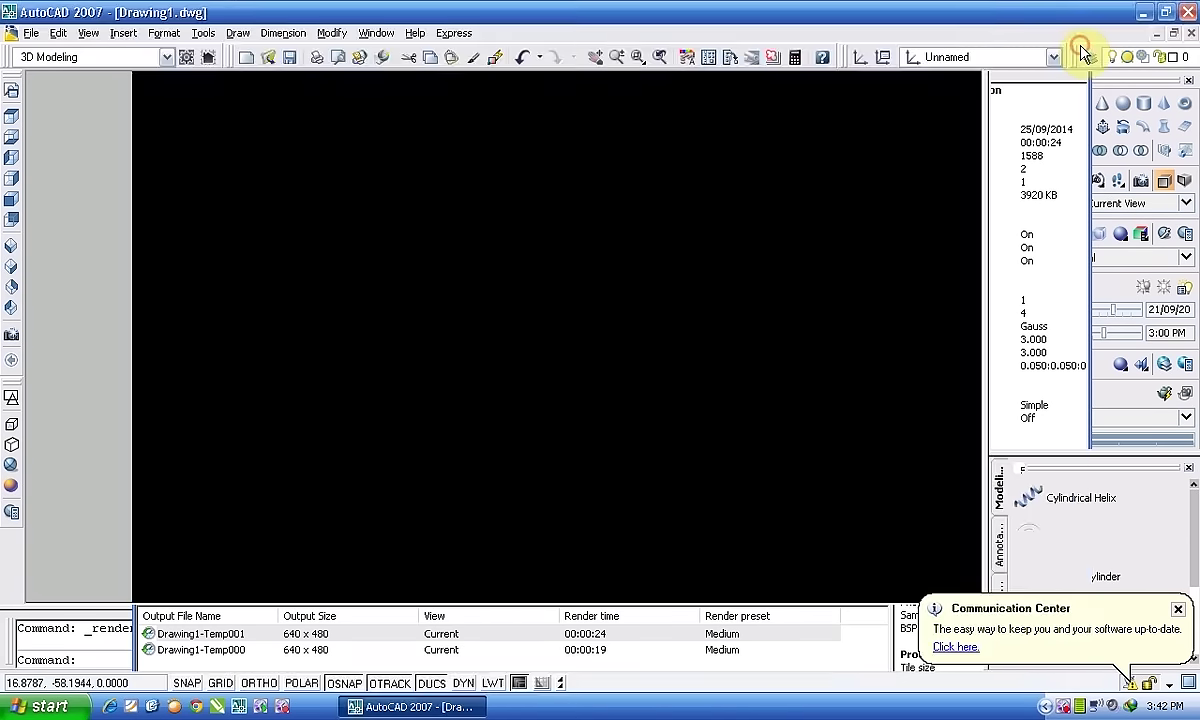
scroll(589, 283, down, 3)
scroll(589, 283, down, 3)
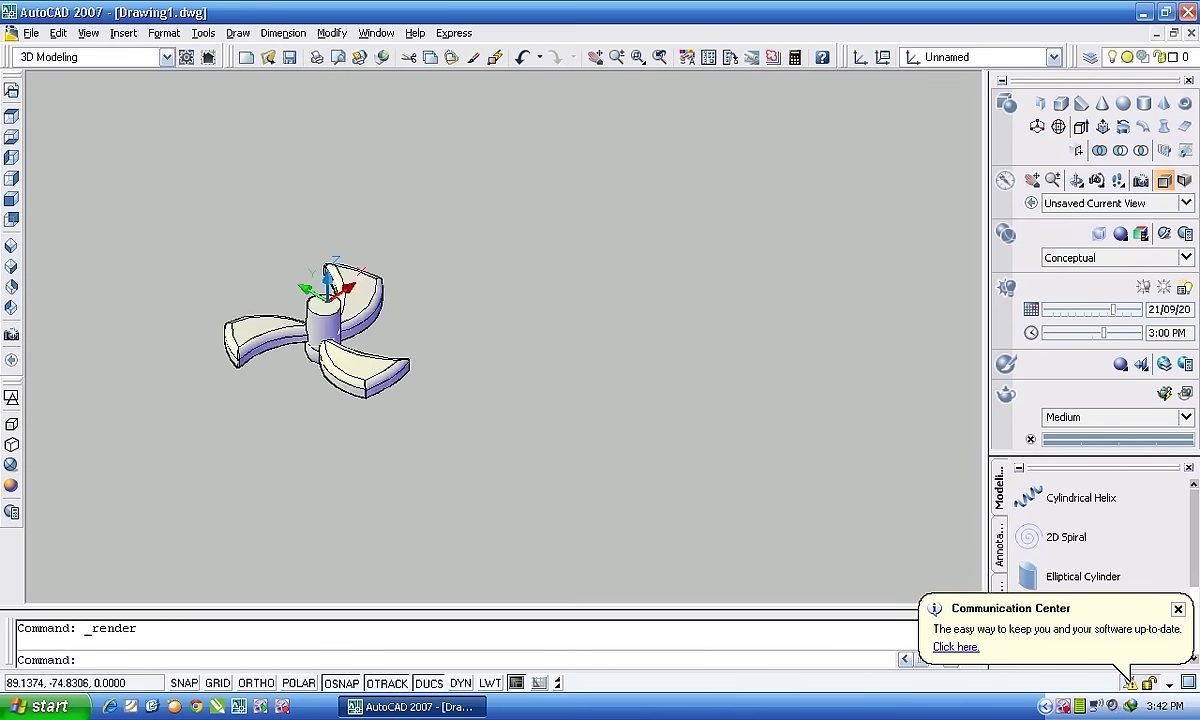
scroll(711, 262, up, 3)
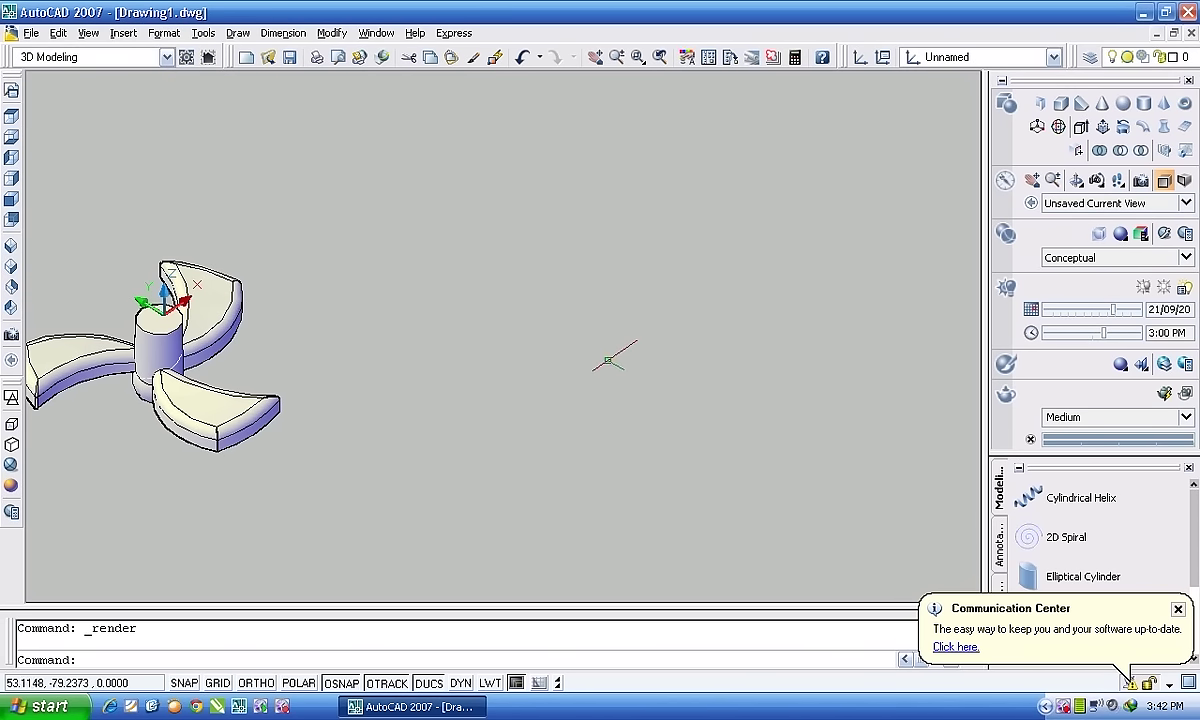
Draw a flat box solid beside the fan by picking its base corners and height.
click(1062, 103)
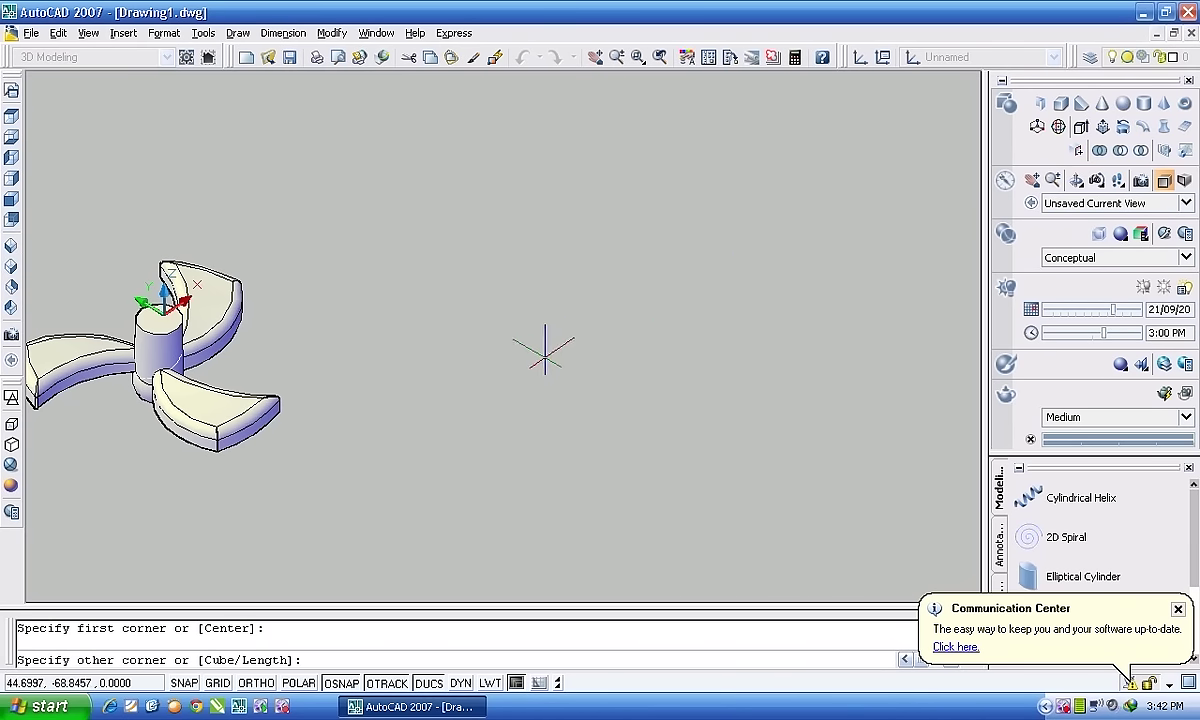
click(792, 257)
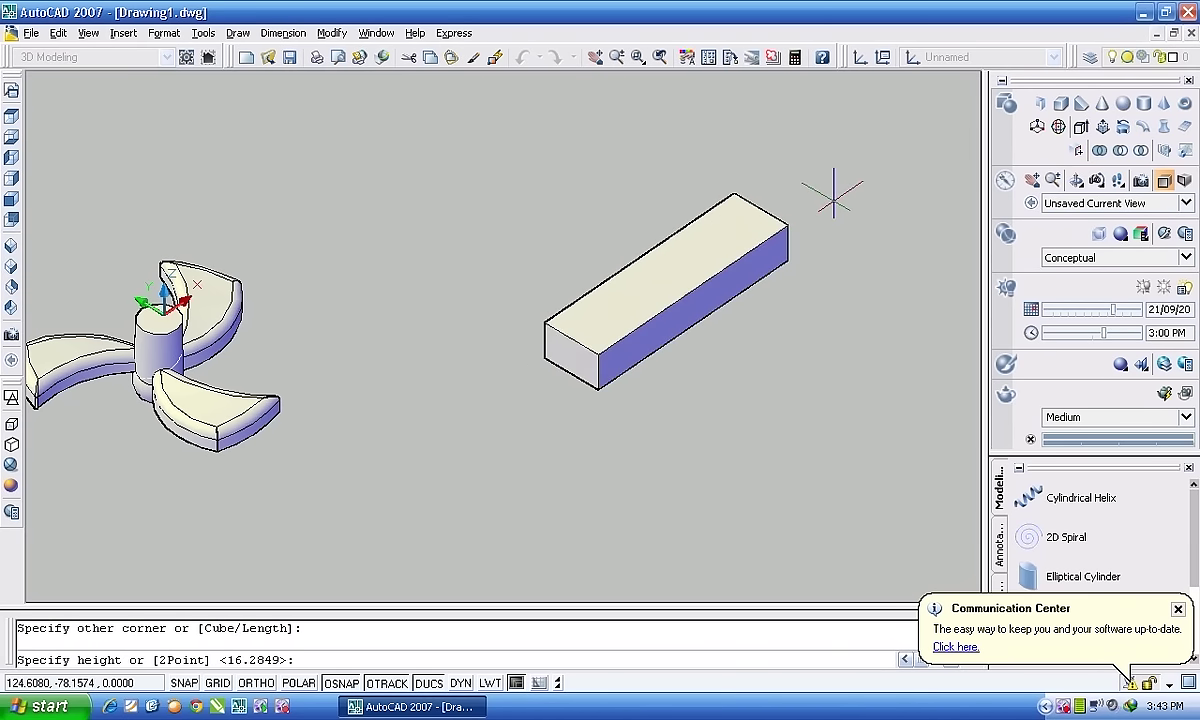
click(789, 235)
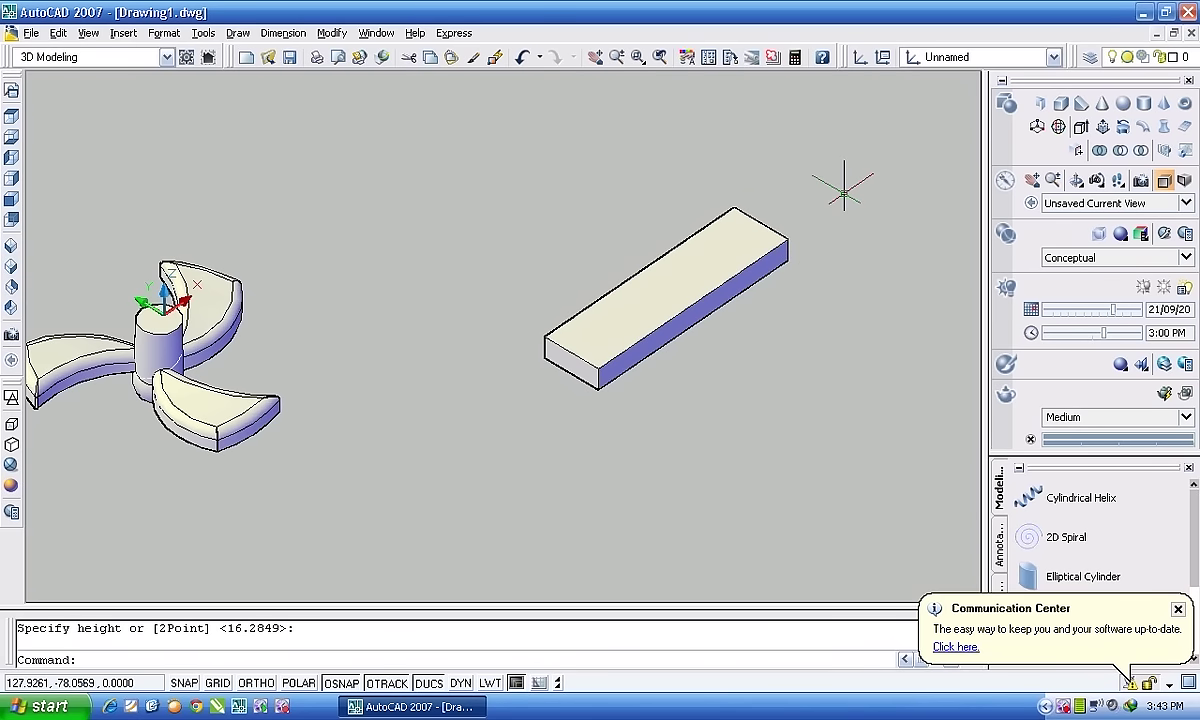
Add a thin cylinder post standing on one end of the box top, then zoom to extents.
click(1141, 106)
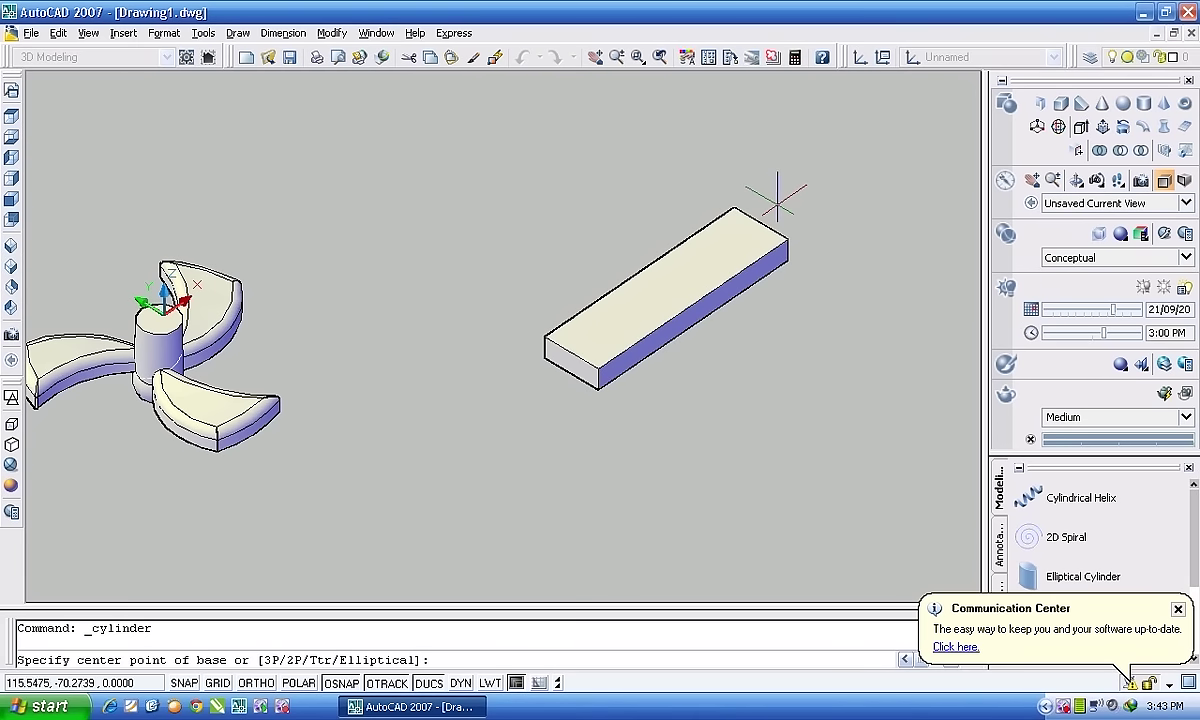
scroll(779, 203, up, 3)
click(738, 242)
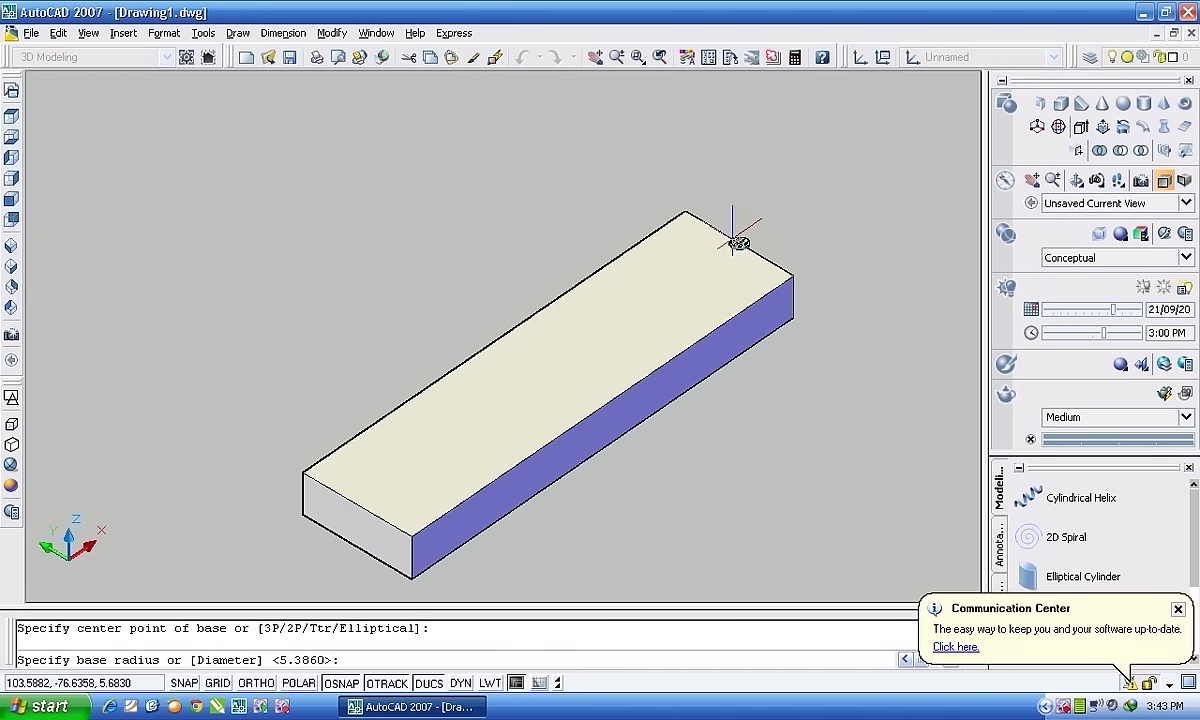
click(738, 242)
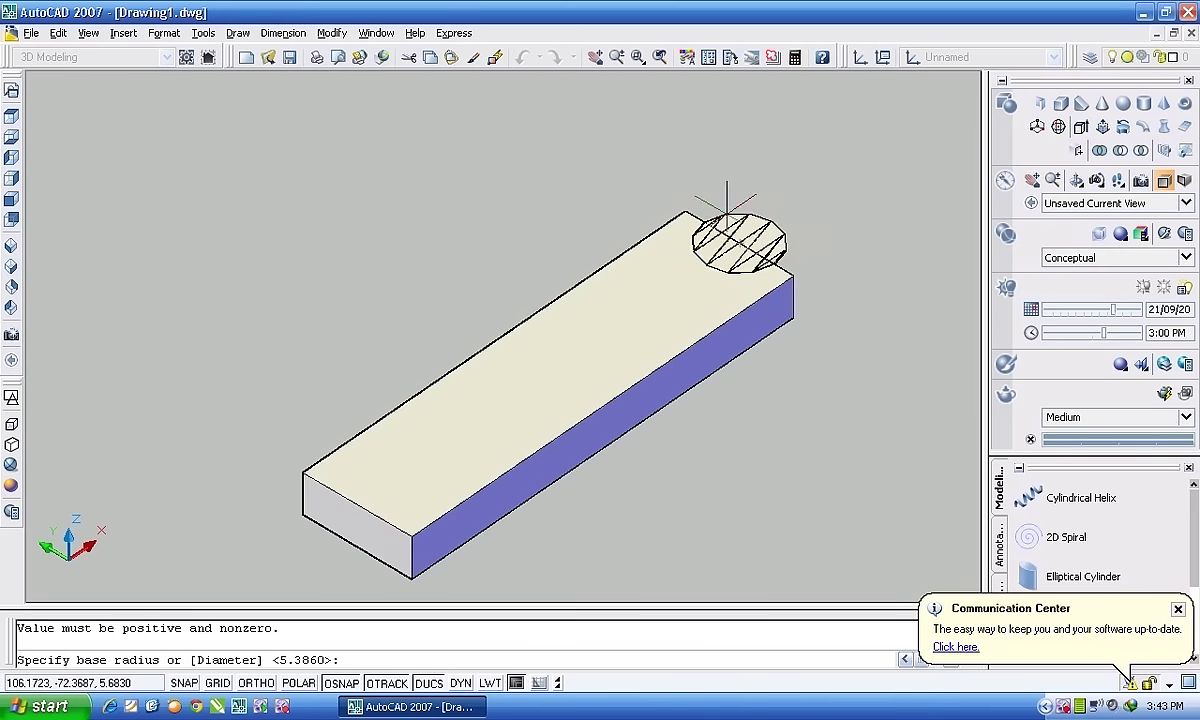
scroll(737, 250, up, 2)
scroll(730, 230, up, 2)
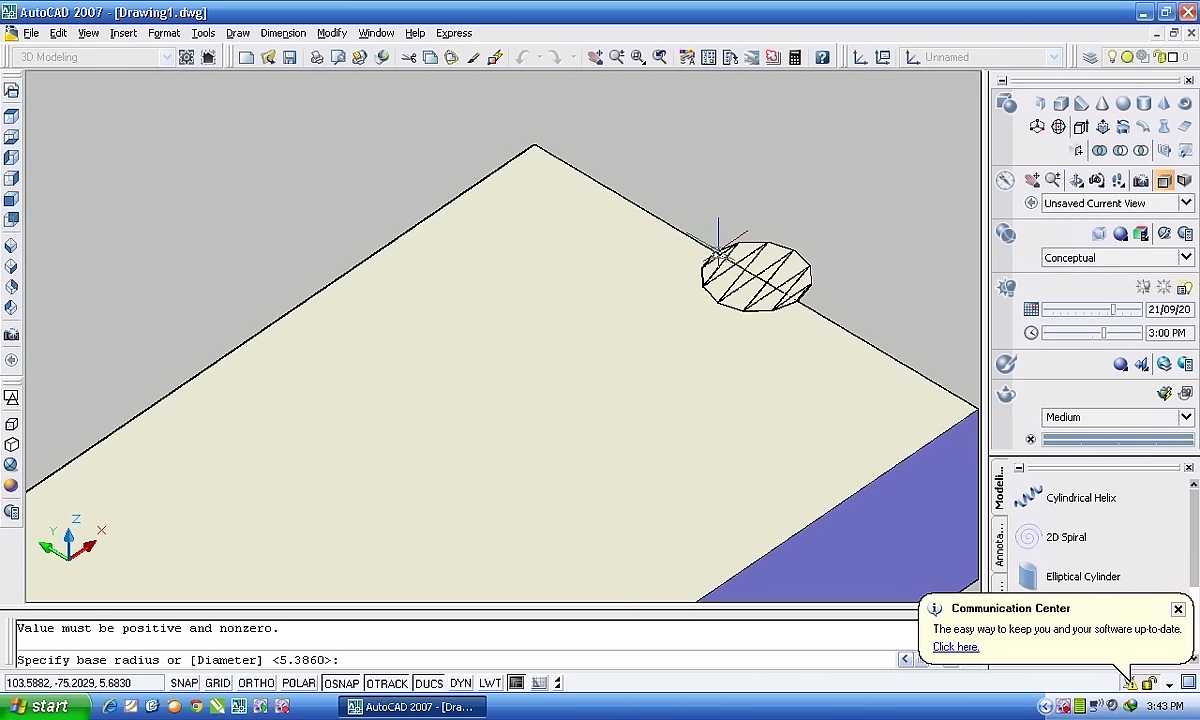
click(725, 238)
scroll(750, 140, down, 2)
scroll(740, 150, down, 3)
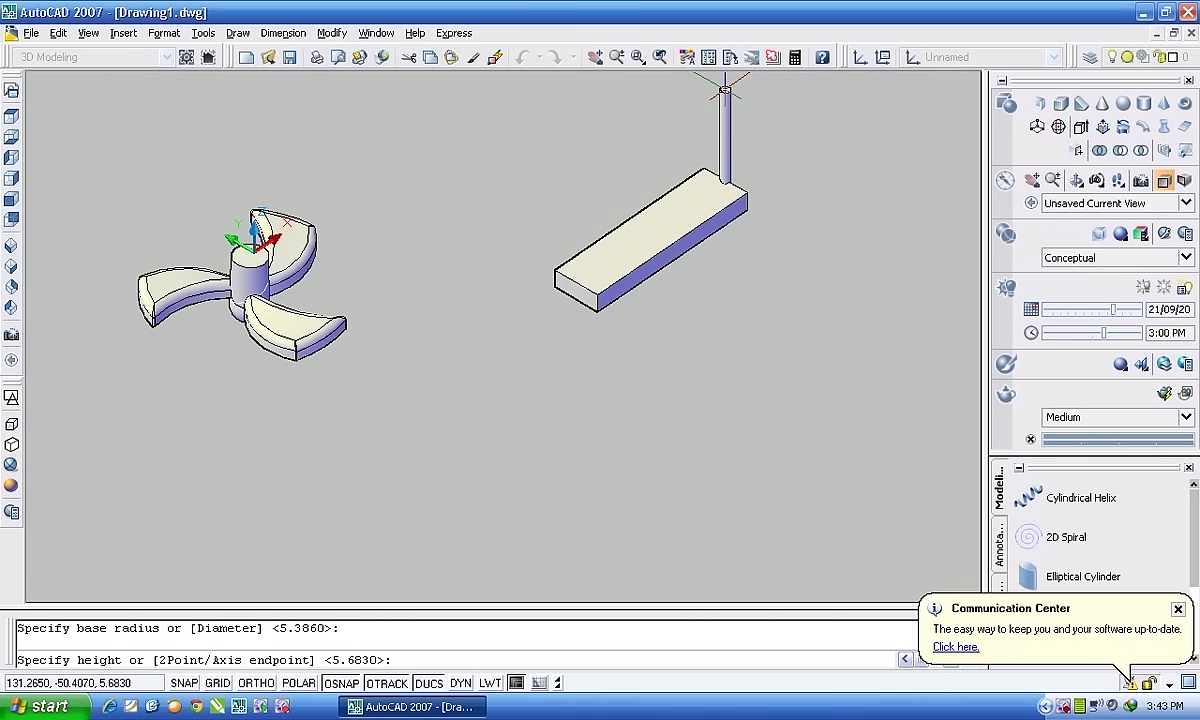
click(725, 82)
scroll(549, 327, down, 2)
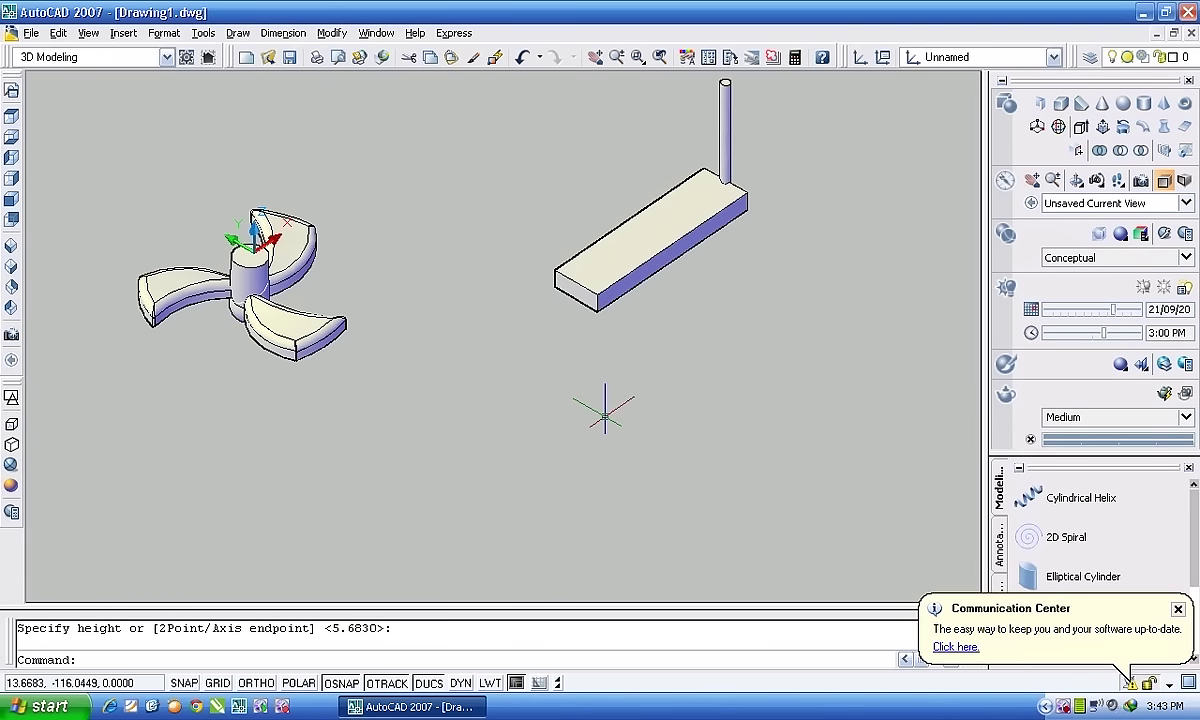
middle_click(570, 385)
middle_click(570, 385)
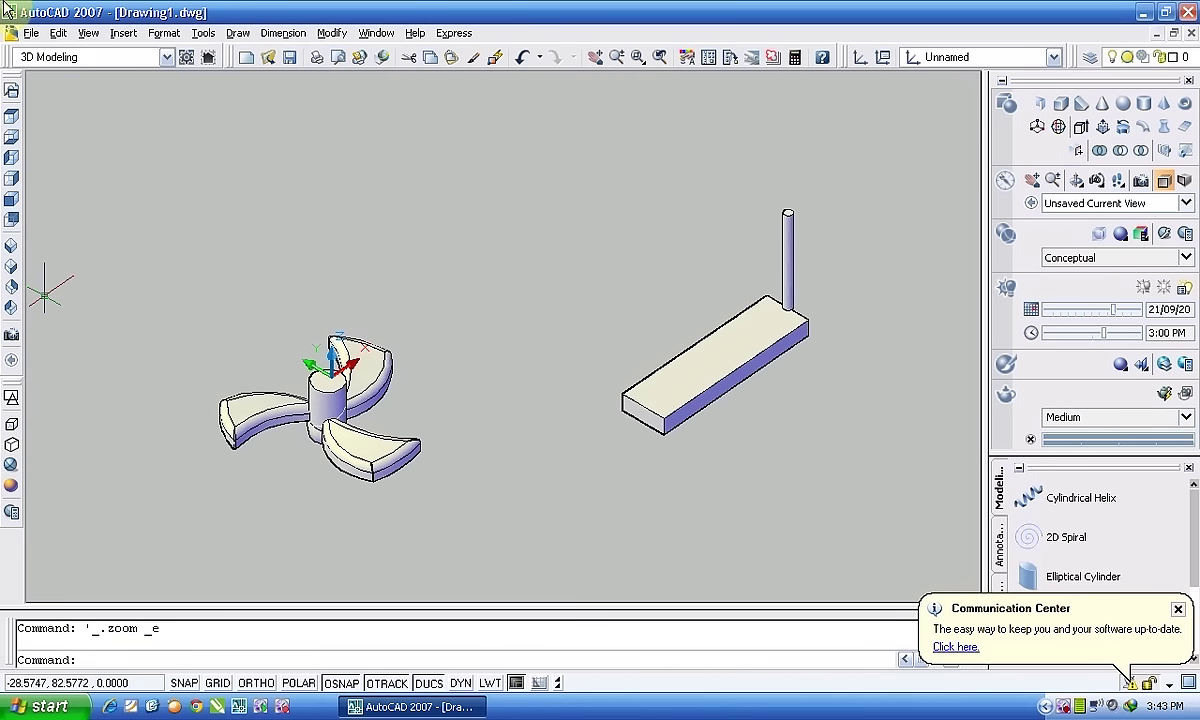
Switch to Top view in 2D Wireframe style and zoom in on the box base.
click(11, 118)
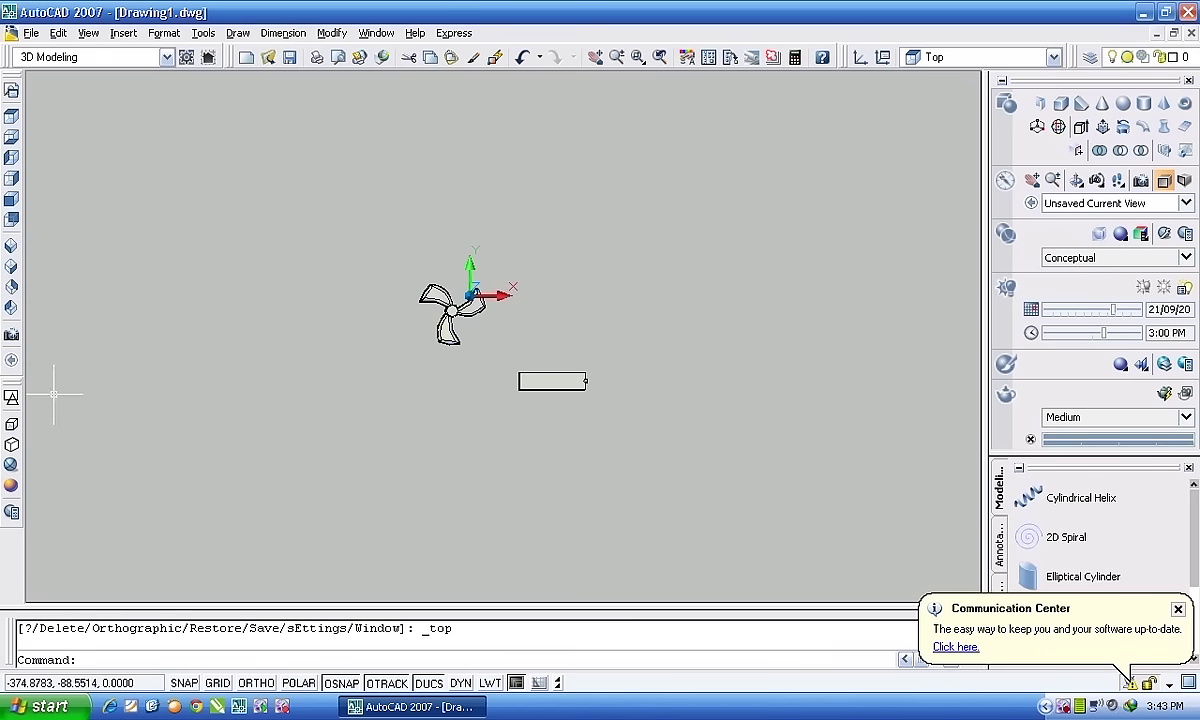
click(12, 397)
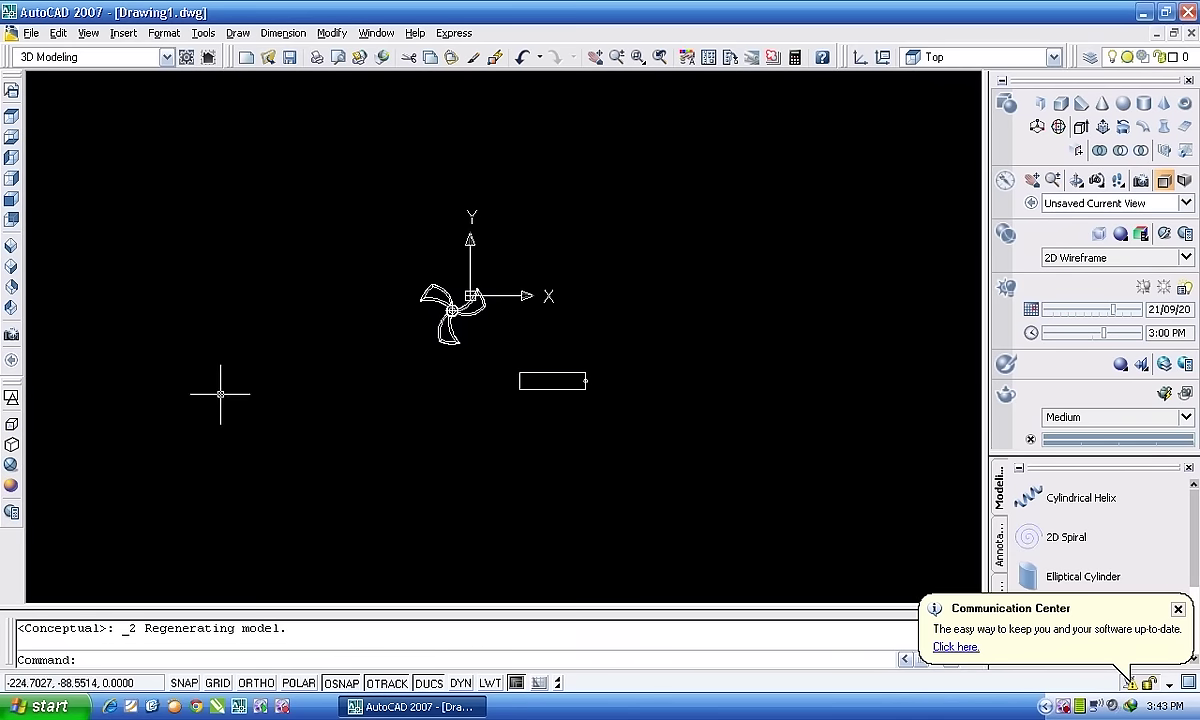
scroll(559, 358, up, 4)
scroll(522, 394, up, 3)
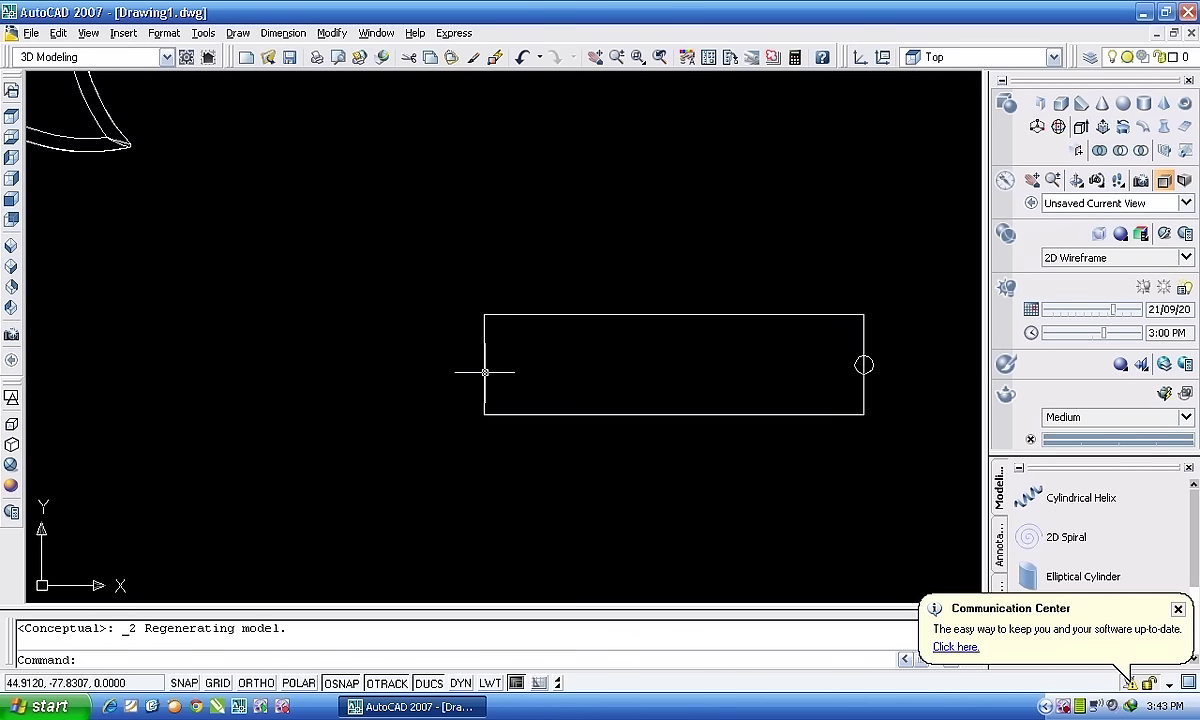
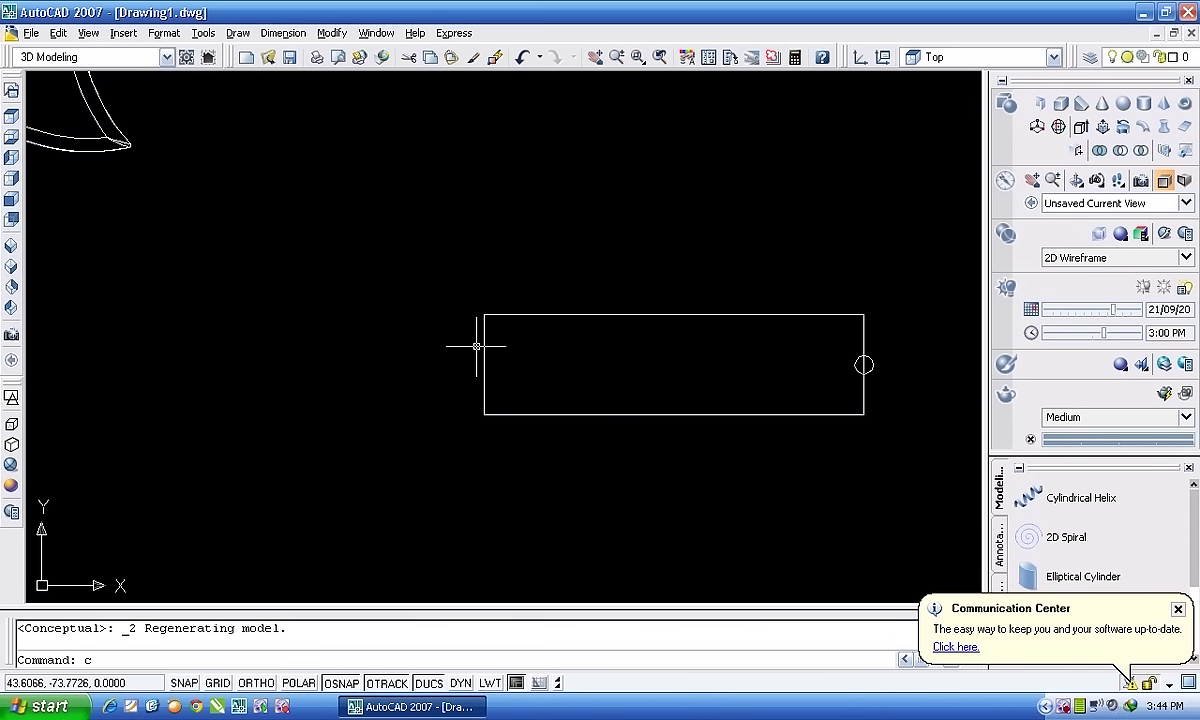
Draw a radius-50 circle centred on the rectangle's left-edge midpoint.
key(Return)
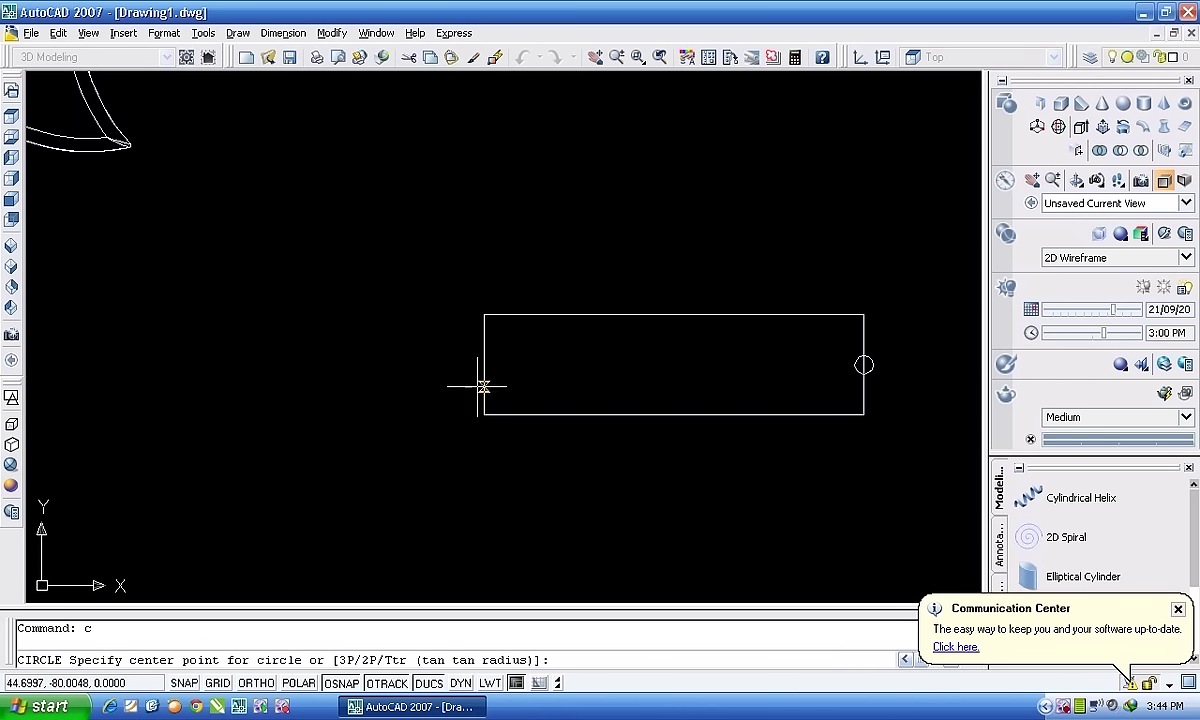
click(484, 365)
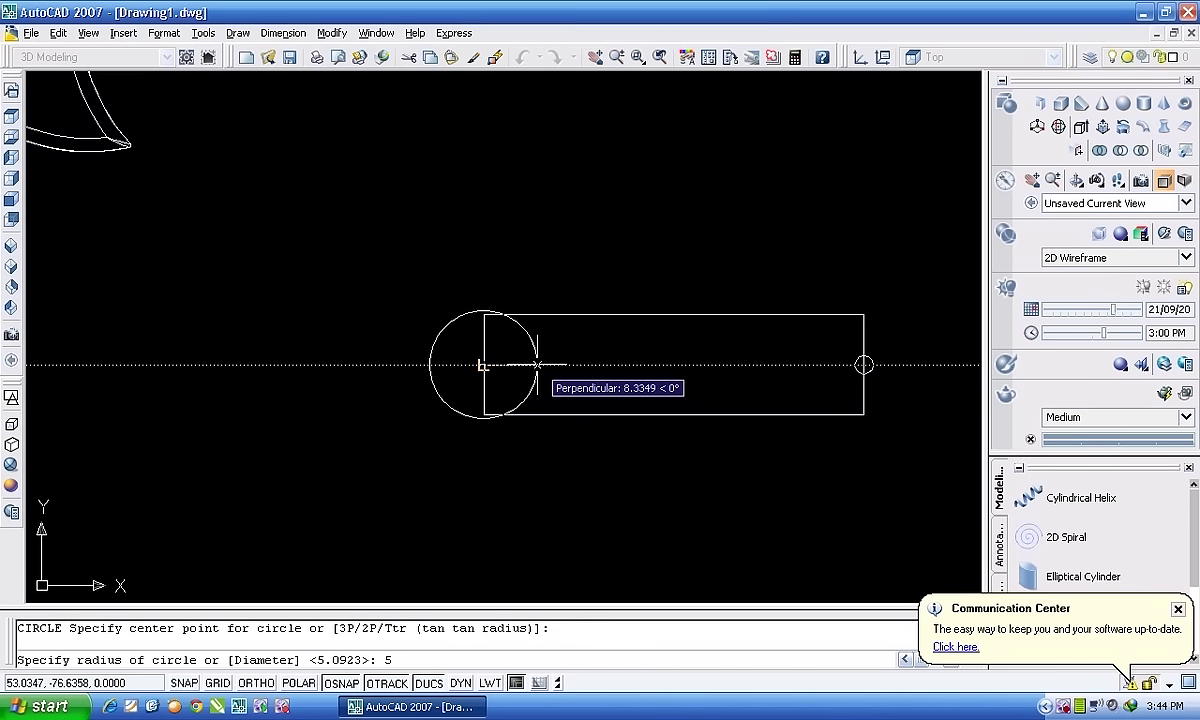
text(0)
key(Return)
key(Return)
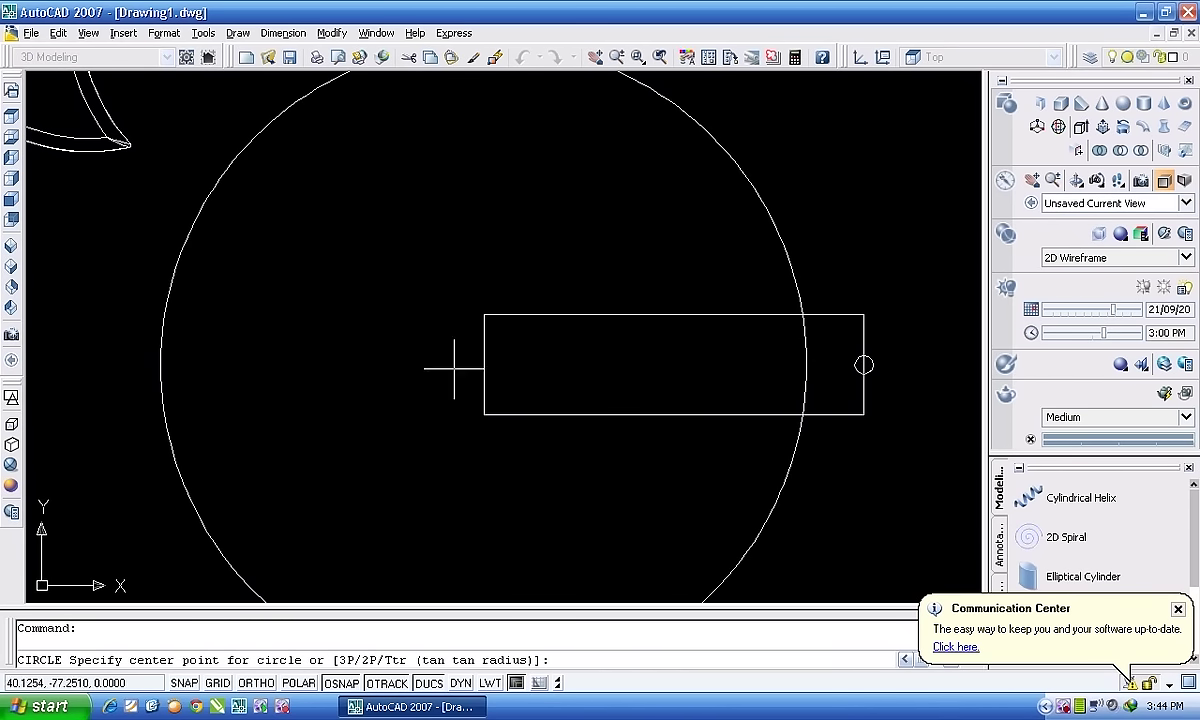
Draw a second circle centred on the first circle's left quadrant, reaching the rectangle's left edge.
click(160, 365)
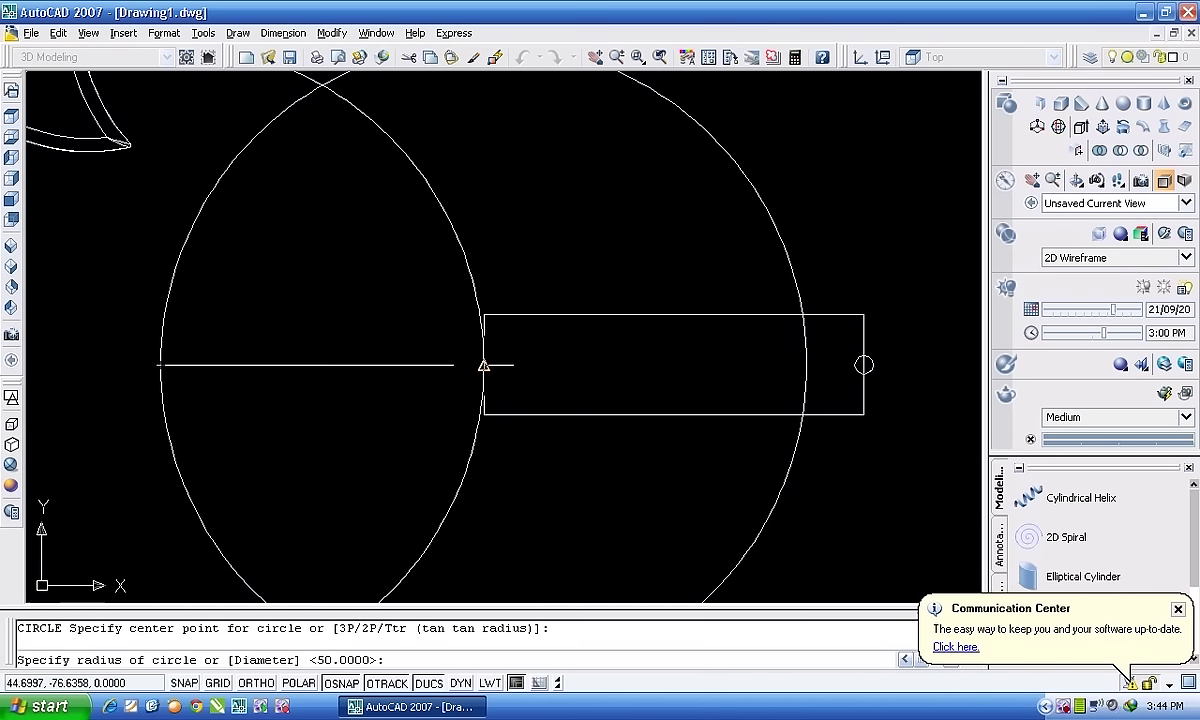
click(484, 368)
scroll(575, 385, down, 5)
scroll(580, 383, up, 3)
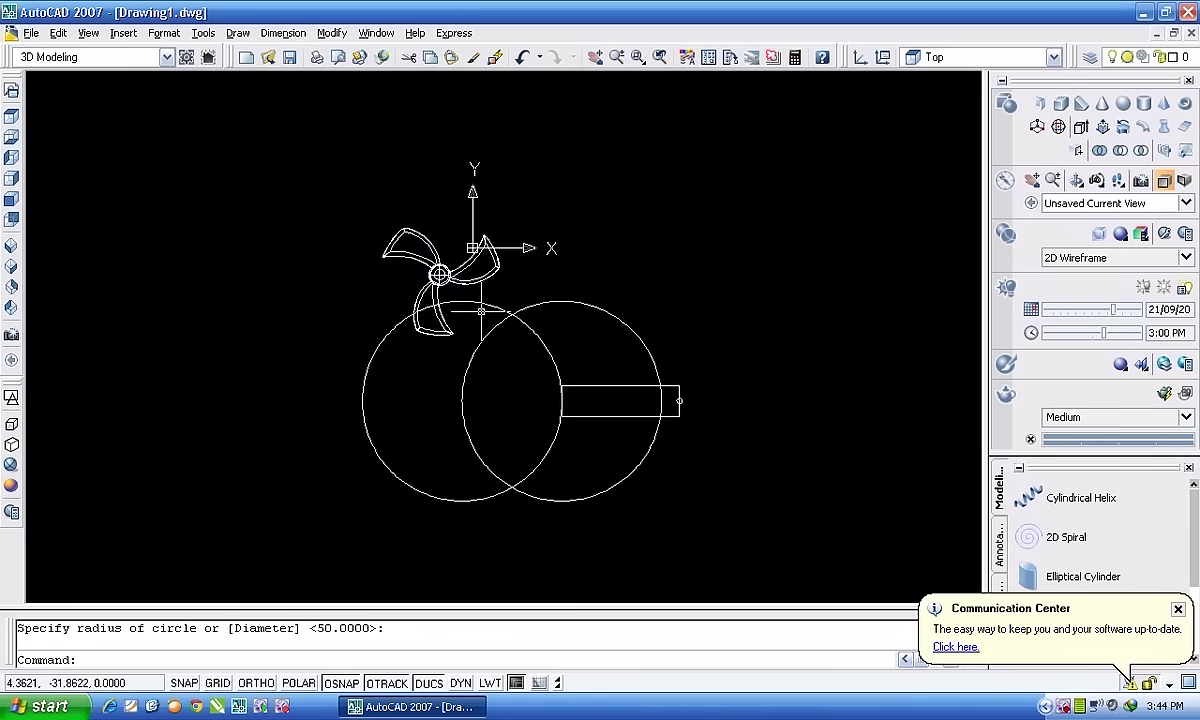
Erase both construction circles.
click(484, 304)
key(Delete)
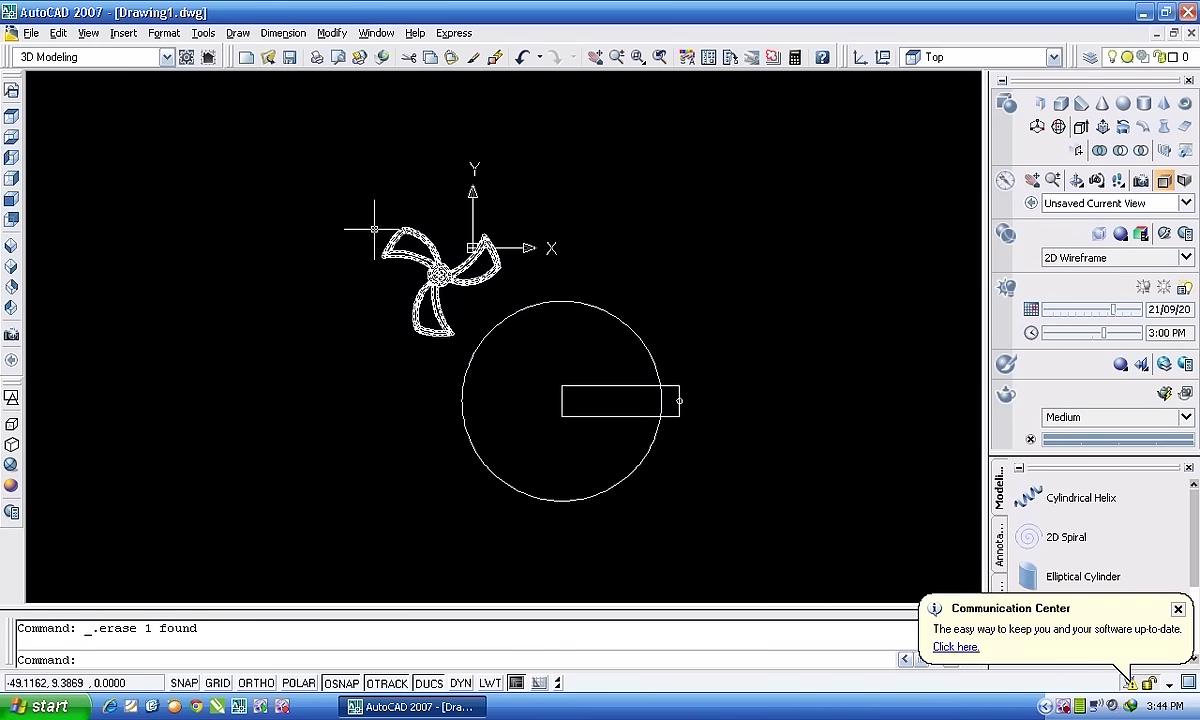
click(332, 187)
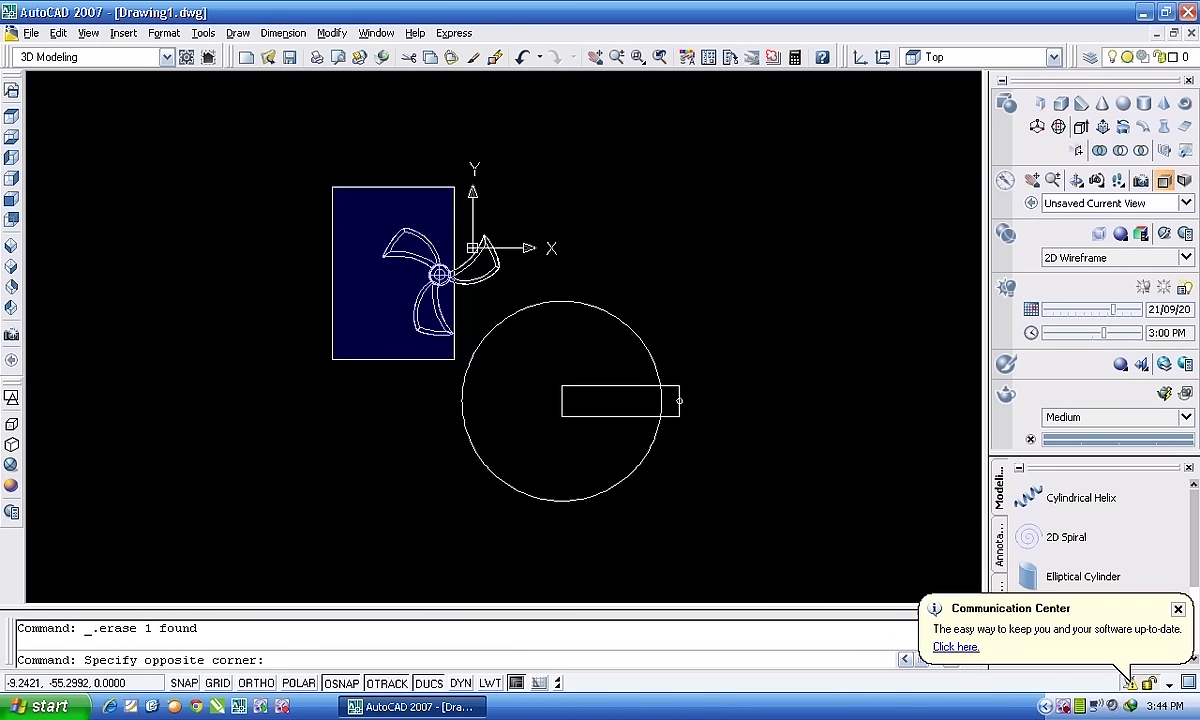
key(Escape)
click(548, 300)
key(Delete)
Move the propeller shape by its hub to the upper left of the drawing.
click(322, 186)
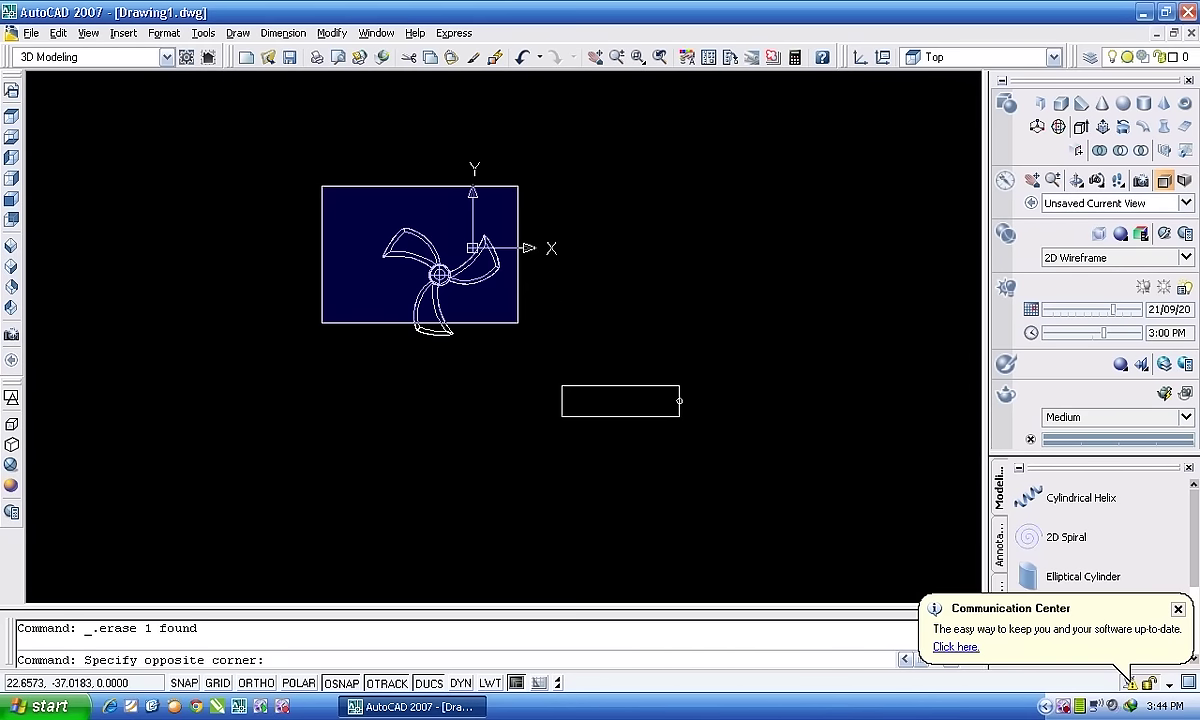
click(533, 367)
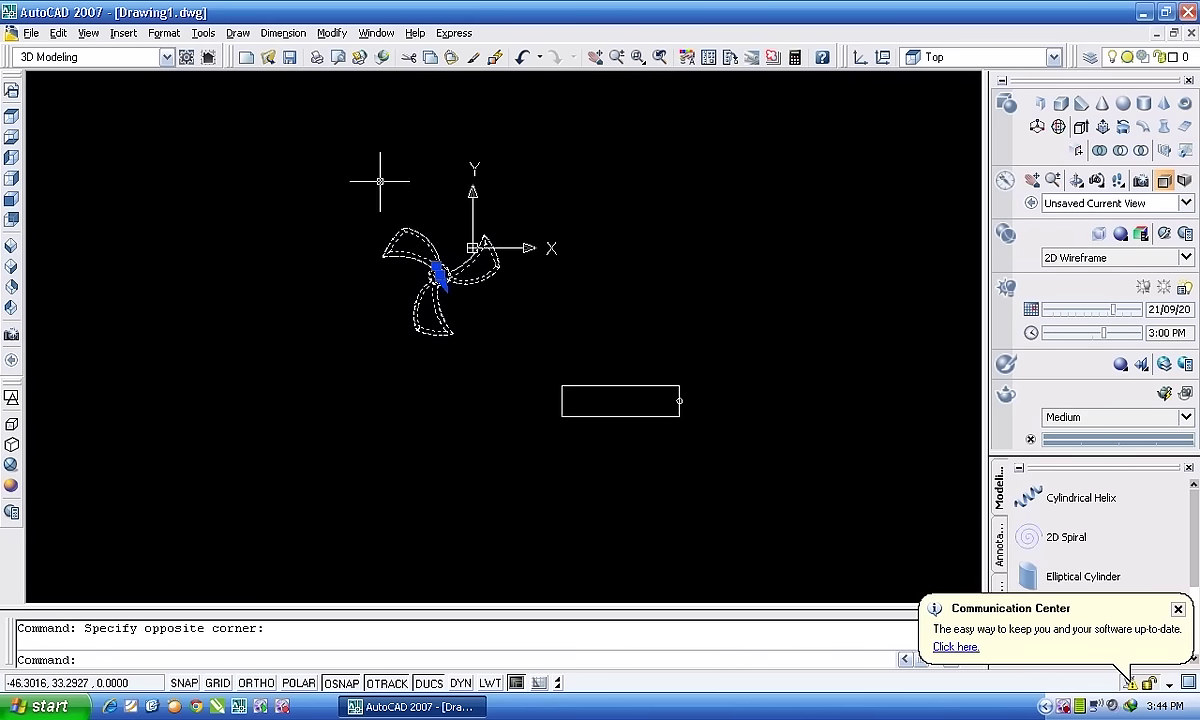
text(m)
key(Return)
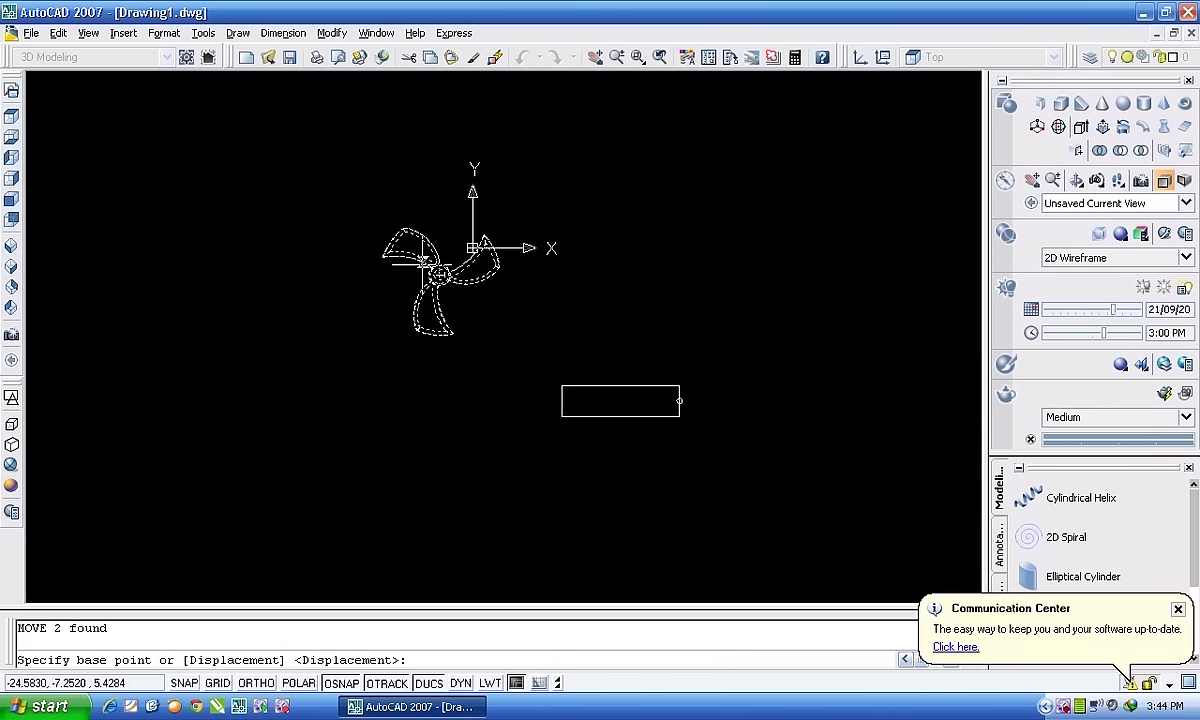
click(447, 278)
click(133, 137)
text(c)
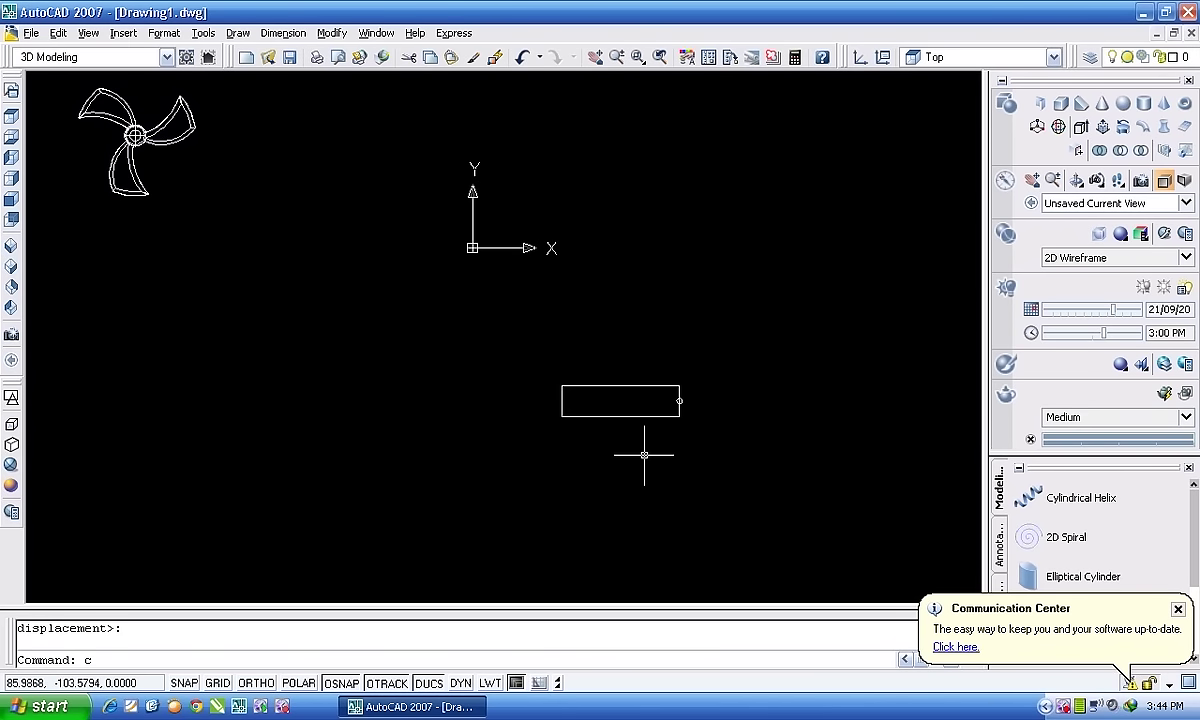
Draw a radius-50 circle at the rectangle's left midpoint and a second circle from its left quadrant.
key(Return)
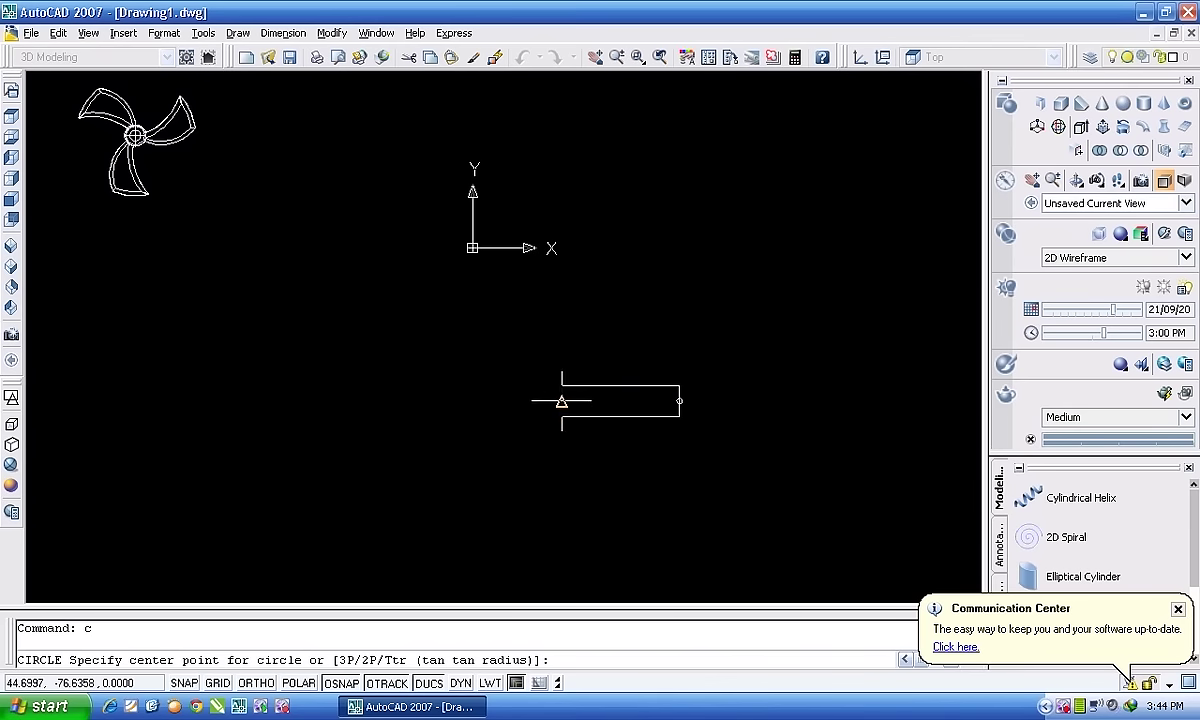
click(561, 401)
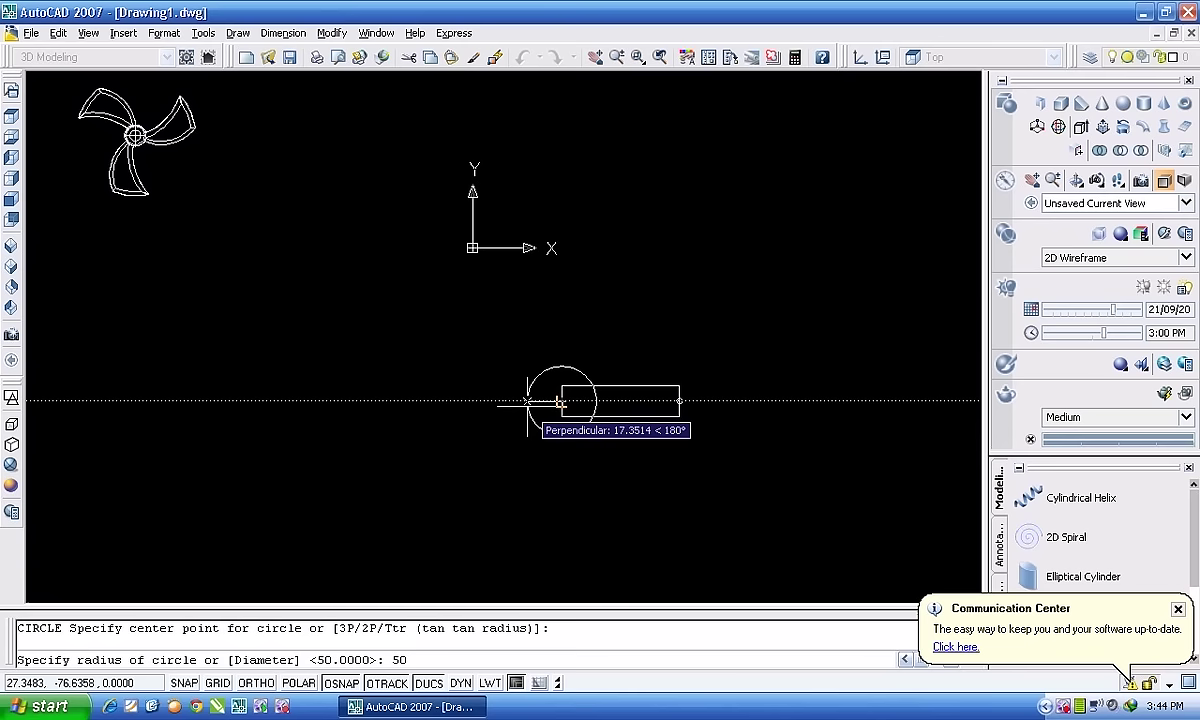
key(Return)
key(Return)
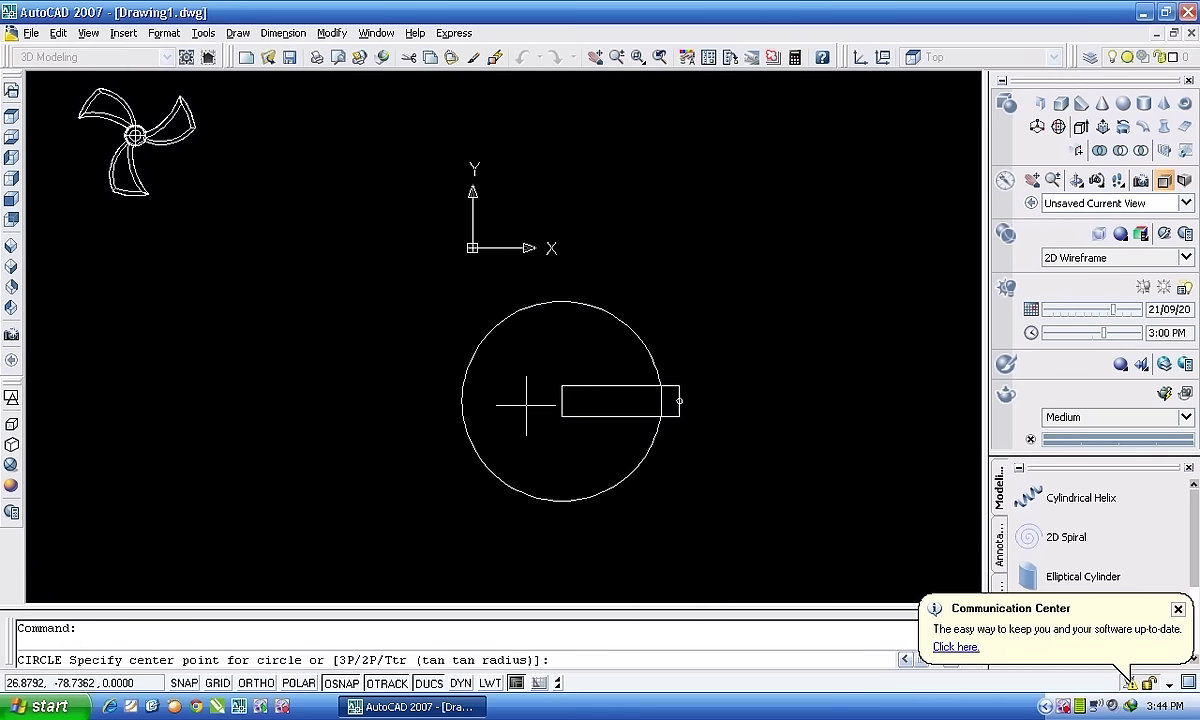
click(461, 401)
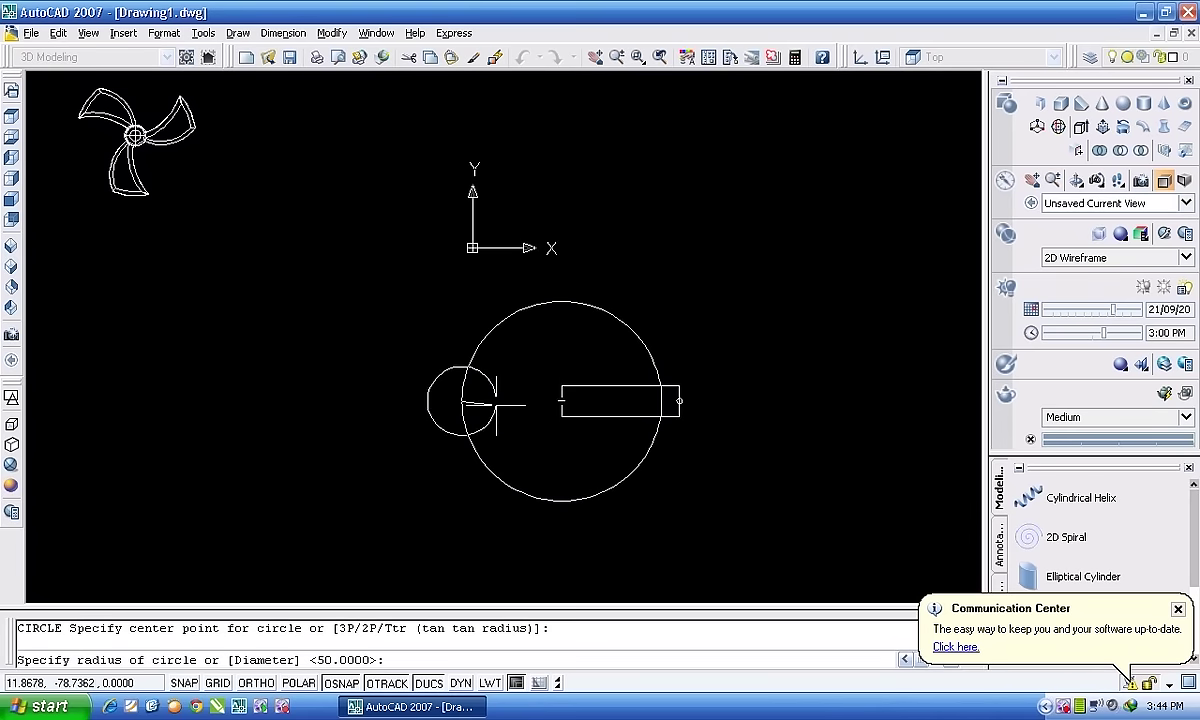
click(561, 401)
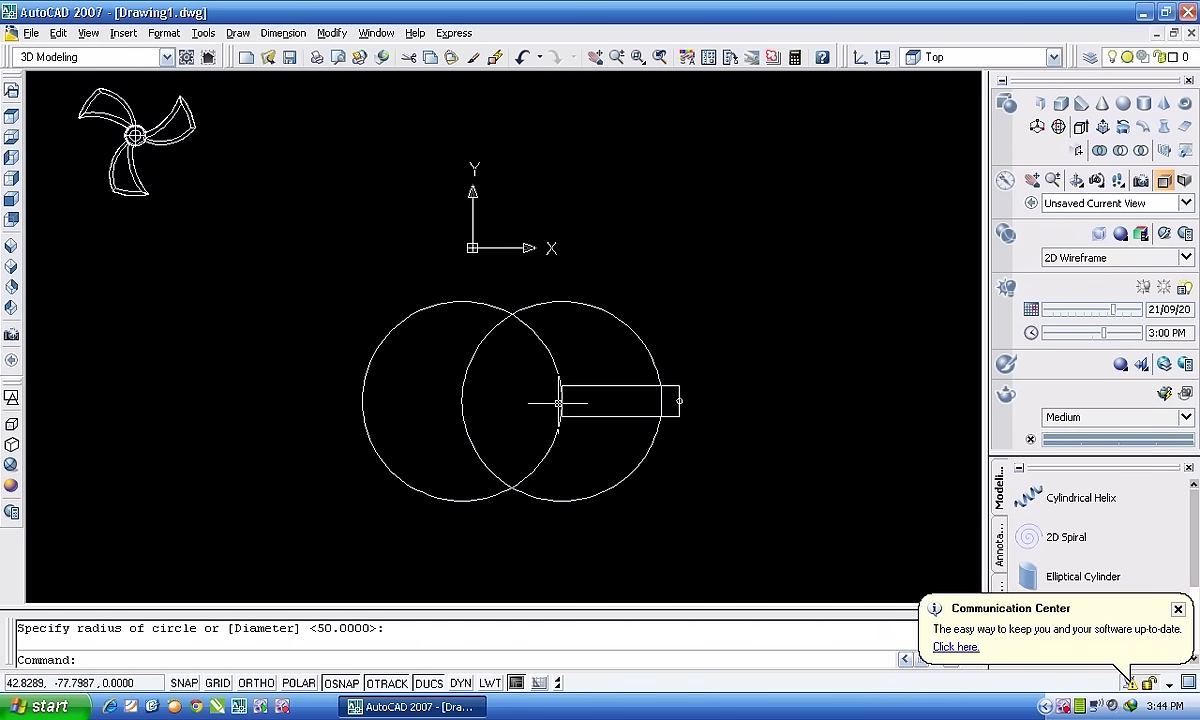
Erase the right-hand circle, leaving one circle touching the rectangle's left end.
click(616, 316)
click(608, 314)
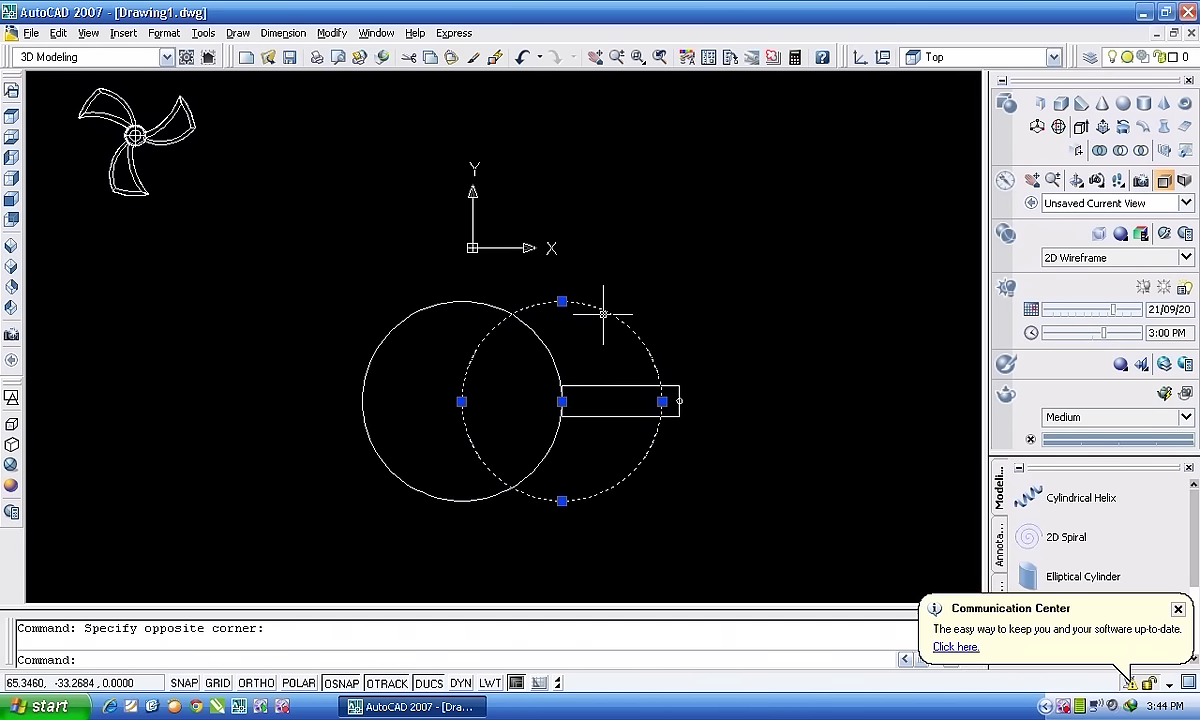
key(Delete)
scroll(604, 412, up, 6)
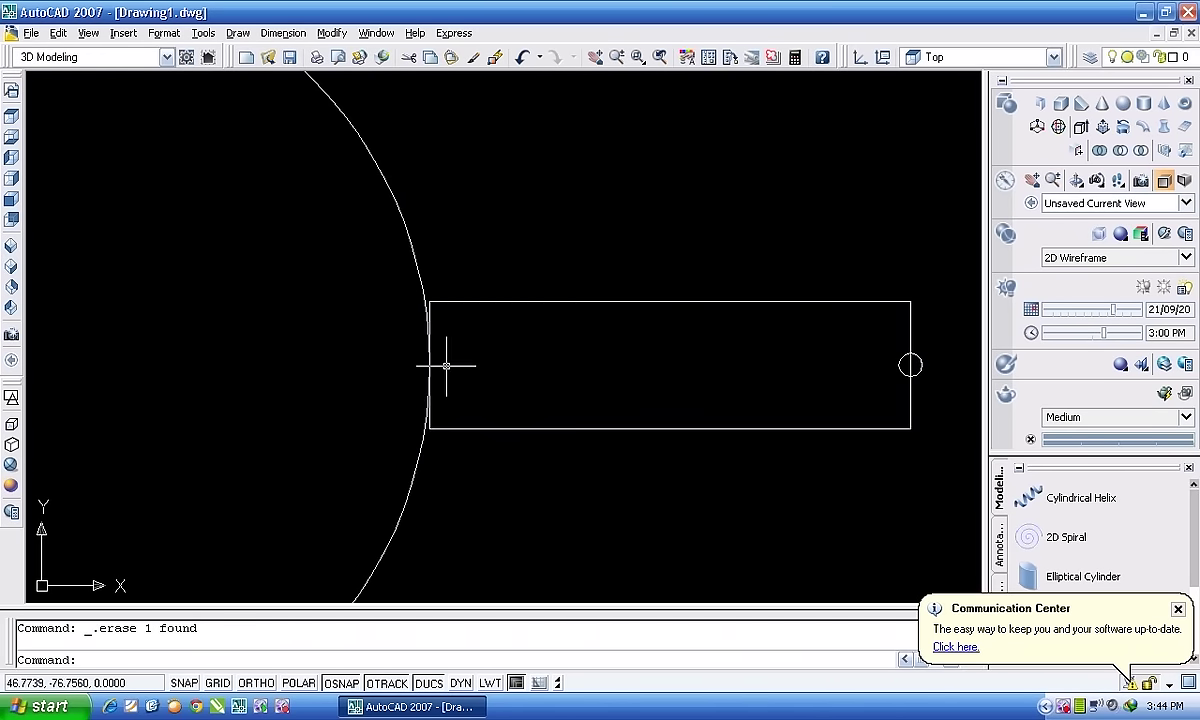
scroll(556, 414, down, 6)
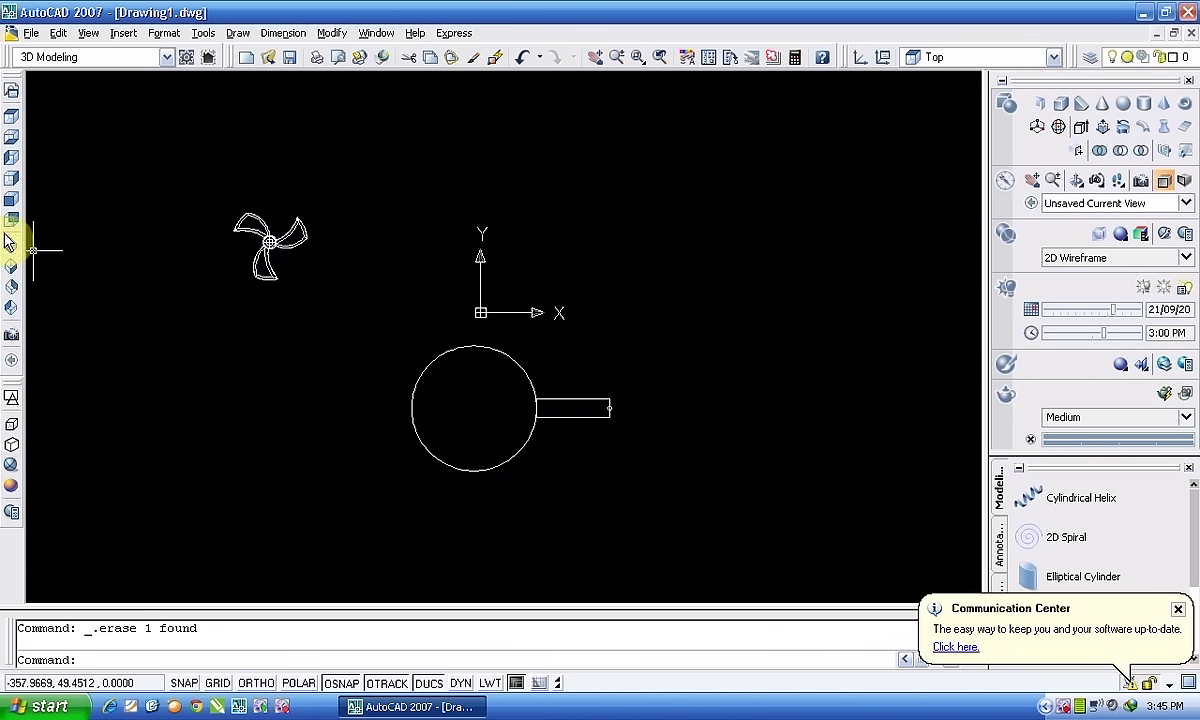
Switch from Top view to SW Isometric and zoom to see the step box and post.
click(11, 115)
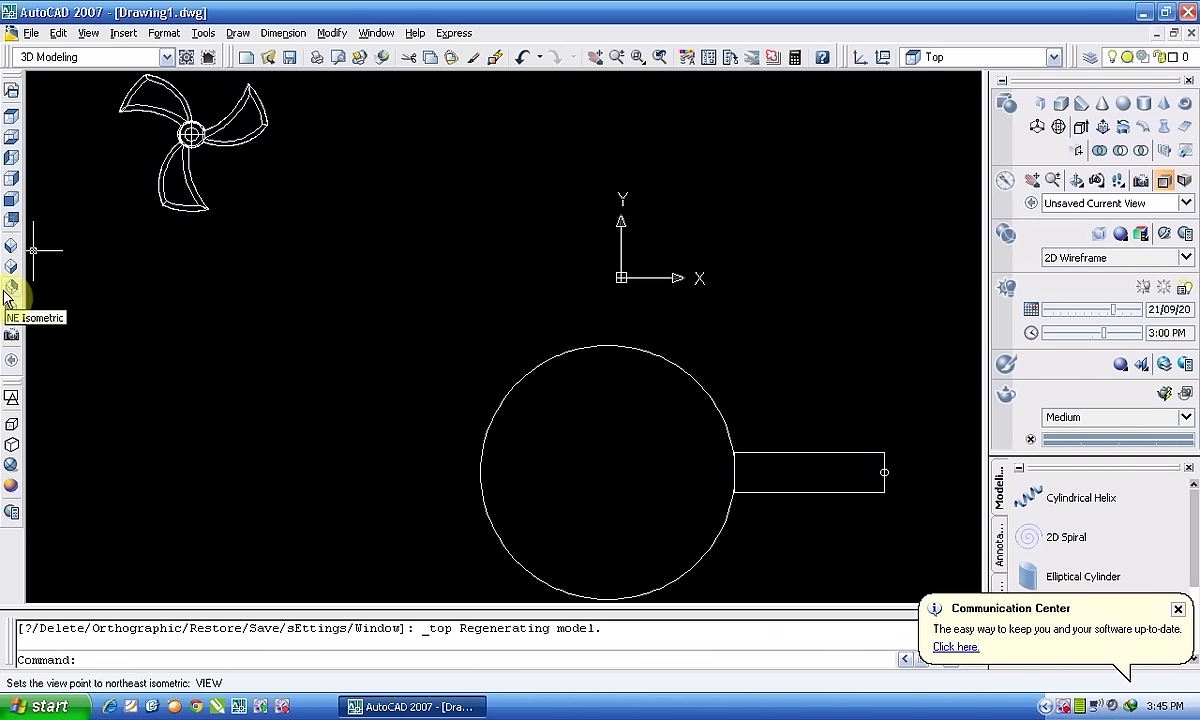
click(11, 245)
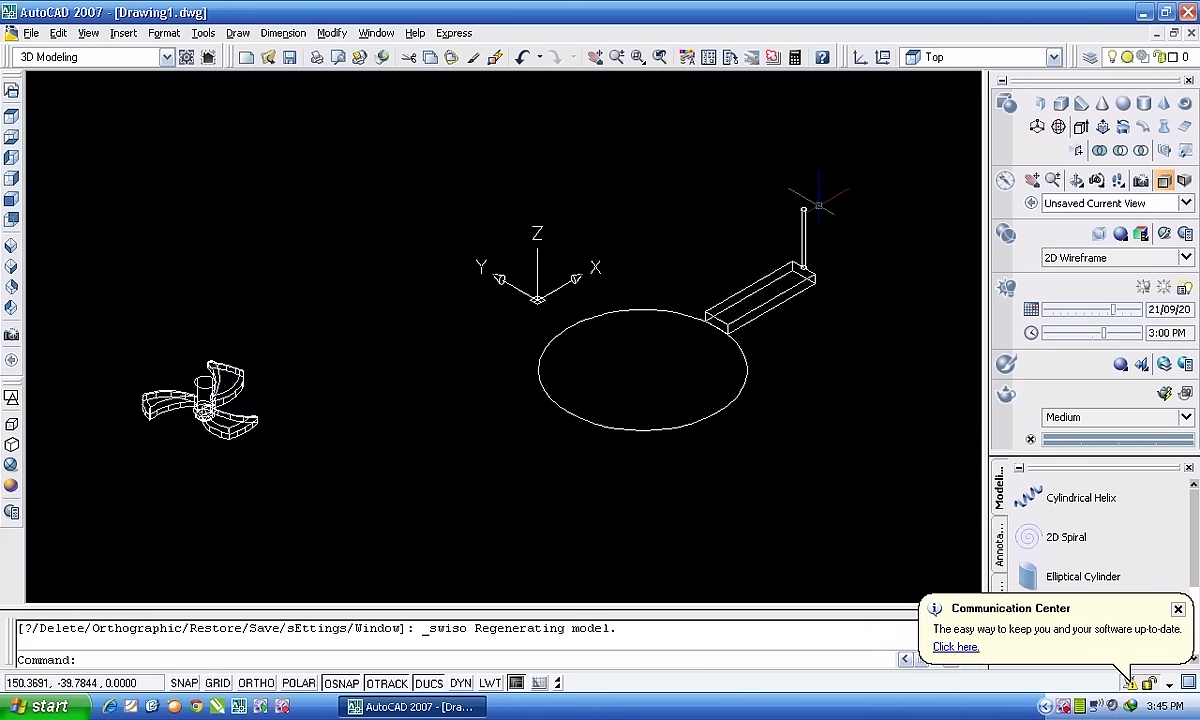
scroll(818, 186, up, 2)
scroll(806, 192, up, 1)
scroll(776, 265, down, 2)
text(b)
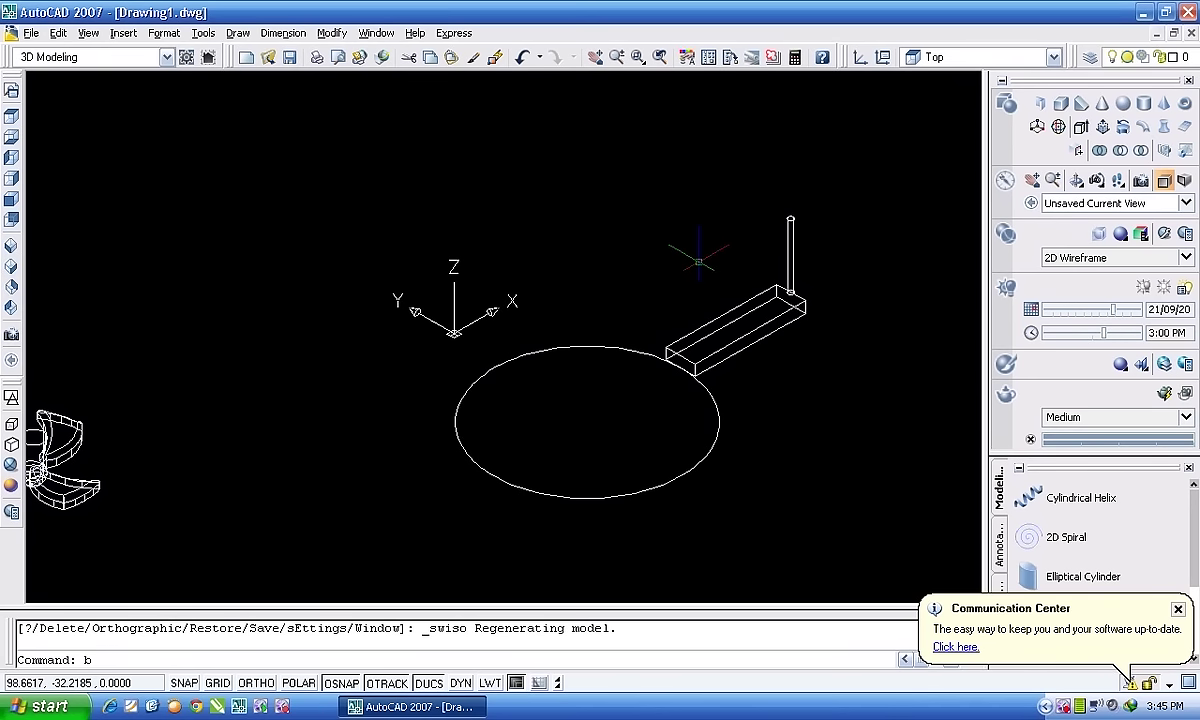
Define block b1 from the step box and vertical post, with its base point at the ellipse centre.
key(Return)
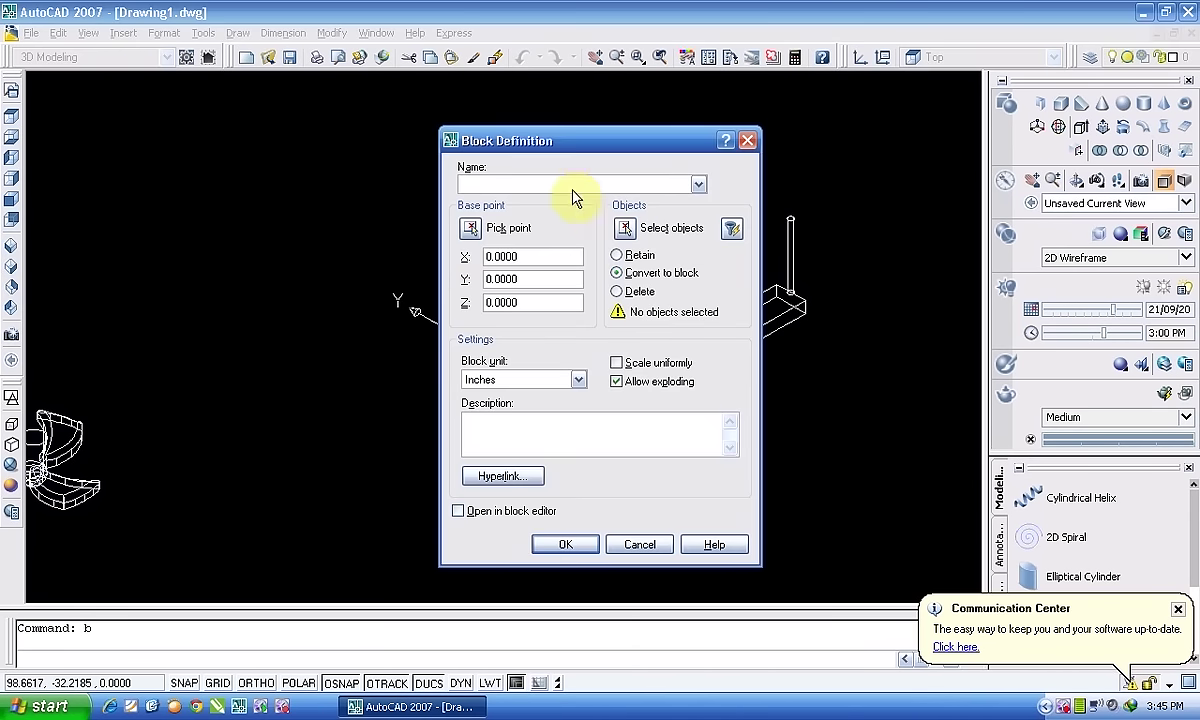
drag(515, 141, 445, 130)
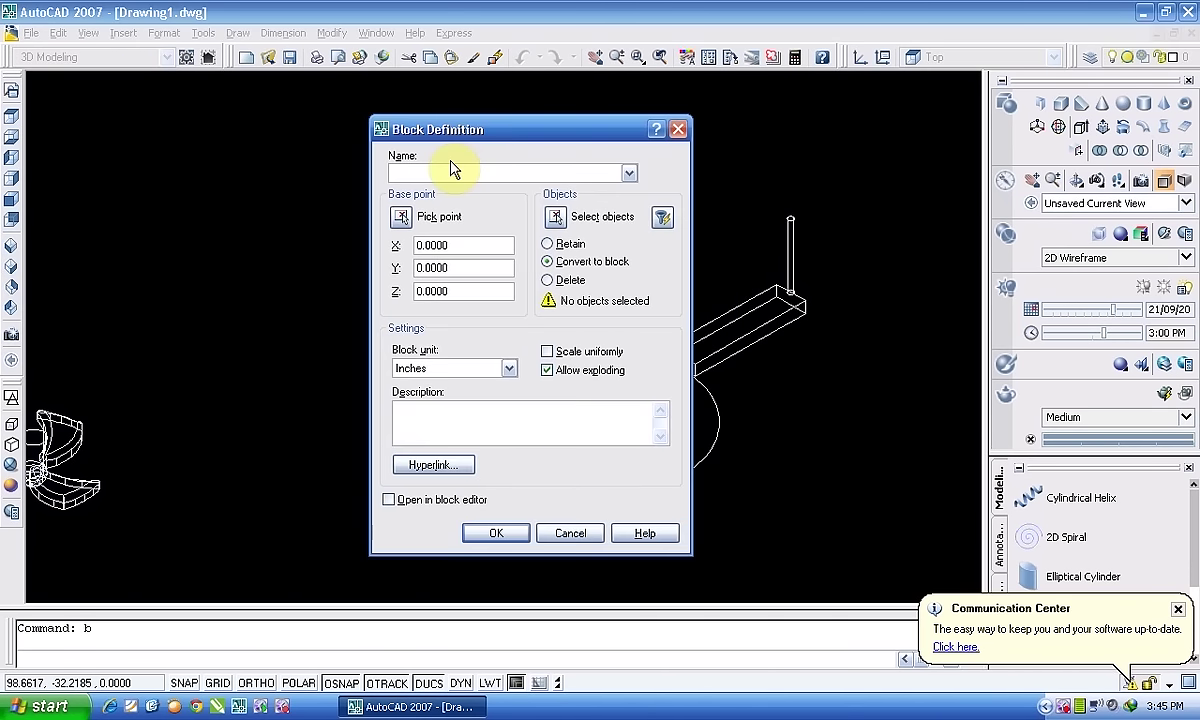
text(b1)
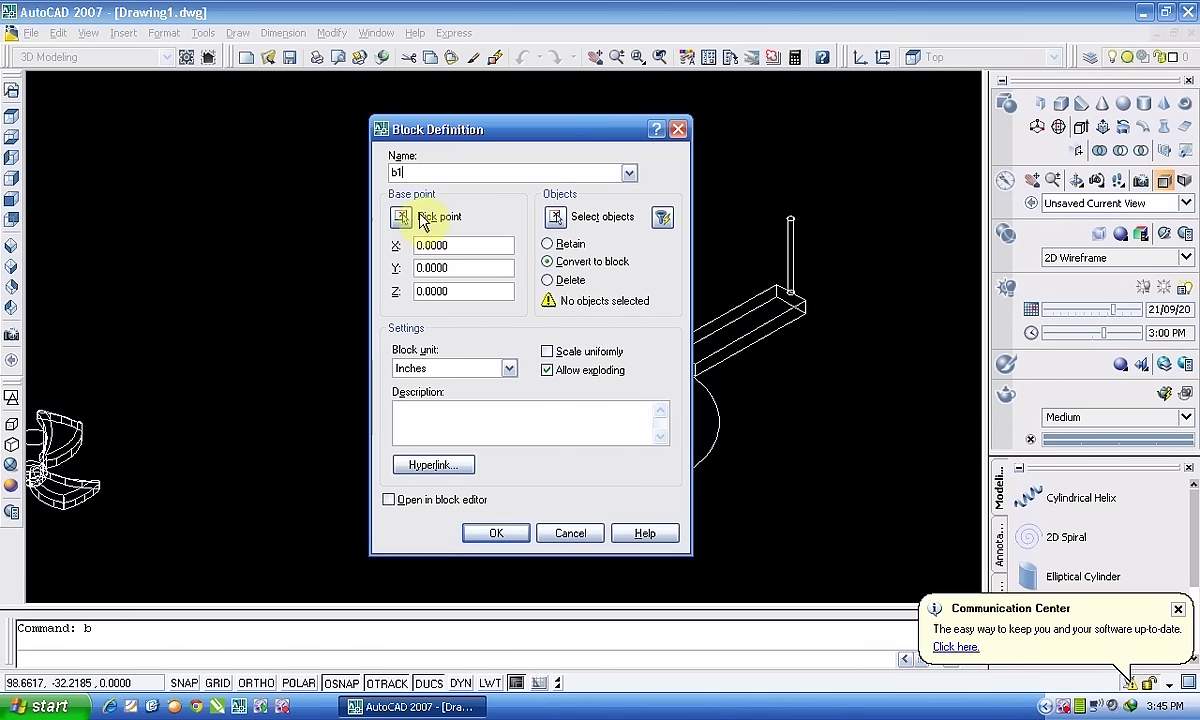
click(555, 217)
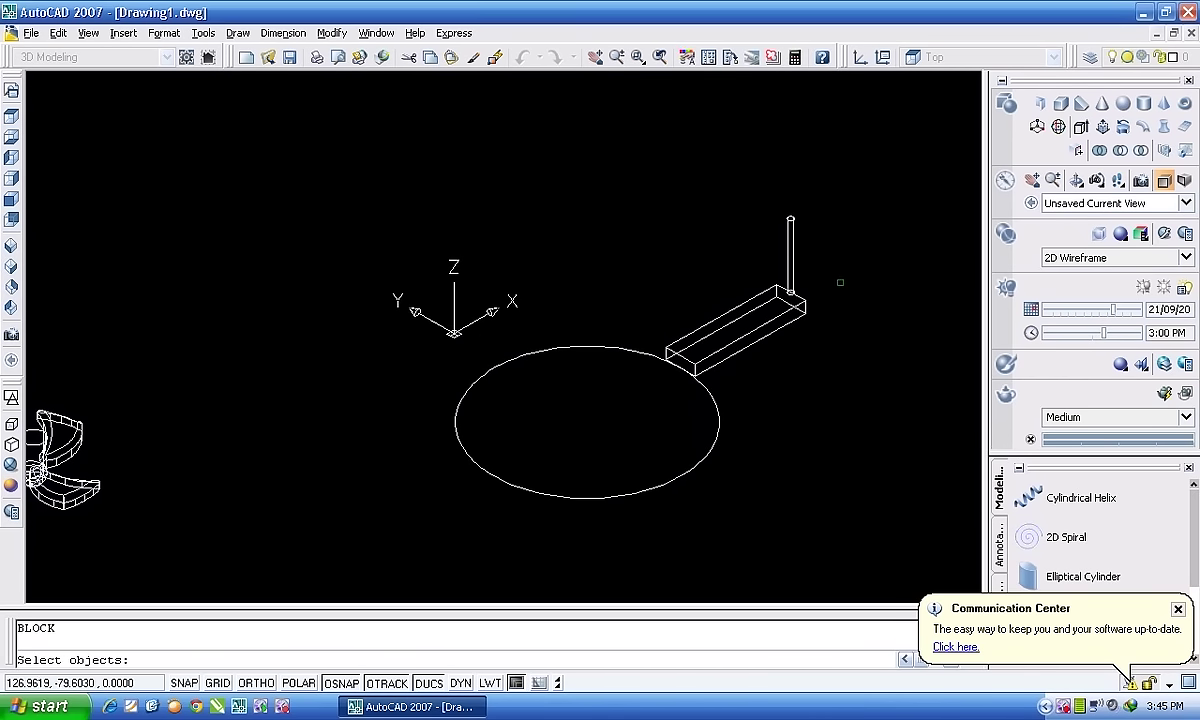
click(791, 255)
click(770, 289)
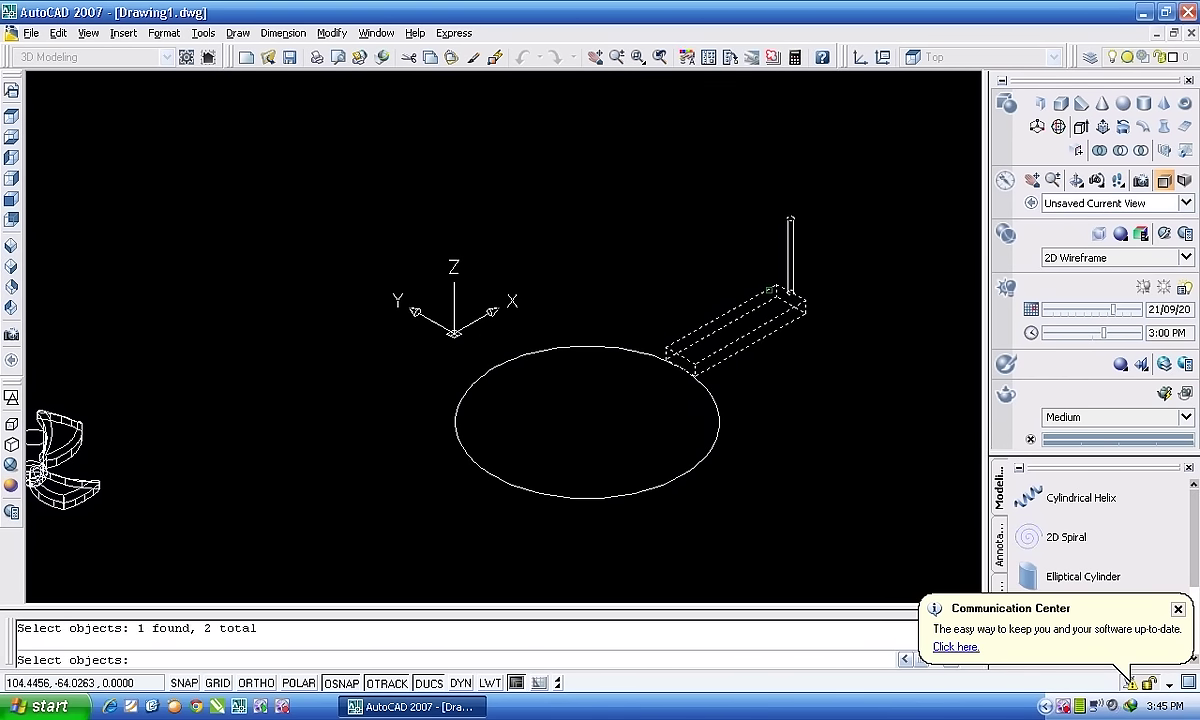
key(Return)
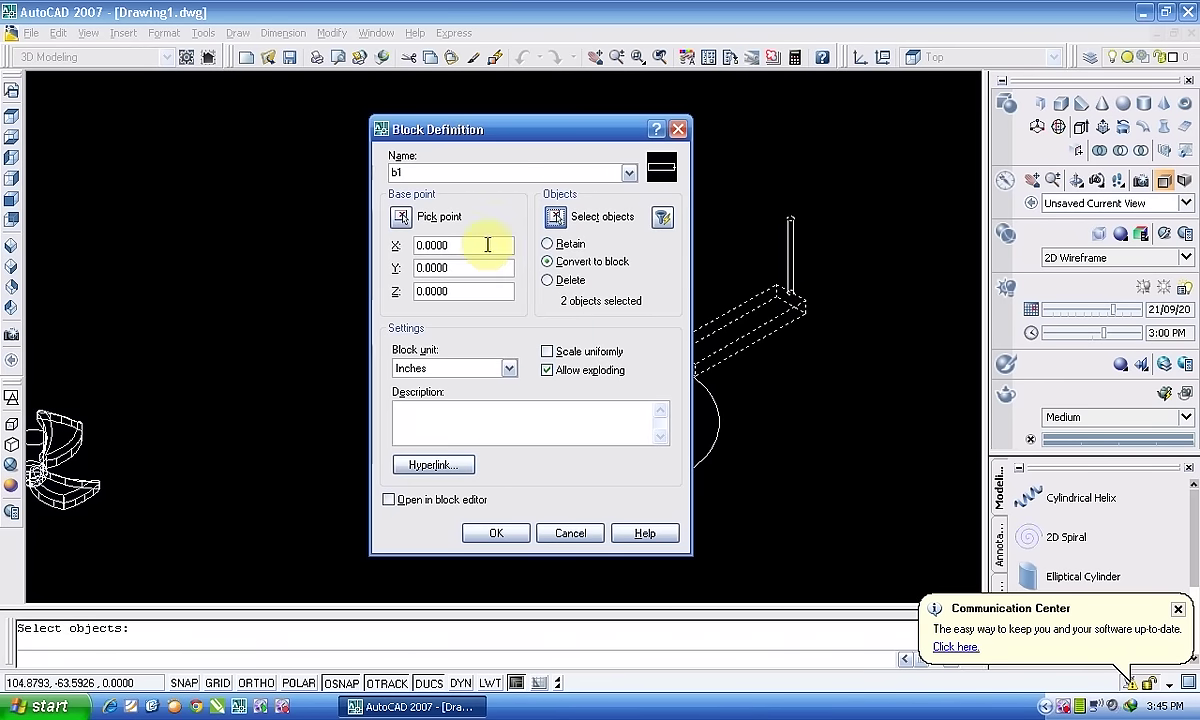
click(401, 217)
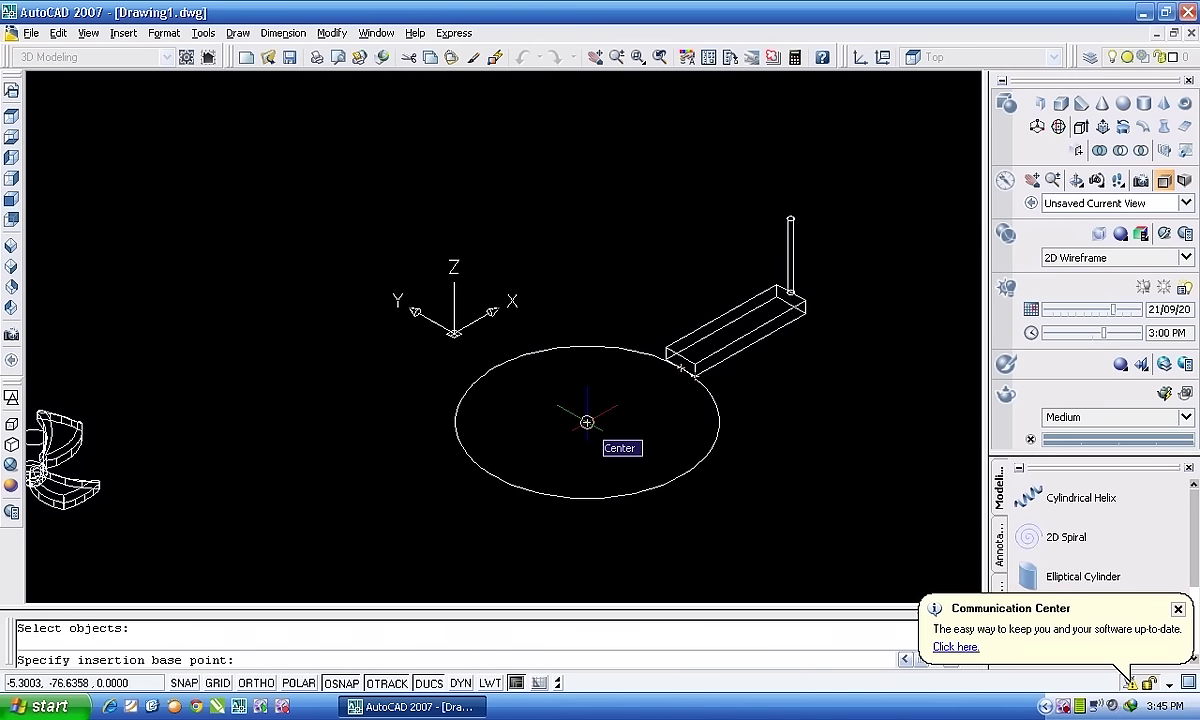
click(587, 422)
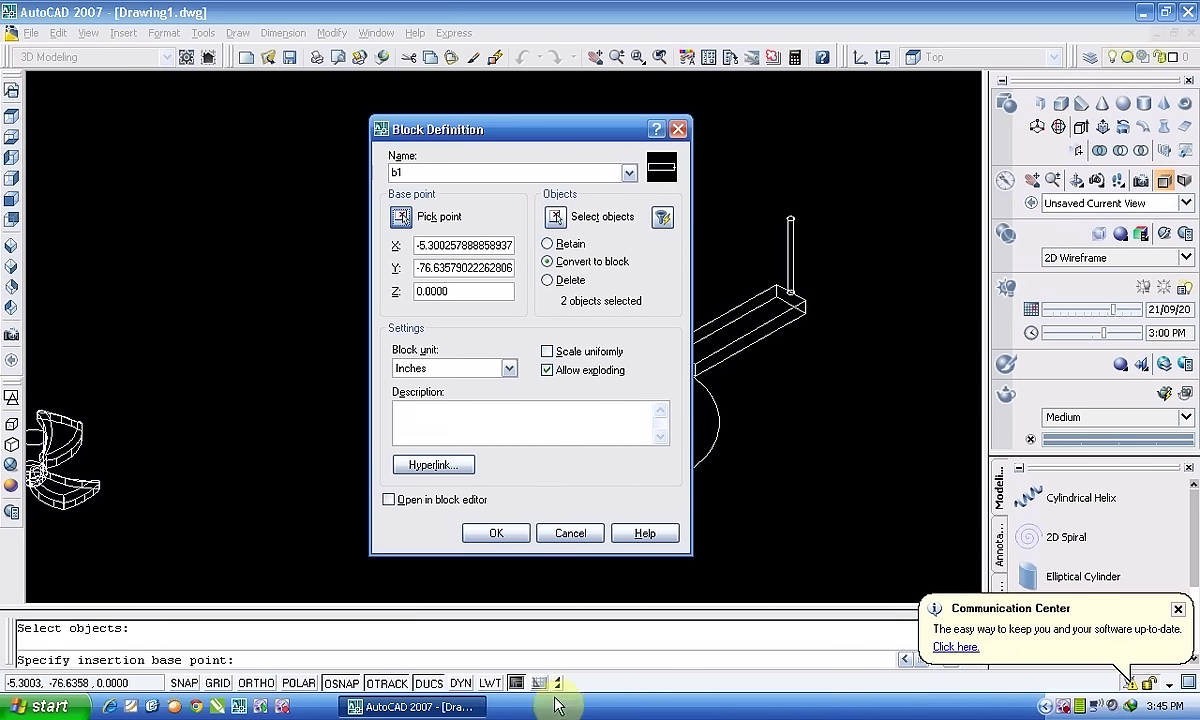
click(492, 533)
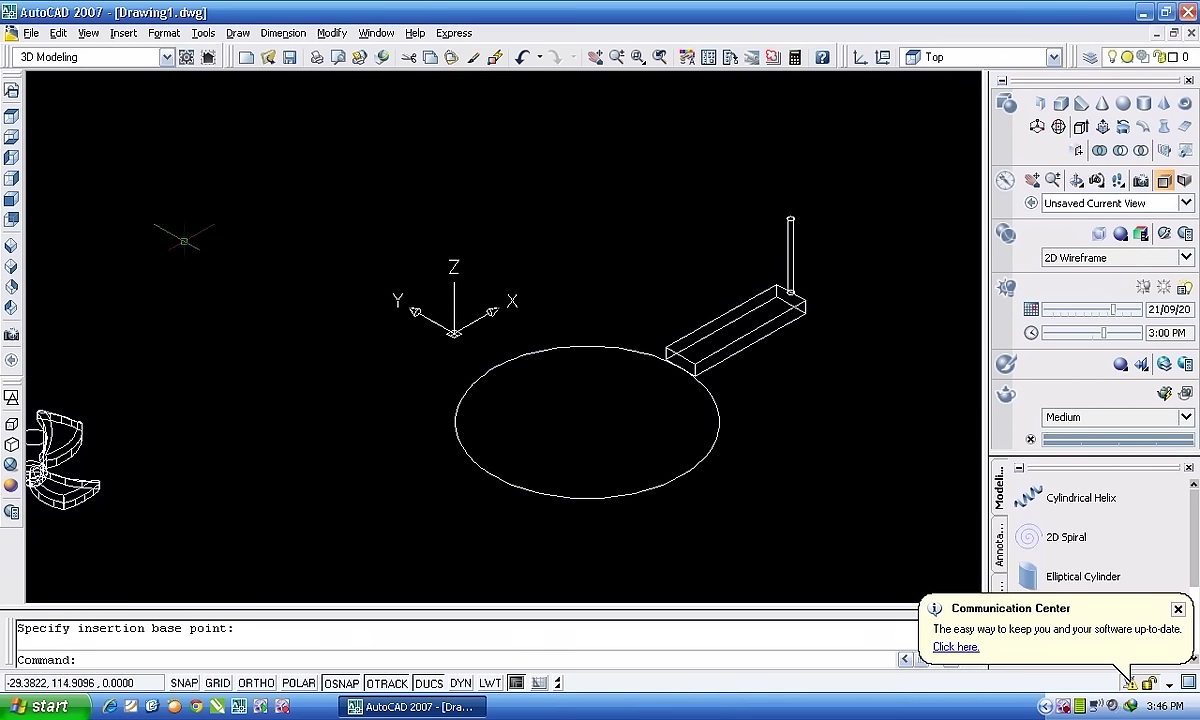
Start a helix centred on the ellipse with base and top radii snapped to the step end.
click(238, 33)
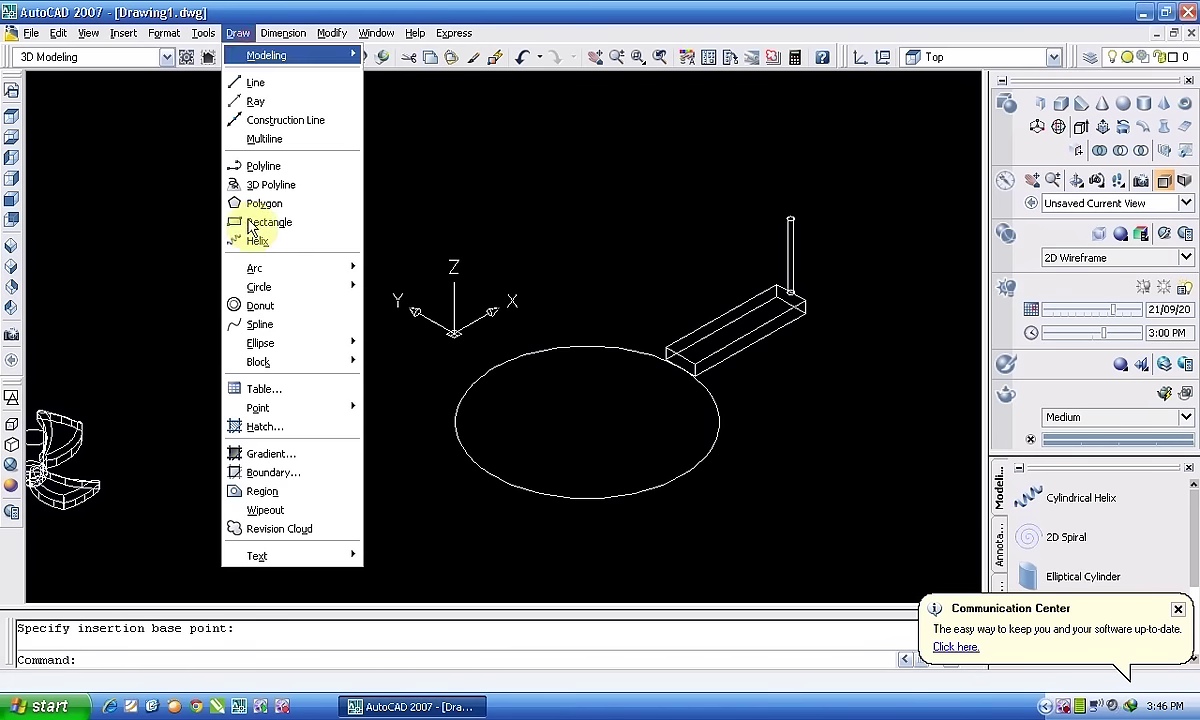
click(255, 241)
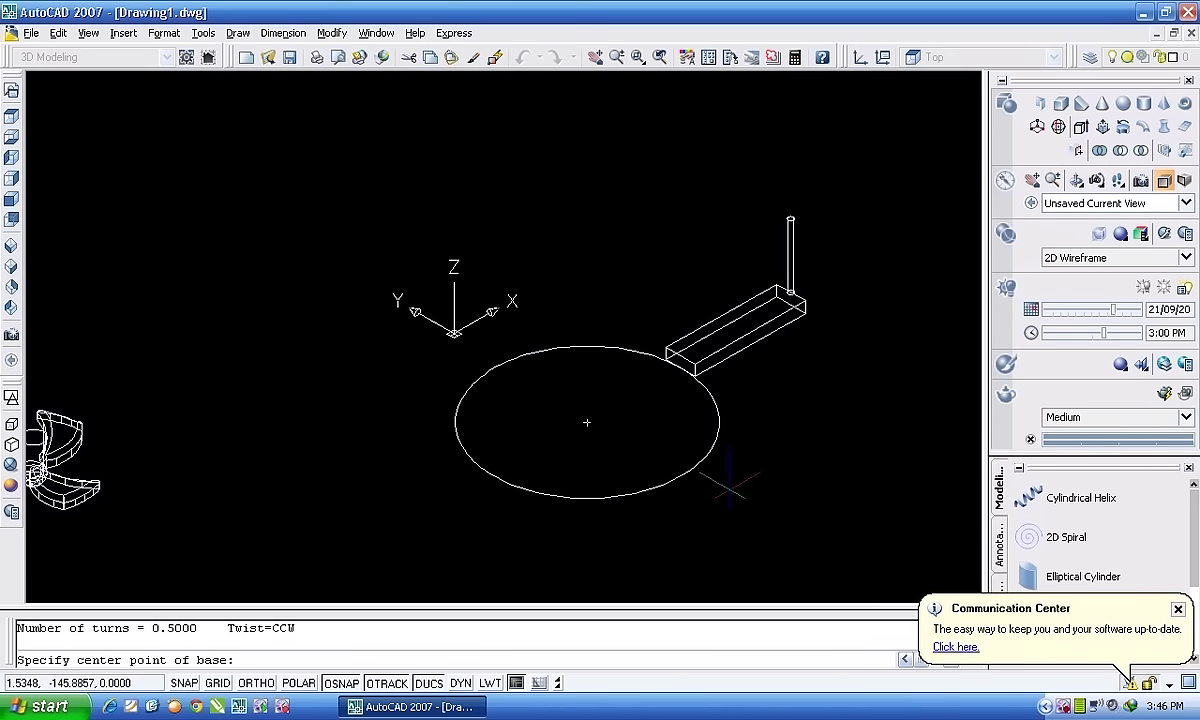
click(587, 421)
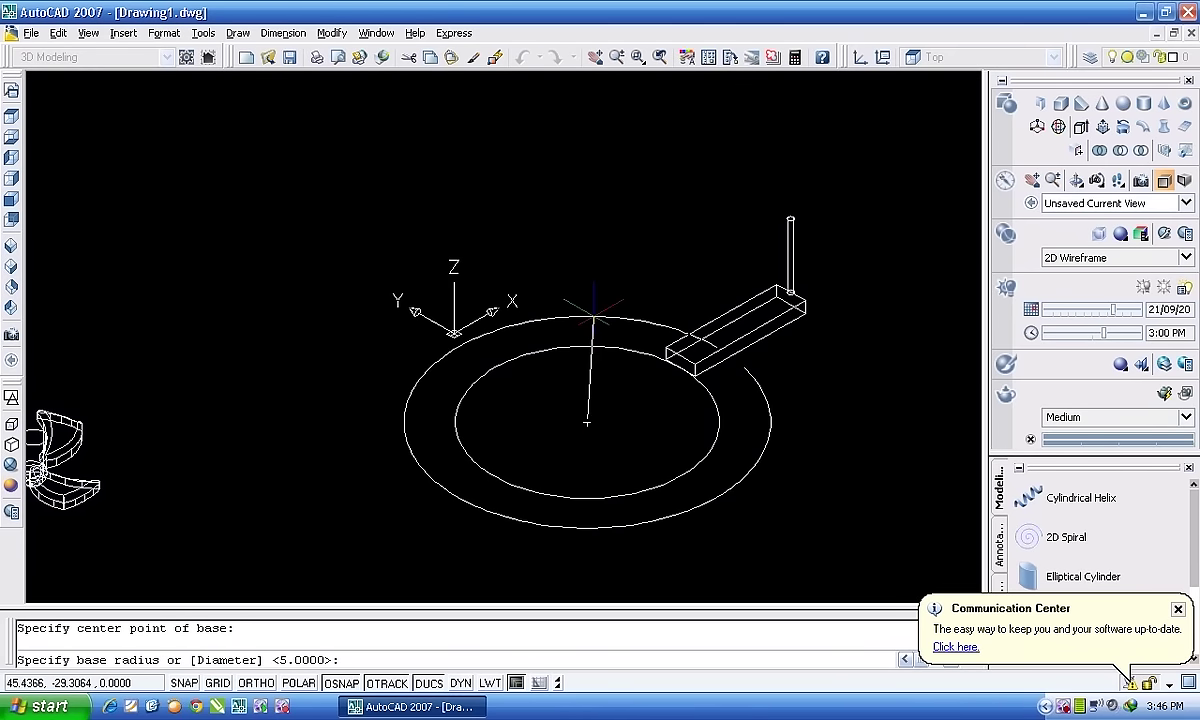
click(680, 368)
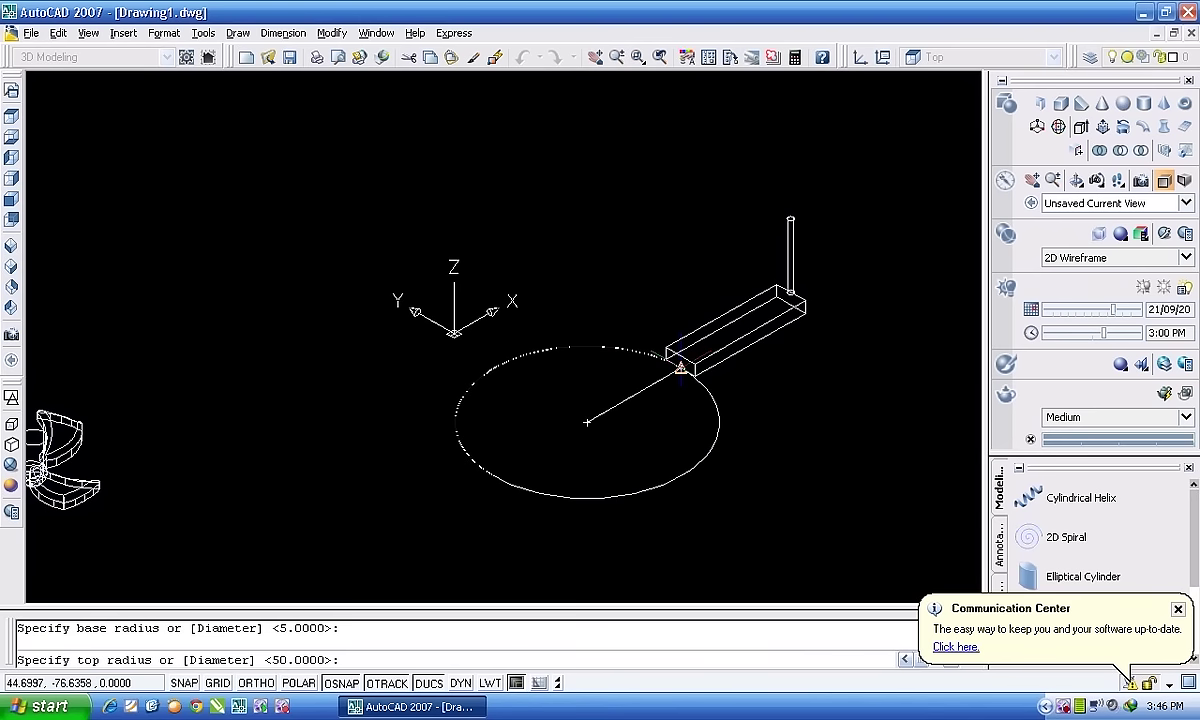
click(680, 368)
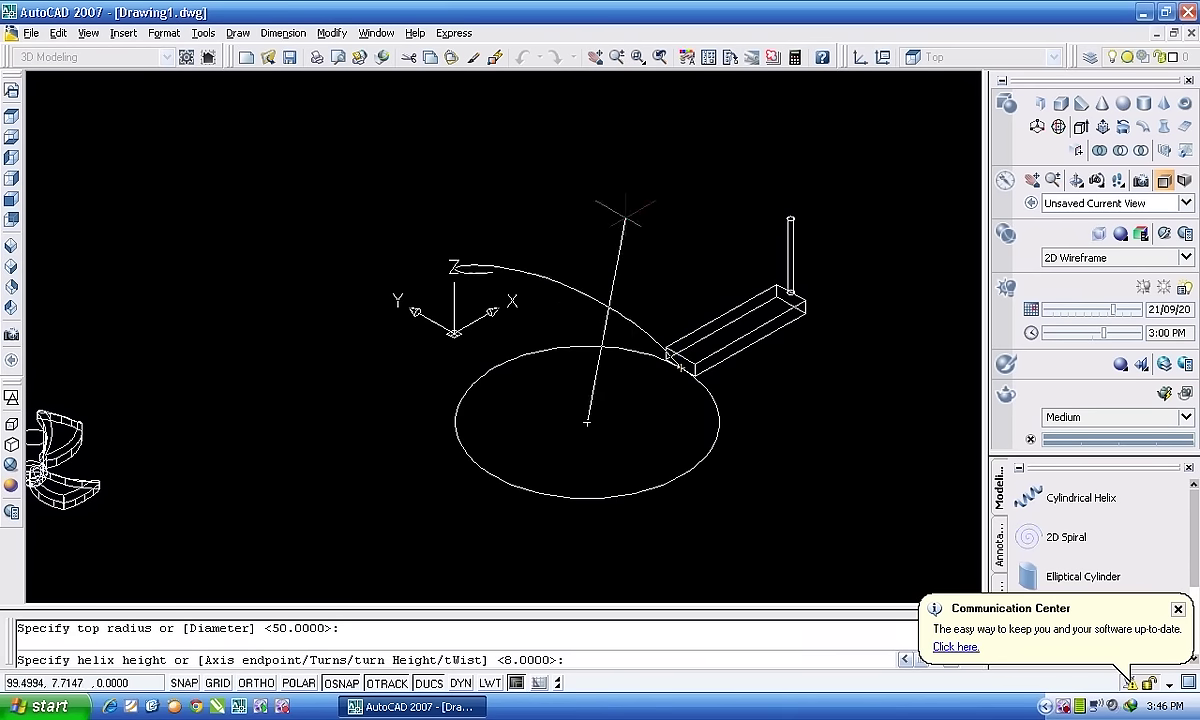
Give the helix 1 turn and a vertical height of 200 with Ortho on.
text(t)
key(Return)
text(1)
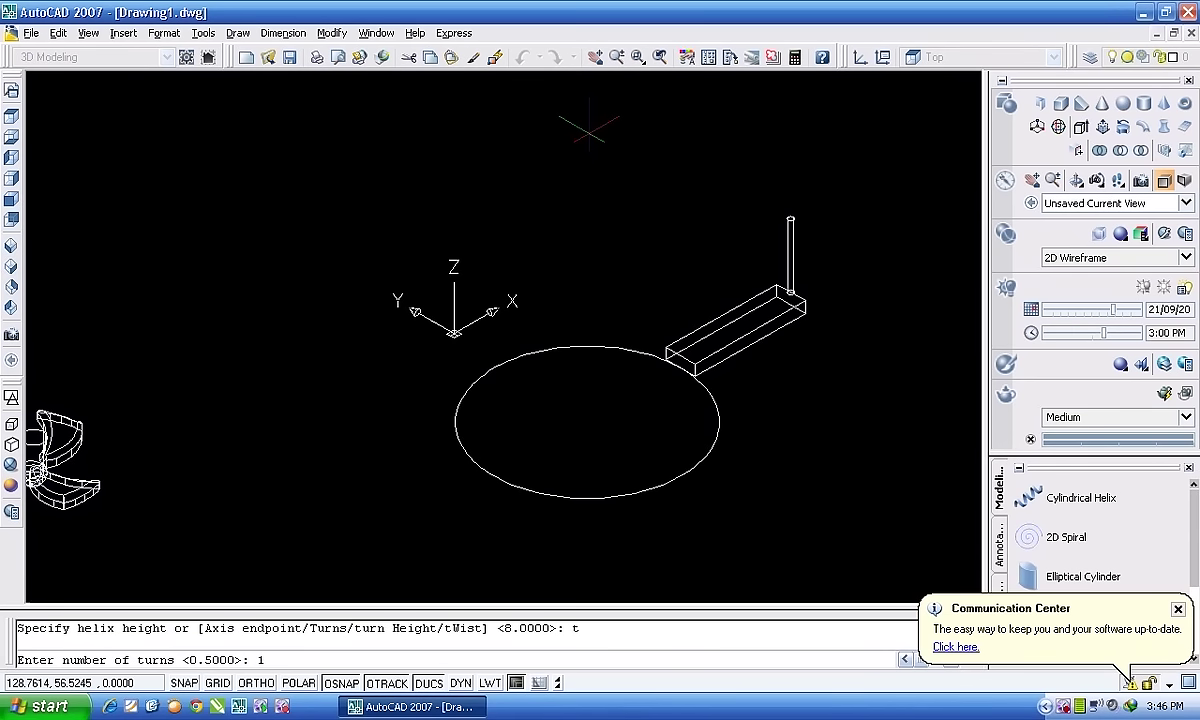
key(Return)
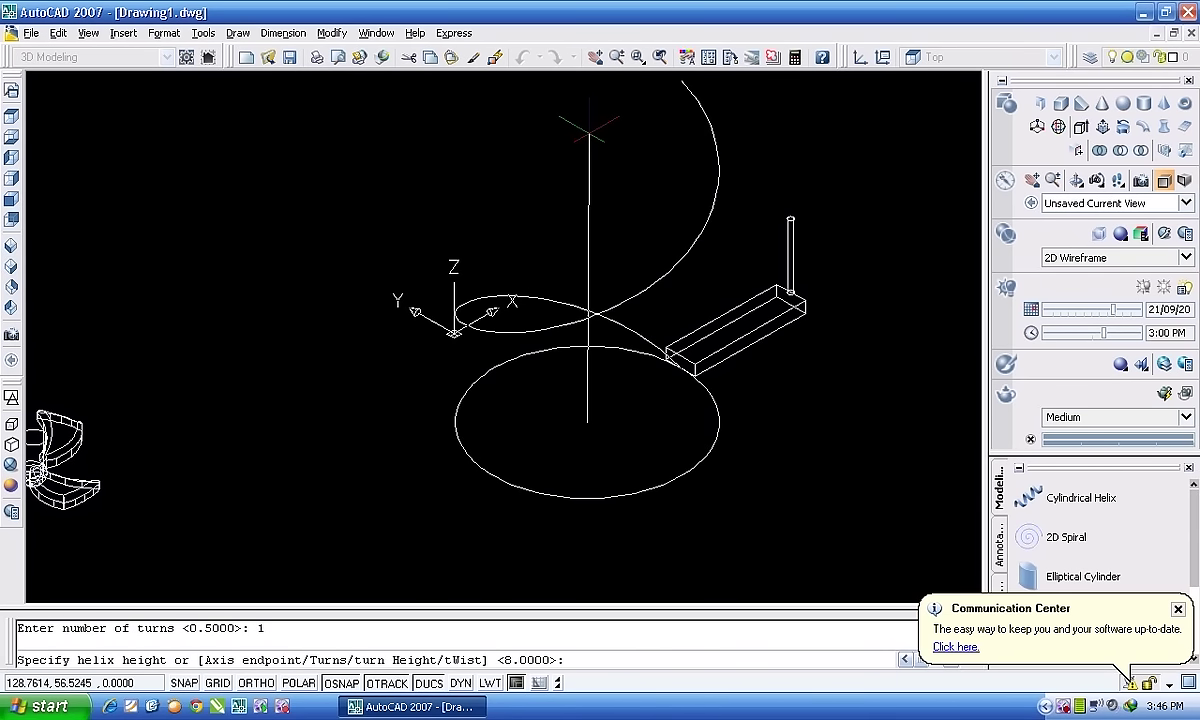
scroll(588, 160, down, 2)
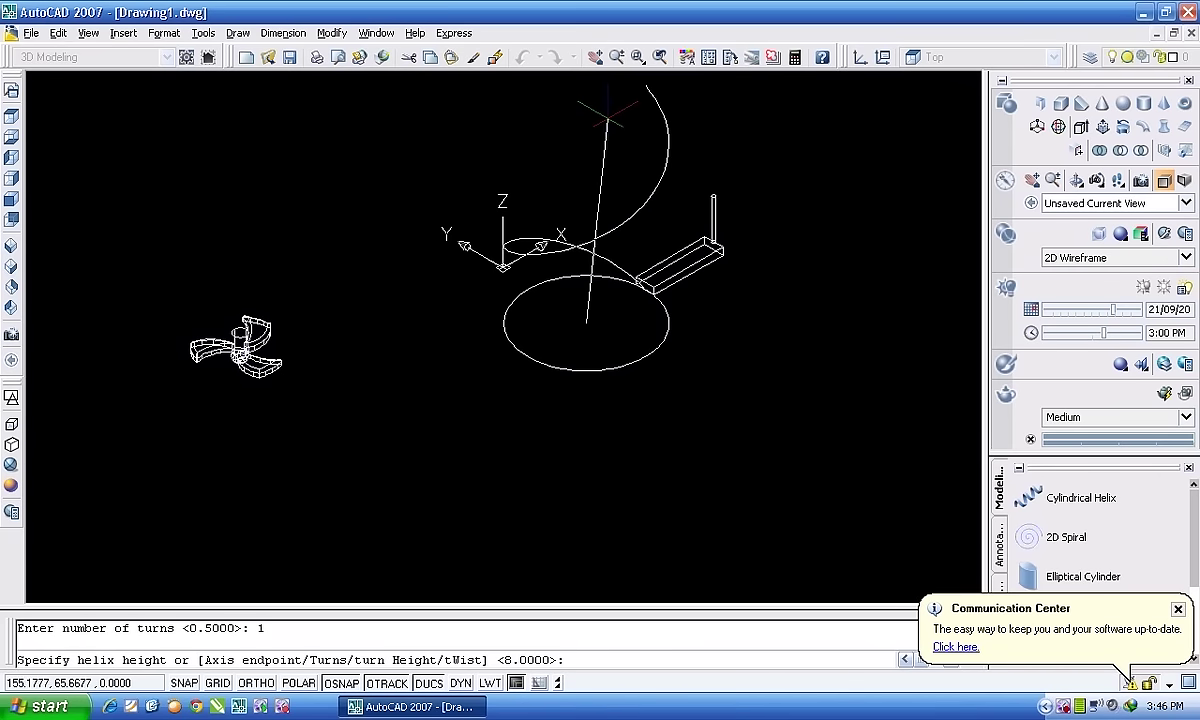
key(F8)
text(200)
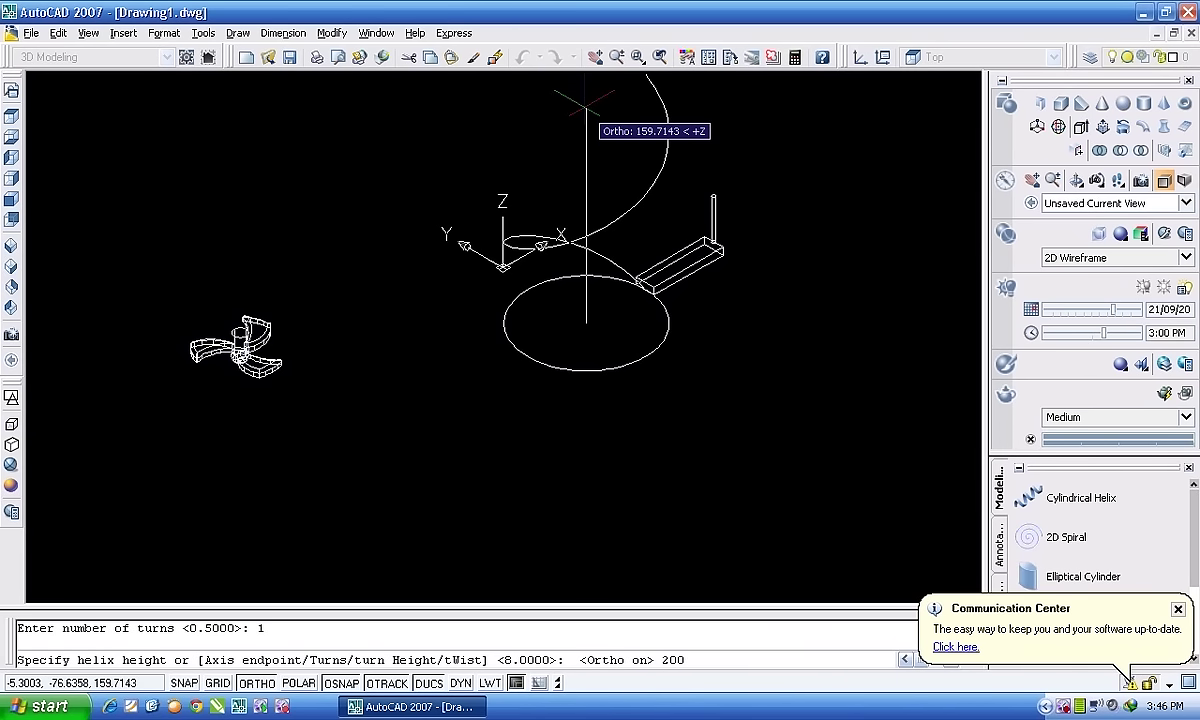
key(Return)
scroll(610, 205, down, 5)
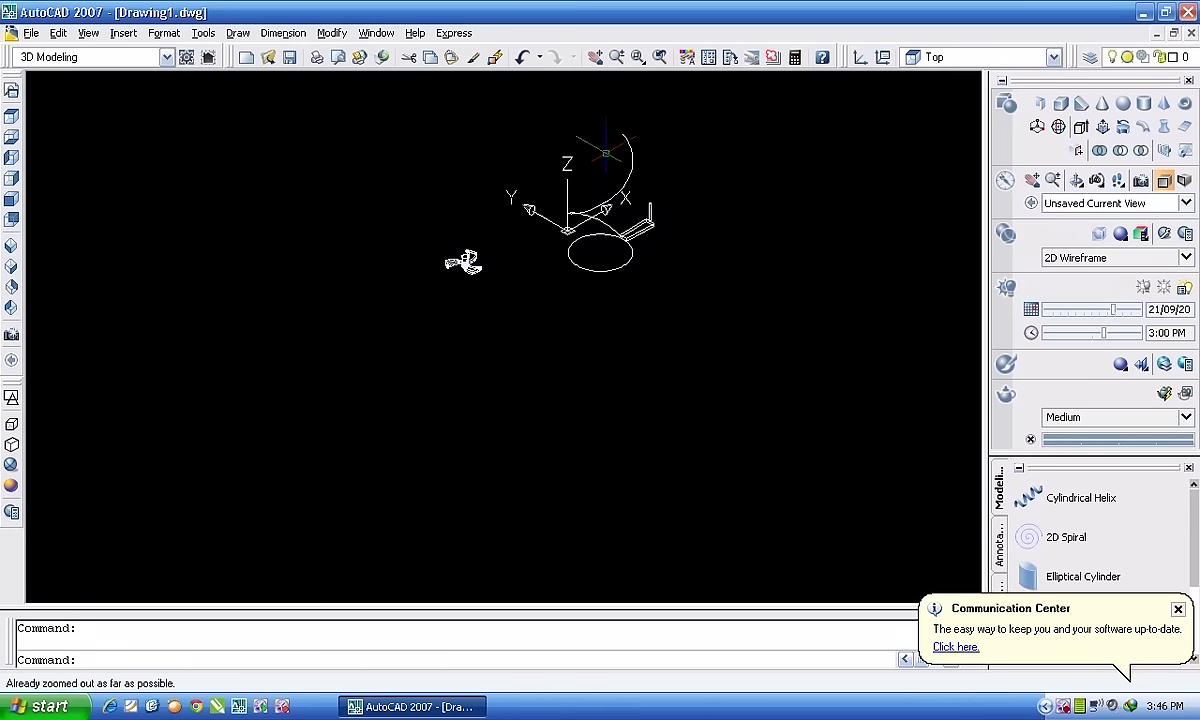
scroll(634, 122, up, 5)
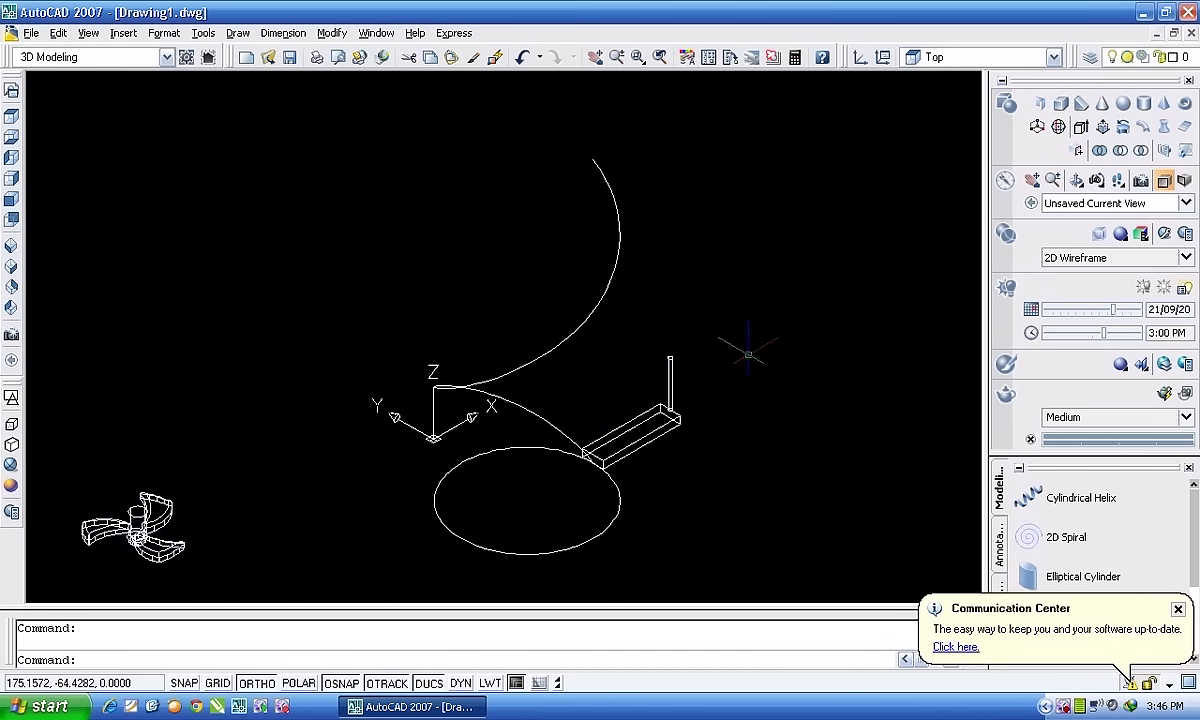
Divide the helix into 10 segments, inserting block b1 aligned to the path.
click(232, 33)
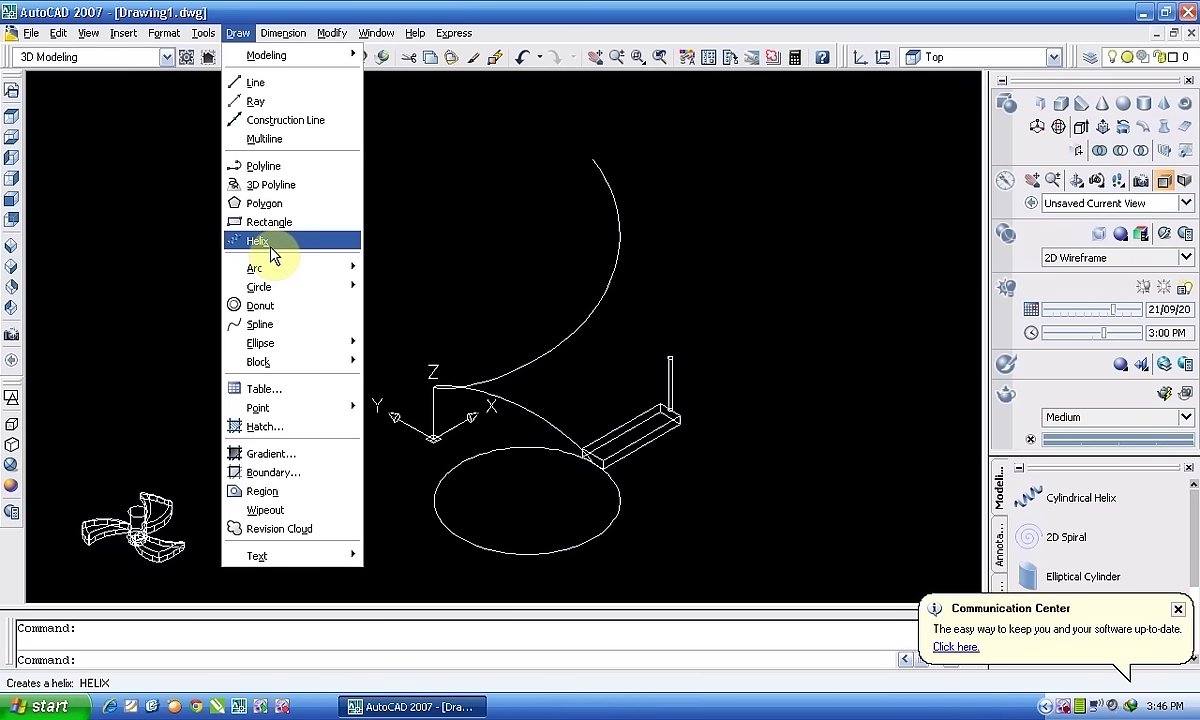
mouse_move(258, 407)
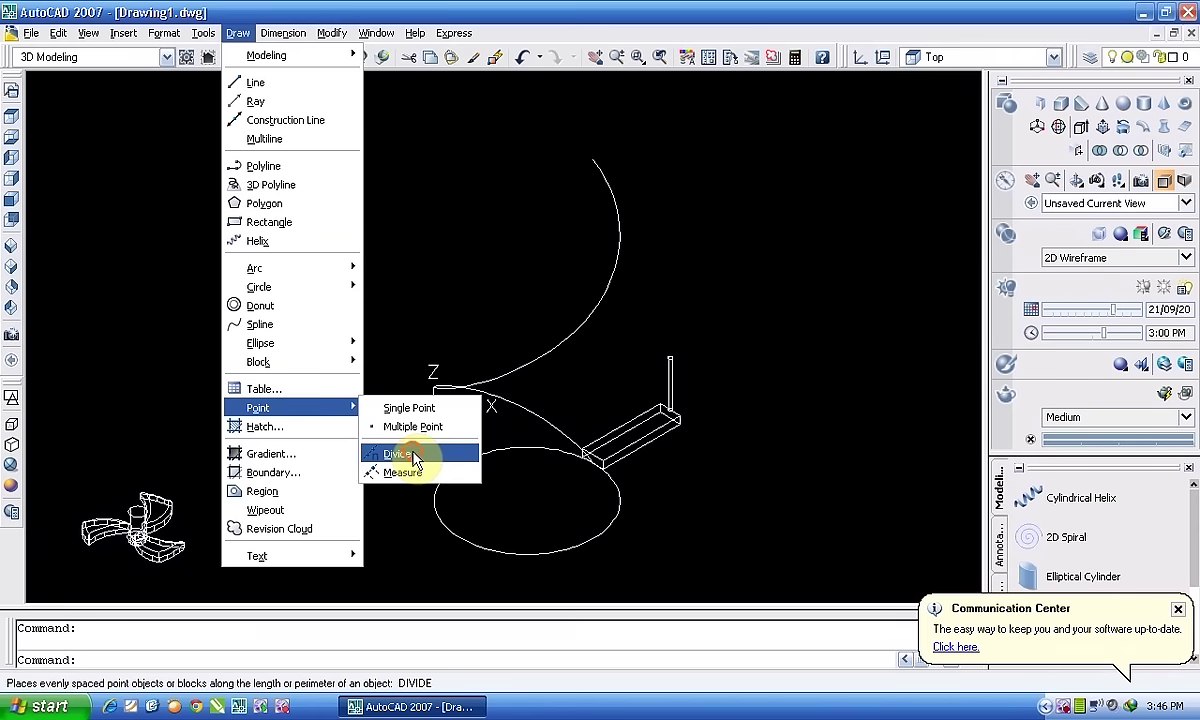
click(414, 454)
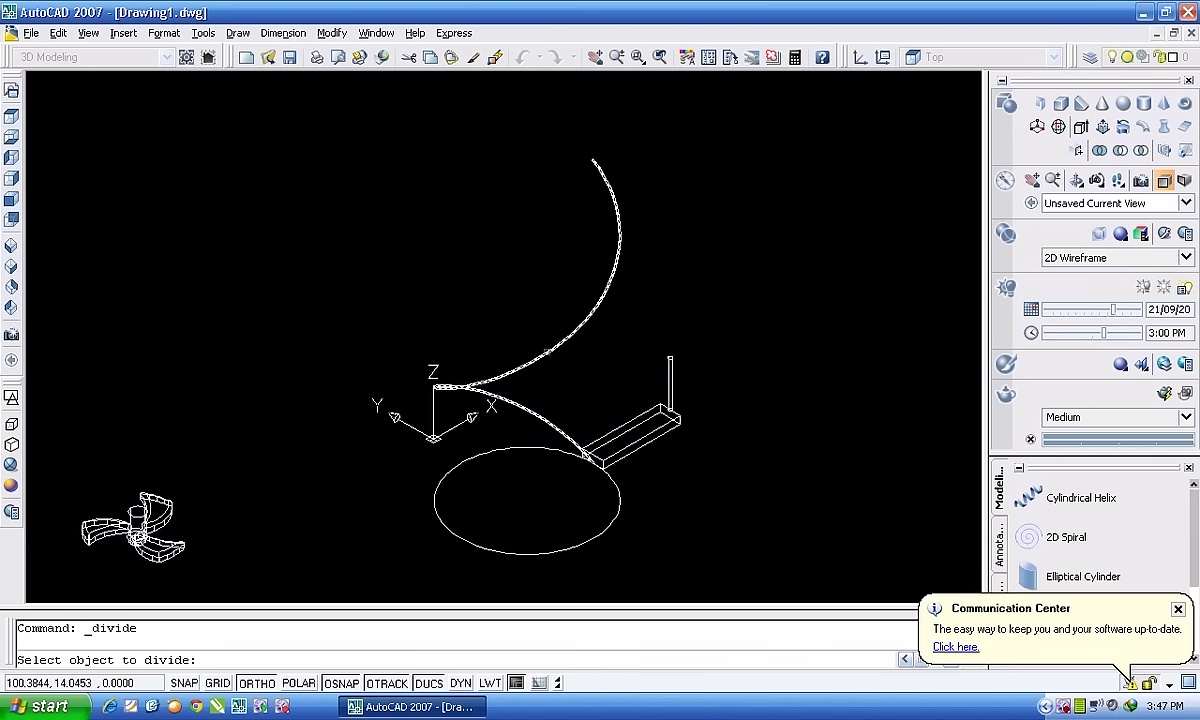
click(545, 351)
text(b)
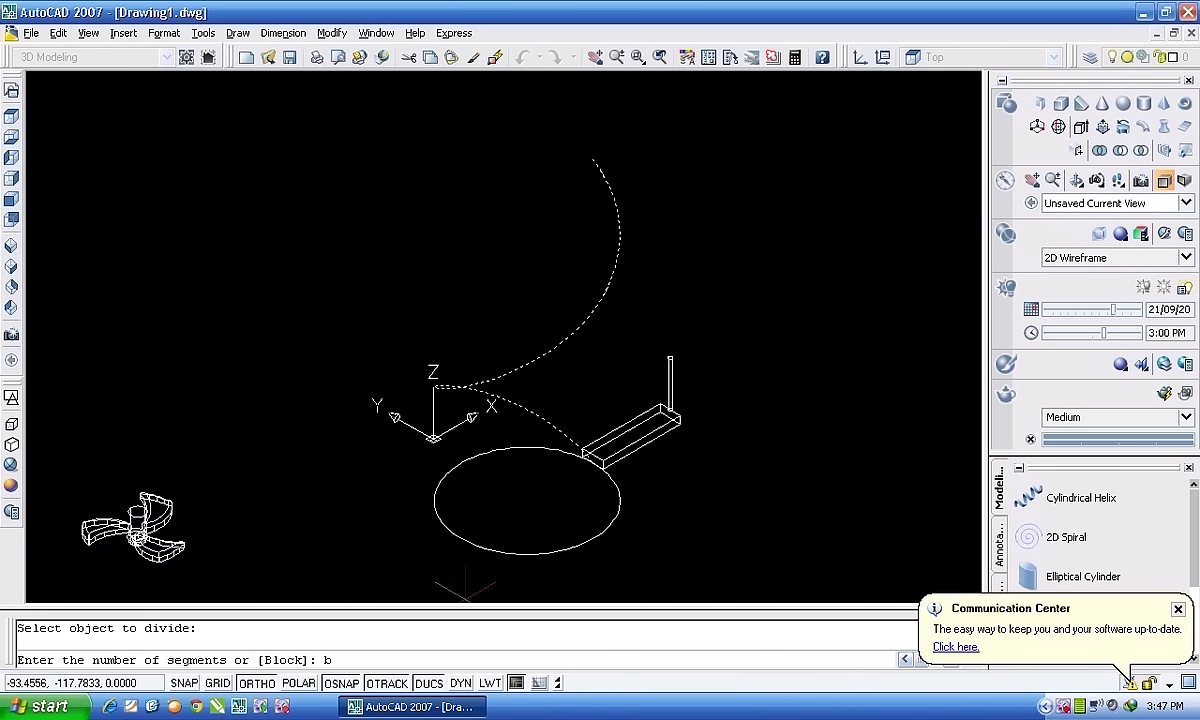
key(Return)
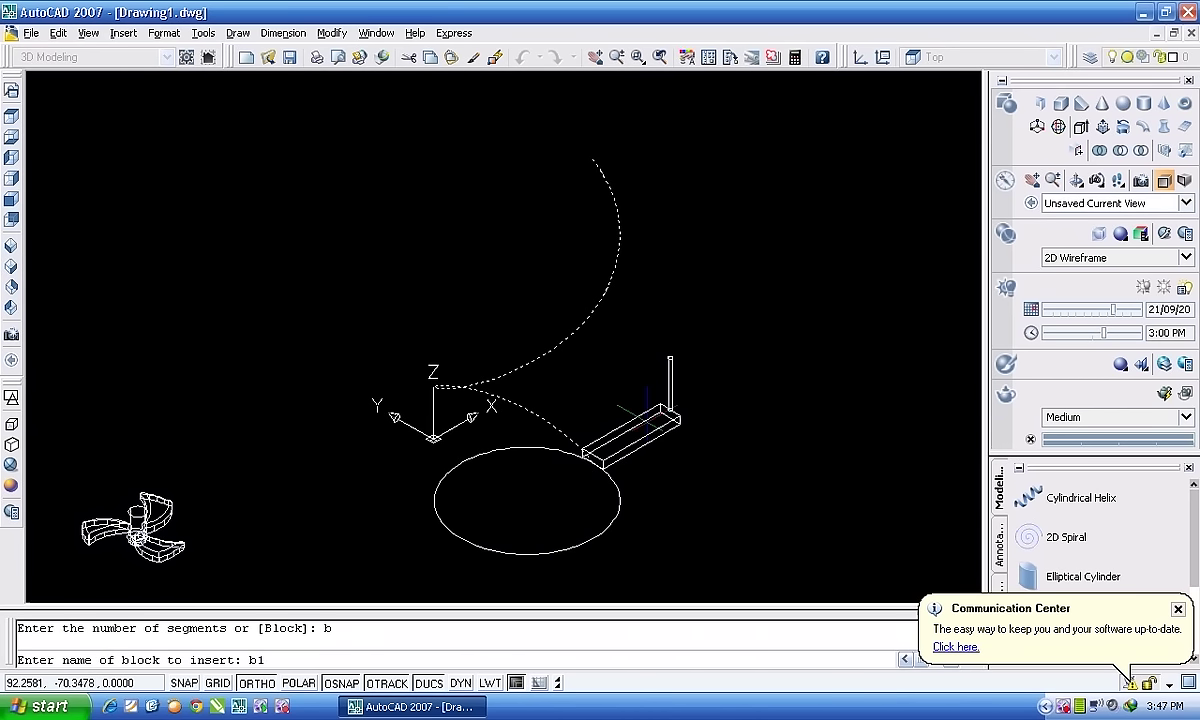
key(Return)
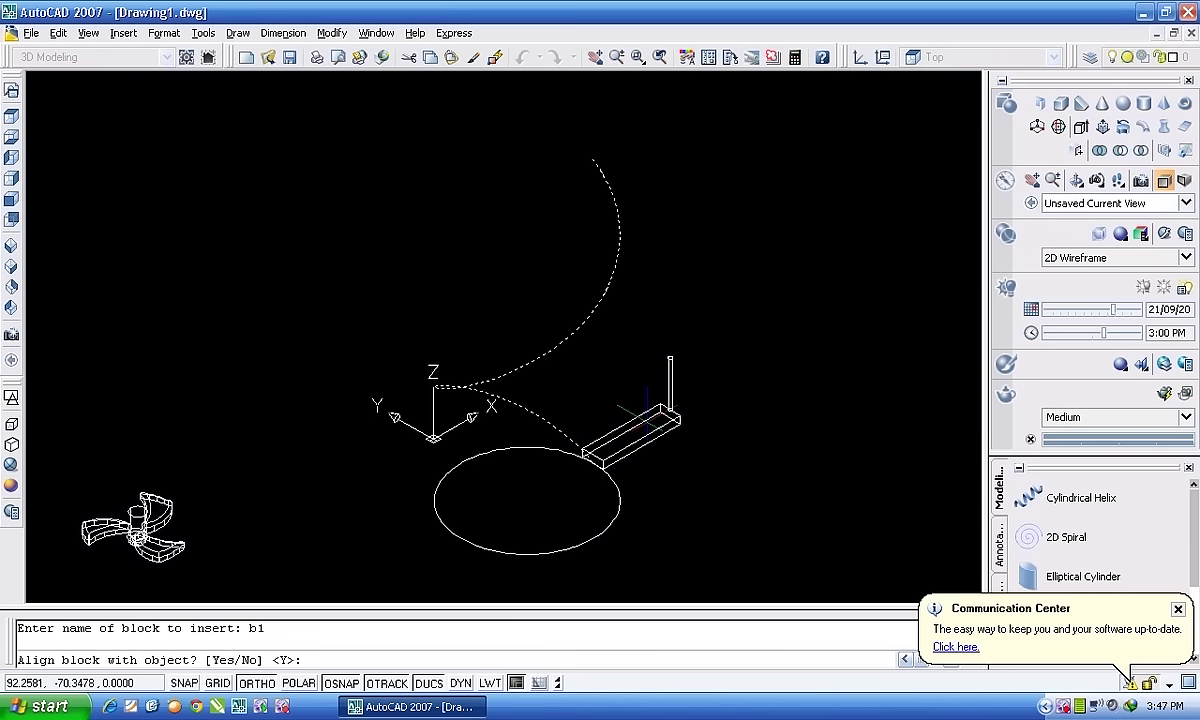
key(Return)
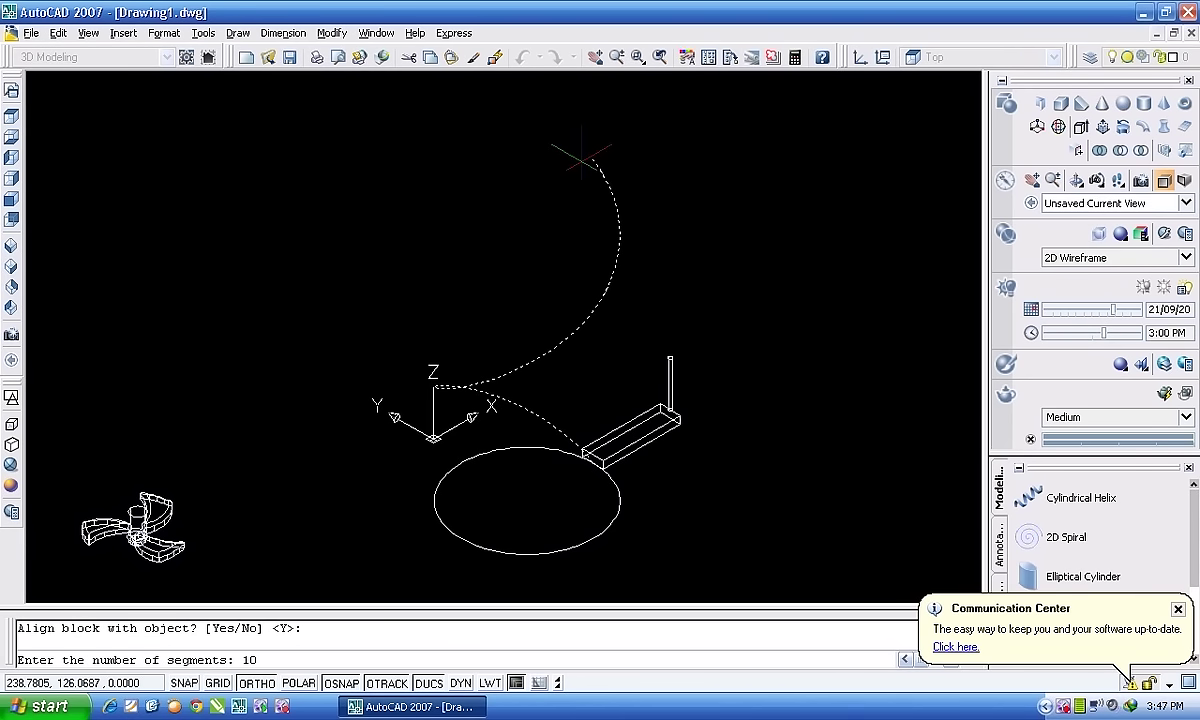
key(Return)
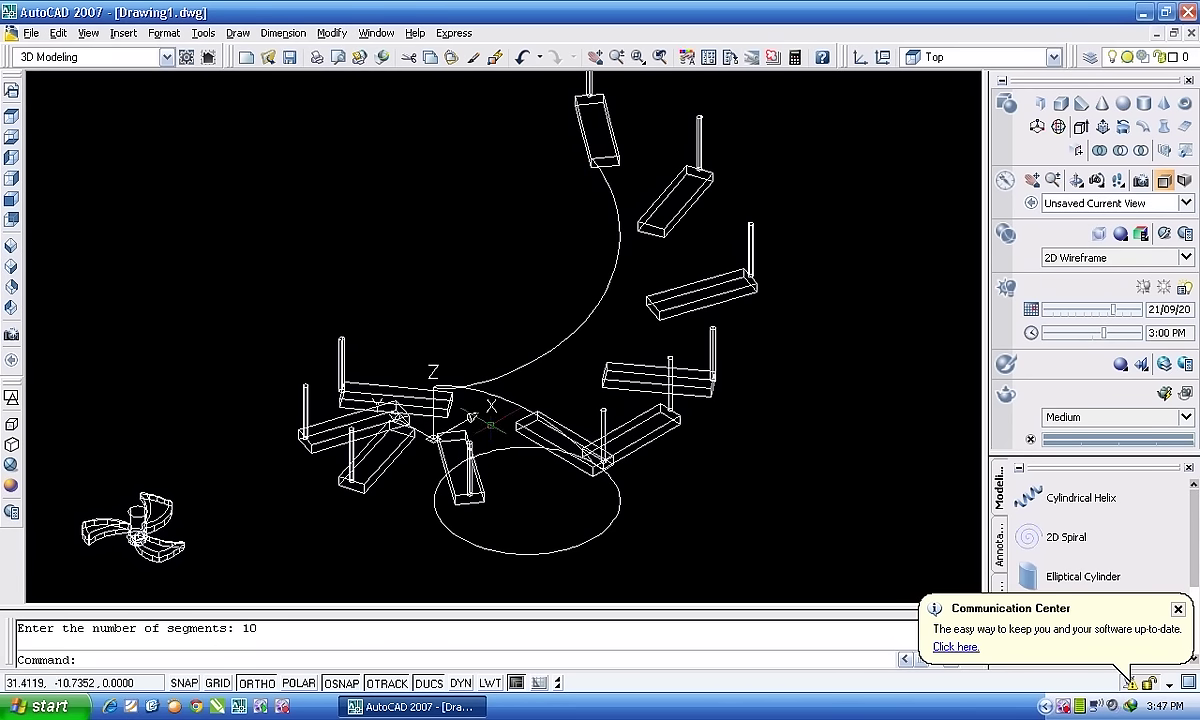
Apply Conceptual shading and inspect the staircase from the SE and NE isometric views.
scroll(557, 357, down, 2)
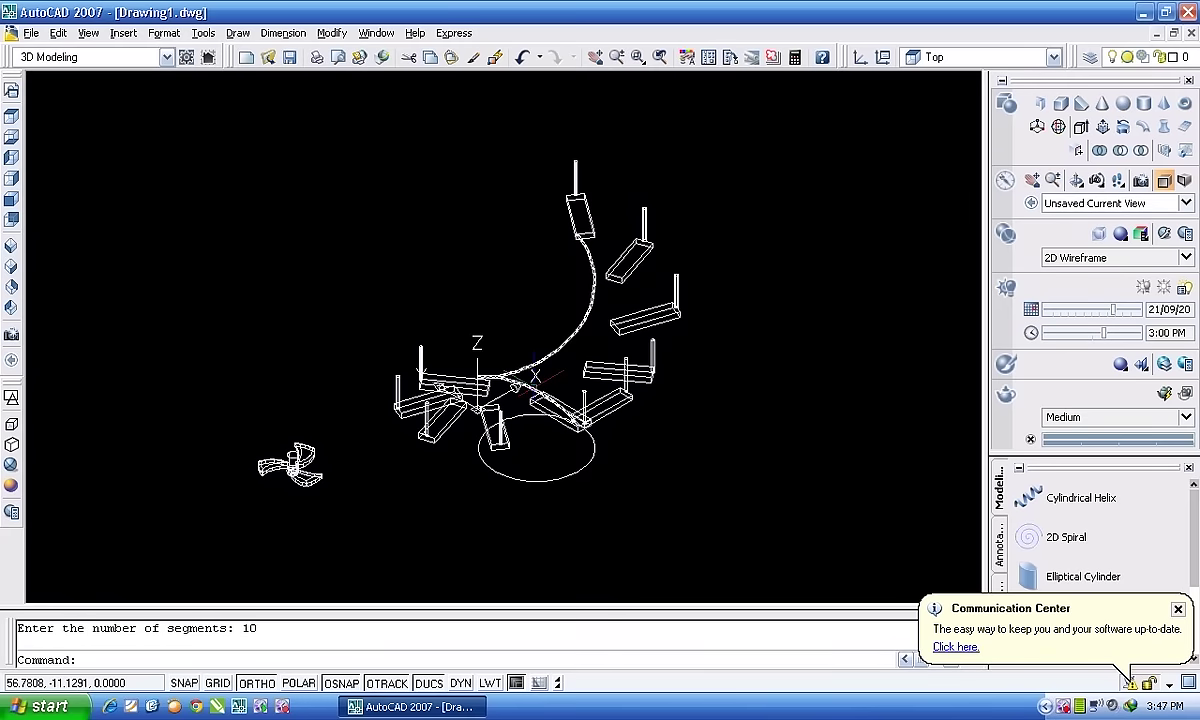
scroll(537, 386, up, 2)
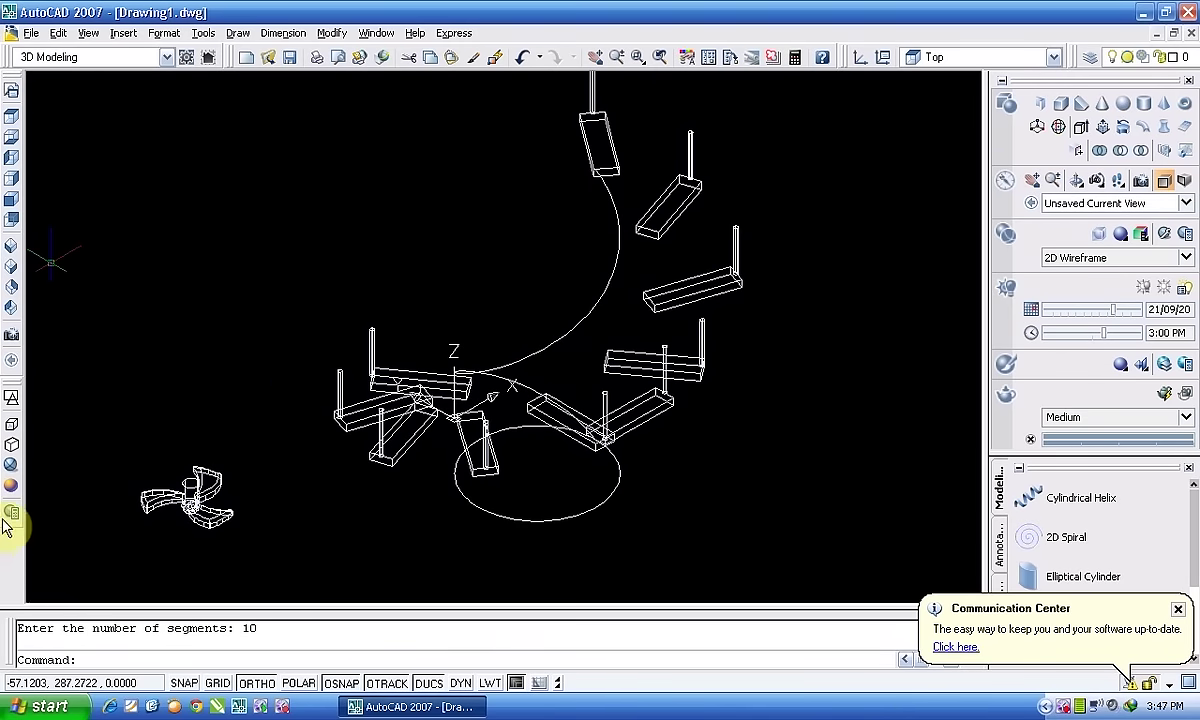
click(11, 486)
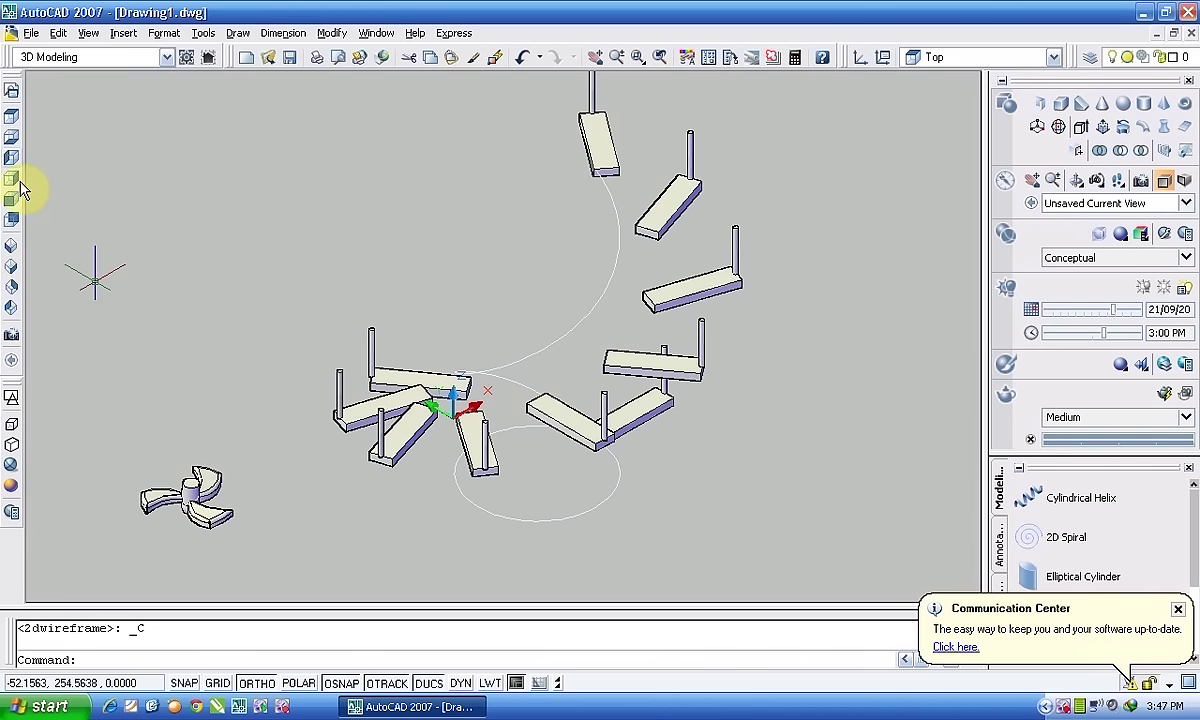
click(11, 249)
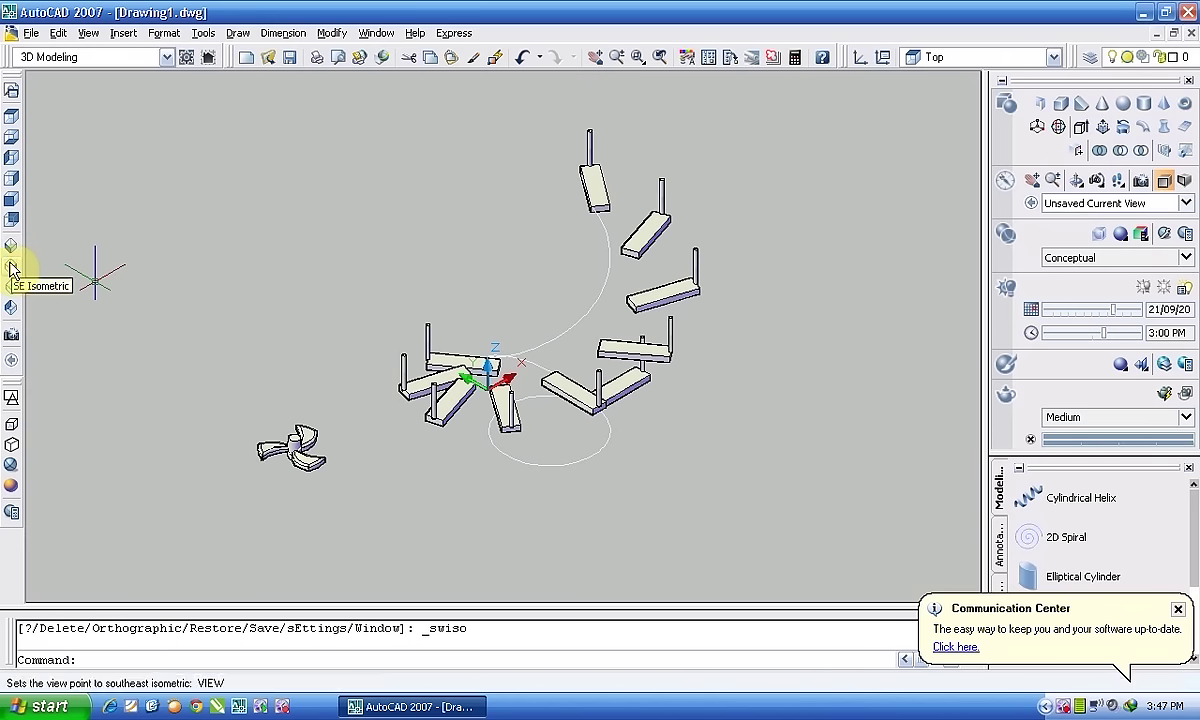
click(11, 268)
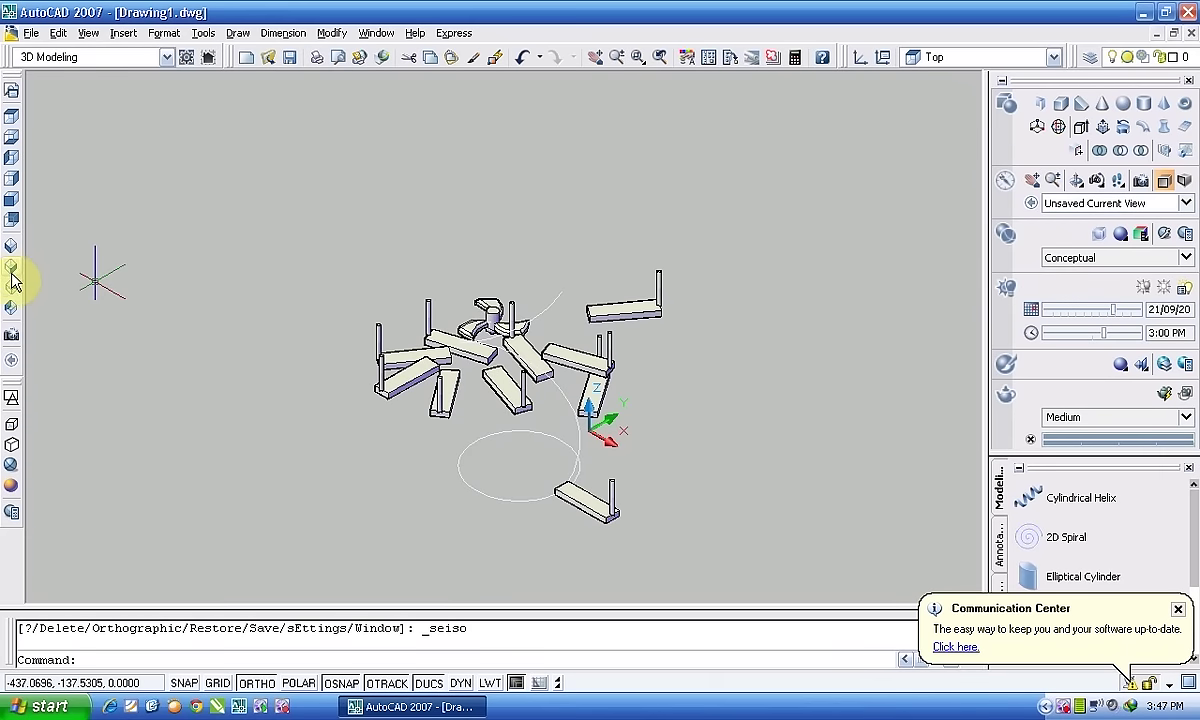
click(11, 290)
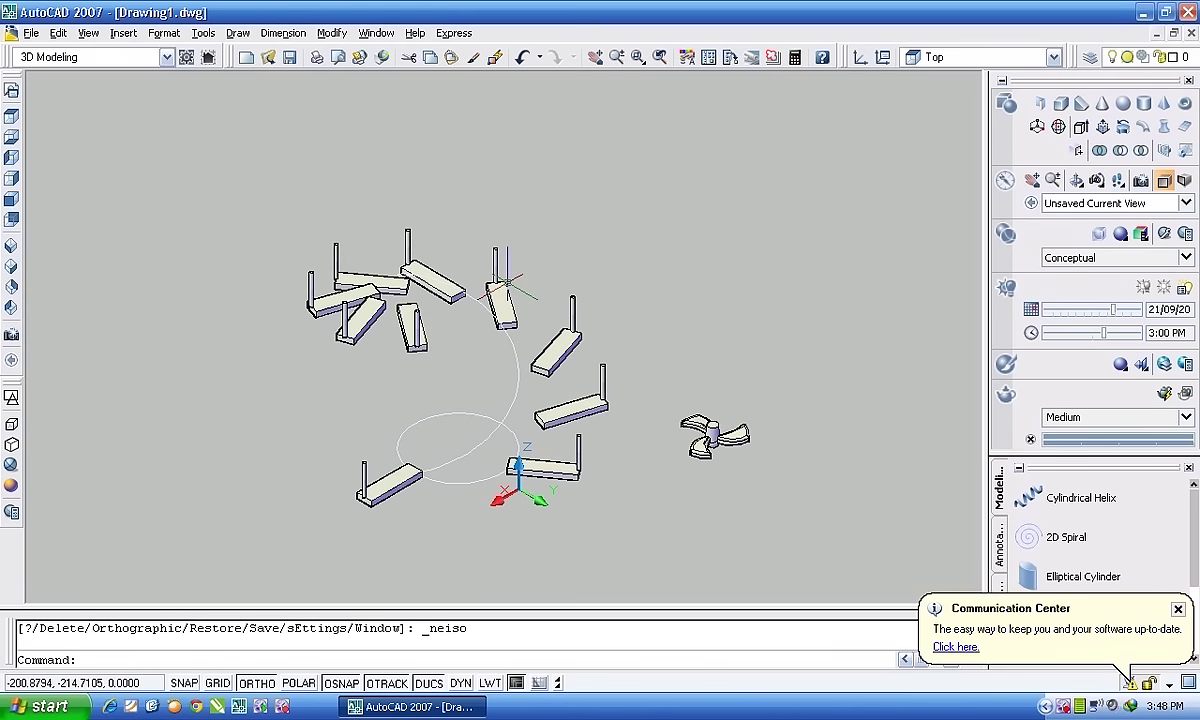
Try the NW and other preset viewpoints, then undo back to an isometric view.
click(545, 462)
key(Escape)
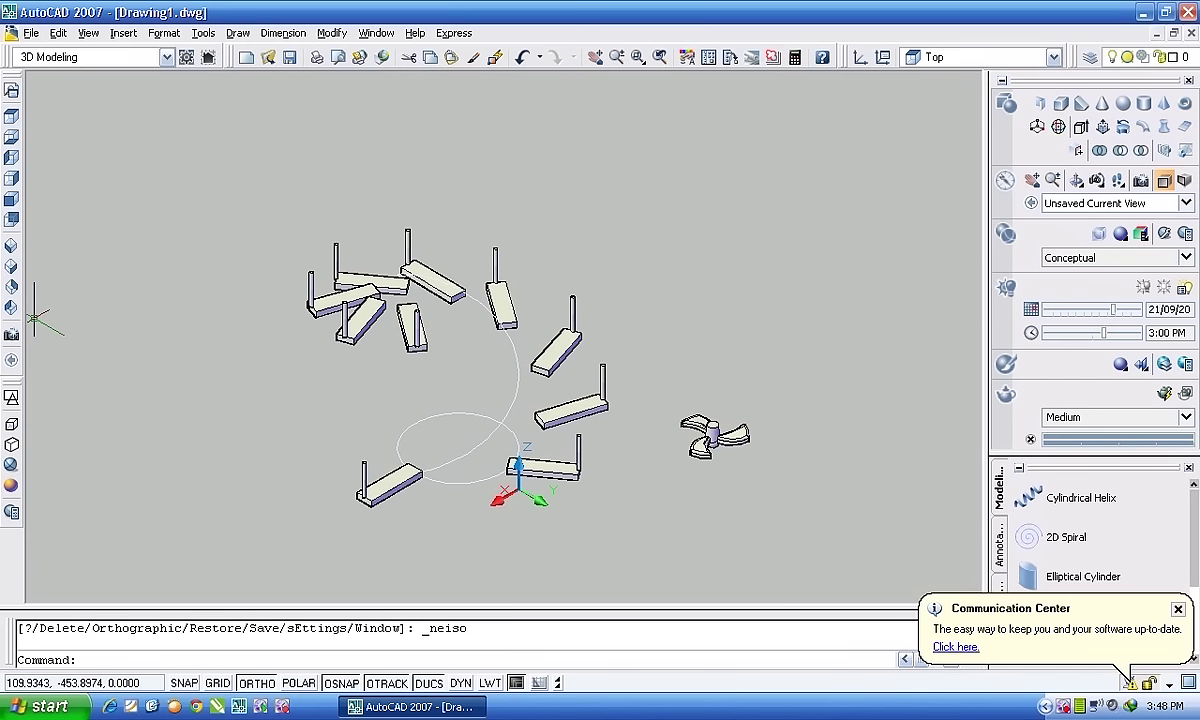
click(30, 310)
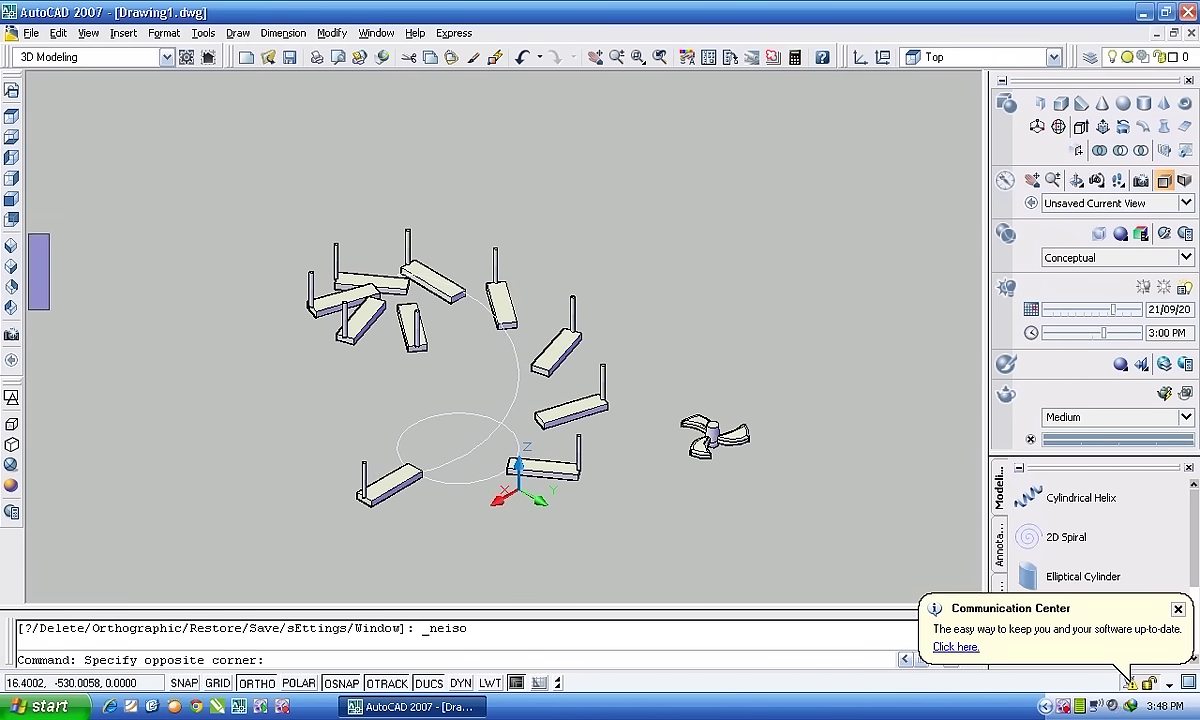
key(Escape)
click(11, 307)
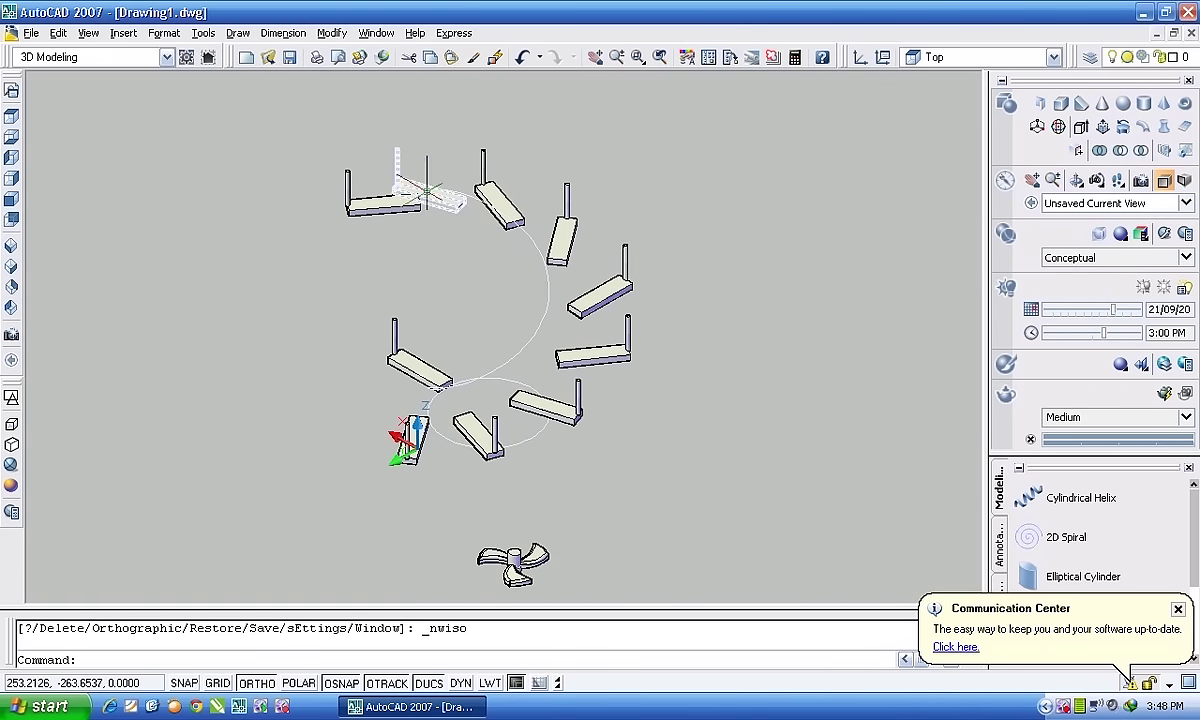
click(9, 122)
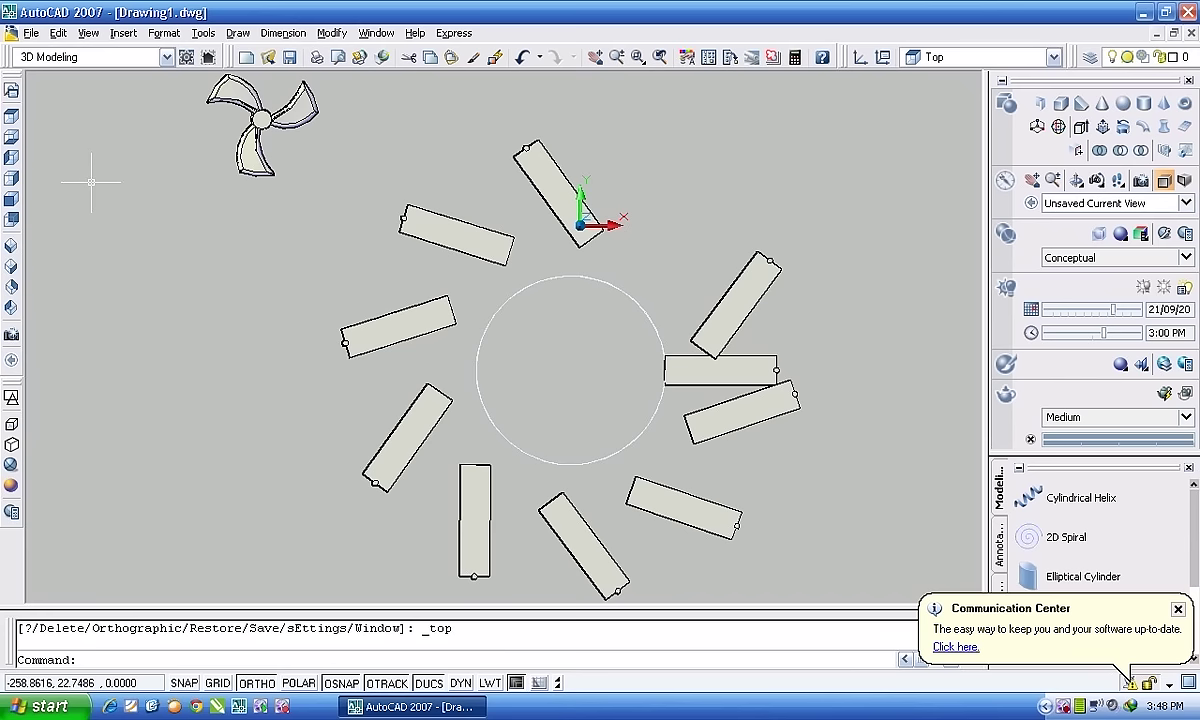
click(11, 244)
text(u)
key(Return)
key(Return)
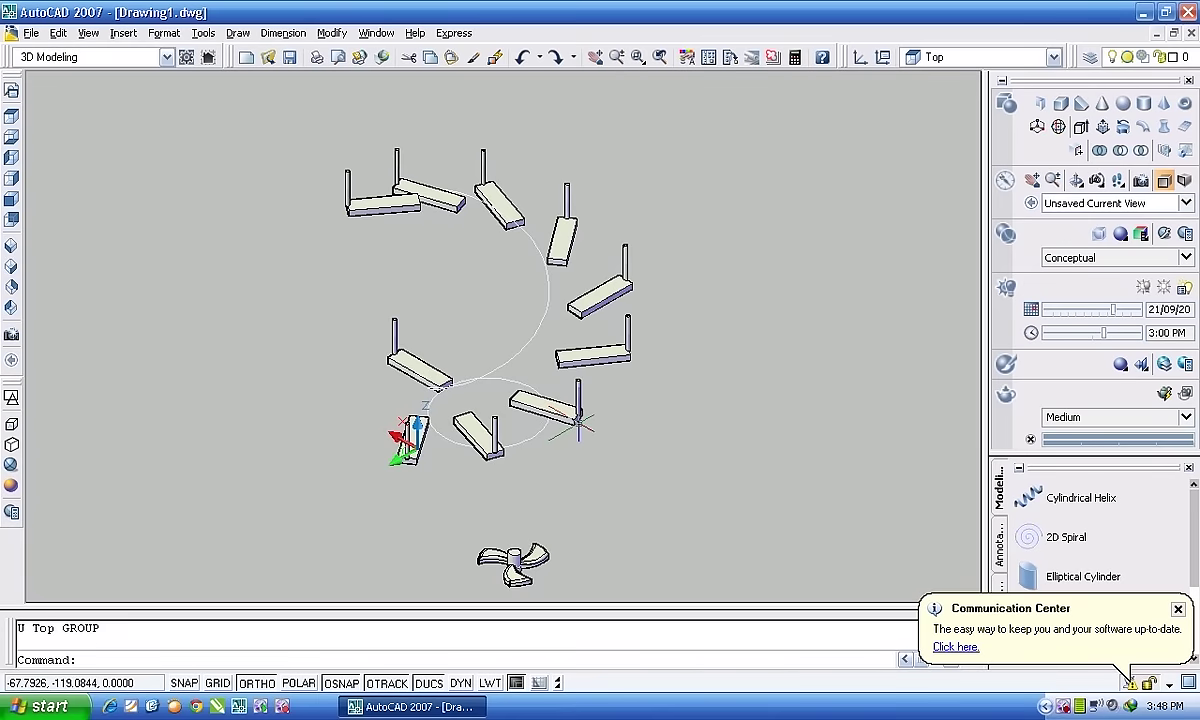
key(Return)
key(Return)
key(Return)
key(Return)
key(Return)
key(Return)
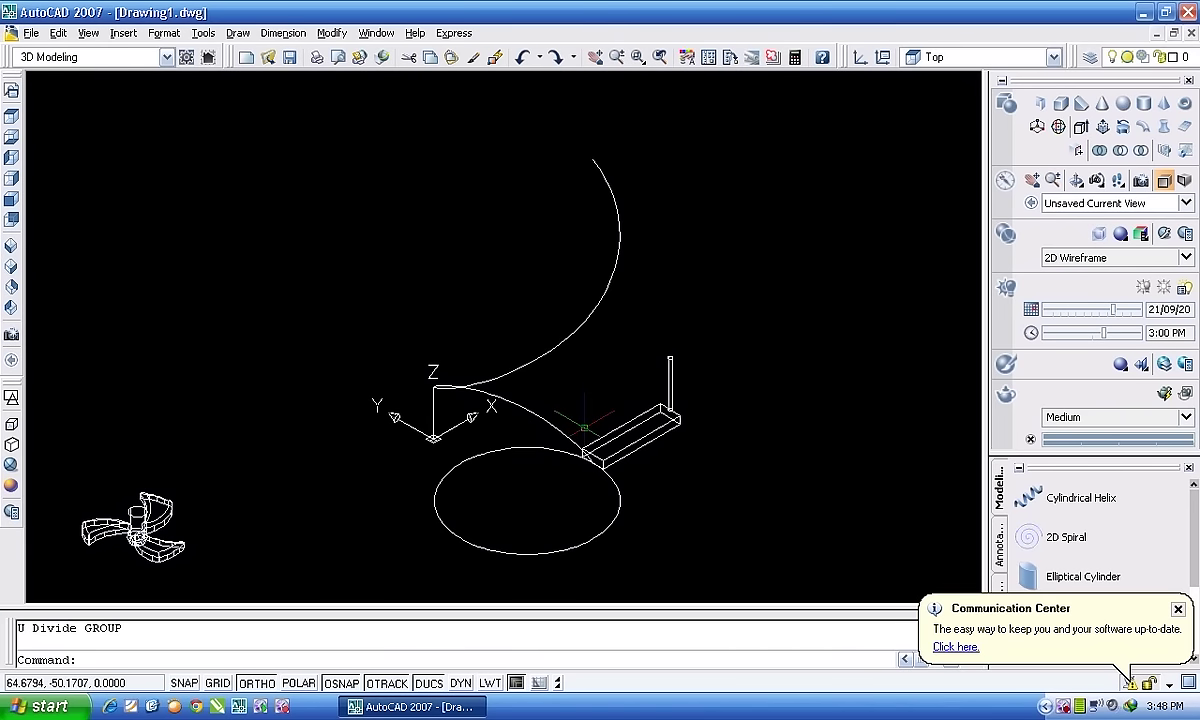
Divide the helix into 20 aligned b1 blocks, shade Conceptual, then undo back to wireframe.
key(Escape)
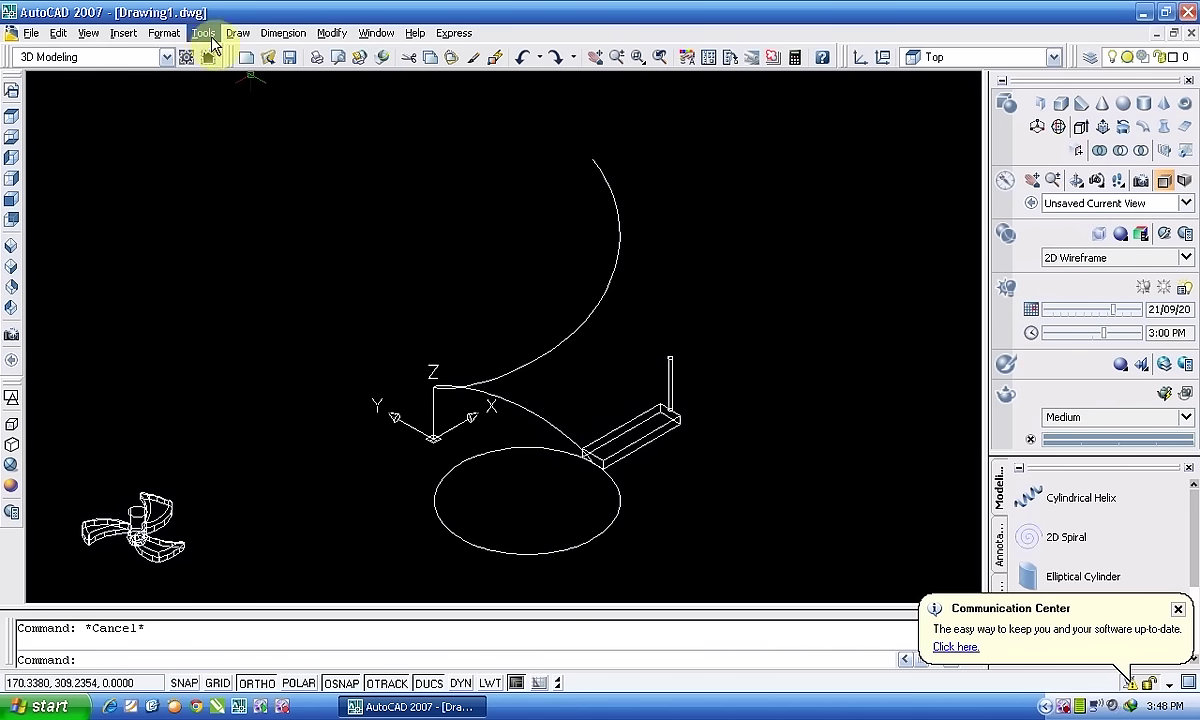
click(236, 33)
mouse_move(290, 407)
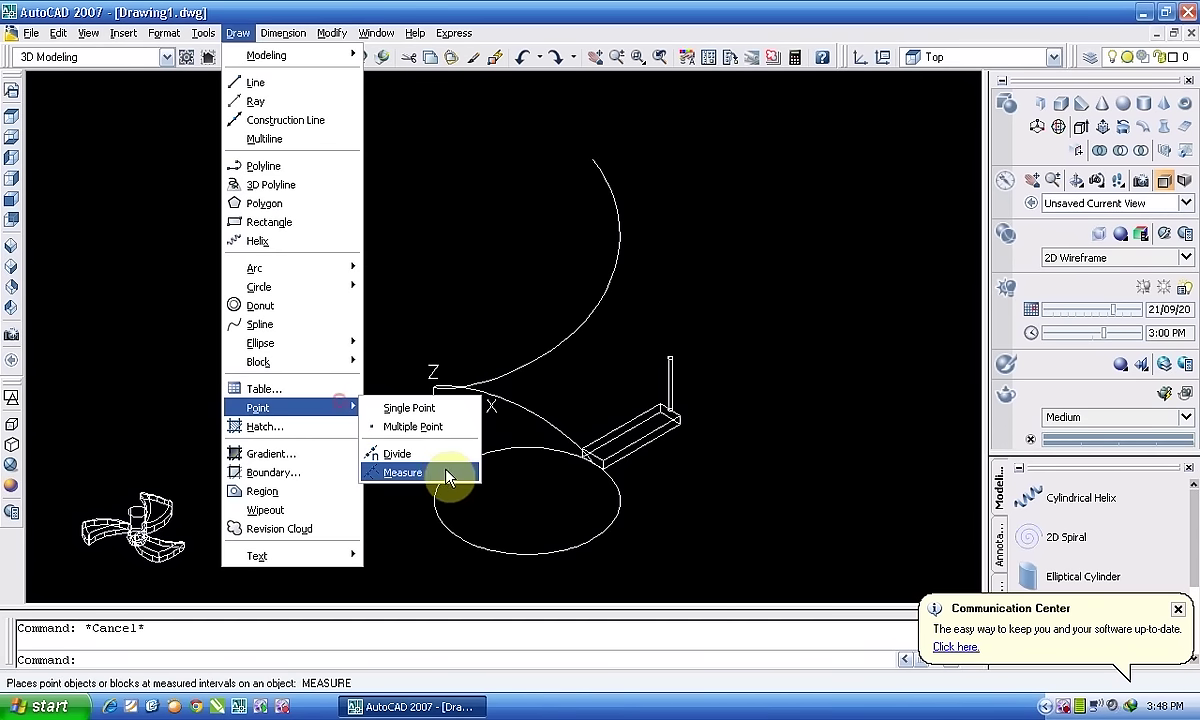
click(397, 453)
click(526, 406)
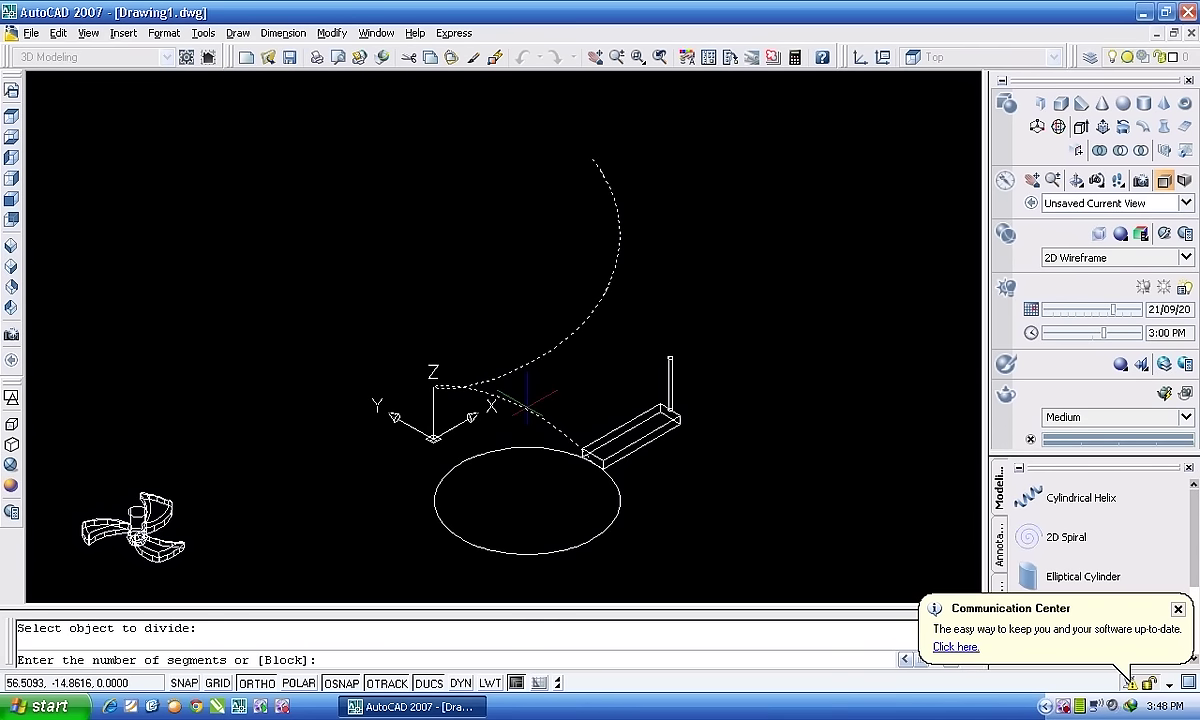
key(Return)
text(b)
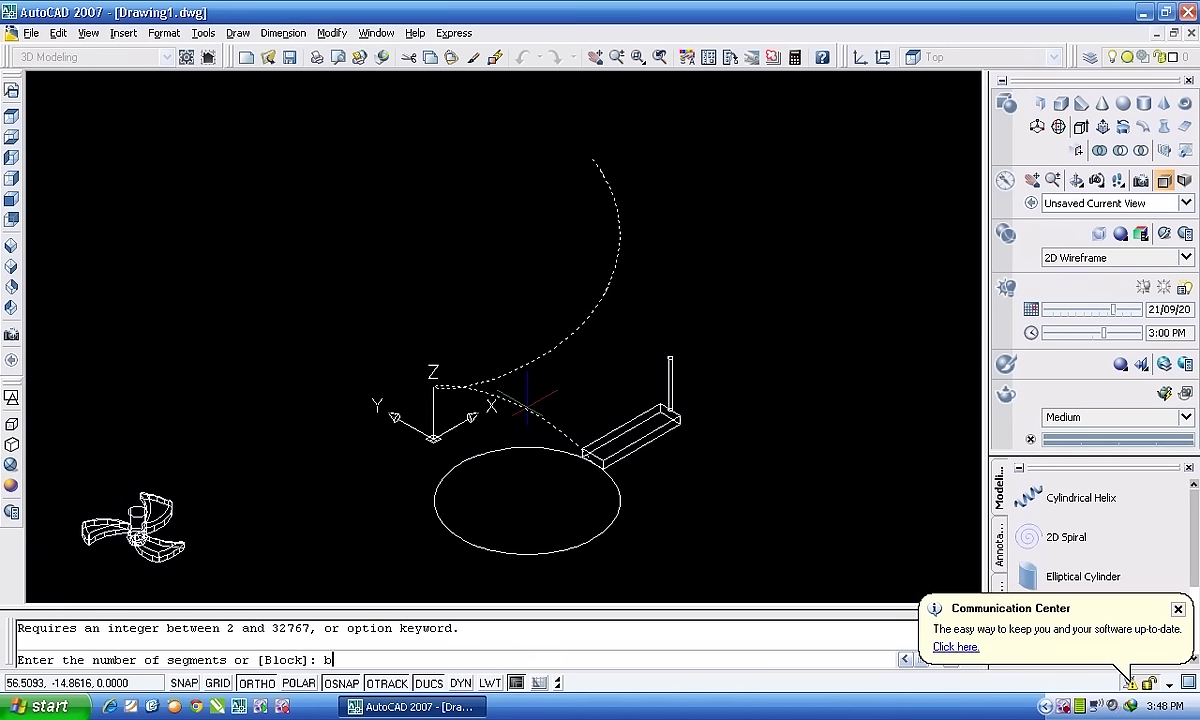
key(Return)
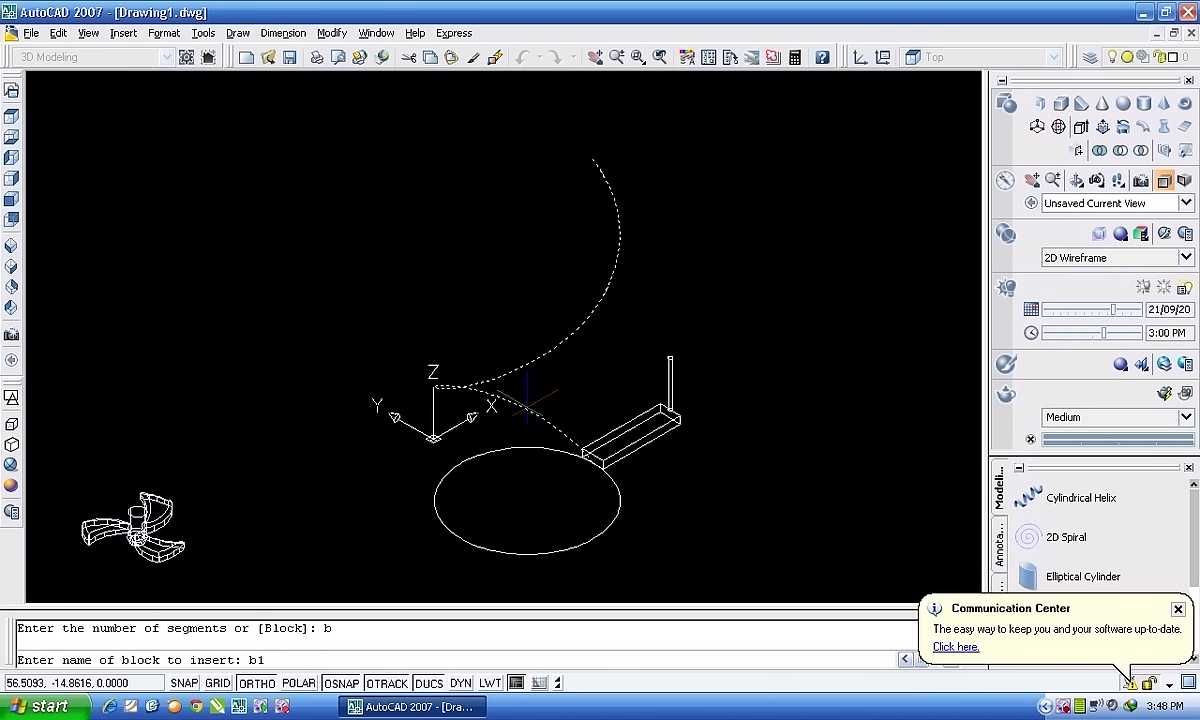
key(Return)
key(Return)
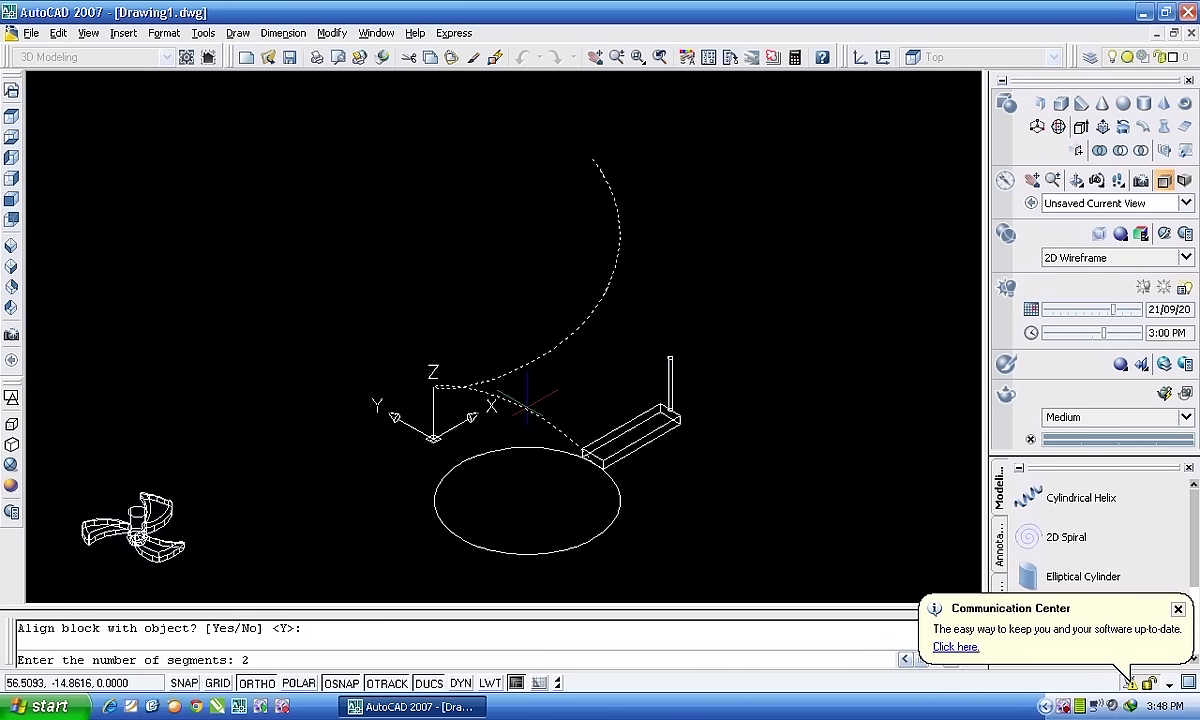
key(Return)
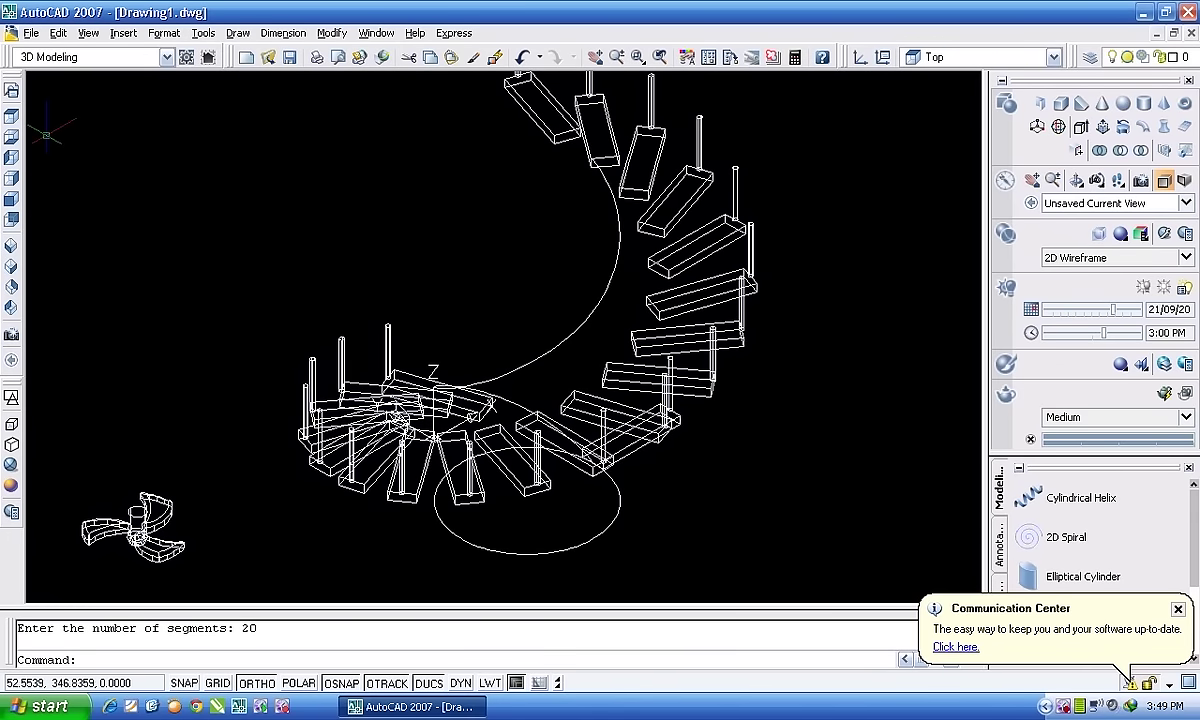
click(11, 485)
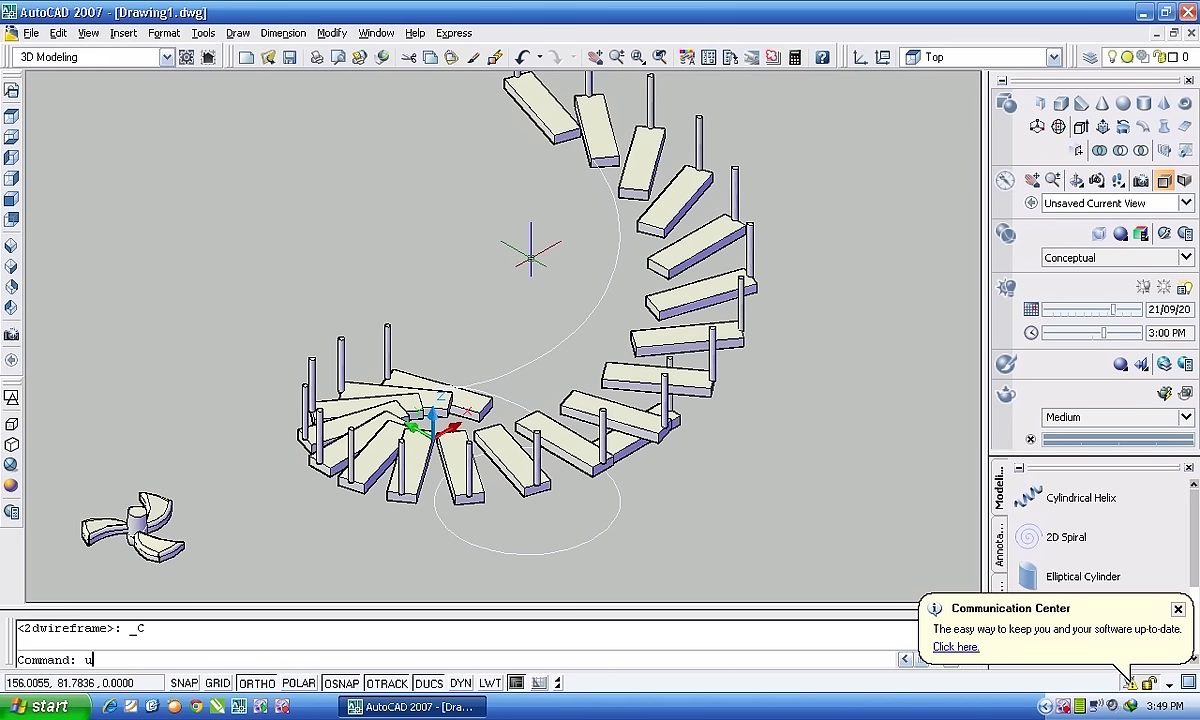
key(Return)
key(Return)
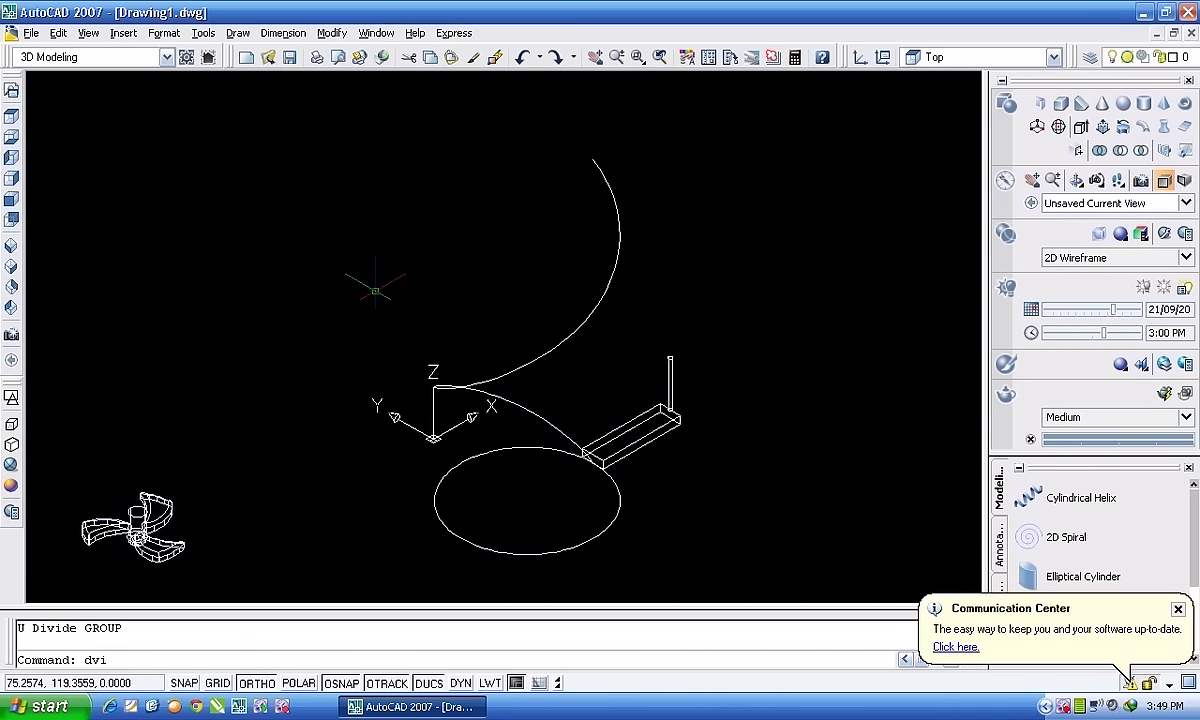
Divide the helix with DIV into 25 segments, placing aligned b1 blocks.
key(BackSpace)
key(Return)
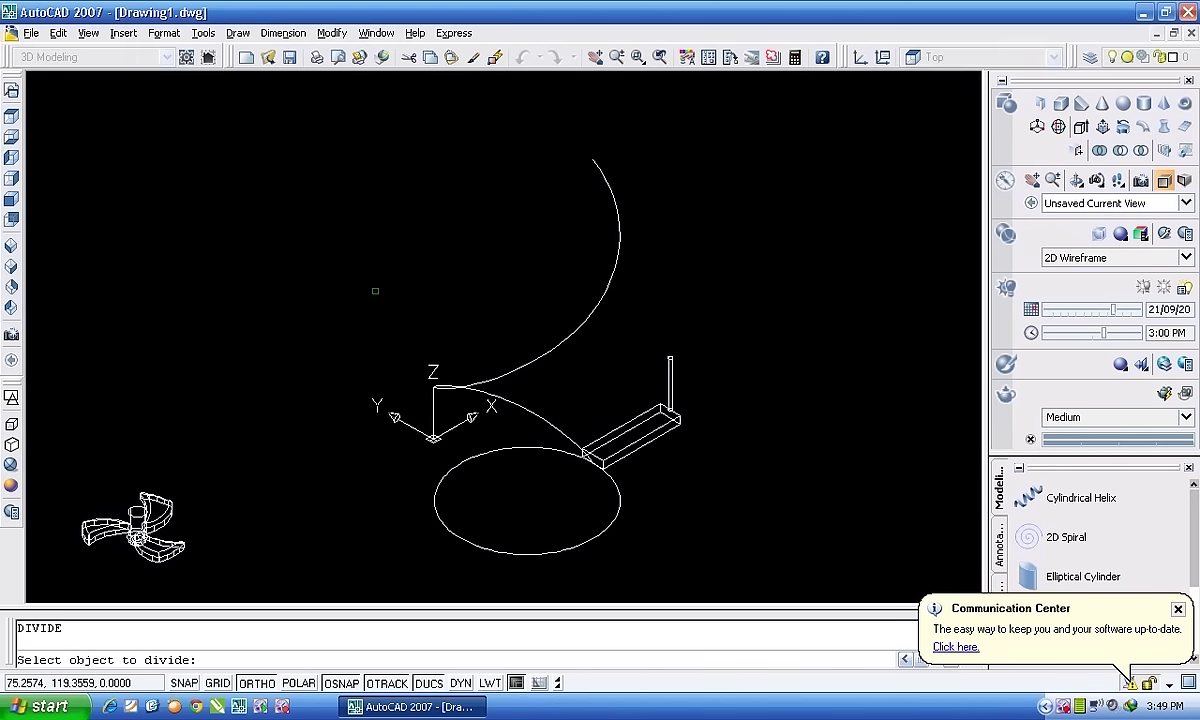
click(552, 340)
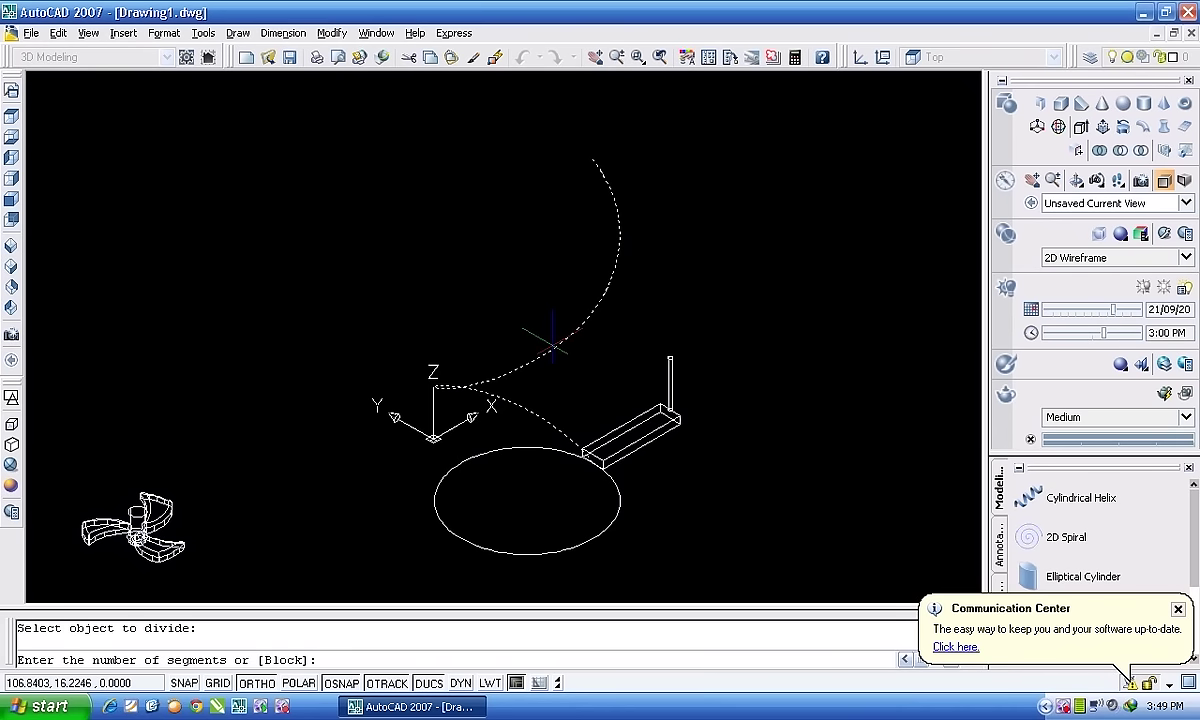
key(Return)
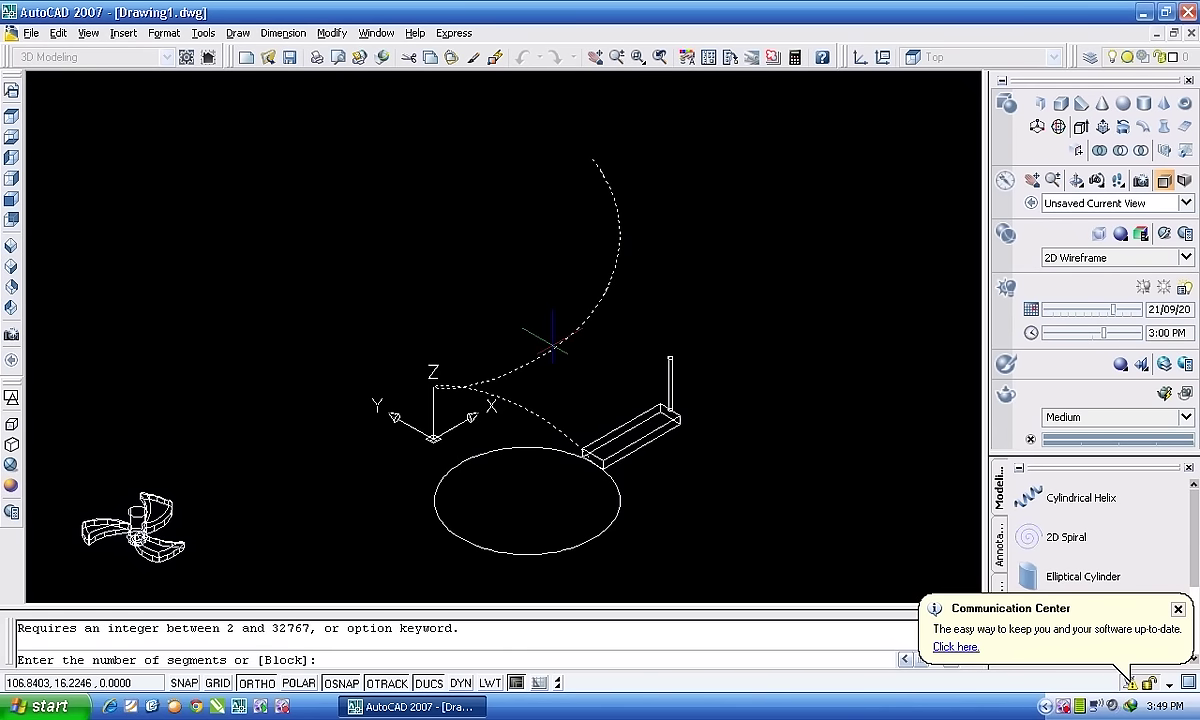
text(b)
key(Return)
text(b1)
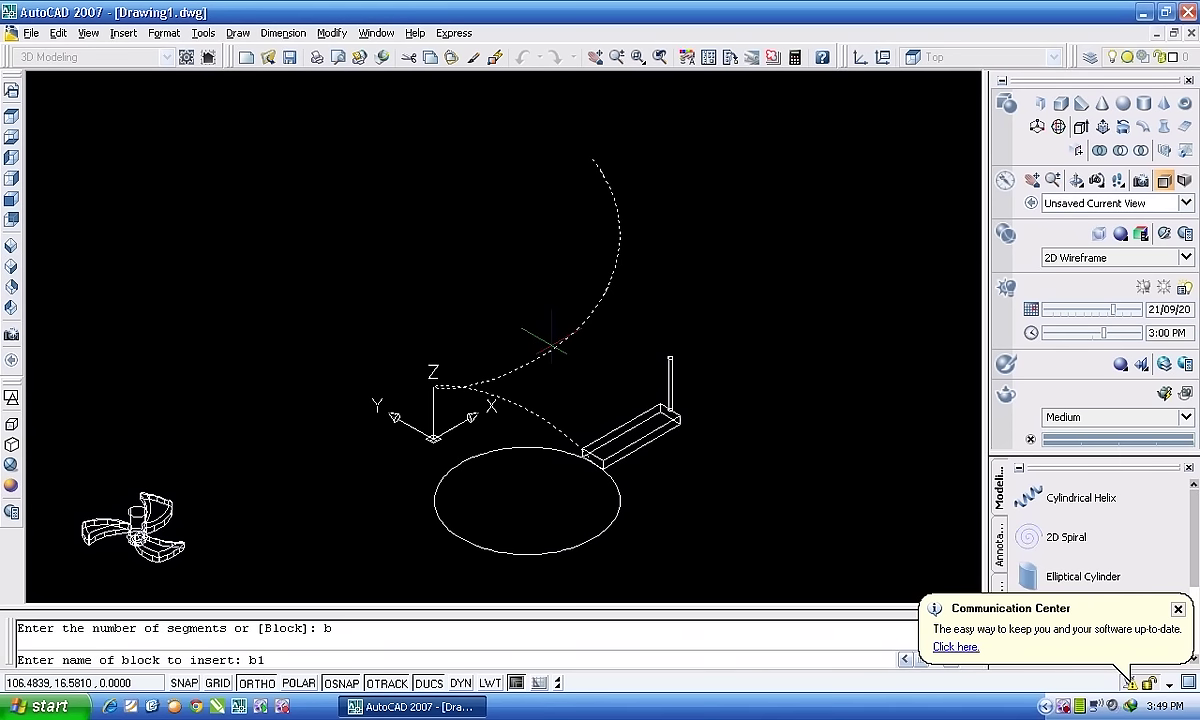
key(Return)
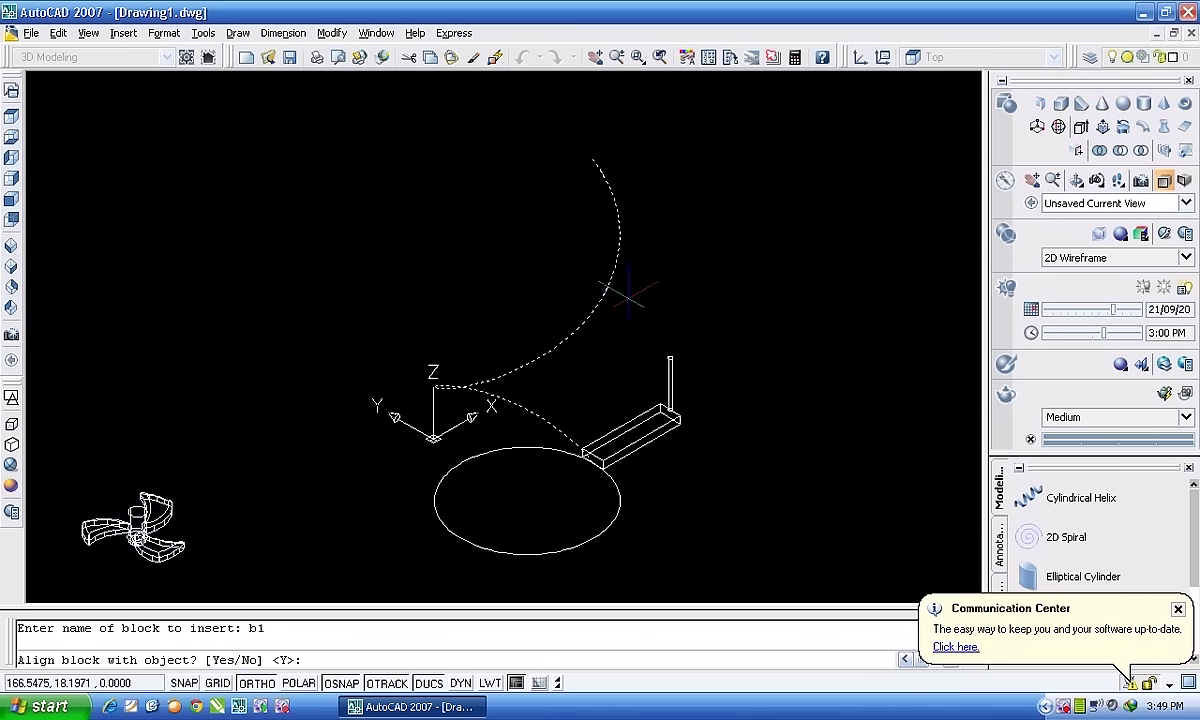
key(Return)
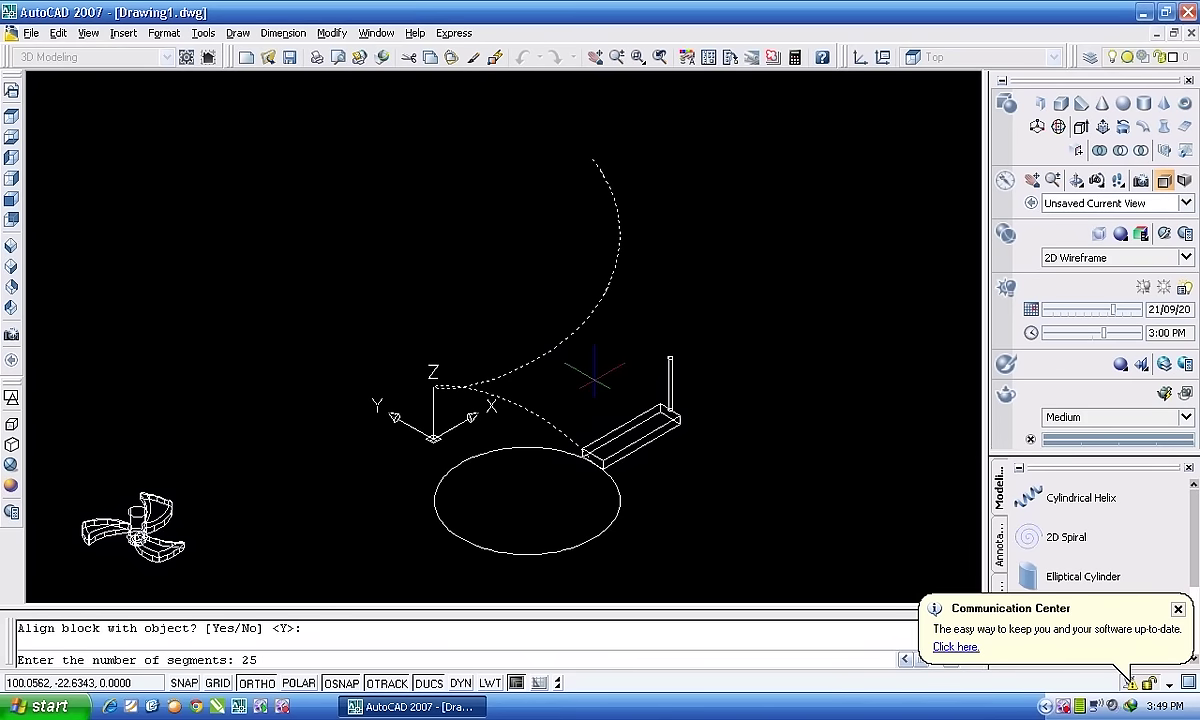
key(Return)
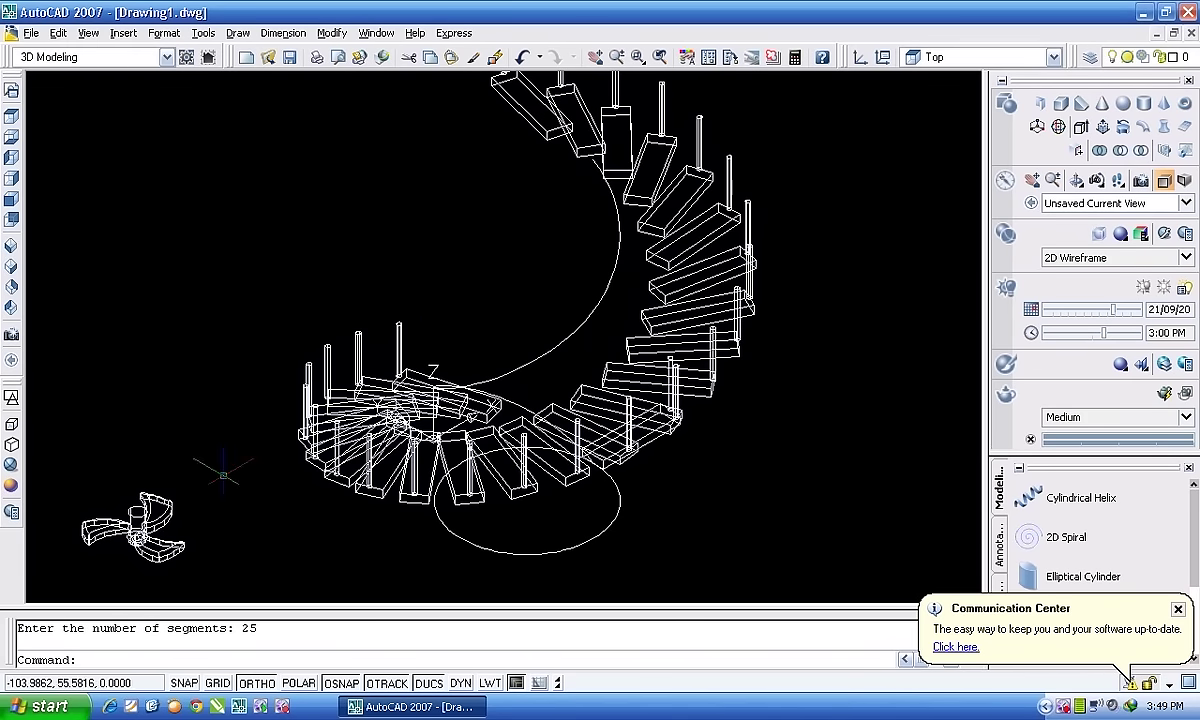
Shade the 25-step spiral staircase in Conceptual visual style.
click(18, 490)
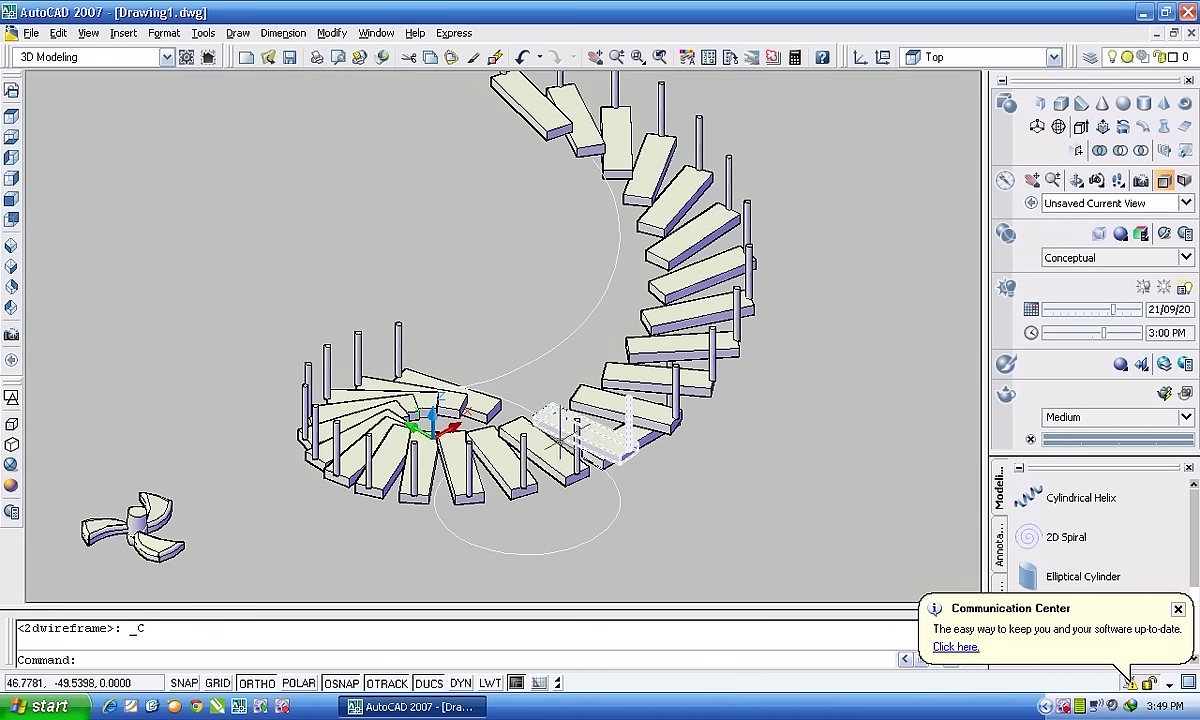
scroll(541, 455, down, 3)
scroll(532, 420, up, 5)
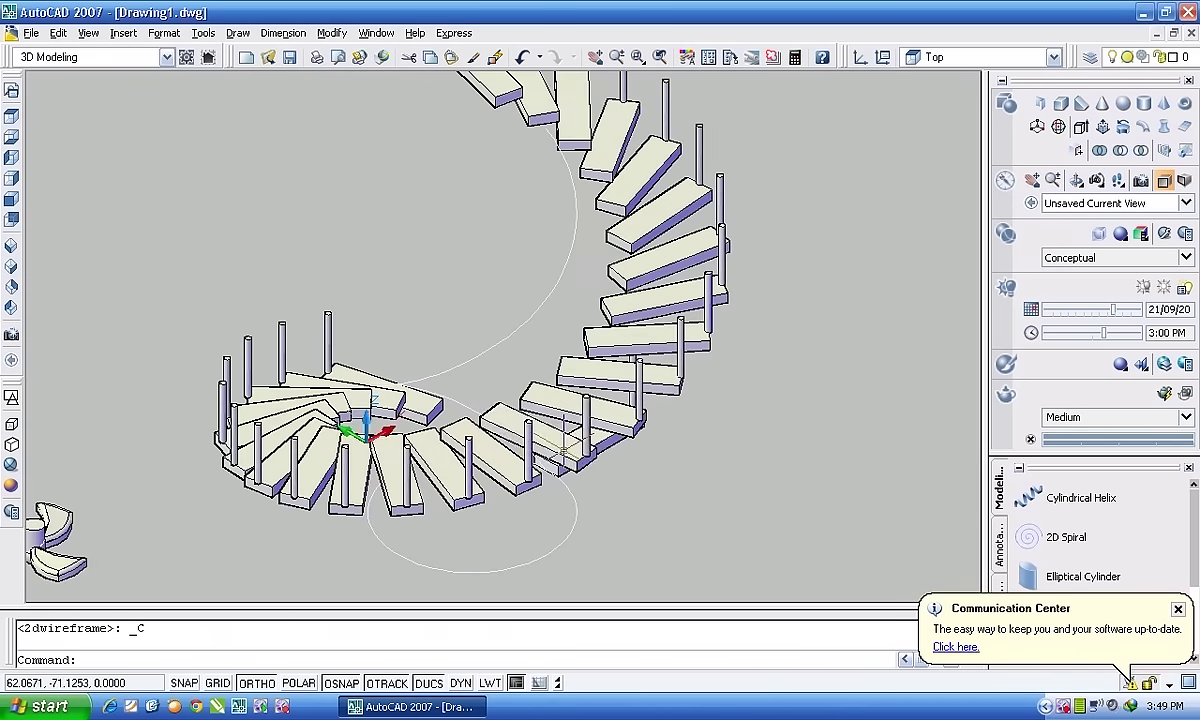